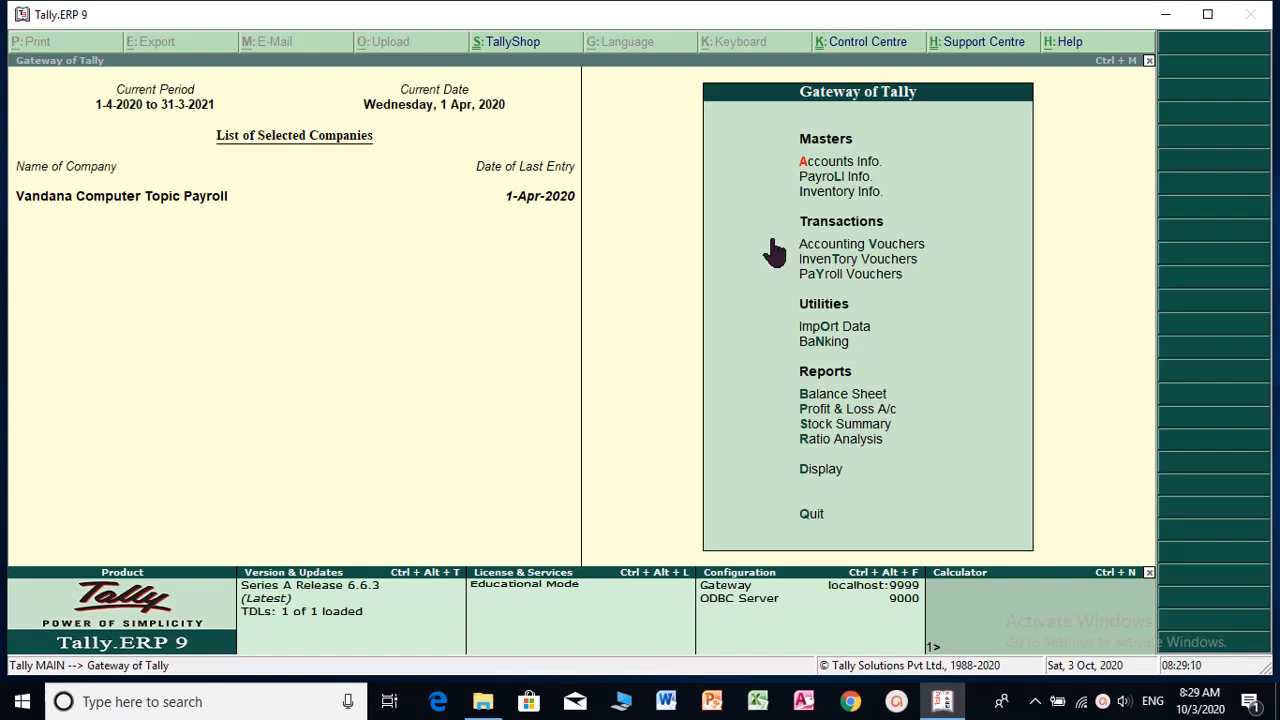
# Step: Review the company's accounting features for payroll and cost categories, accept them, and return to the Gateway of Tally
pyautogui.click(718, 250)
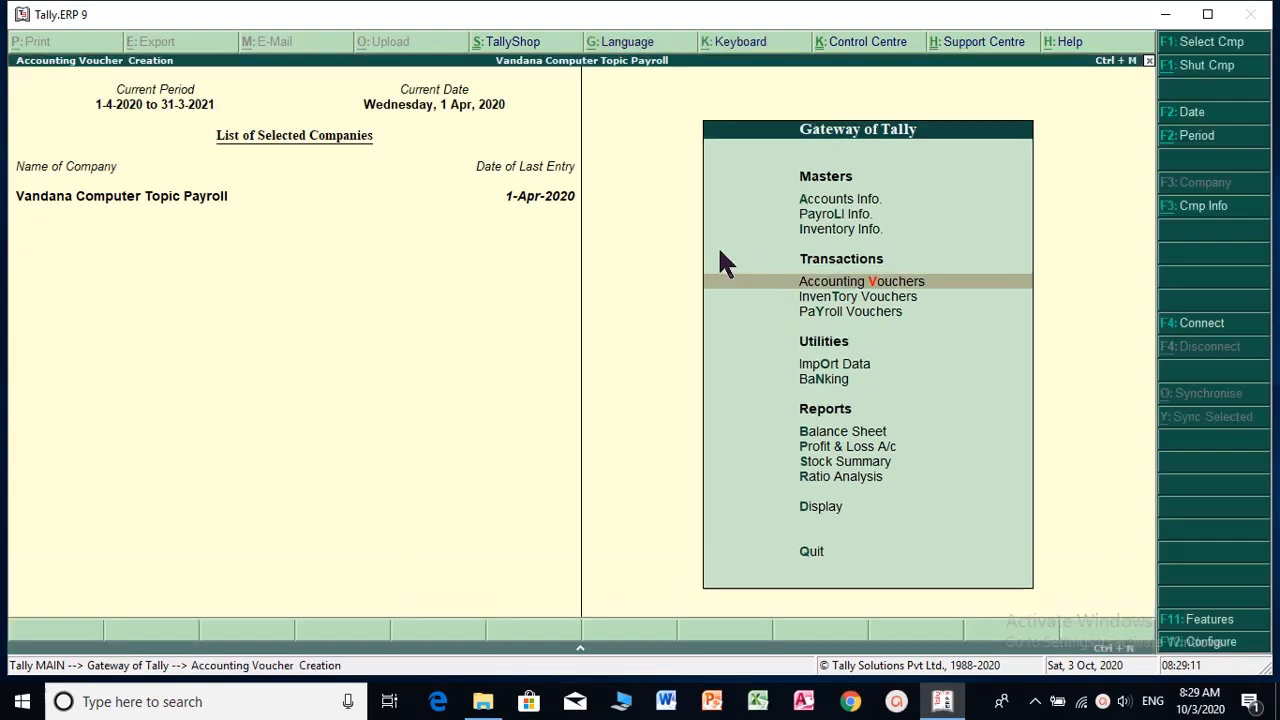
pyautogui.press('F11')
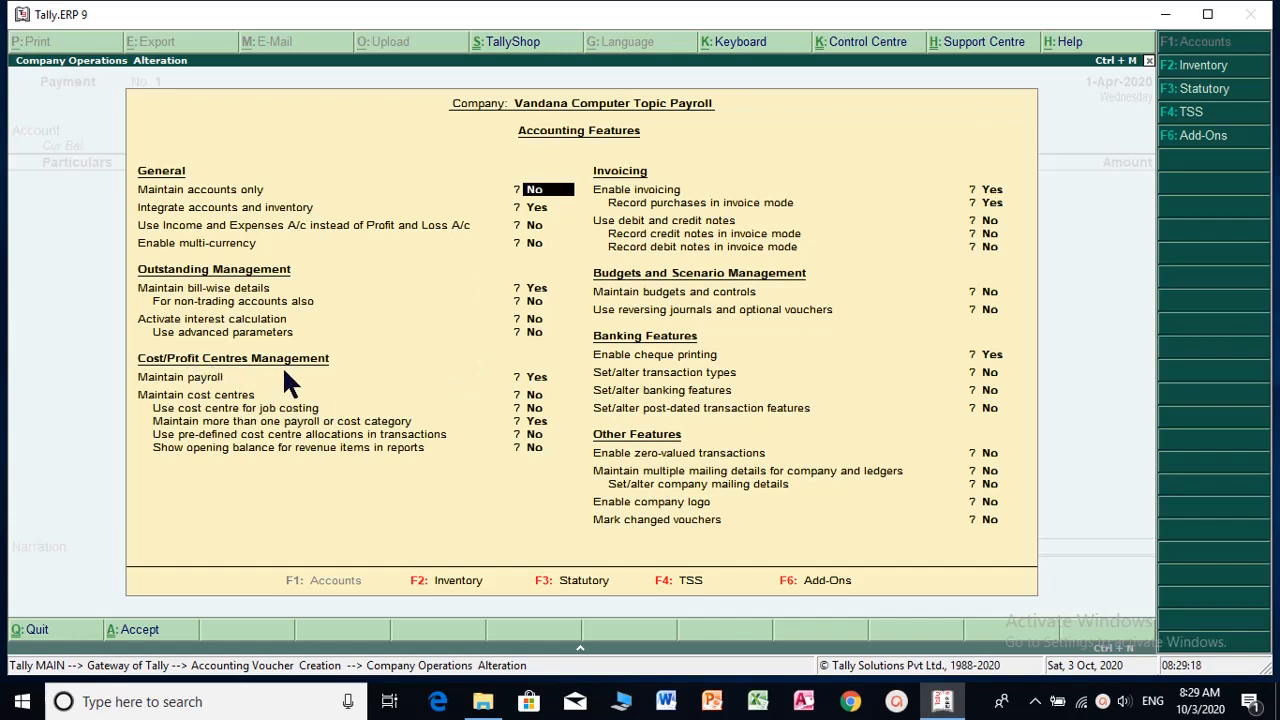
pyautogui.press('Return')
pyautogui.press('Return')
pyautogui.press('Return')
pyautogui.press('Return')
pyautogui.press('Return')
pyautogui.press('Return')
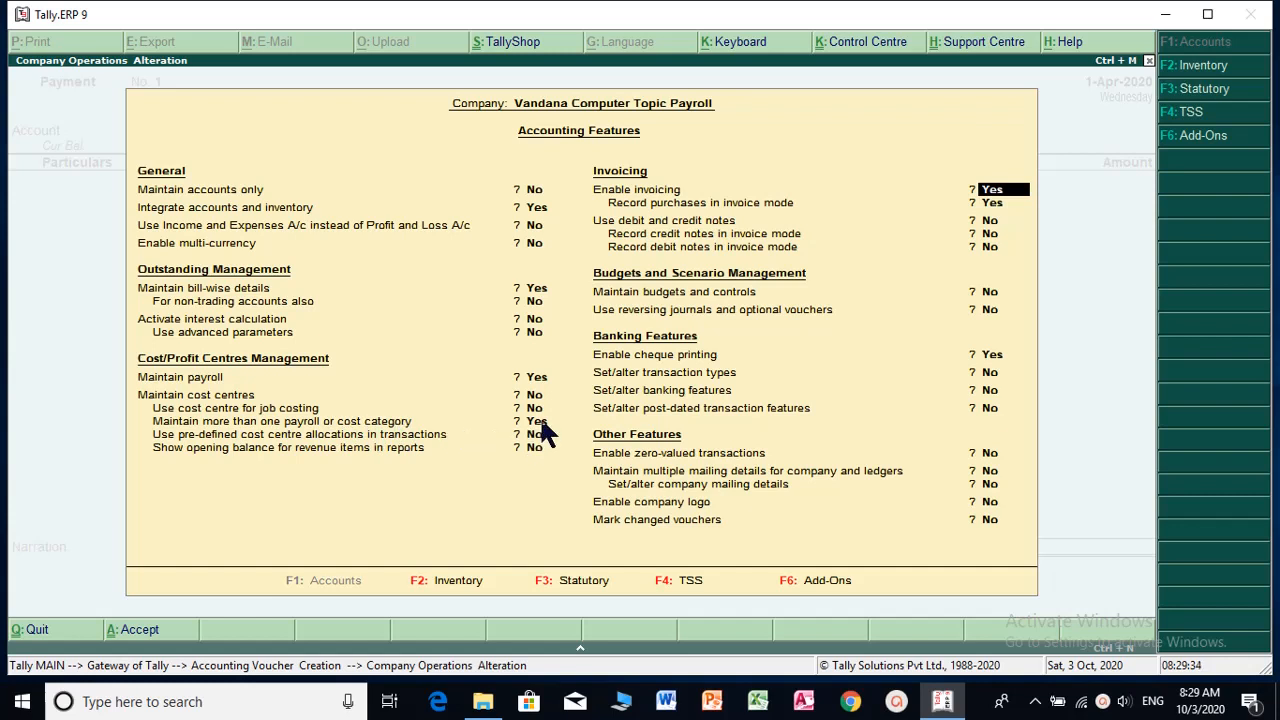
pyautogui.hotkey('ctrl', 'a')
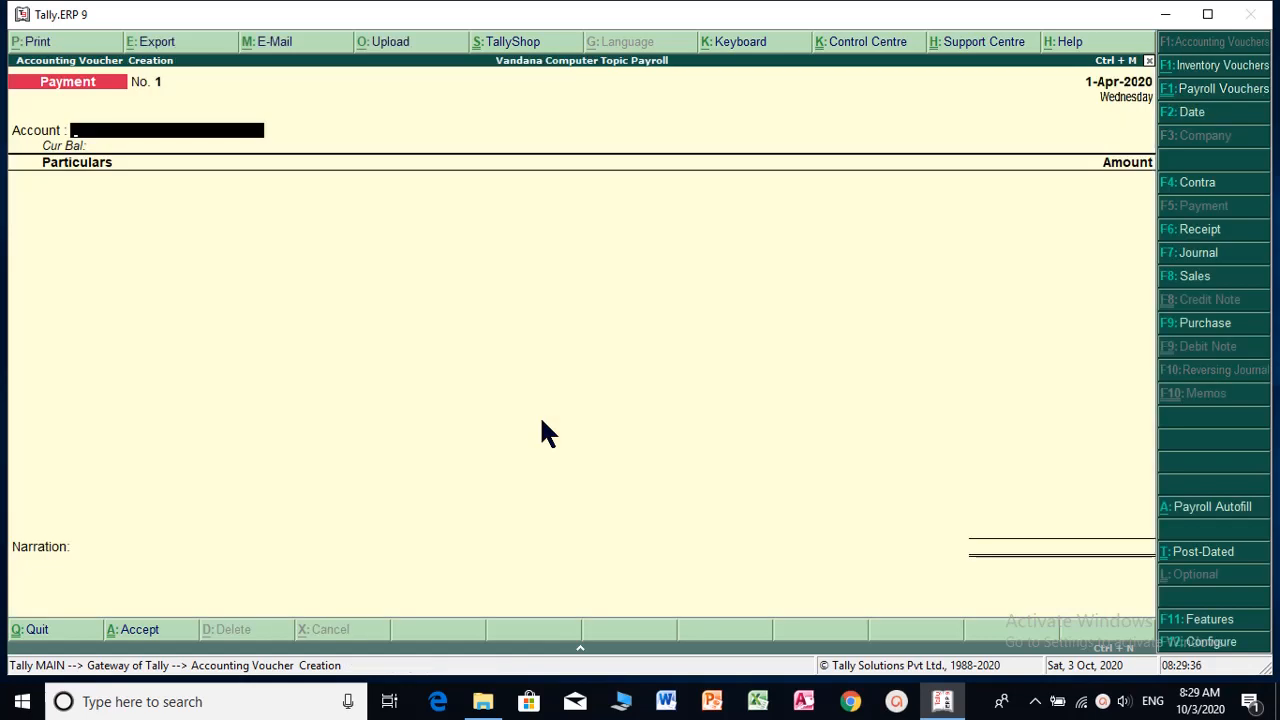
pyautogui.press('Escape')
pyautogui.press('Return')
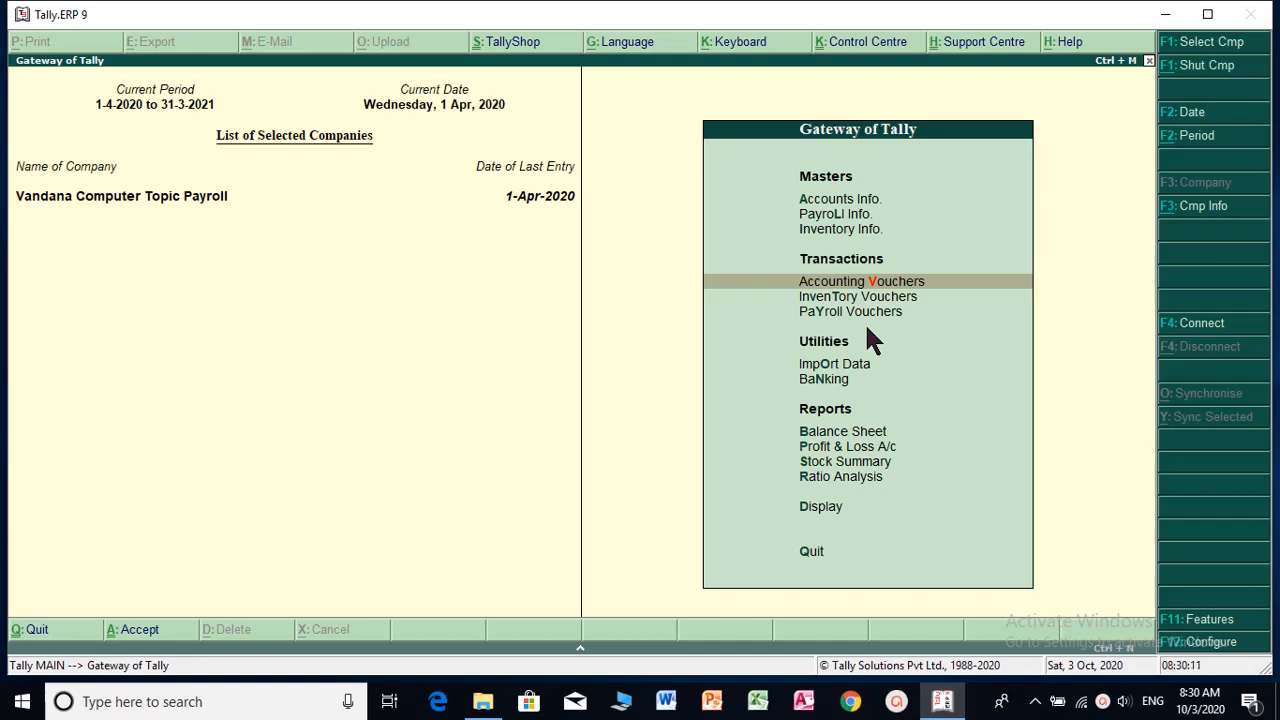
pyautogui.click(846, 214)
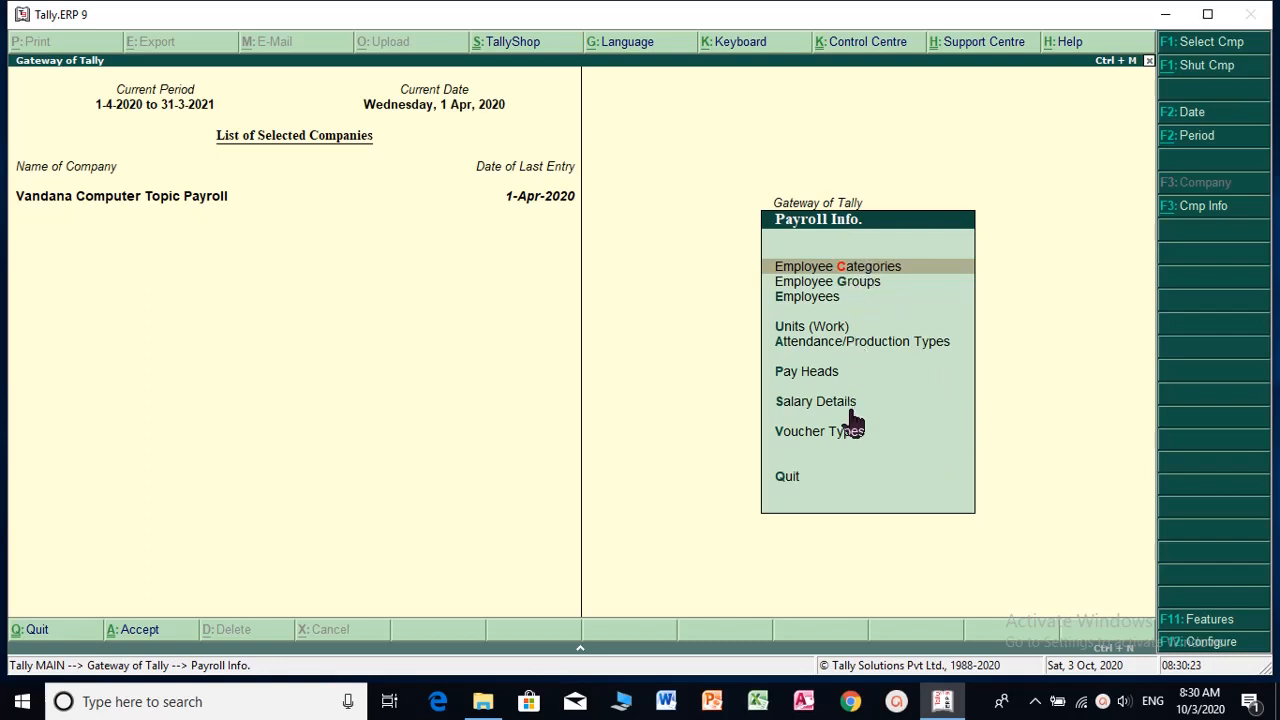
pyautogui.press('Escape')
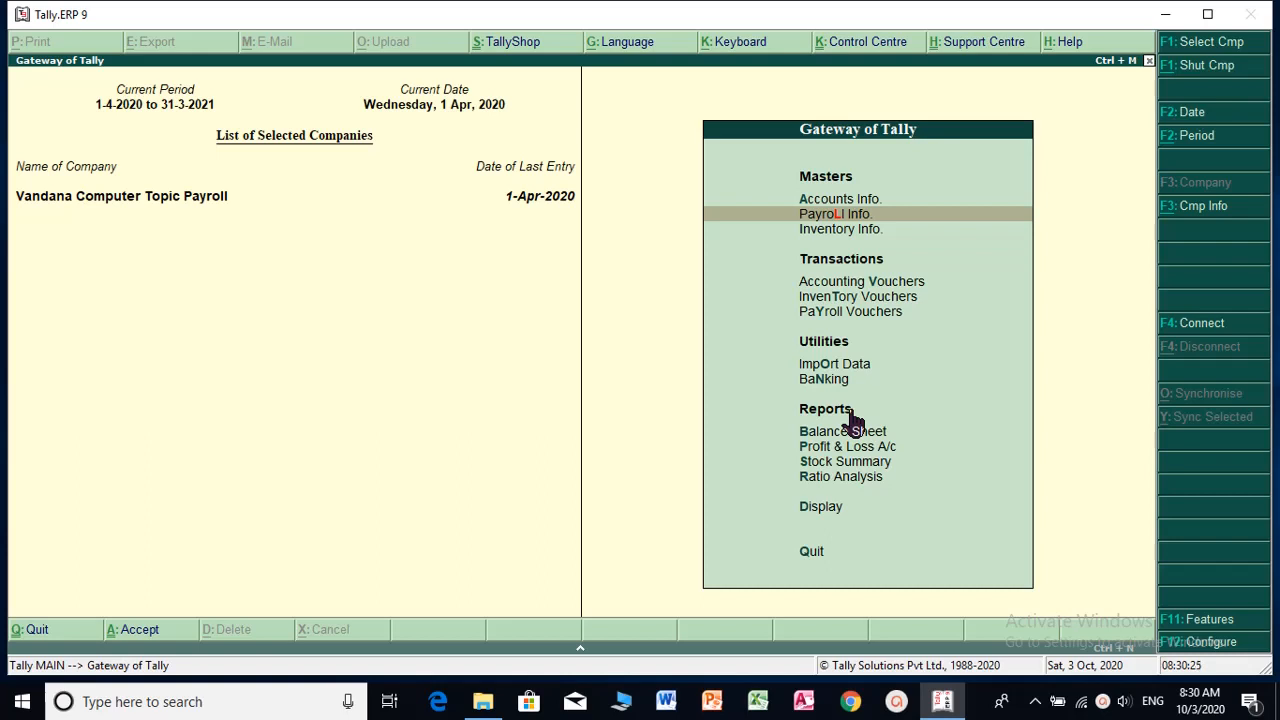
pyautogui.press('Down')
pyautogui.press('Down')
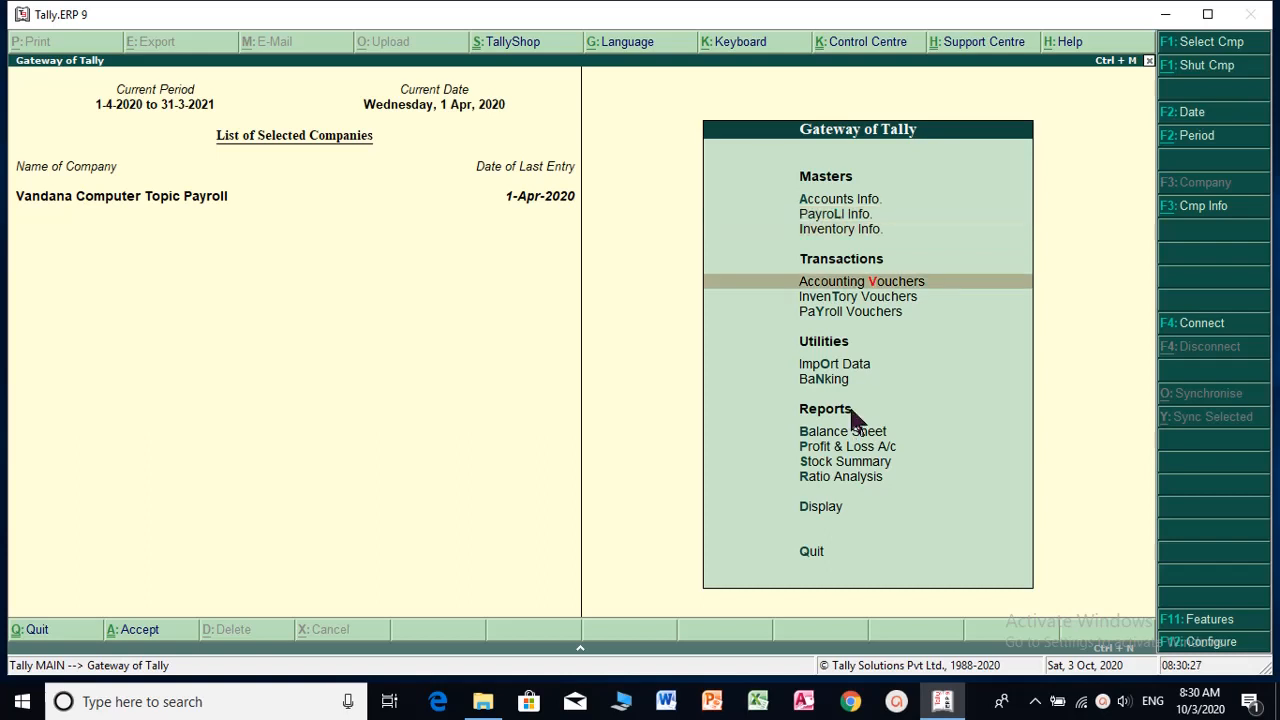
pyautogui.press('Down')
pyautogui.press('Down')
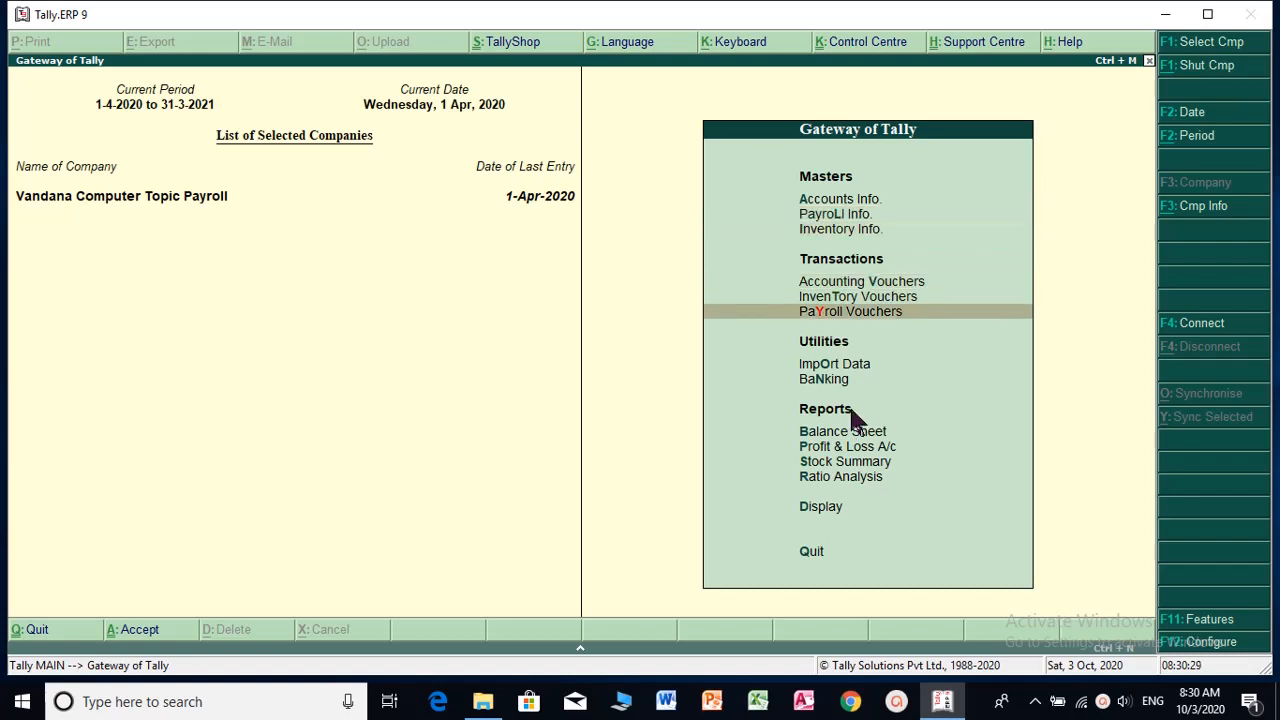
pyautogui.press('Up')
pyautogui.press('Up')
pyautogui.press('Up')
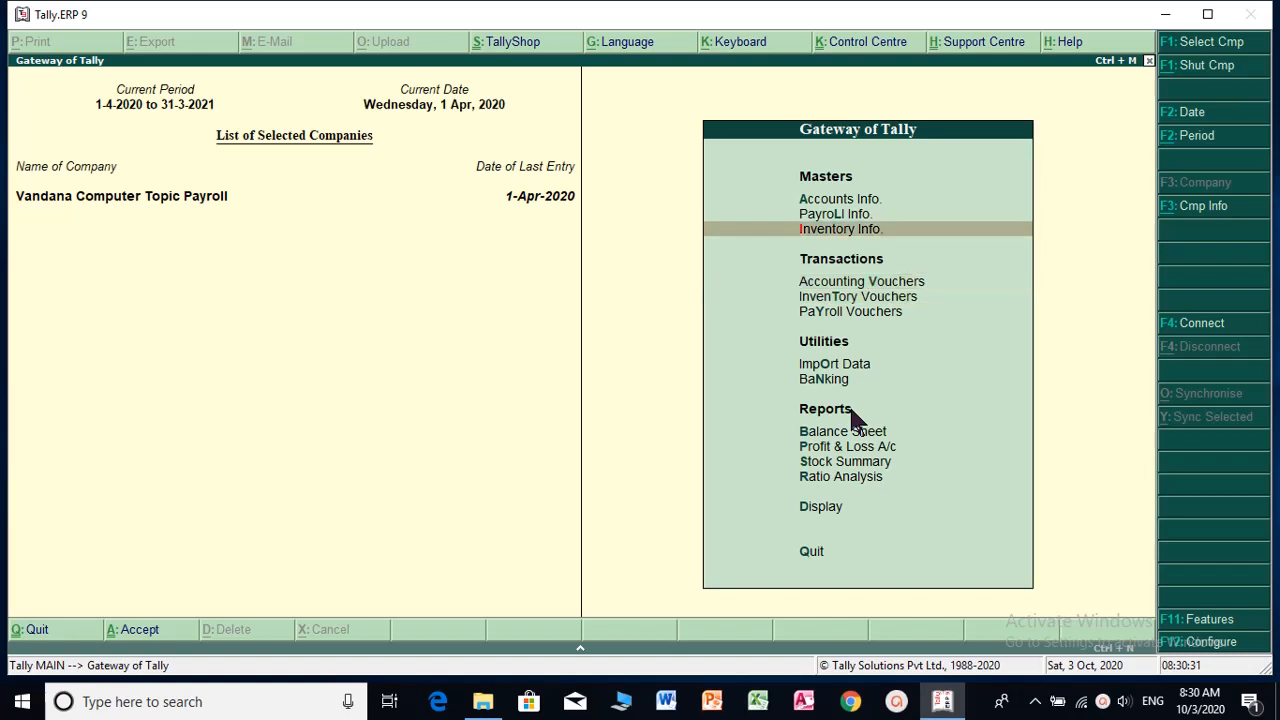
pyautogui.press('Up')
# Step: Open the list of payroll employee categories for single-category alteration
pyautogui.press('Return')
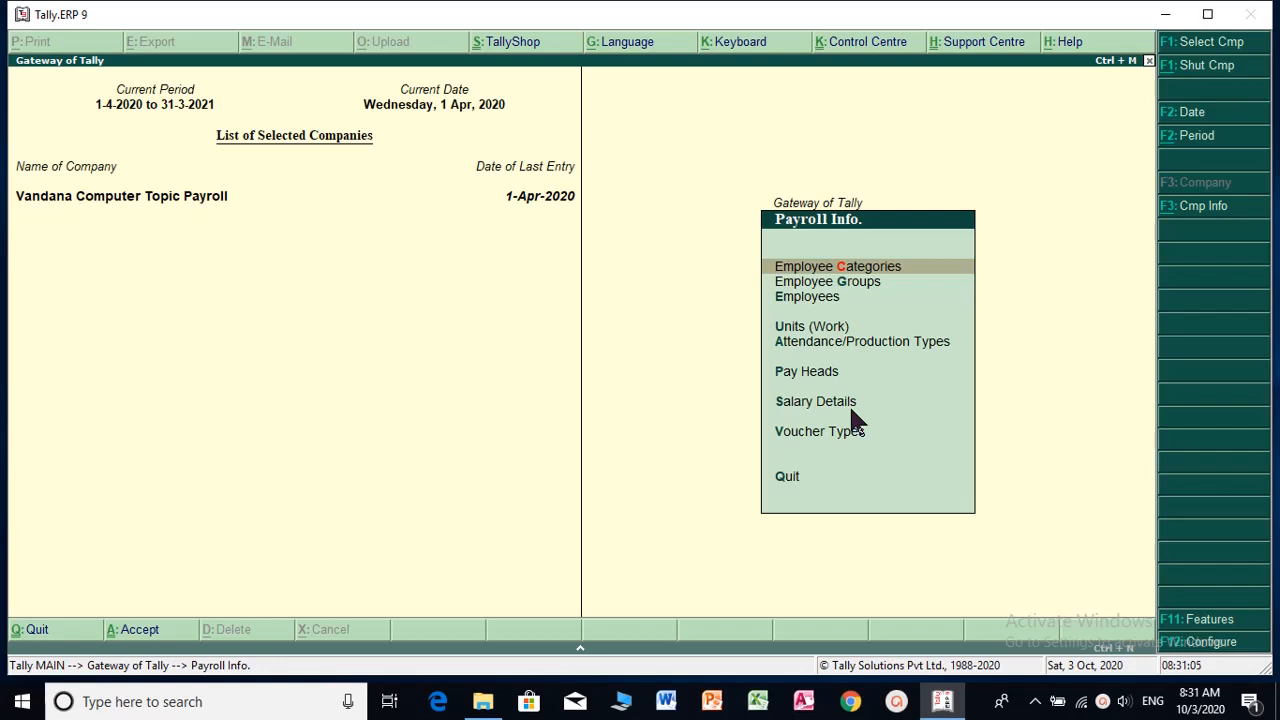
pyautogui.press('Return')
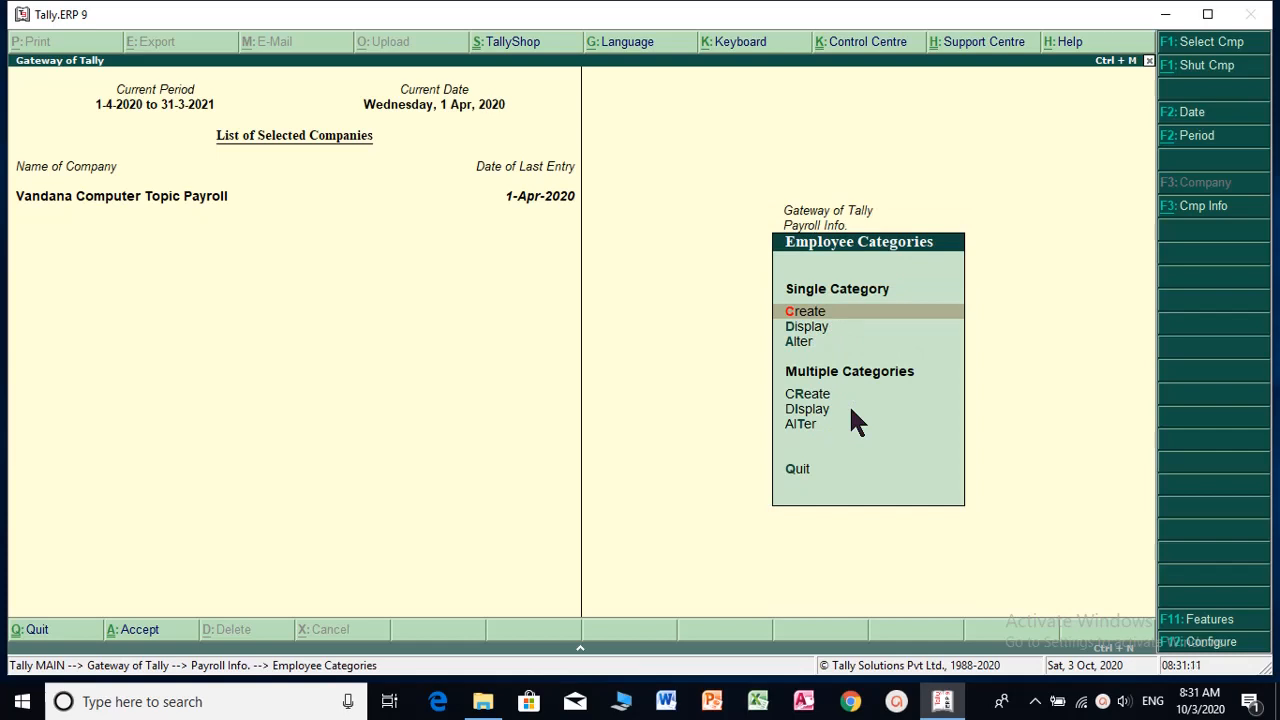
pyautogui.press('Down')
pyautogui.press('Down')
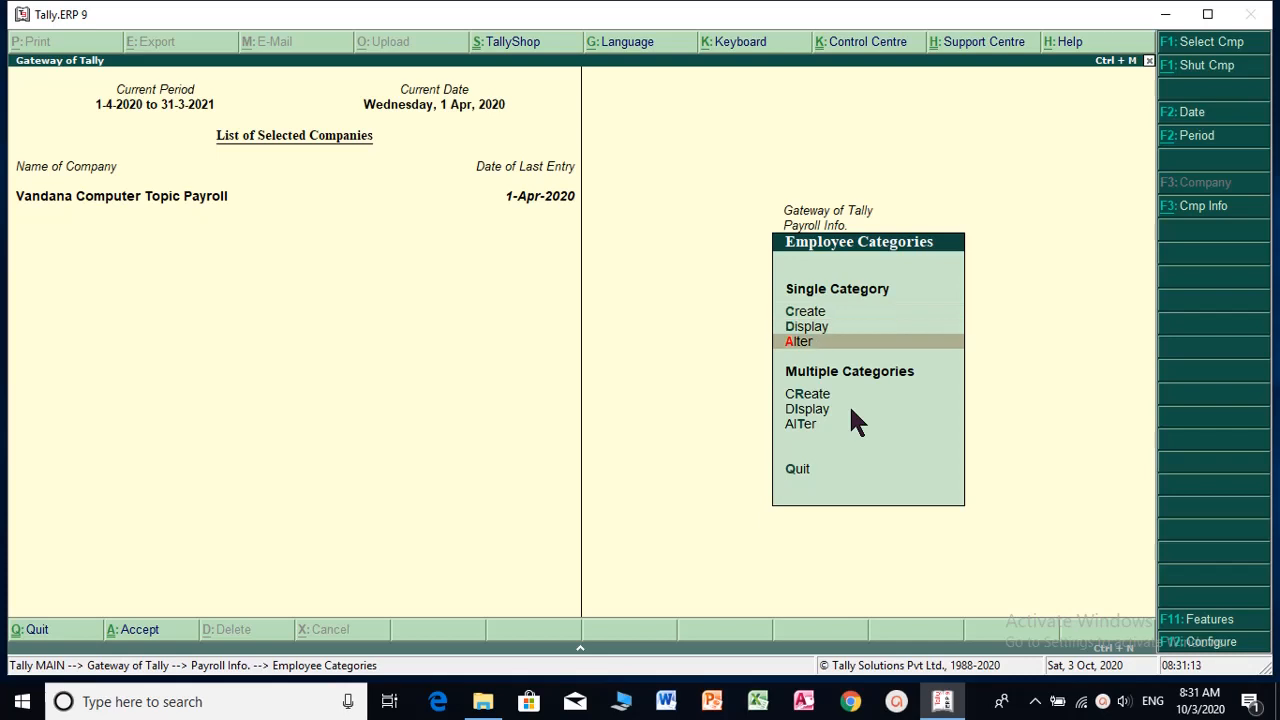
pyautogui.press('Return')
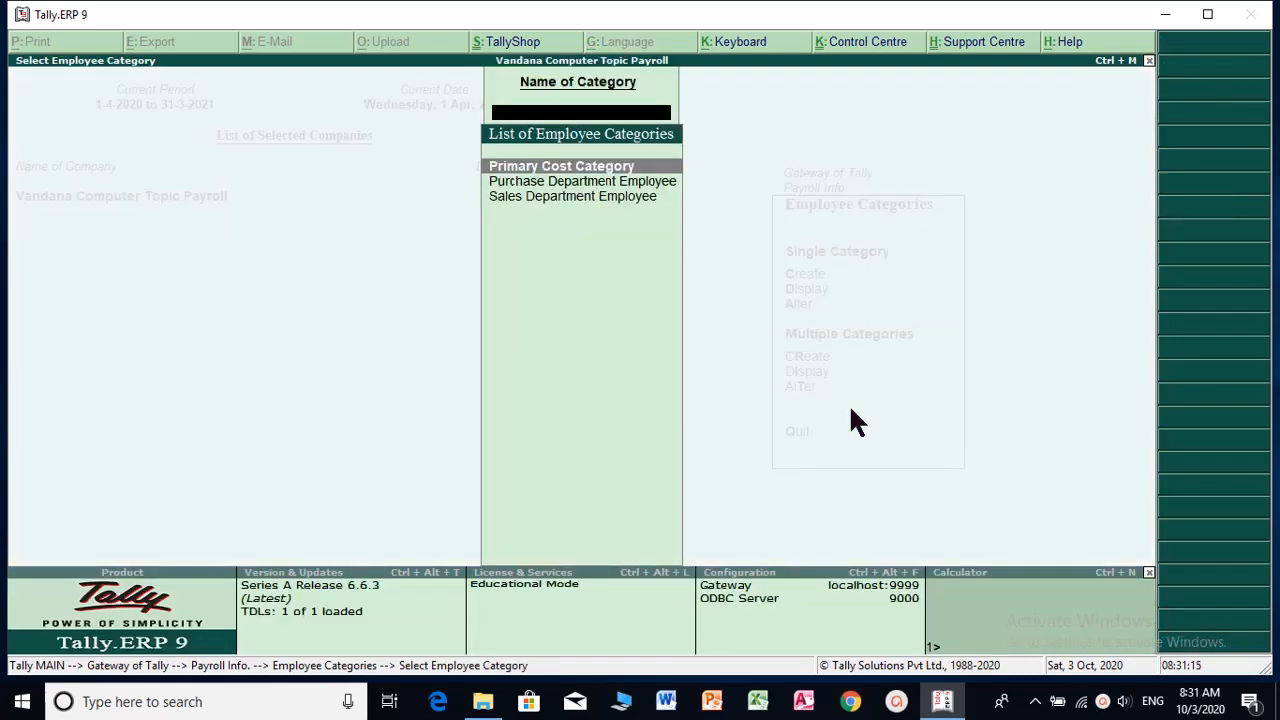
# Step: Review the Purchase Department Employee category's alias and allocation settings, and accept the category as it is
pyautogui.press('Down')
pyautogui.press('Down')
pyautogui.press('Down')
pyautogui.press('Down')
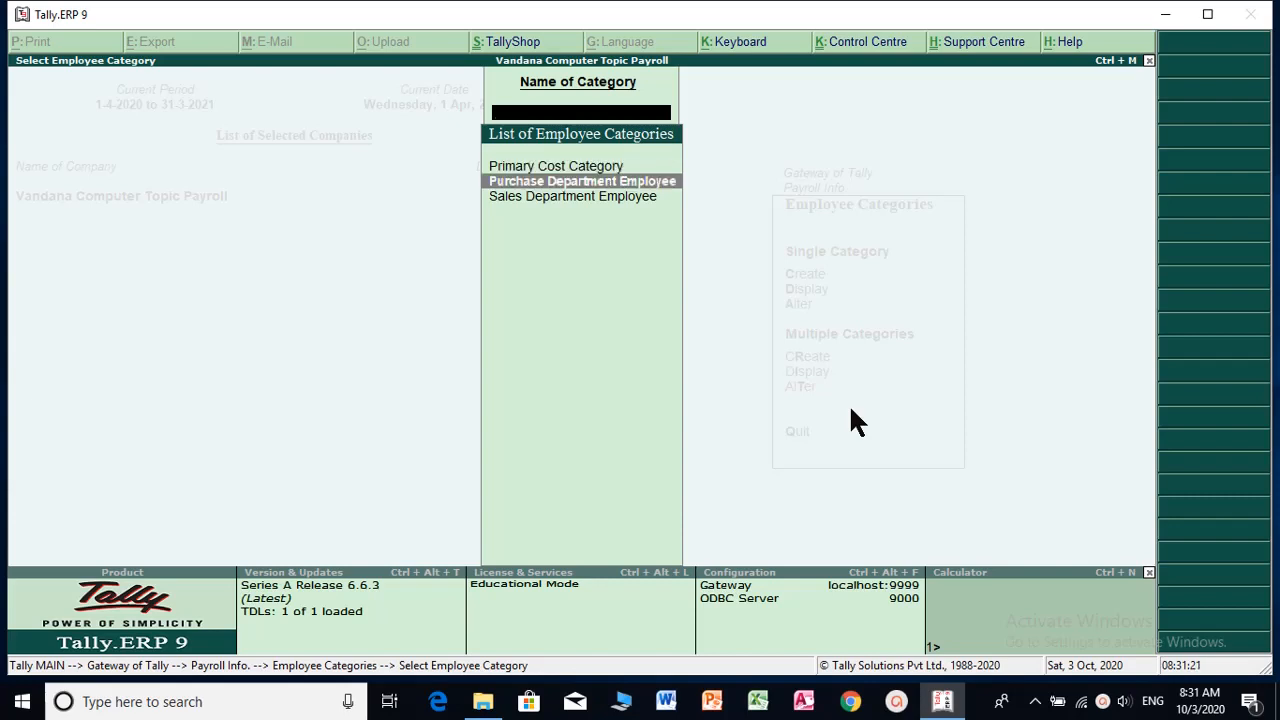
pyautogui.press('Return')
pyautogui.press('Return')
pyautogui.press('Return')
pyautogui.press('Return')
pyautogui.press('Return')
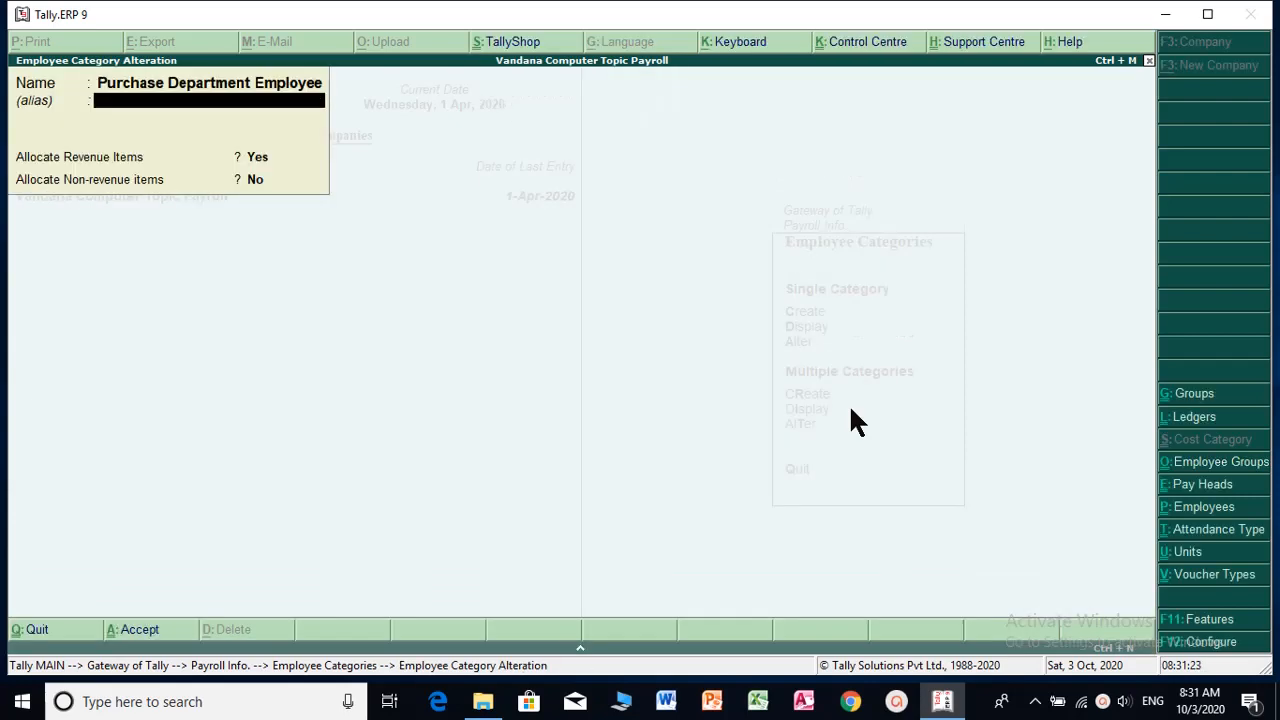
pyautogui.press('Return')
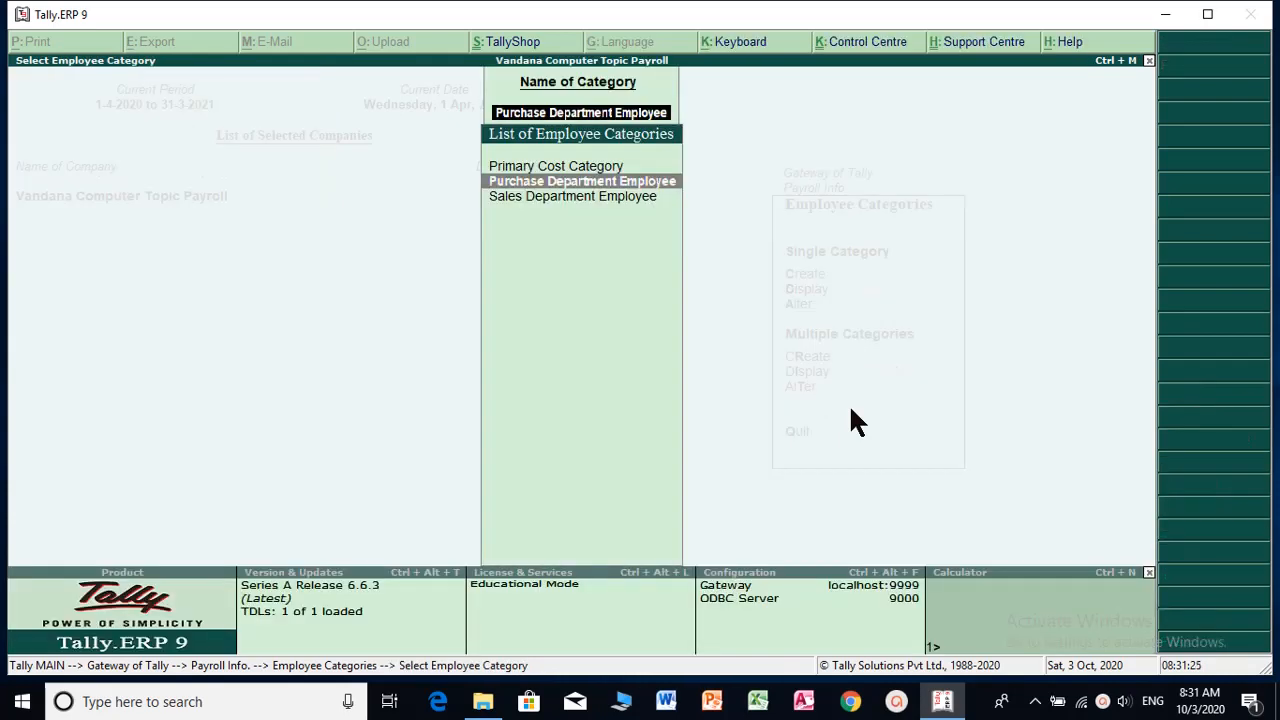
# Step: Review the Sales Department Employee category's settings, accept them as they are, and return to the payroll masters
pyautogui.press('Down')
pyautogui.press('Return')
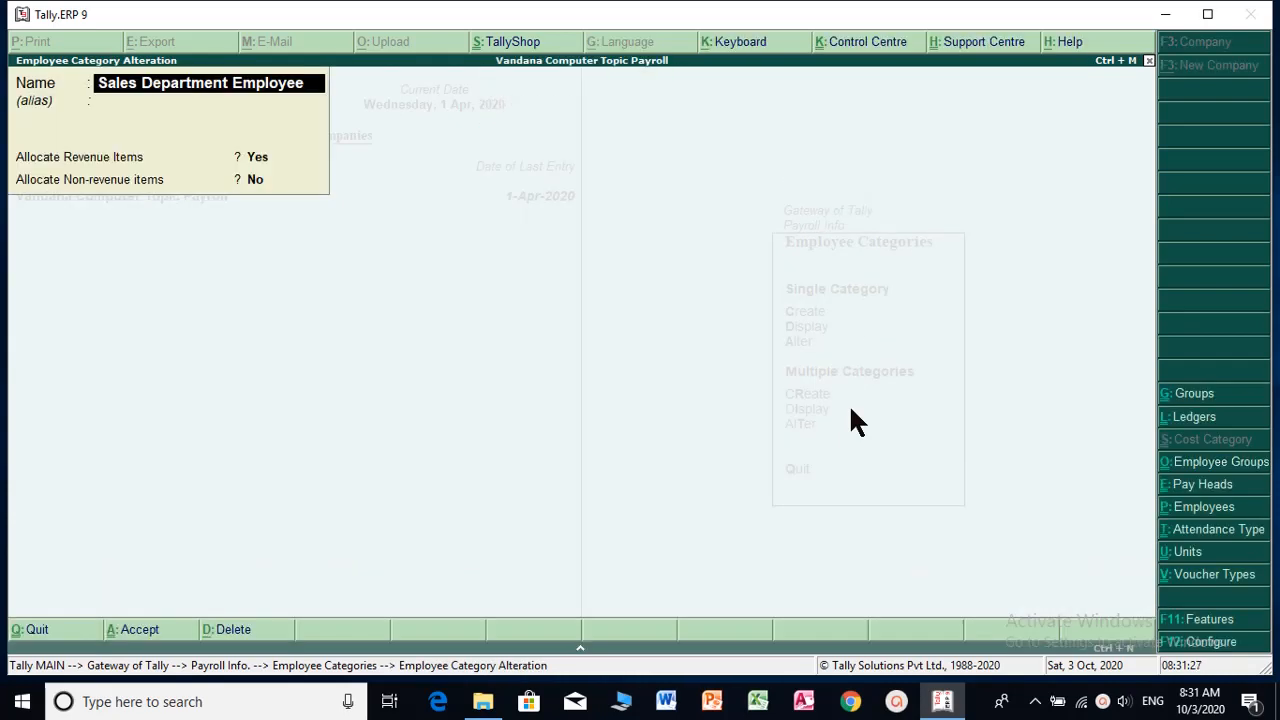
pyautogui.press('Return')
pyautogui.press('Return')
pyautogui.press('Return')
pyautogui.press('Return')
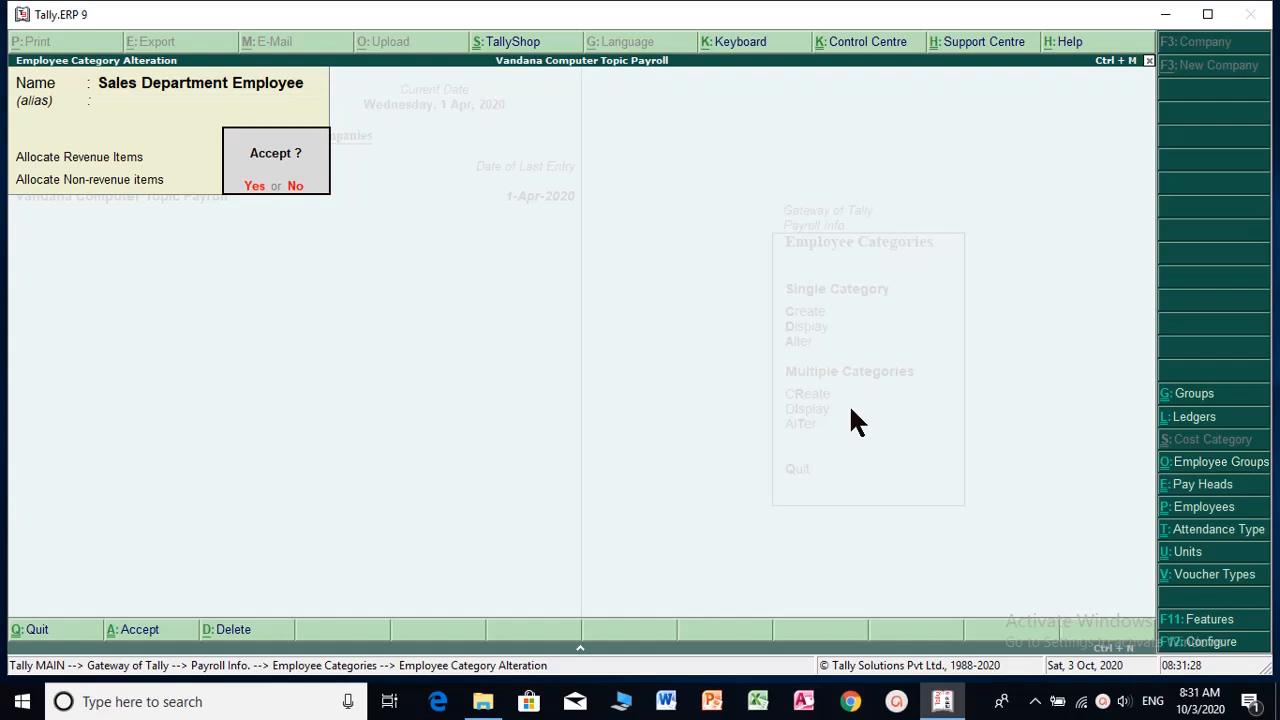
pyautogui.press('Return')
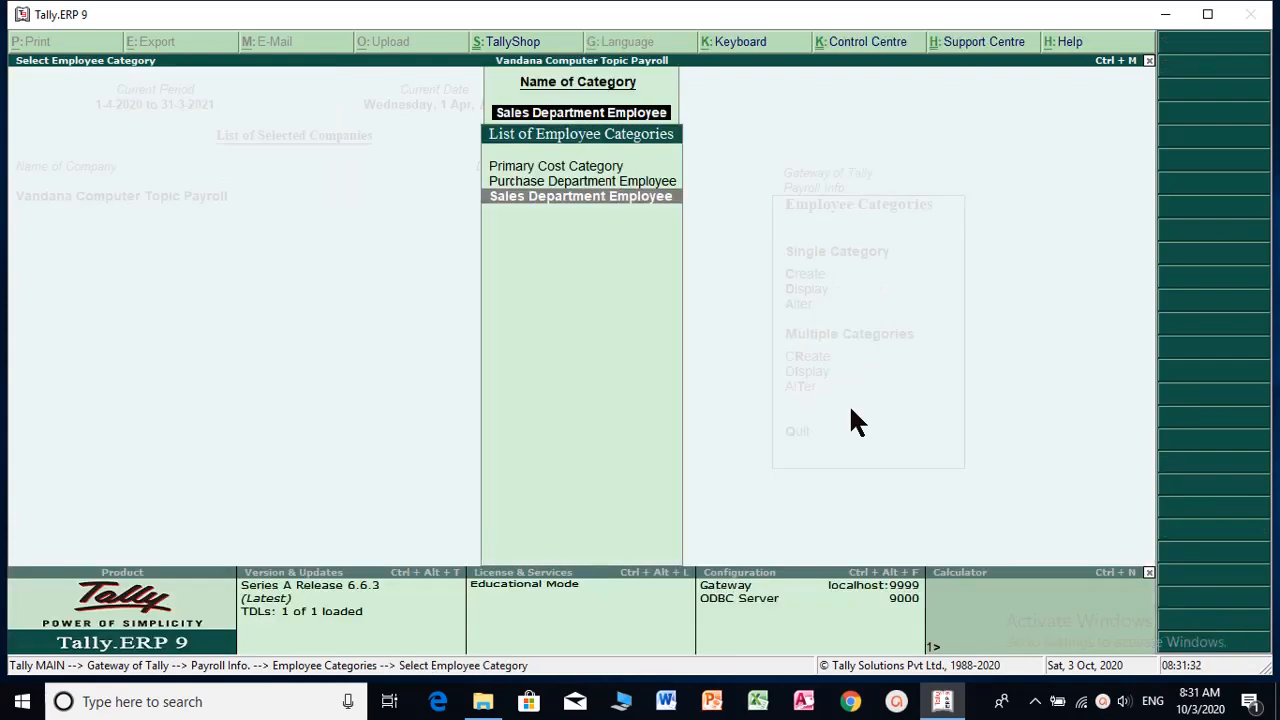
pyautogui.press('Escape')
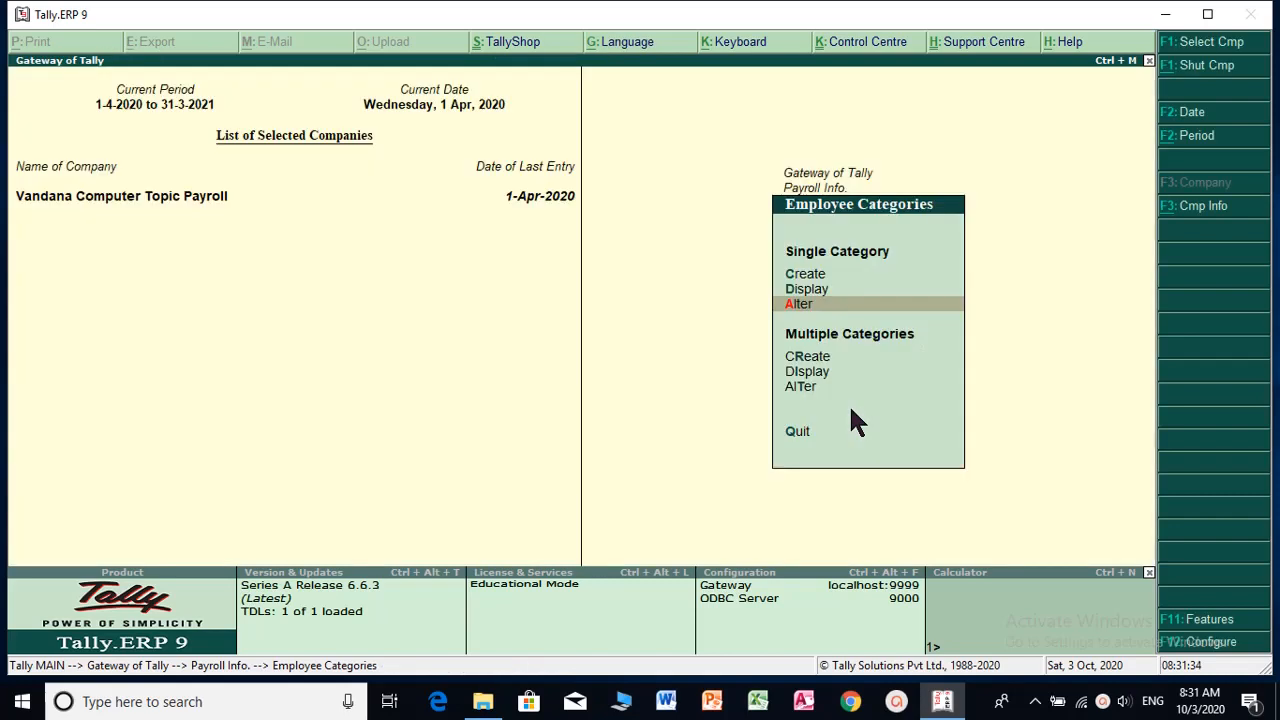
pyautogui.press('Escape')
# Step: Open the list of payroll employee groups for single-group alteration
pyautogui.press('Down')
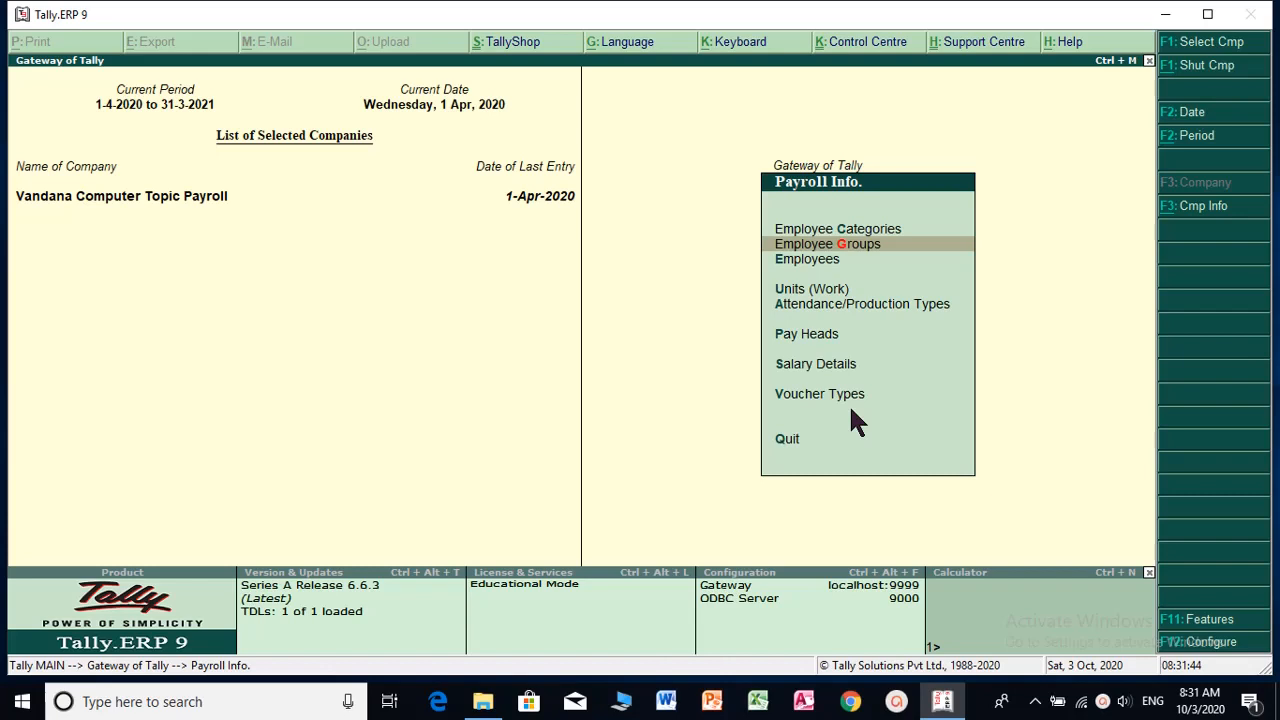
pyautogui.press('Return')
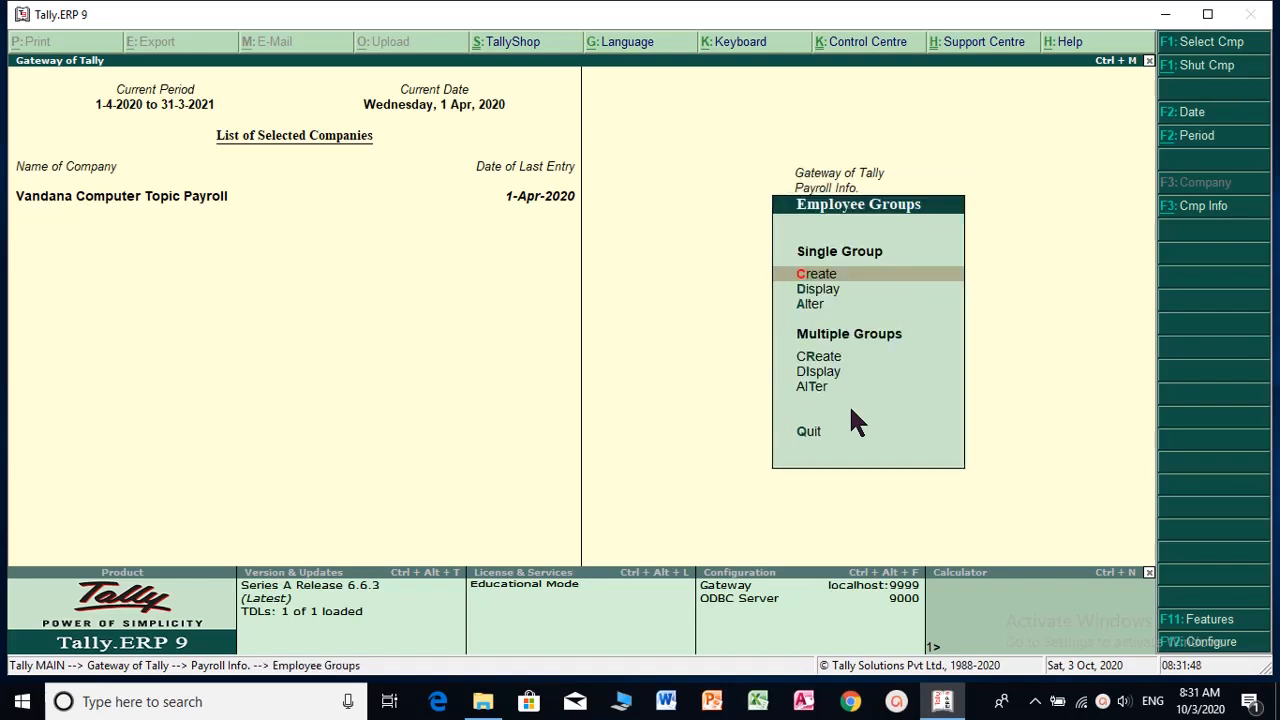
pyautogui.press('Down')
pyautogui.press('Down')
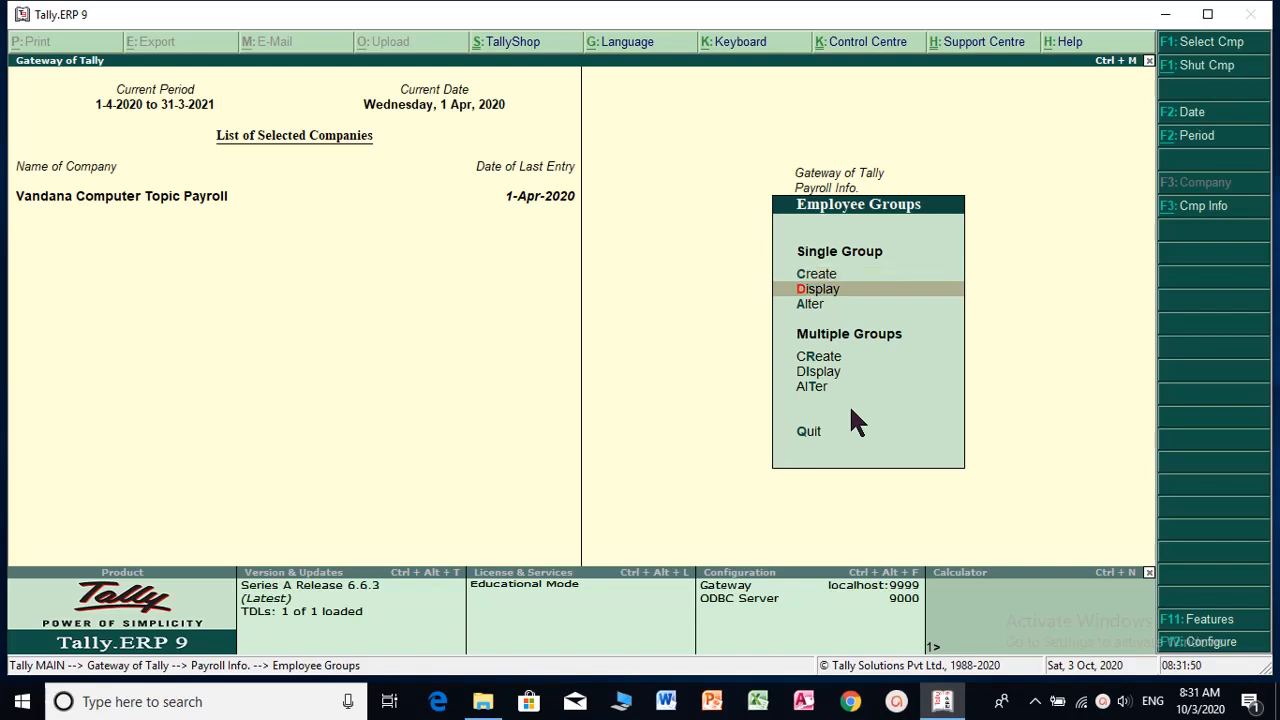
pyautogui.press('Return')
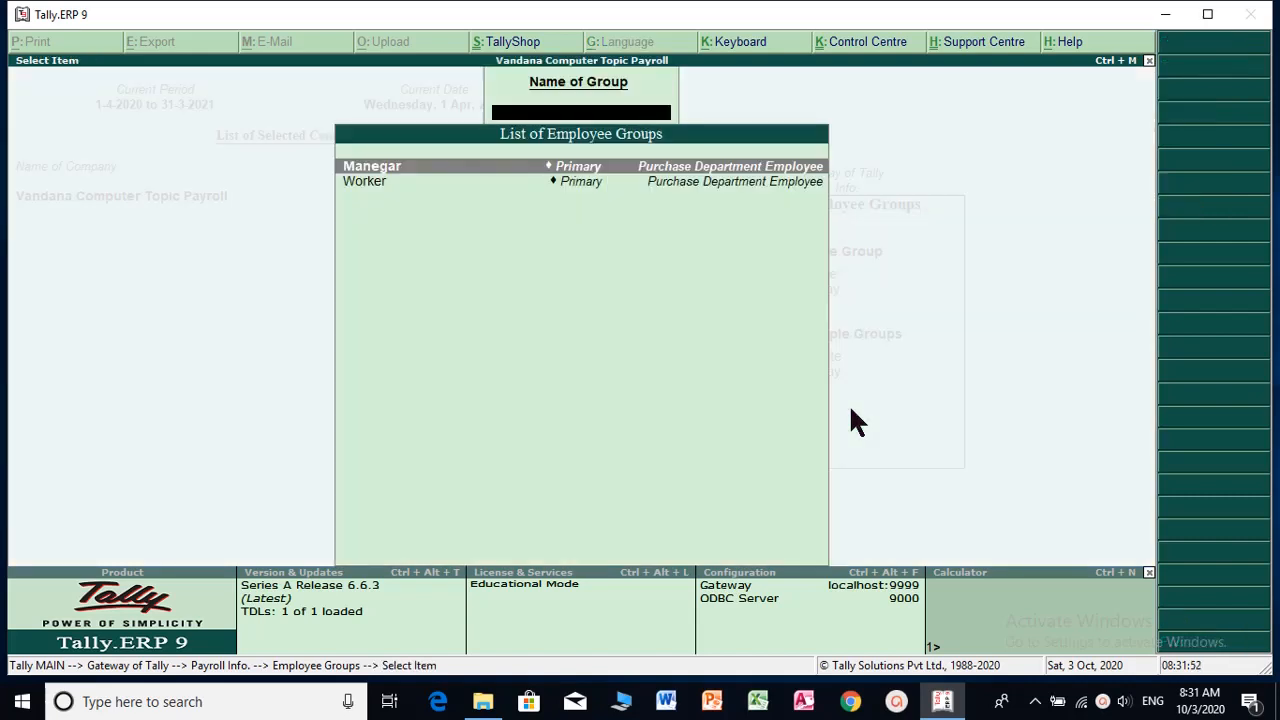
# Step: Reselect Purchase Department Employee as the category of the Manegar employee group and save the group
pyautogui.press('Return')
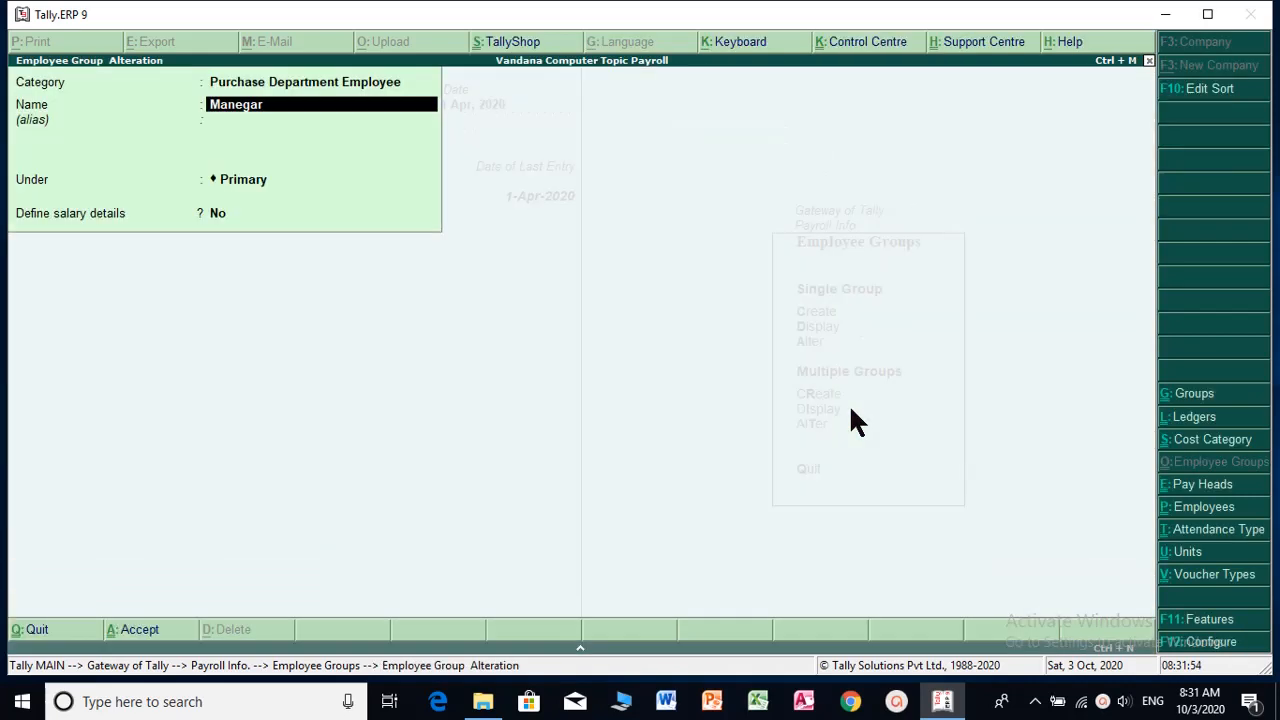
pyautogui.press('Up')
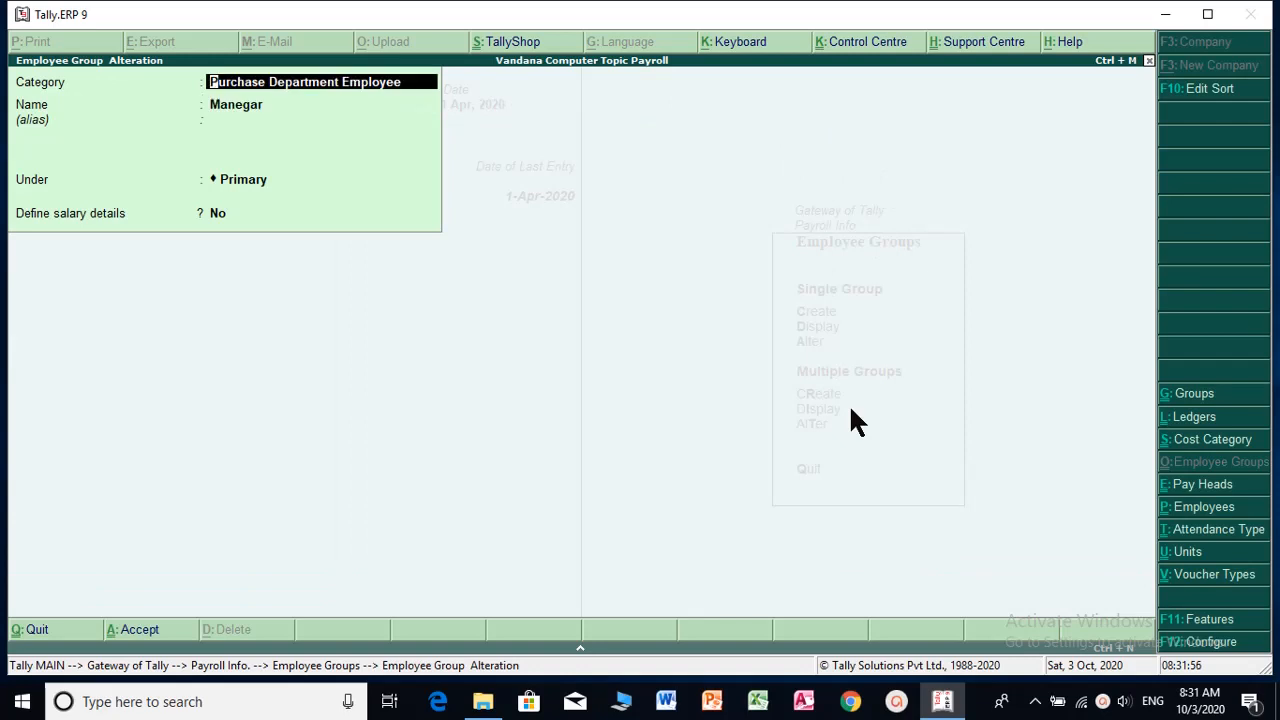
pyautogui.press('BackSpace')
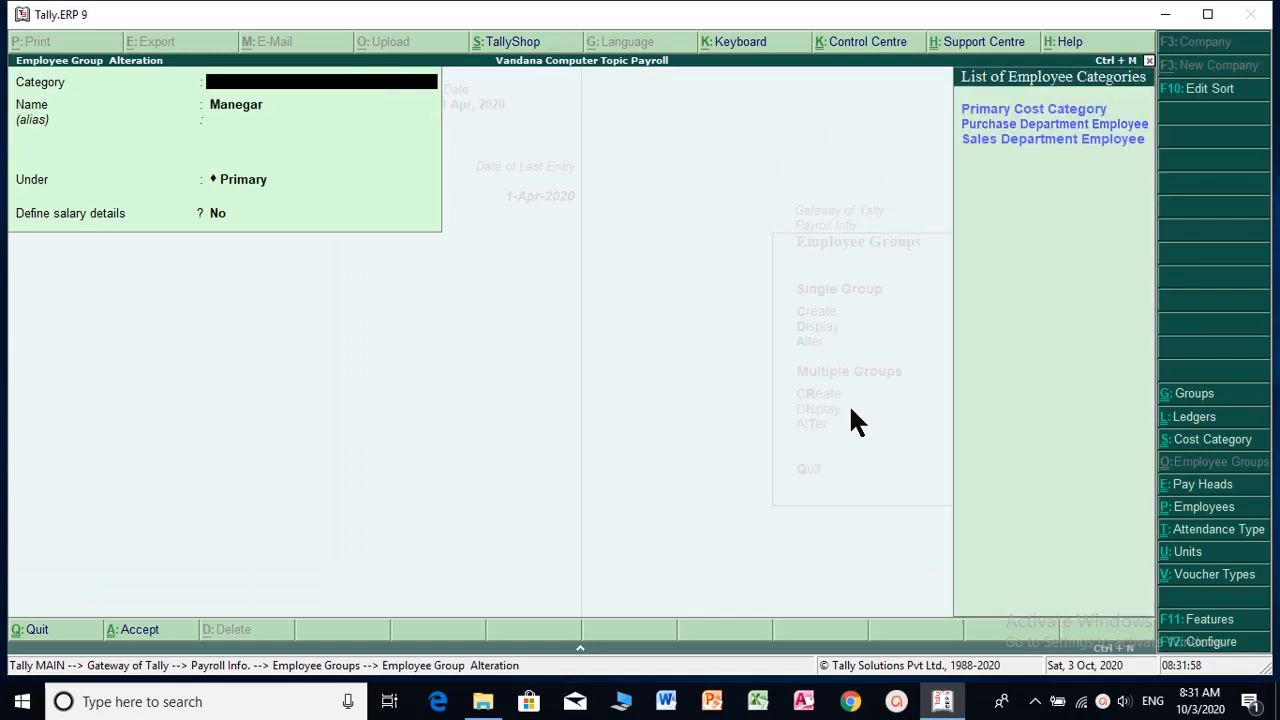
pyautogui.press('Down')
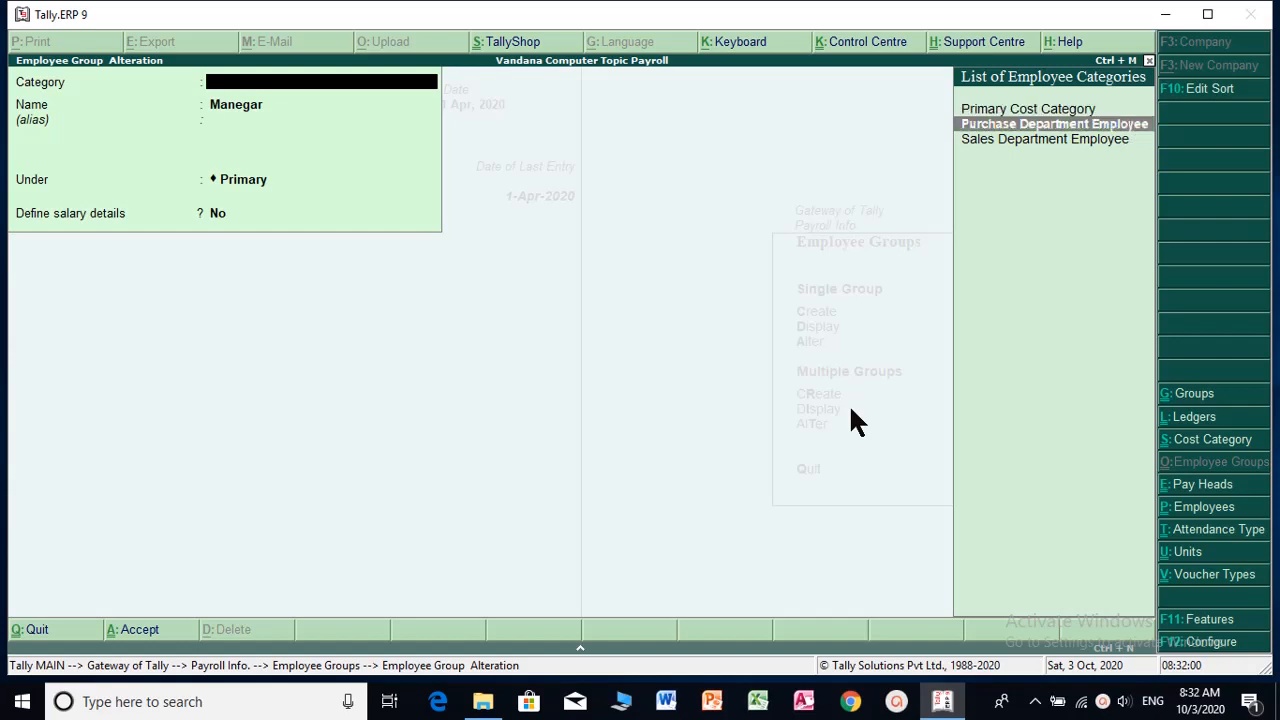
pyautogui.press('Up')
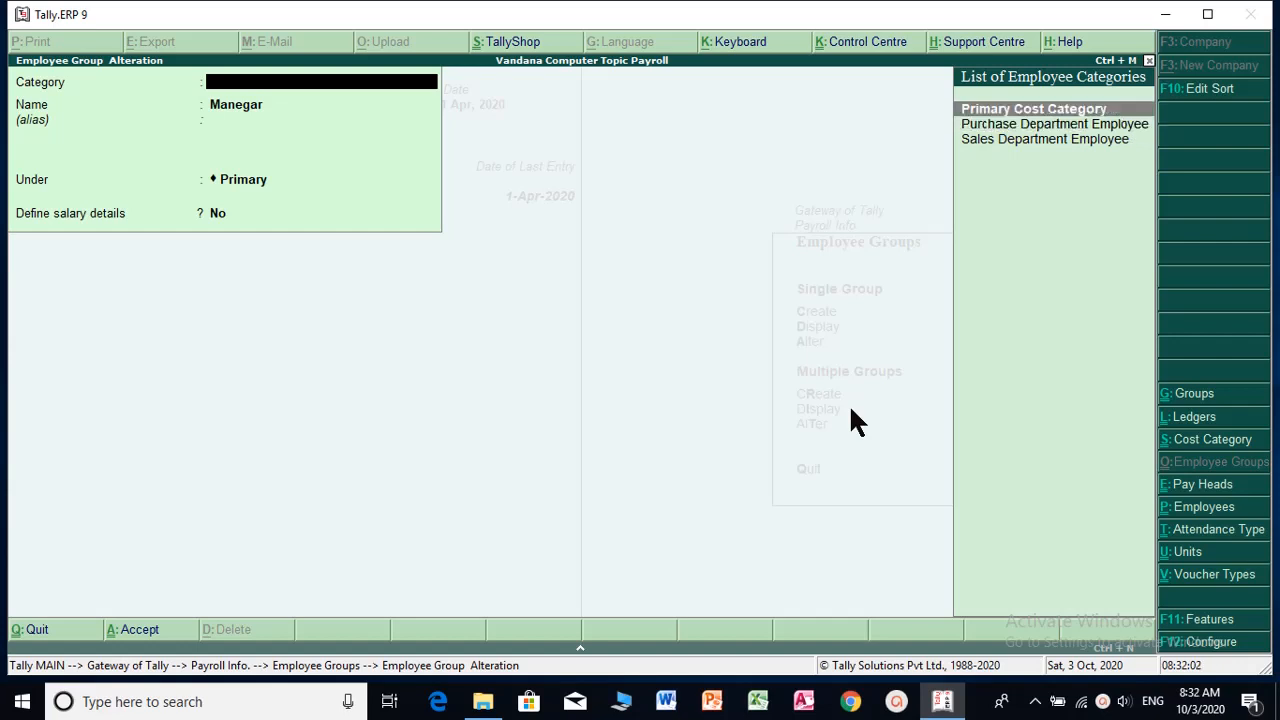
pyautogui.press('Down')
pyautogui.press('Down')
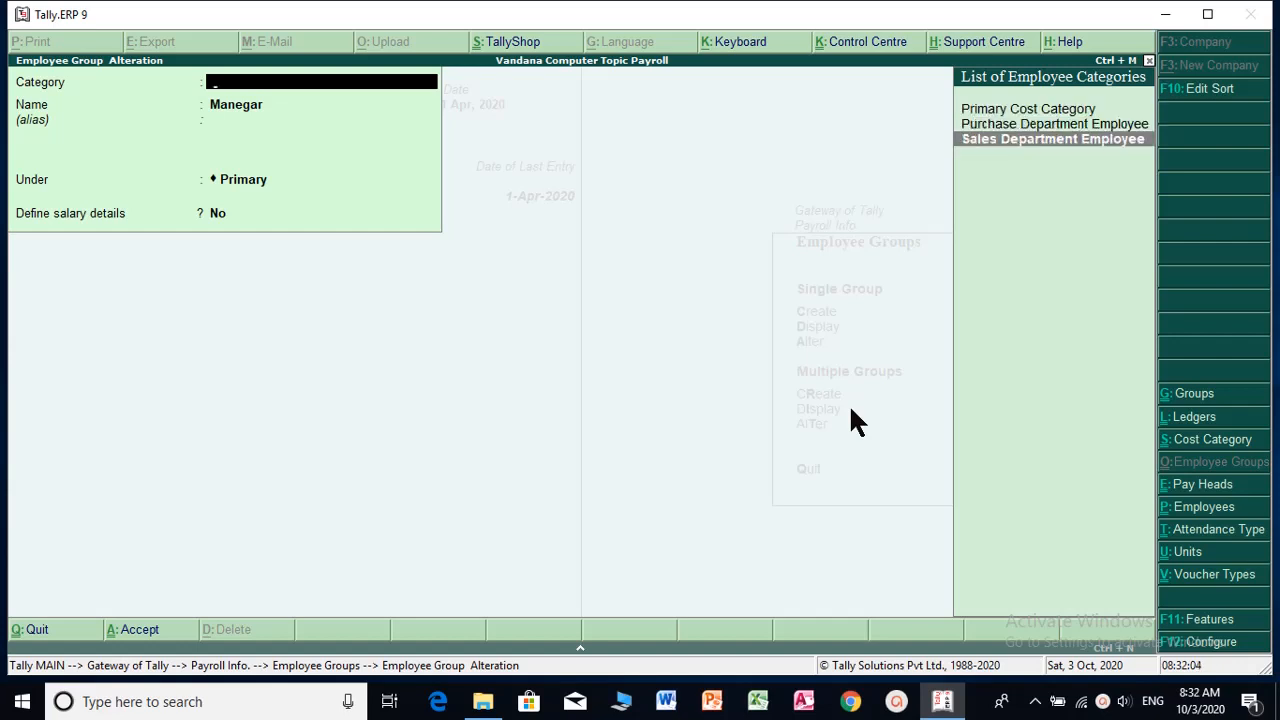
pyautogui.press('Up')
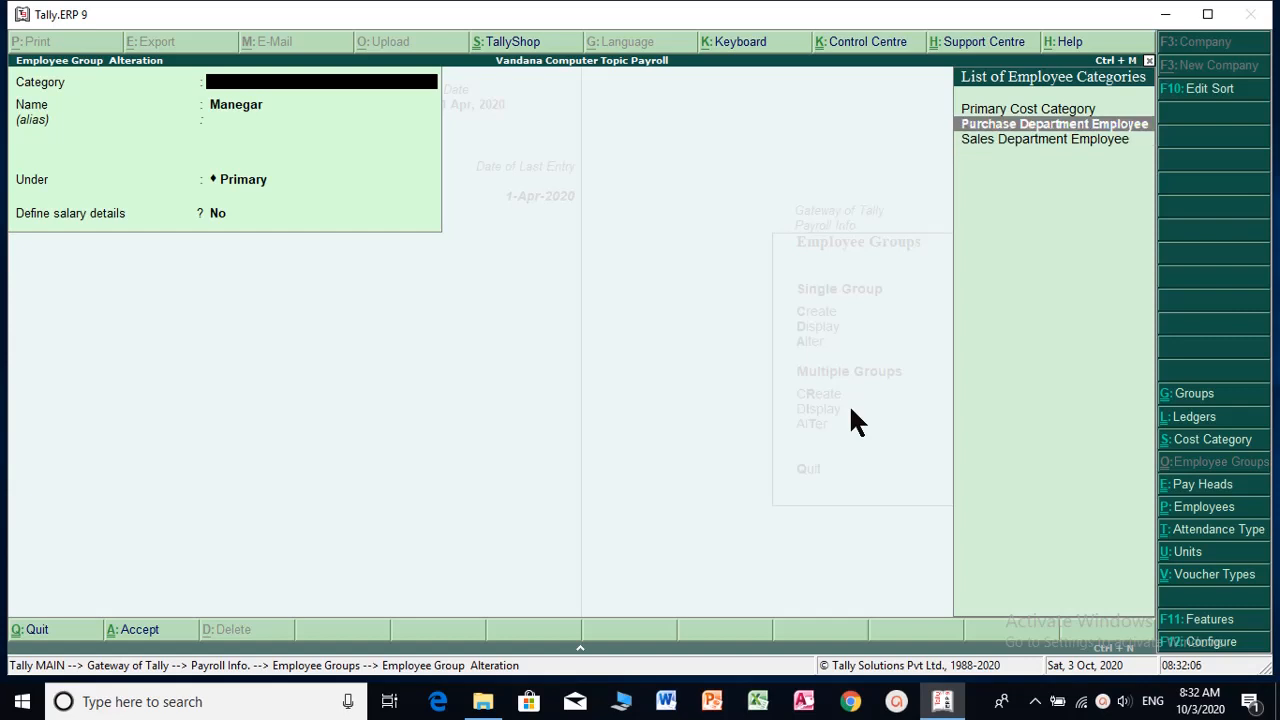
pyautogui.press('Return')
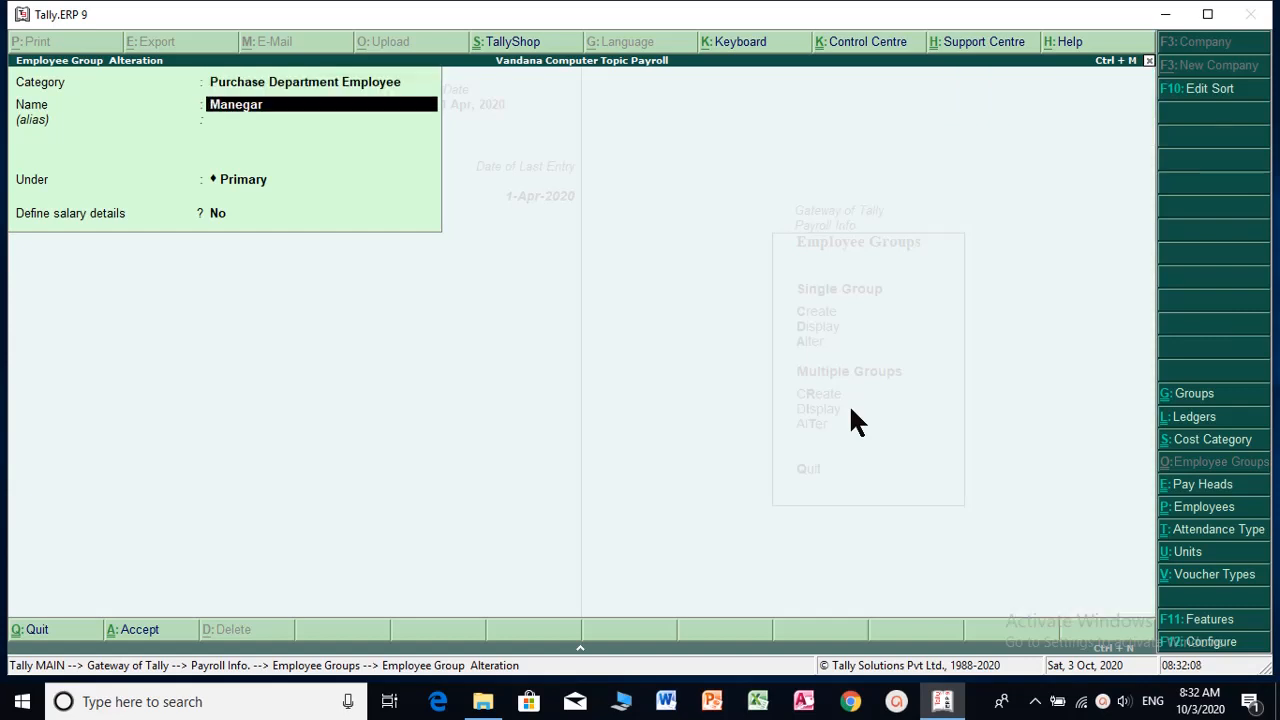
pyautogui.press('Return')
pyautogui.press('Return')
pyautogui.press('Return')
pyautogui.press('Return')
pyautogui.press('Return')
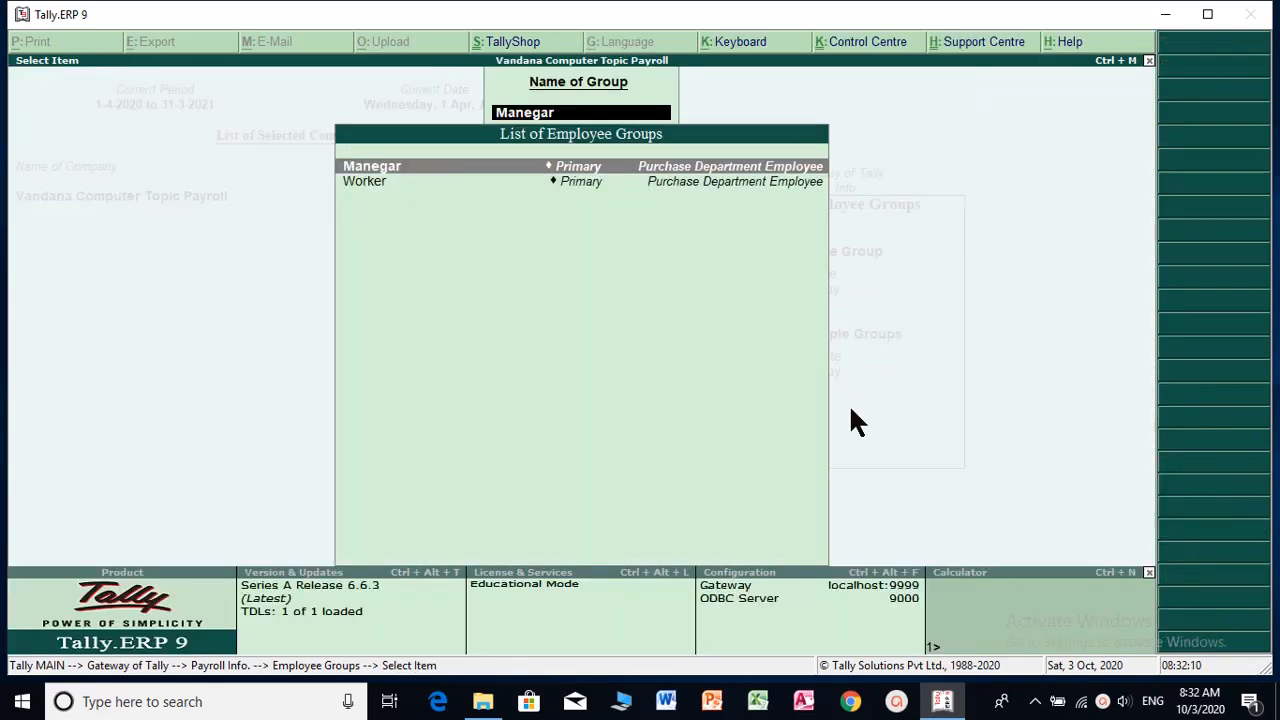
# Step: Open the Worker employee group, reselect Purchase Department Employee as its category, and save the group
pyautogui.press('Down')
pyautogui.press('Return')
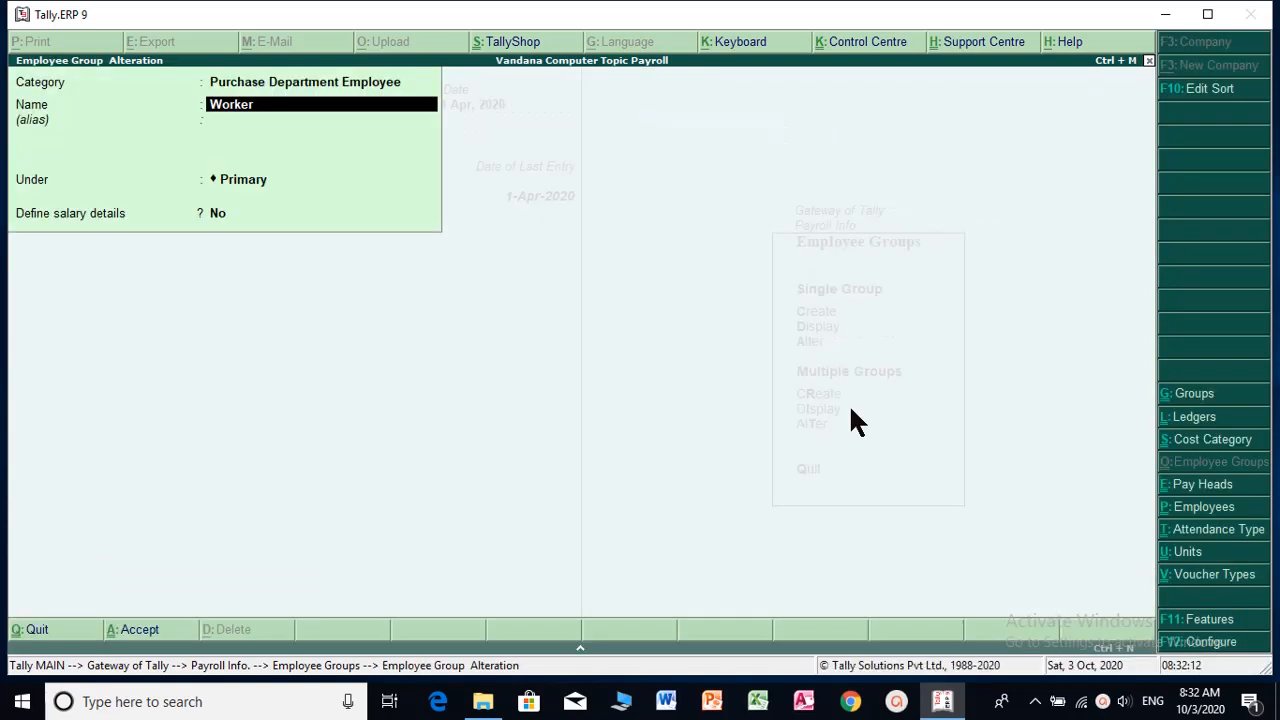
pyautogui.press('BackSpace')
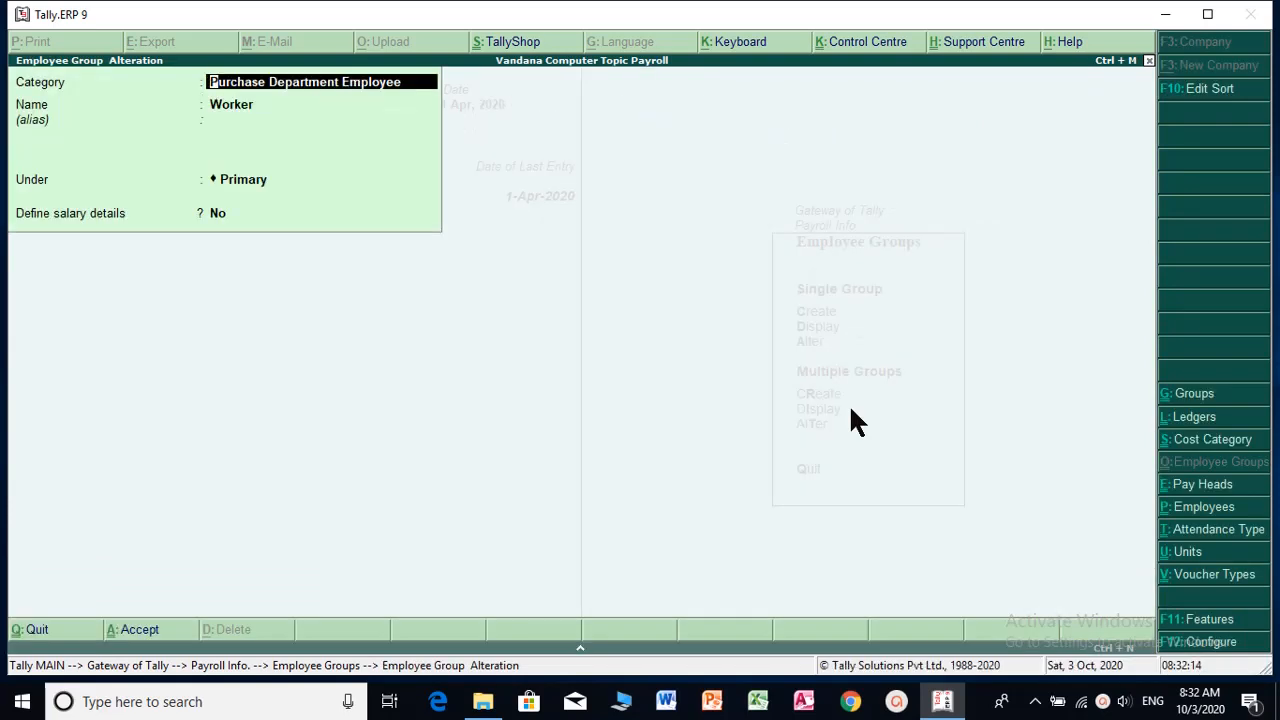
pyautogui.press('BackSpace')
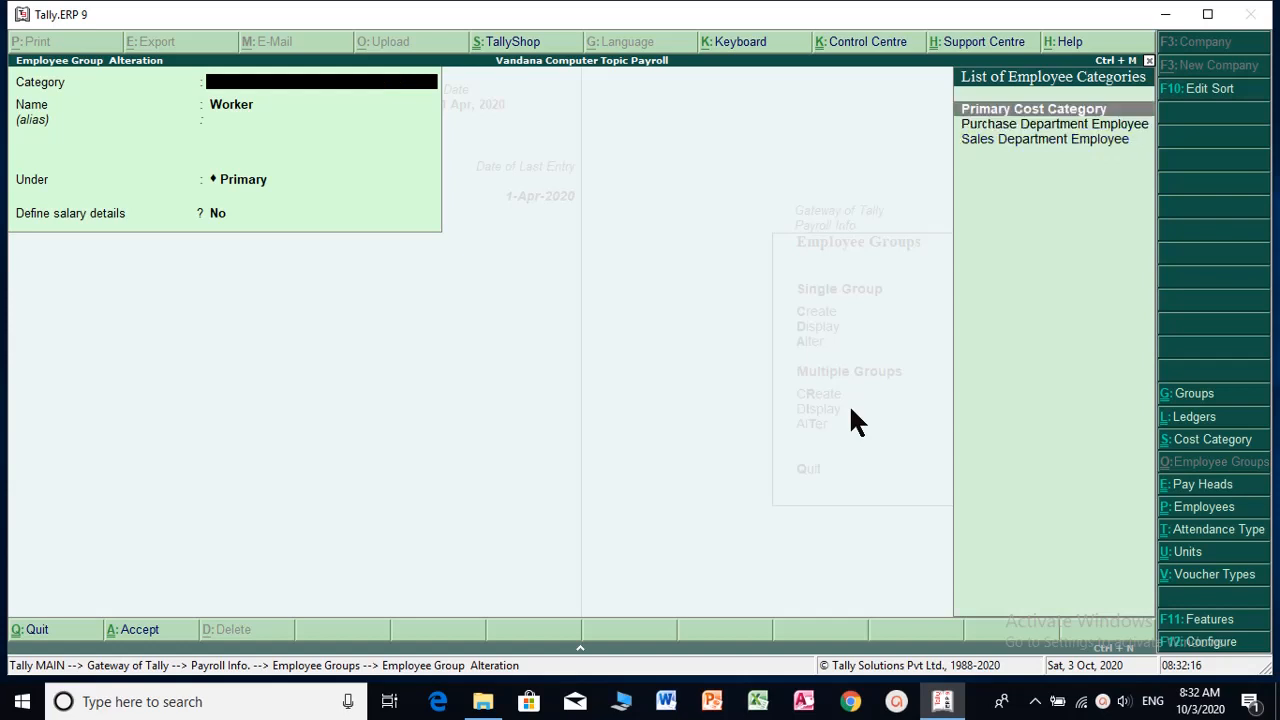
pyautogui.press('Down')
pyautogui.press('Return')
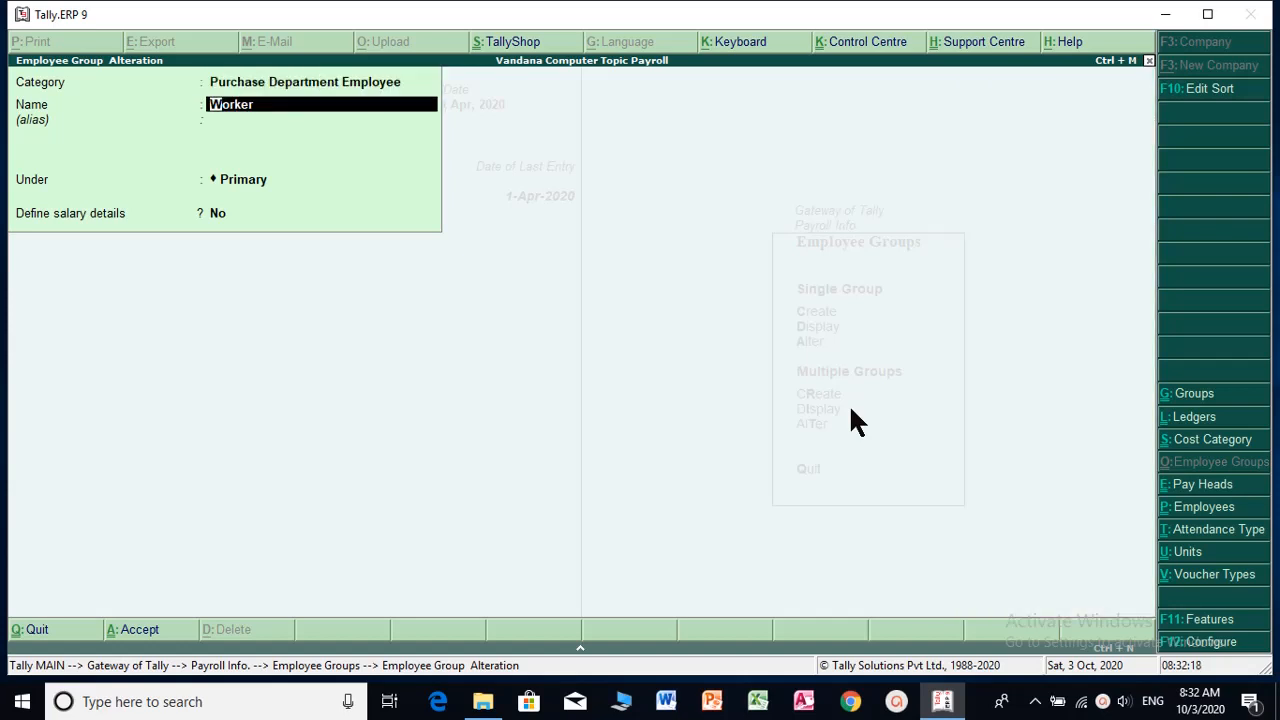
pyautogui.press('Return')
pyautogui.press('Return')
pyautogui.press('Return')
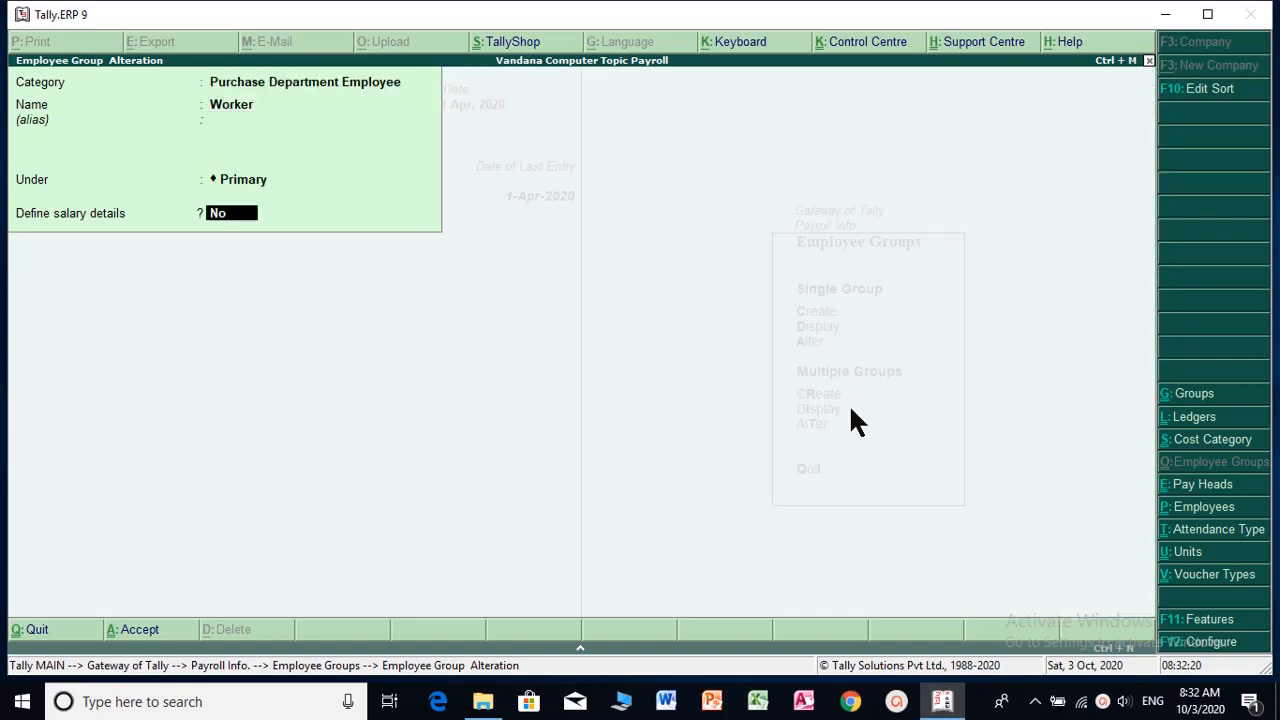
pyautogui.press('Return')
pyautogui.press('Return')
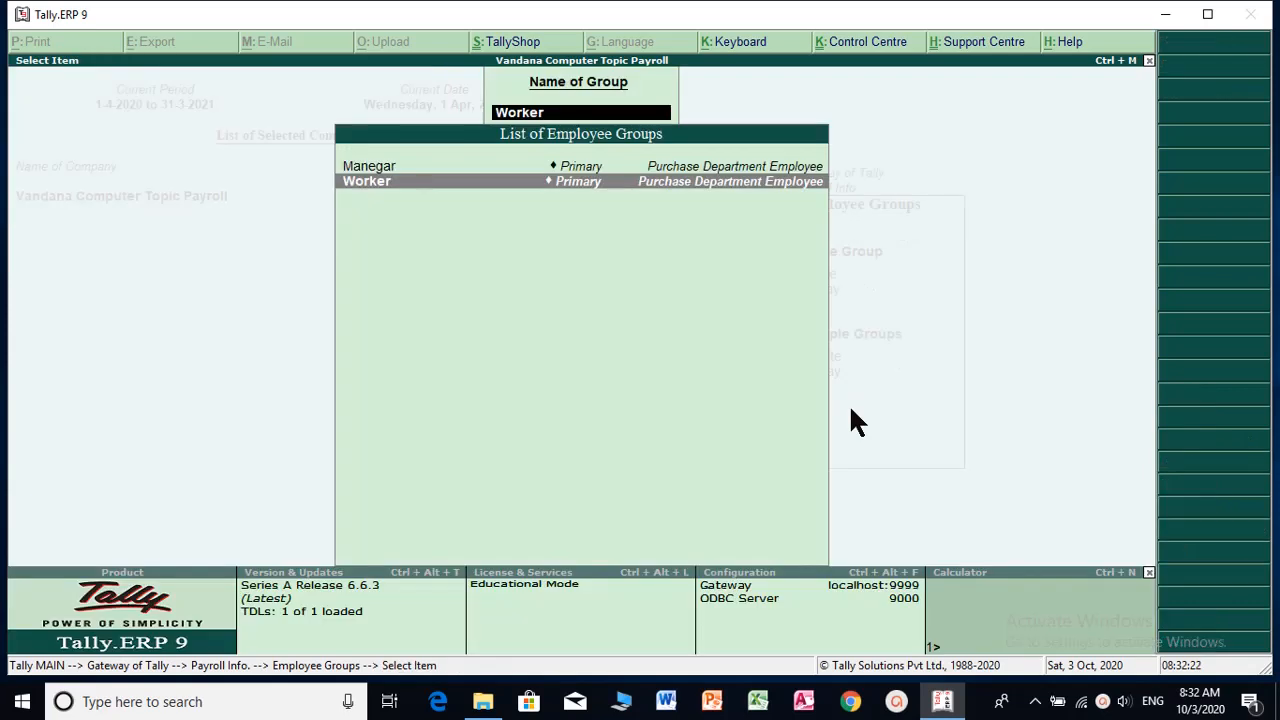
# Step: Leave the employee groups and open the list of payroll employees for single-employee alteration
pyautogui.press('Escape')
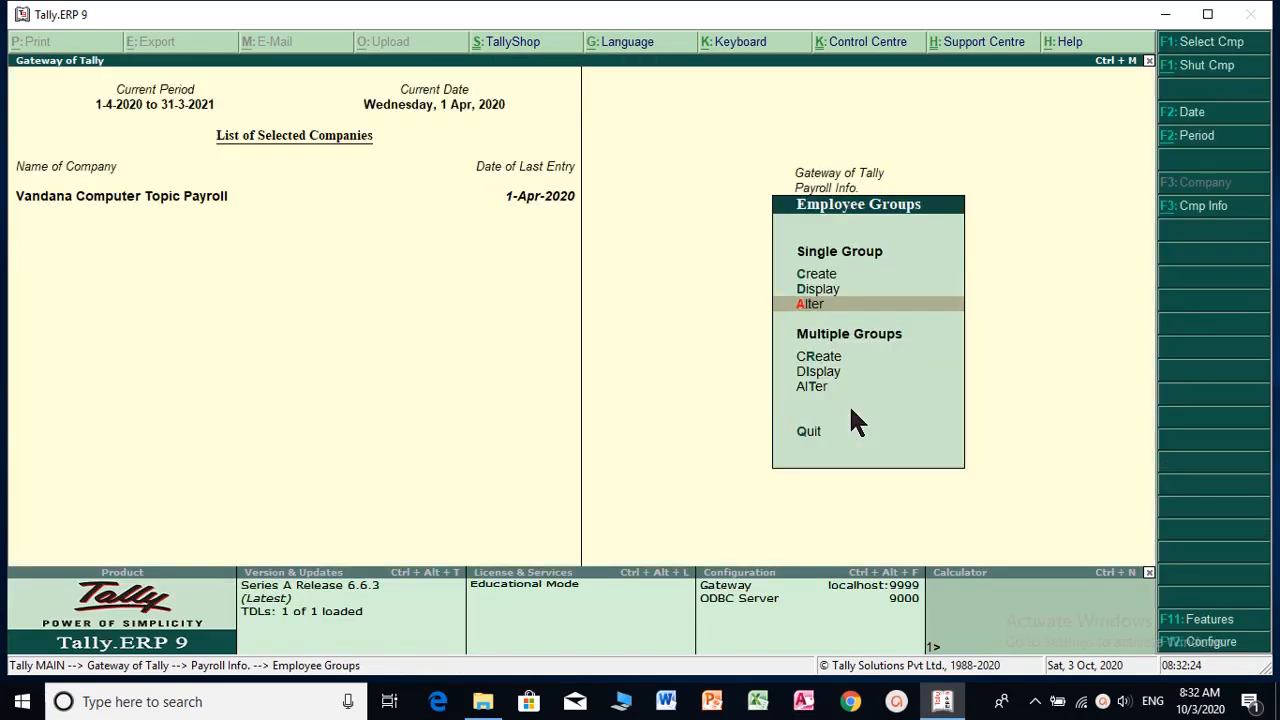
pyautogui.press('Escape')
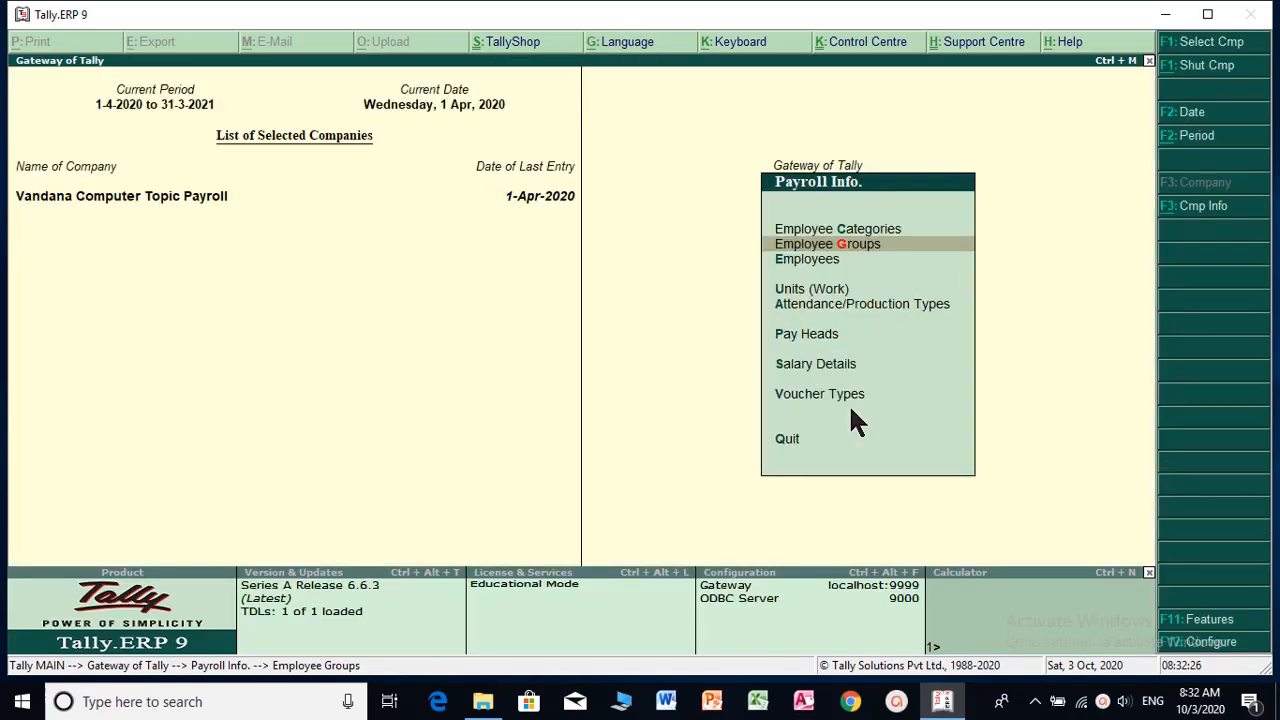
pyautogui.press('Down')
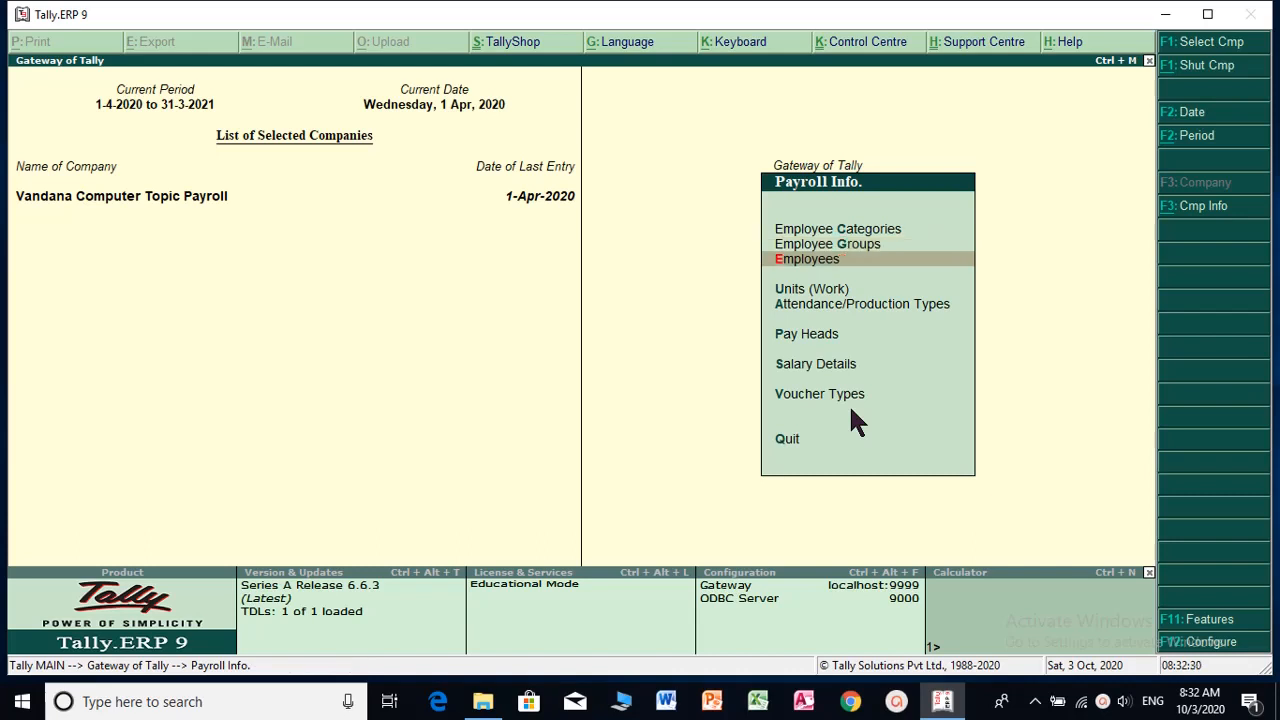
pyautogui.press('Return')
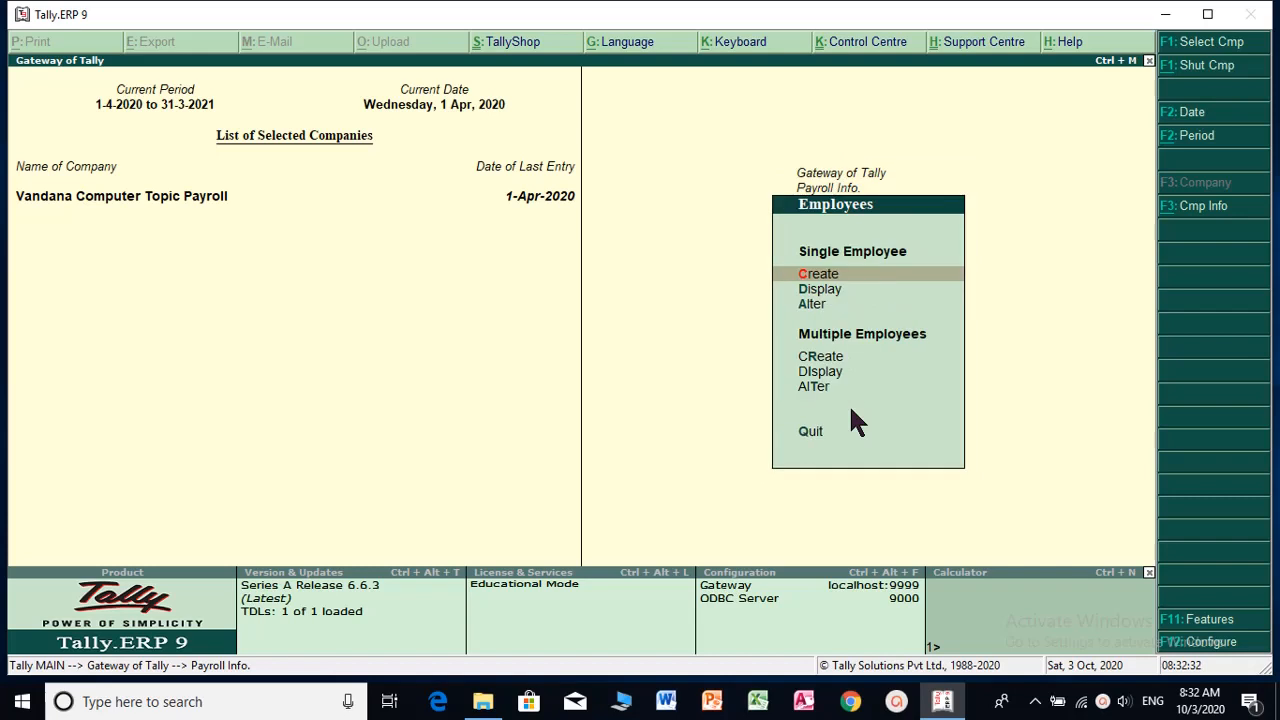
pyautogui.press('Down')
pyautogui.press('Down')
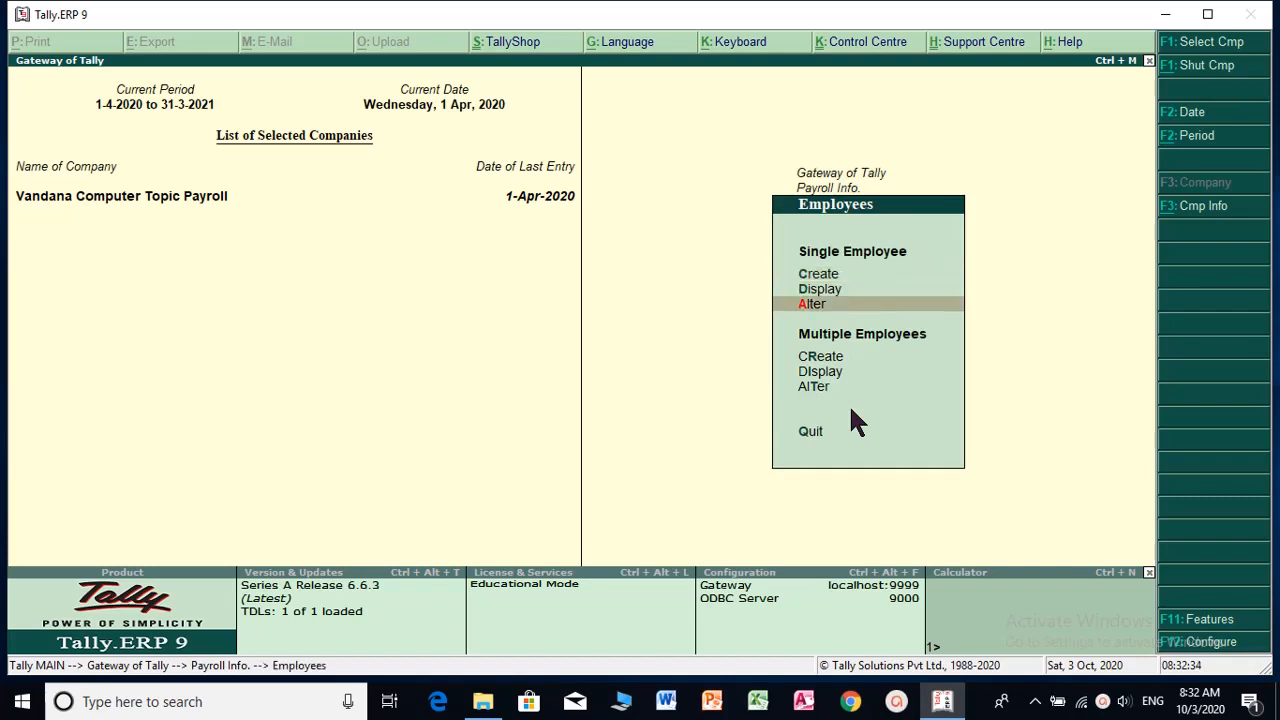
pyautogui.press('Return')
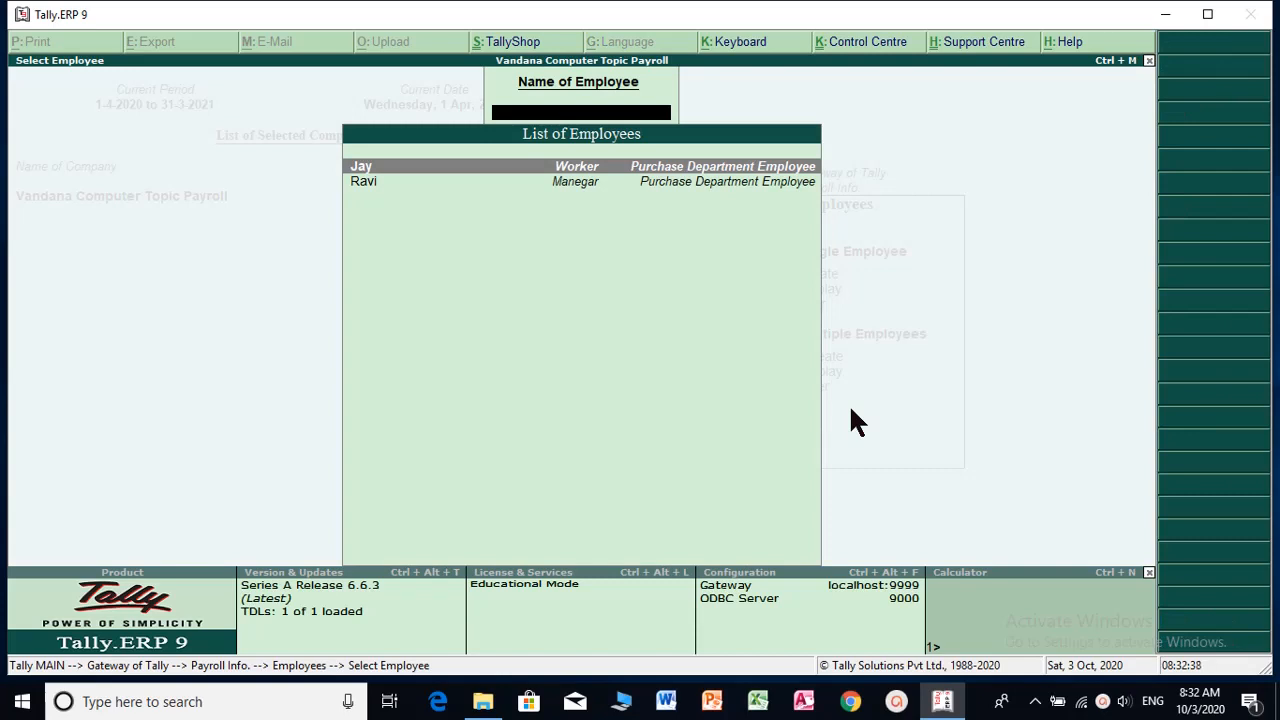
# Step: Open the record of the employee in the Manegar group and reselect Purchase Department Employee as the category
pyautogui.press('Down')
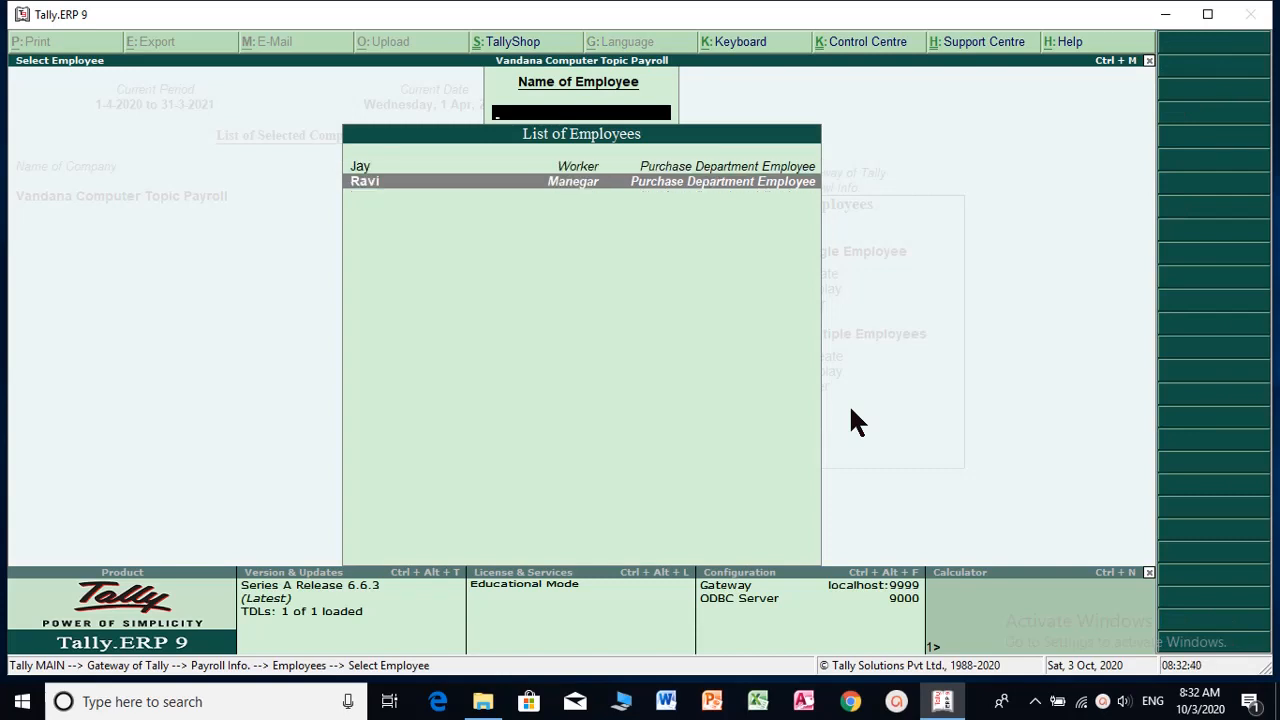
pyautogui.press('Return')
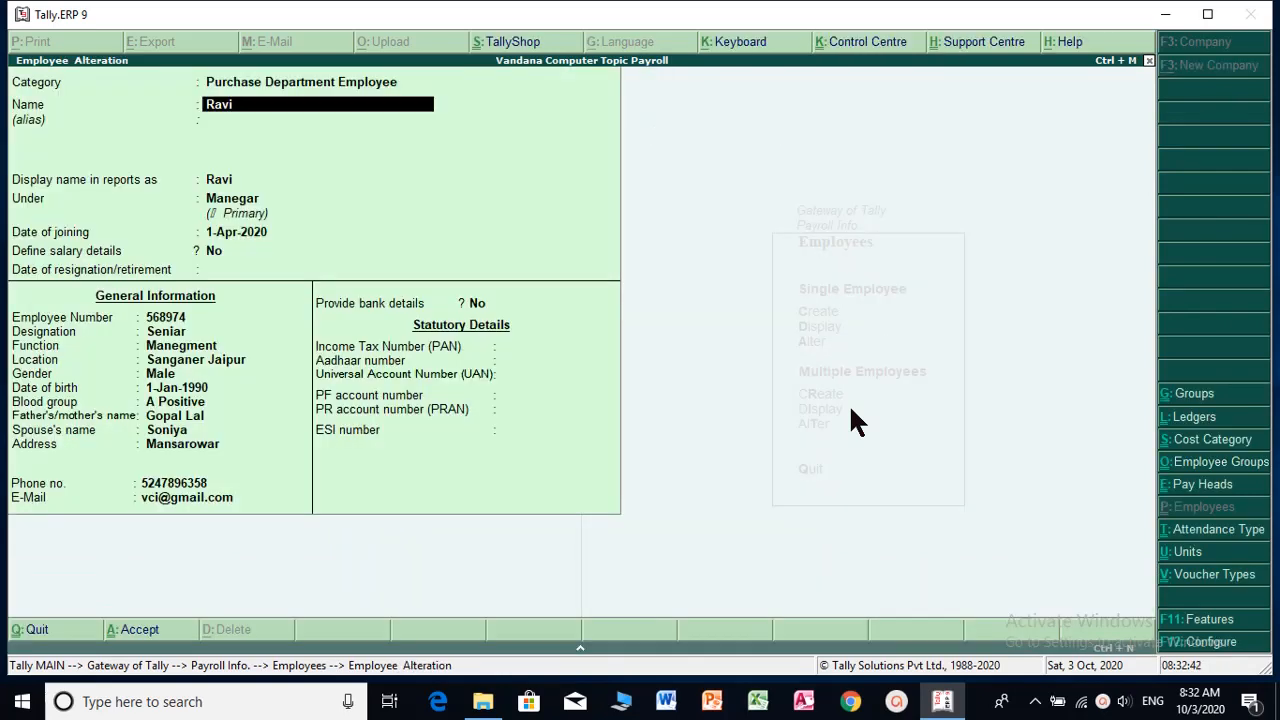
pyautogui.press('BackSpace')
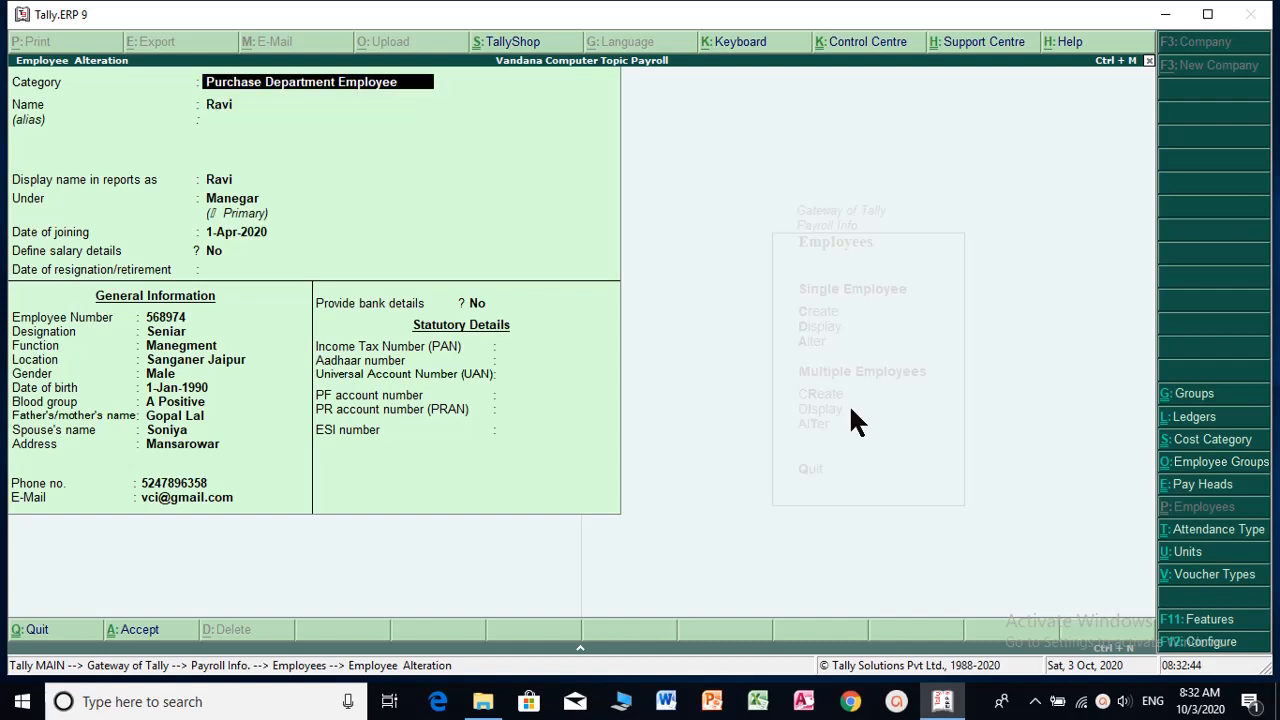
pyautogui.press('space')
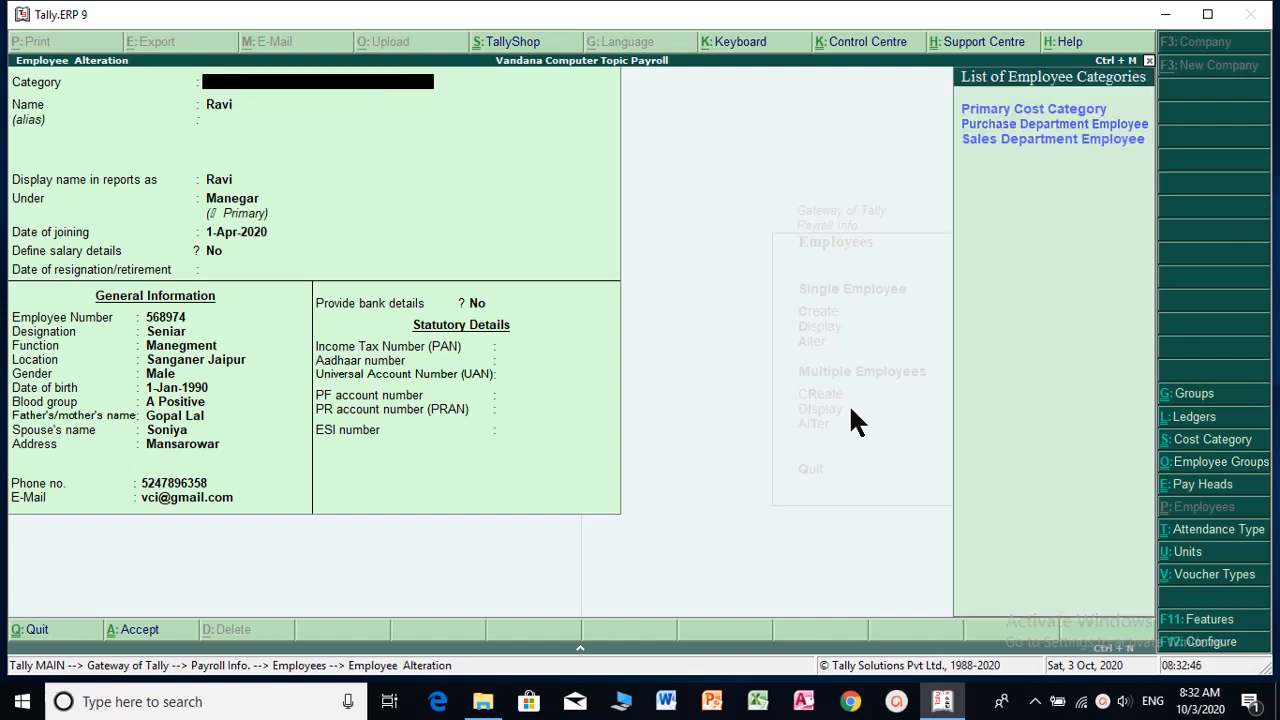
pyautogui.press('Down')
pyautogui.press('Return')
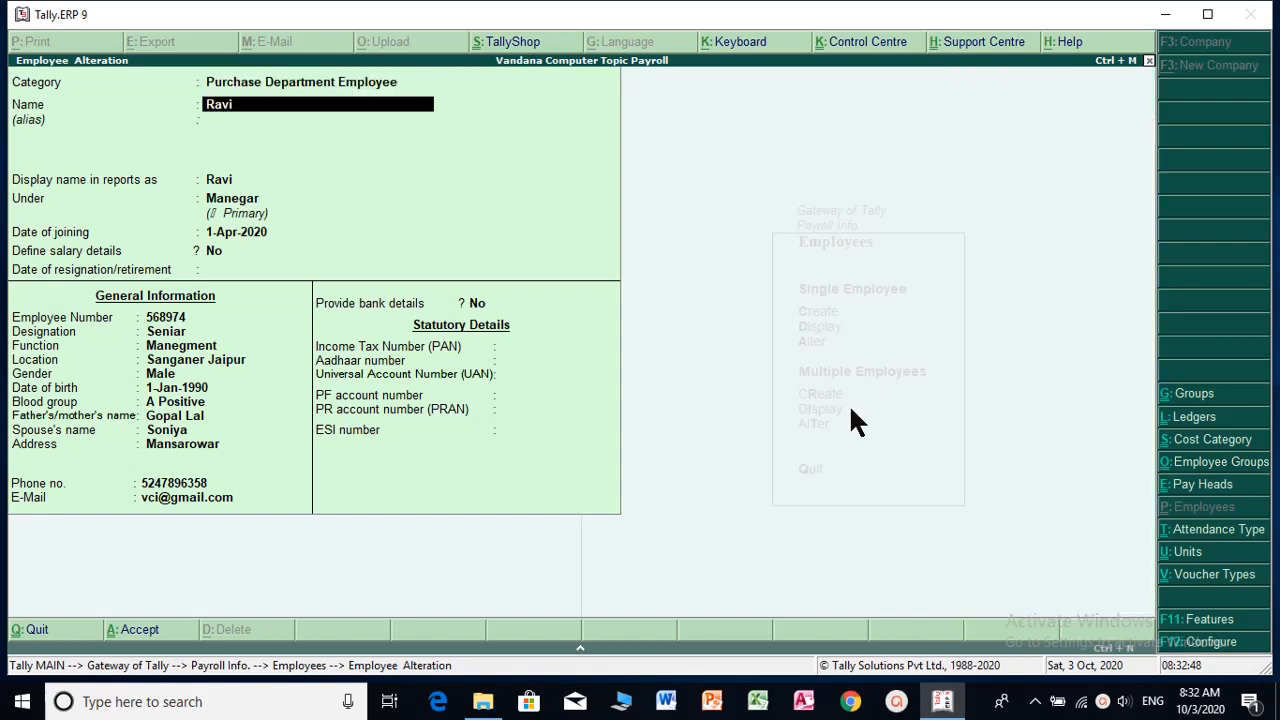
# Step: Review the employee's name, alias, report name, group, date of joining, salary details option and resignation date fields
pyautogui.press('Return')
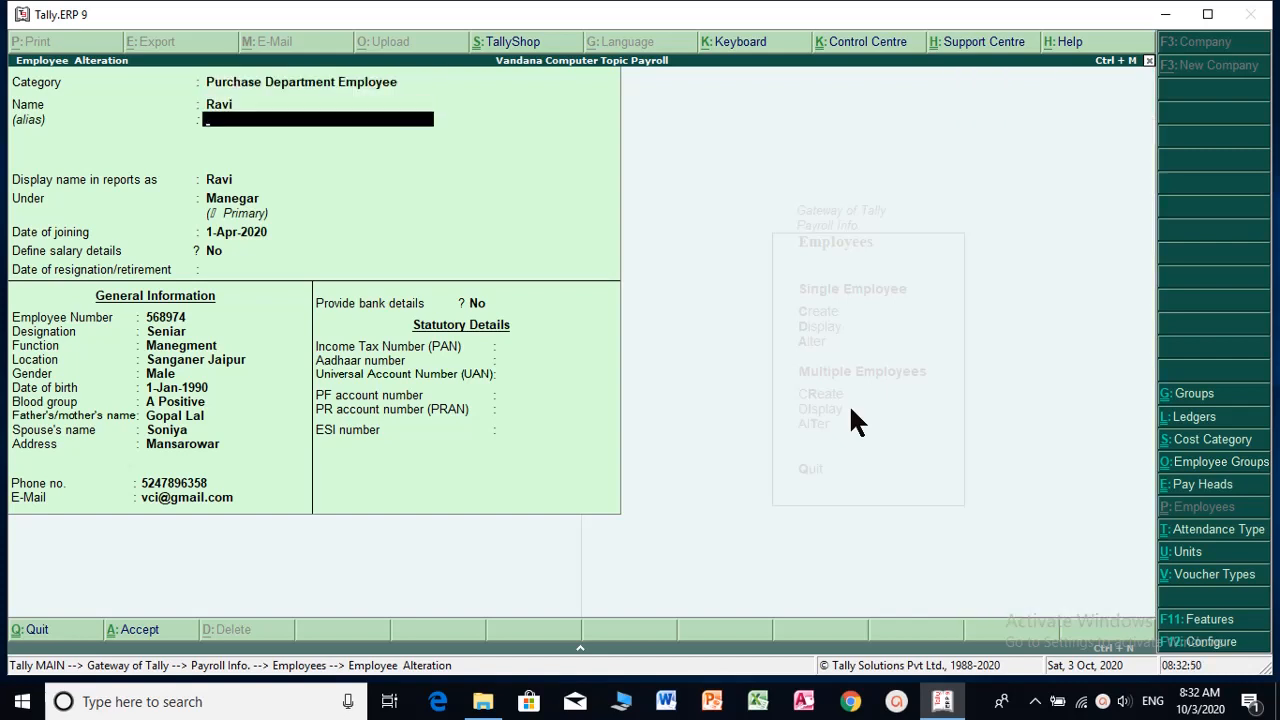
pyautogui.press('Return')
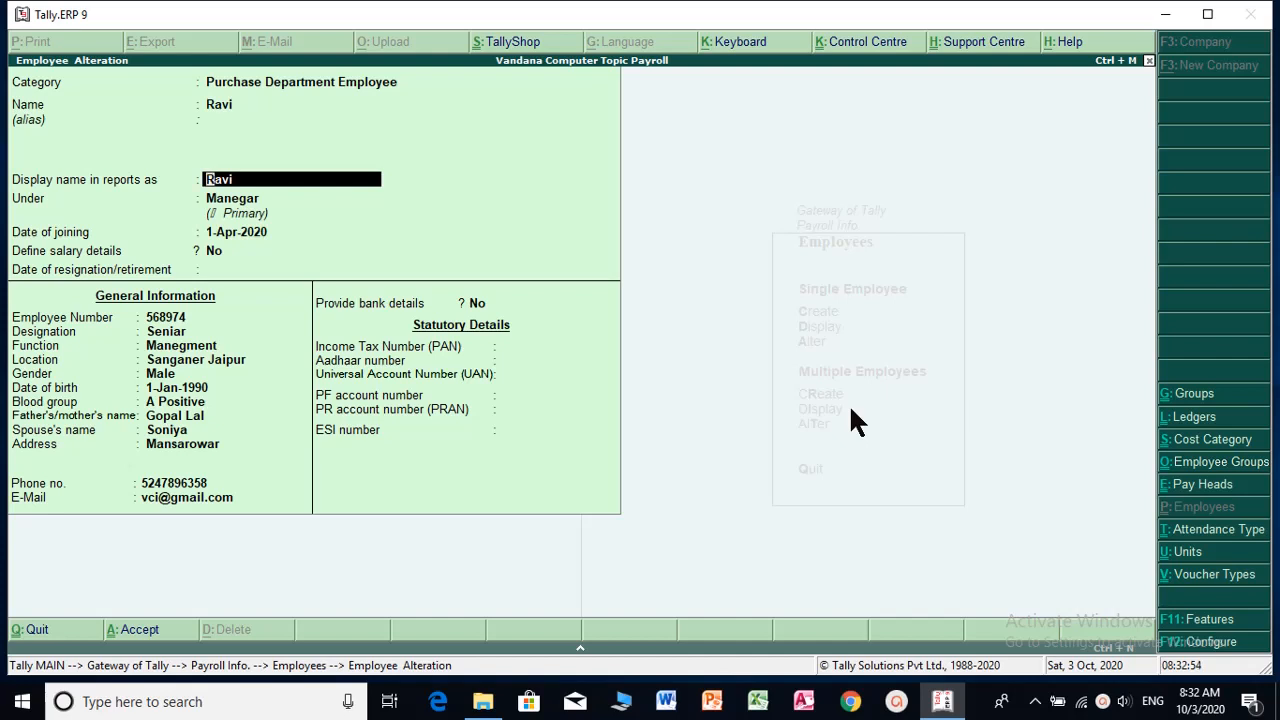
pyautogui.press('Return')
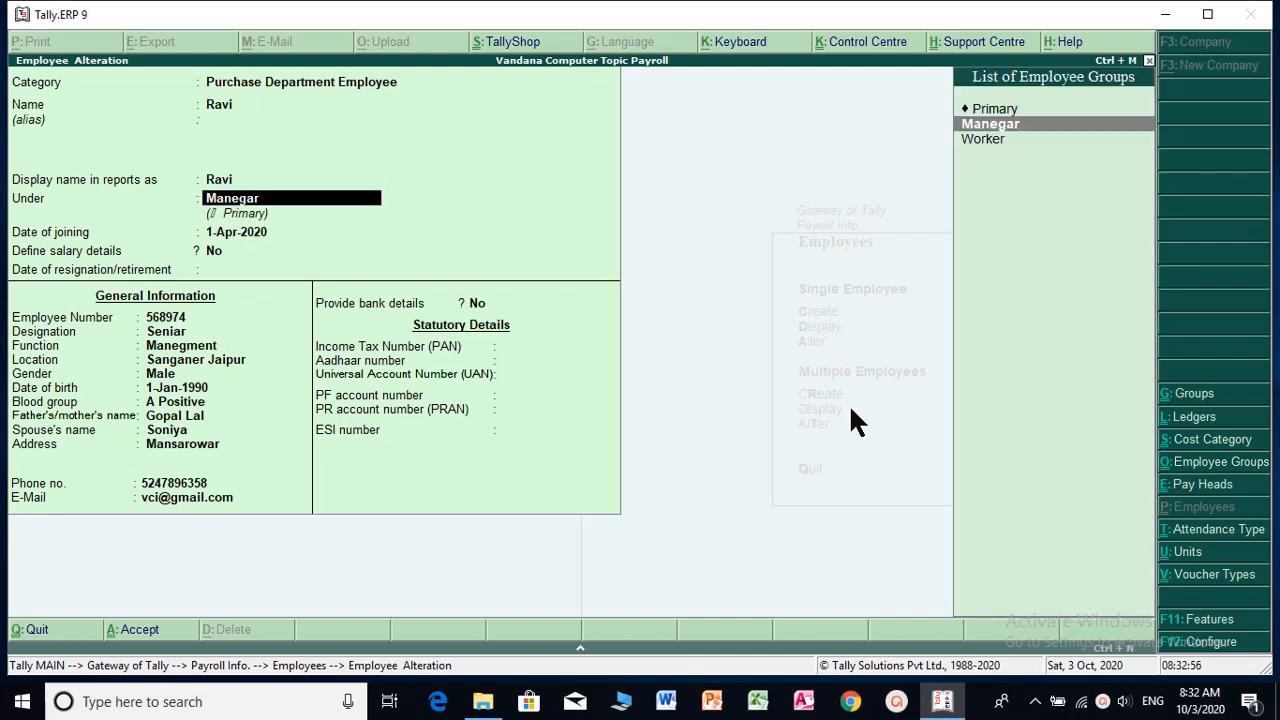
pyautogui.press('Return')
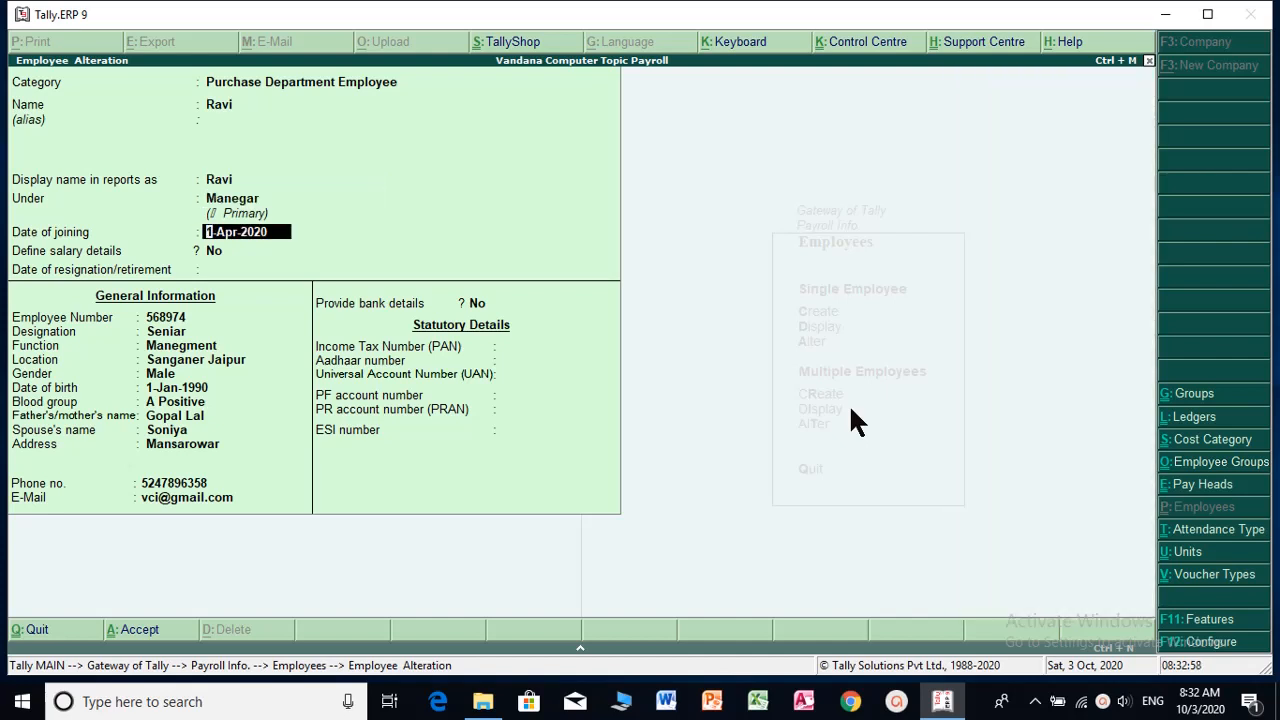
pyautogui.press('Return')
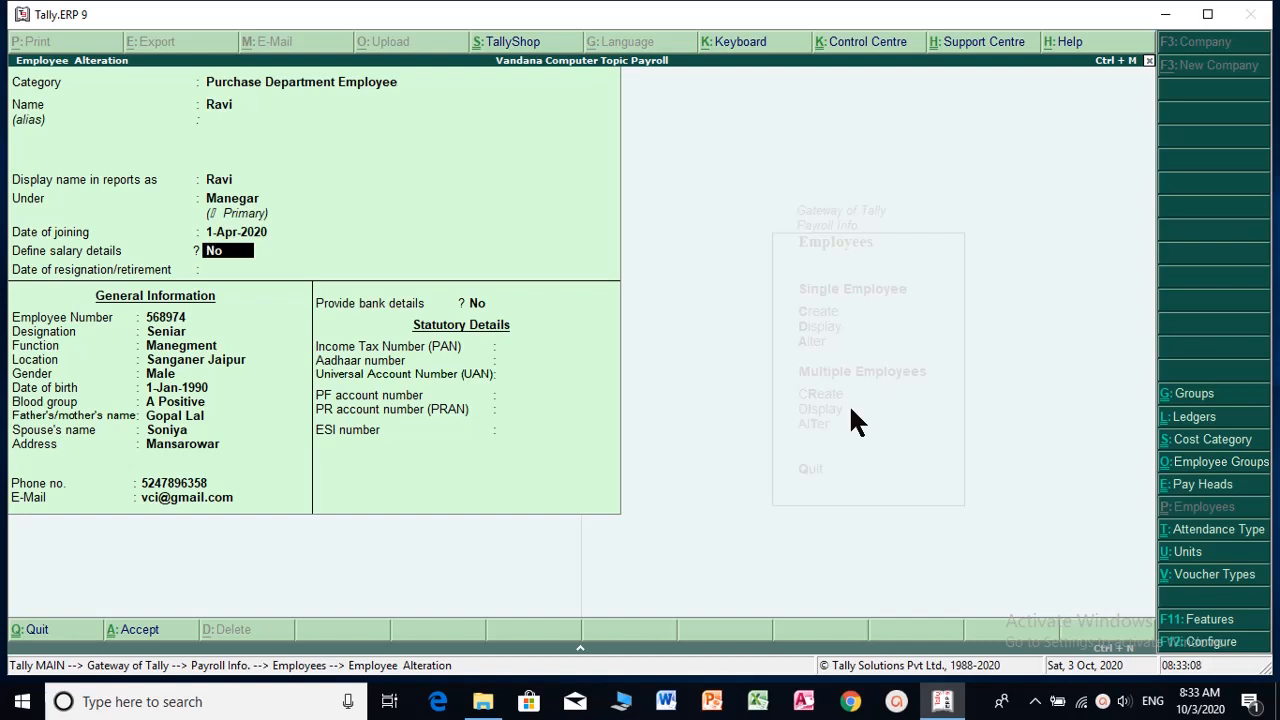
pyautogui.press('Return')
pyautogui.press('Return')
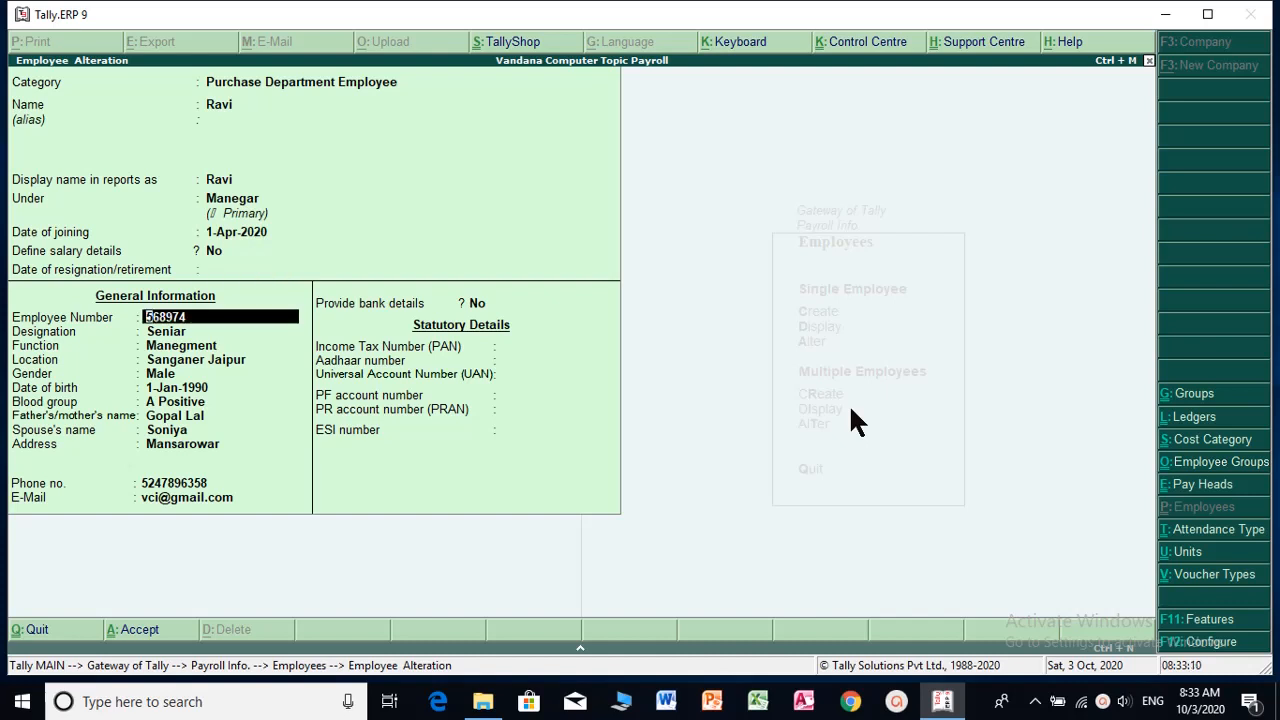
# Step: Review the employee's general information from employee number through address, and save the employee record
pyautogui.press('Return')
pyautogui.press('Return')
pyautogui.press('Return')
pyautogui.press('Return')
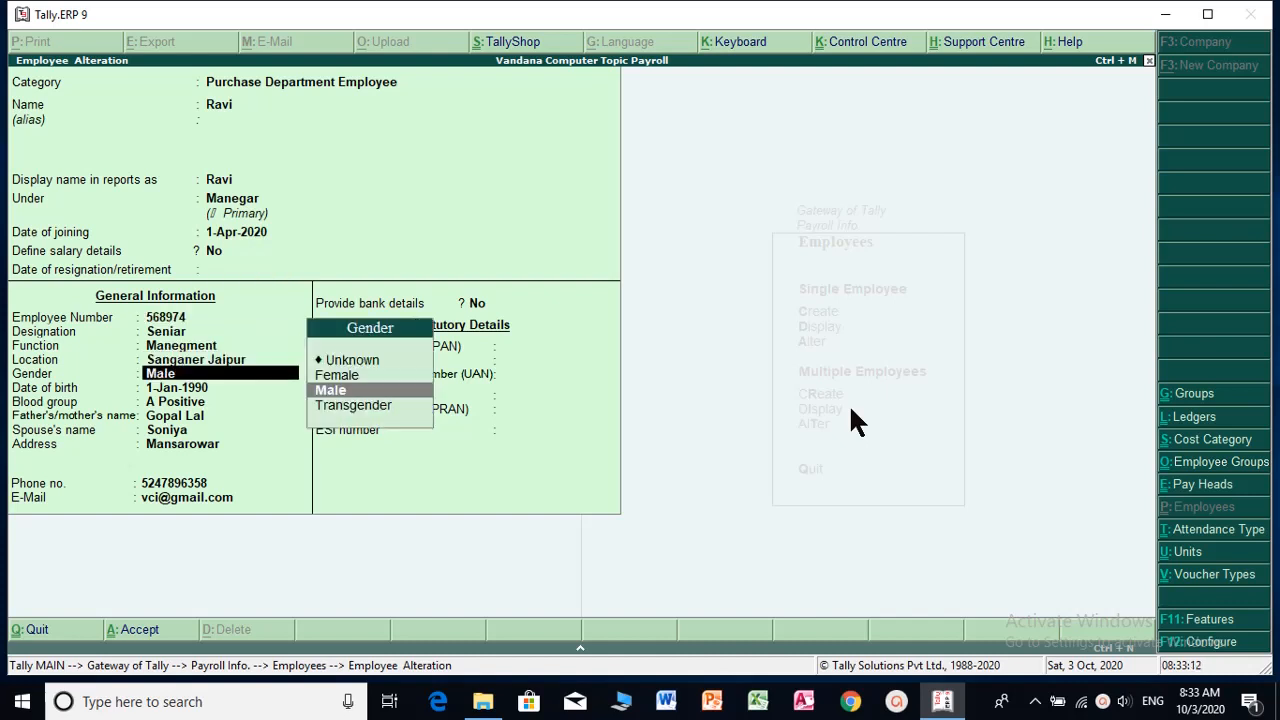
pyautogui.press('Return')
pyautogui.press('Return')
pyautogui.press('Return')
pyautogui.press('Return')
pyautogui.press('Return')
pyautogui.press('Return')
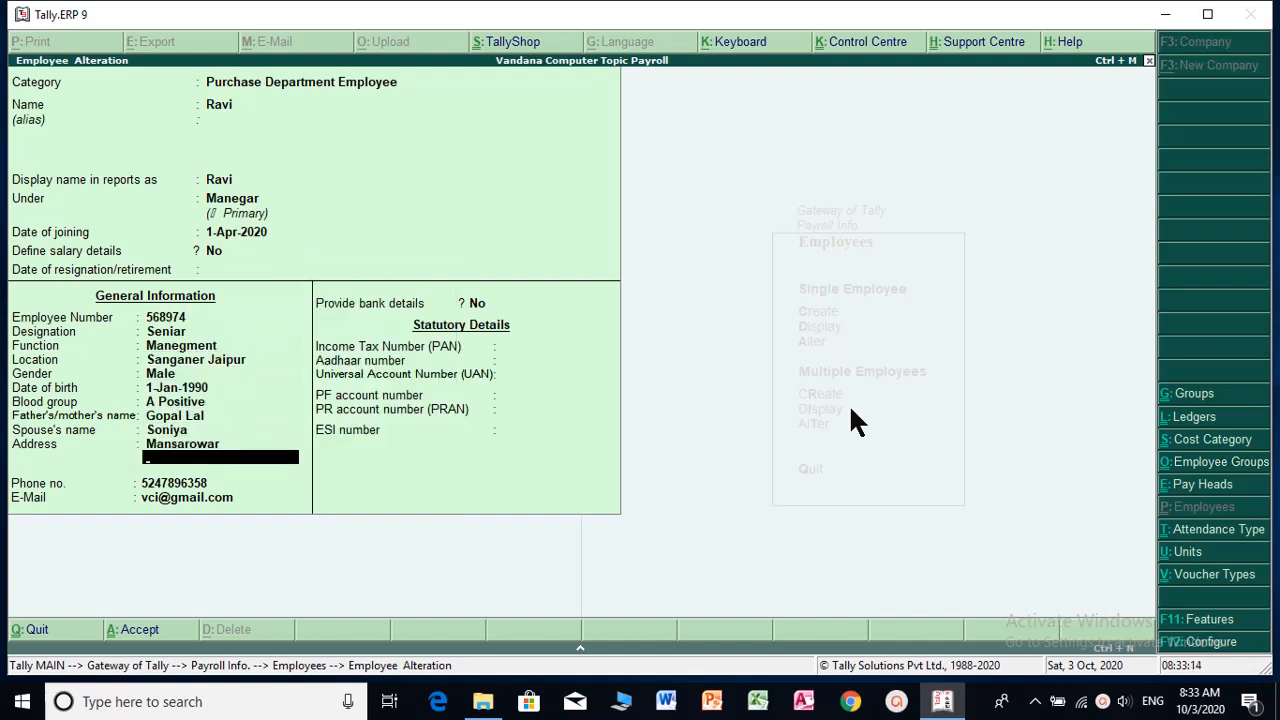
pyautogui.hotkey('ctrl', 'a')
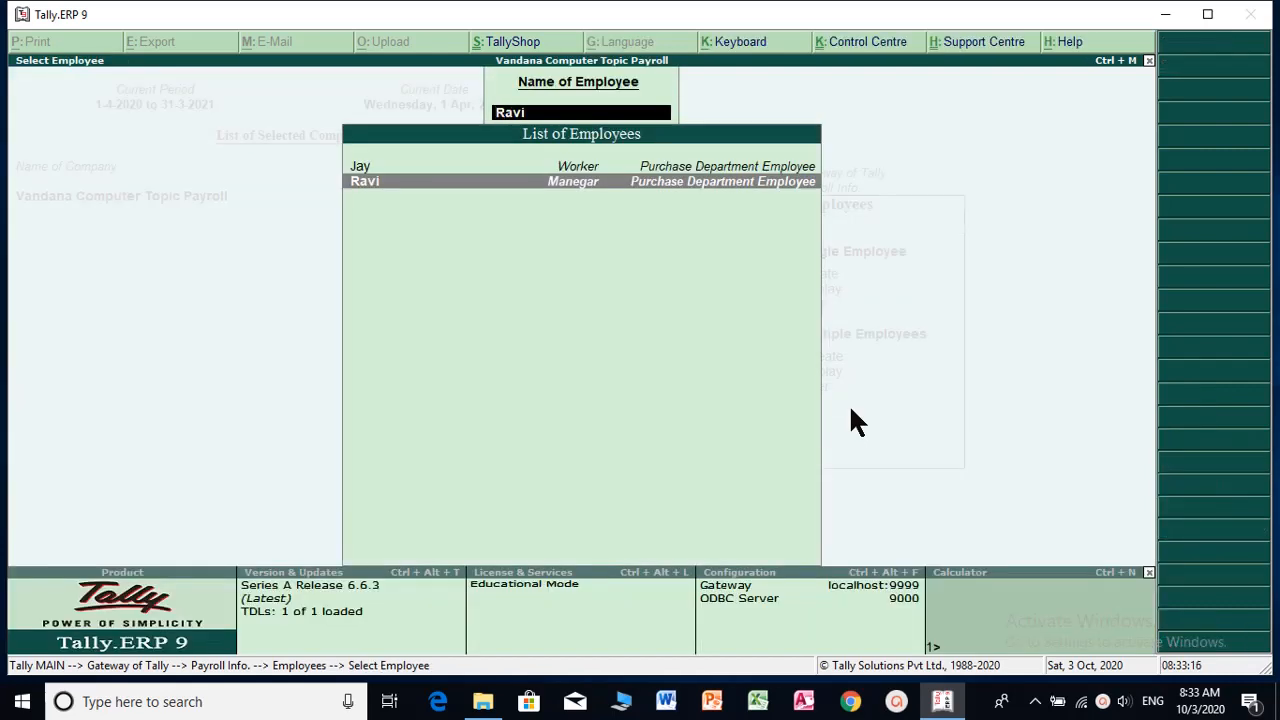
# Step: Review the name and group fields of the employee in the Worker group, and return to the payroll masters without saving
pyautogui.press('Up')
pyautogui.press('Return')
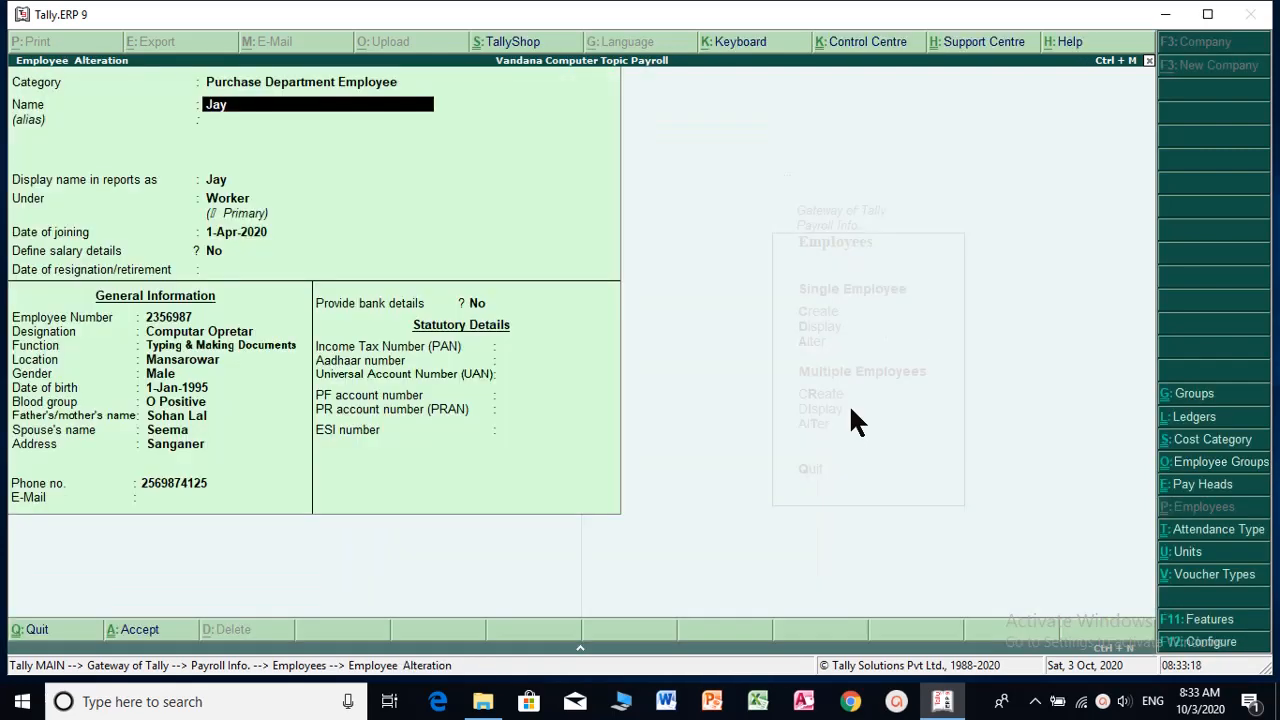
pyautogui.press('Return')
pyautogui.press('Return')
pyautogui.press('Return')
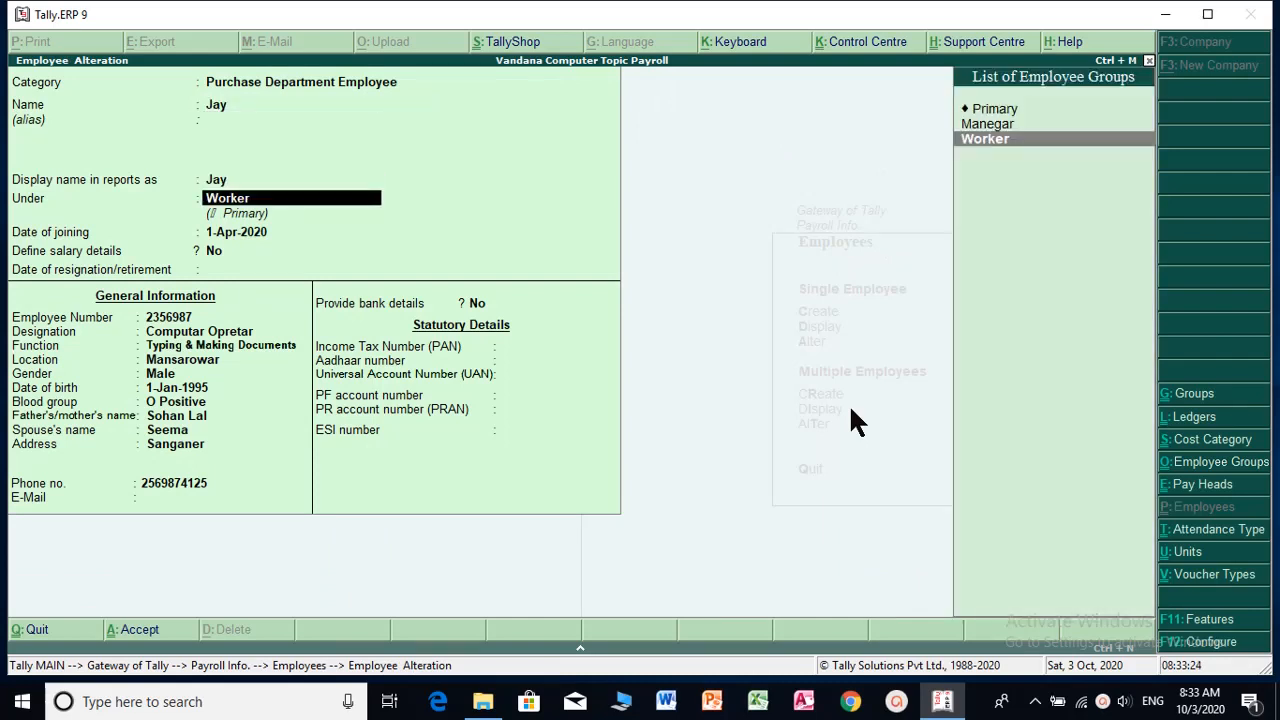
pyautogui.press('Escape')
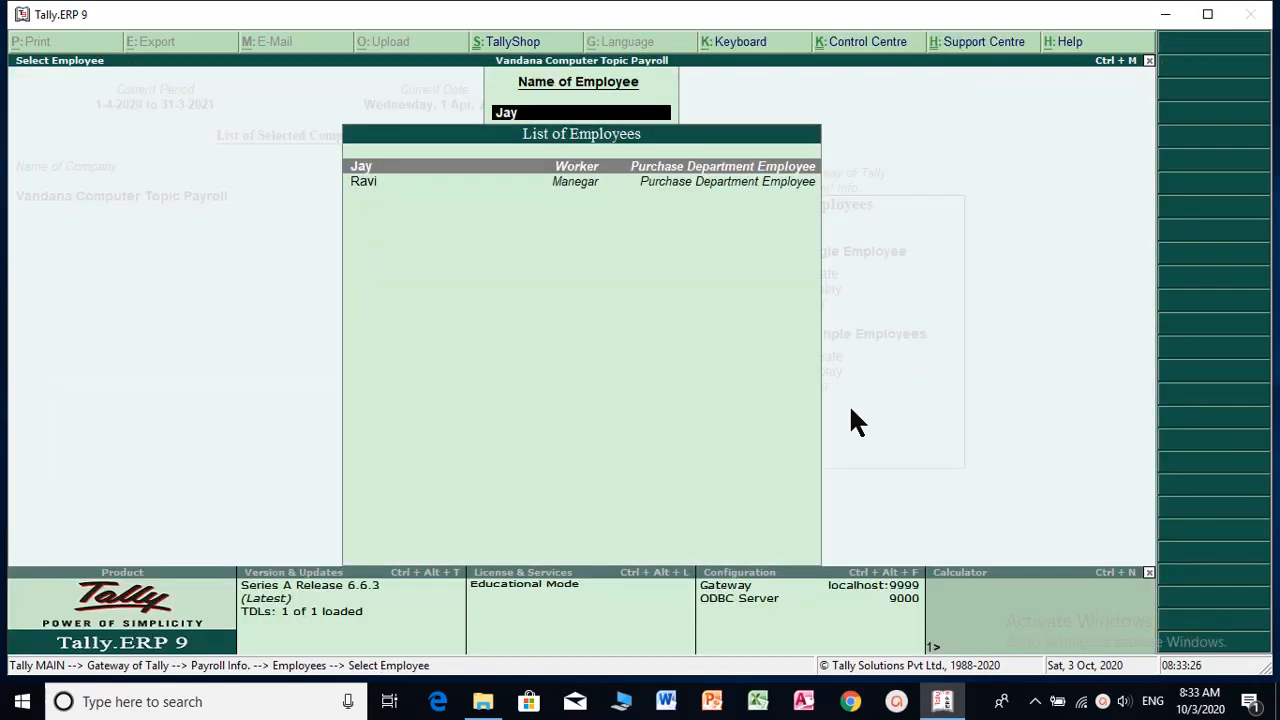
pyautogui.press('Escape')
pyautogui.press('Escape')
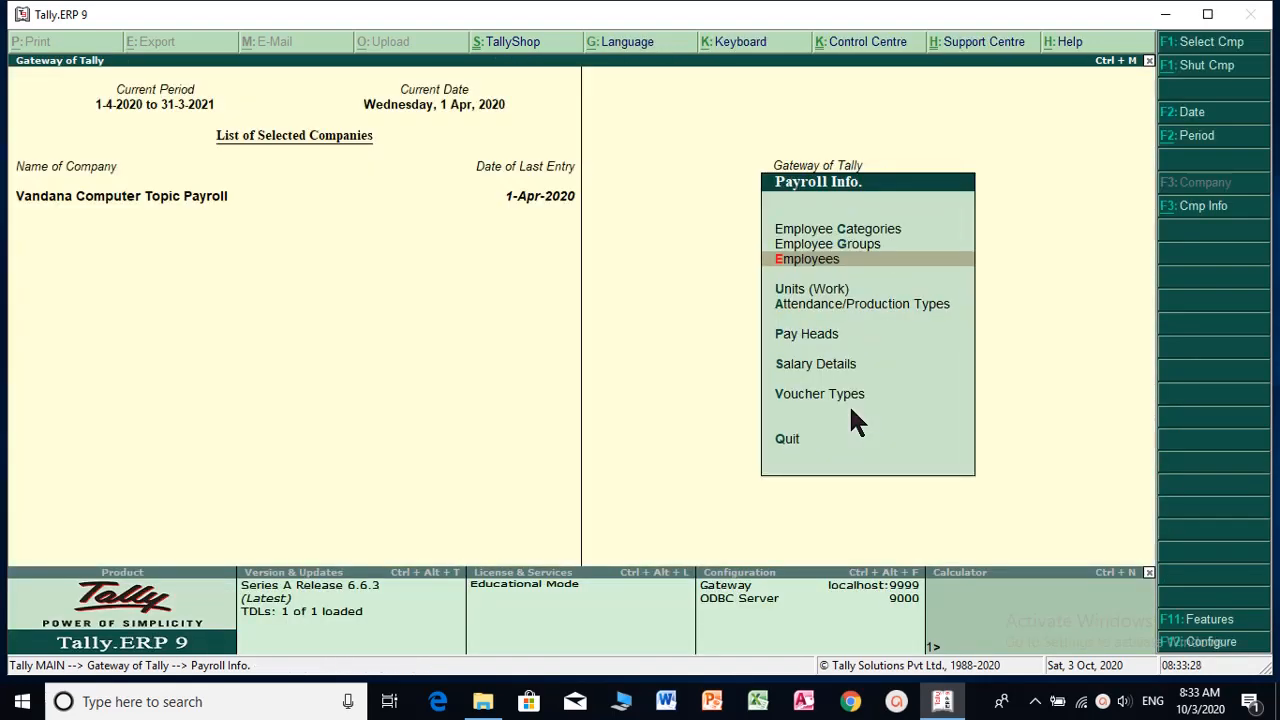
# Step: Go over the employee categories, groups and employees entries in the payroll masters, and open the work units options
pyautogui.press('Up')
pyautogui.press('Up')
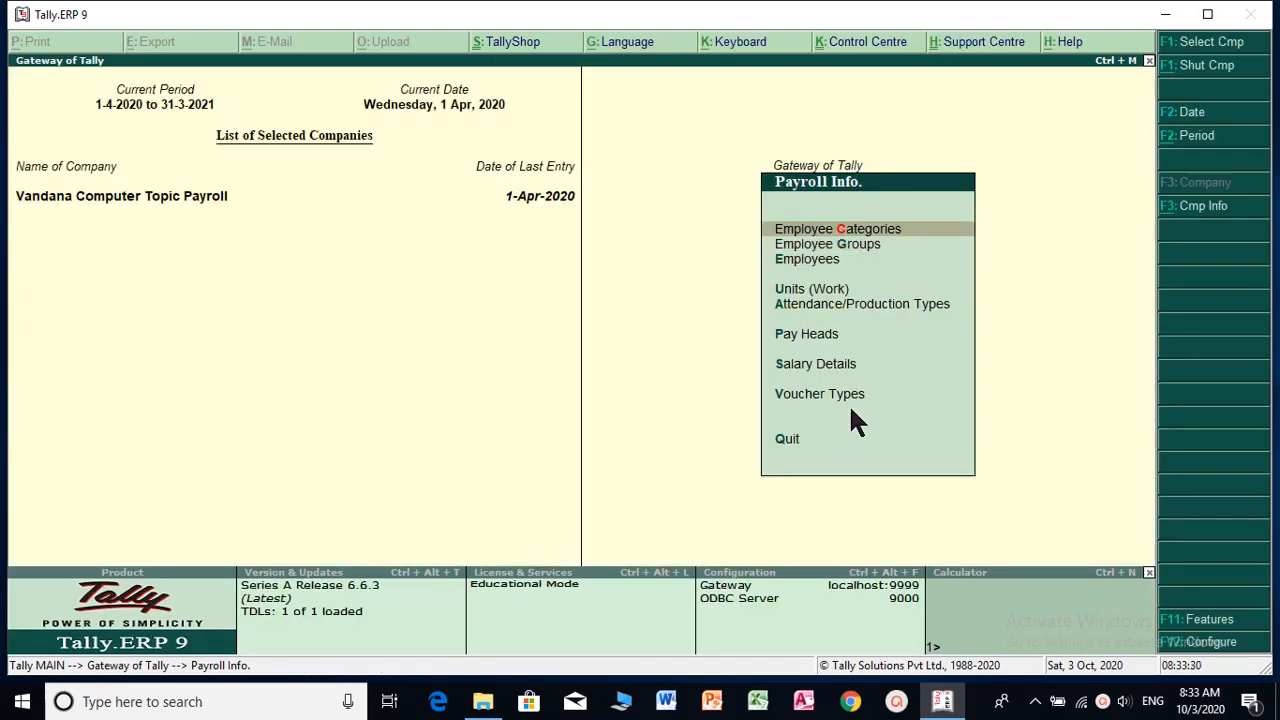
pyautogui.press('Down')
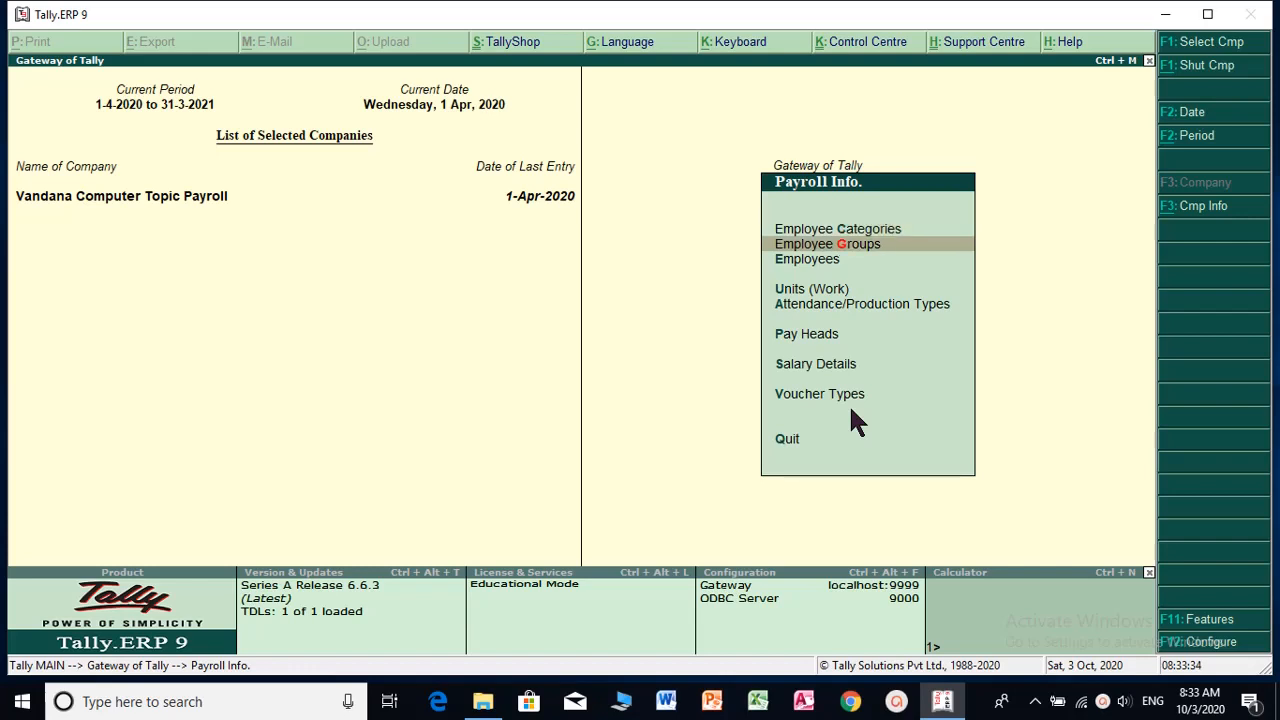
pyautogui.press('Down')
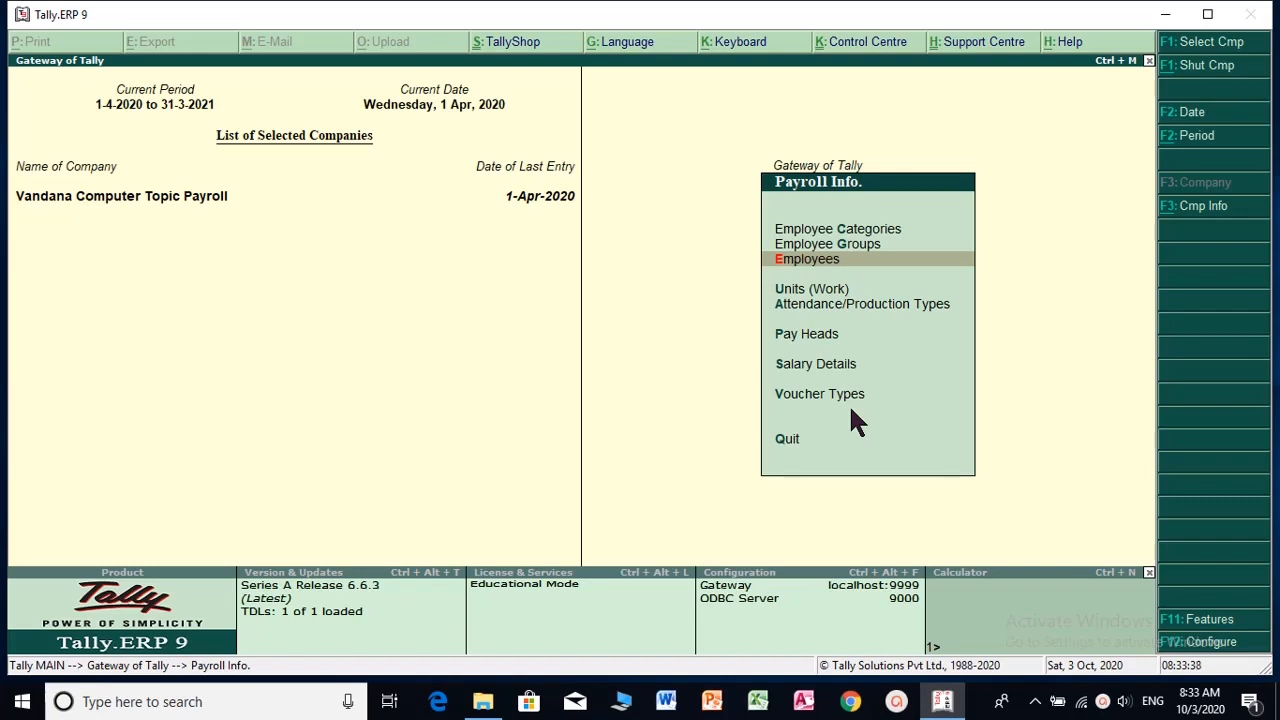
pyautogui.press('Down')
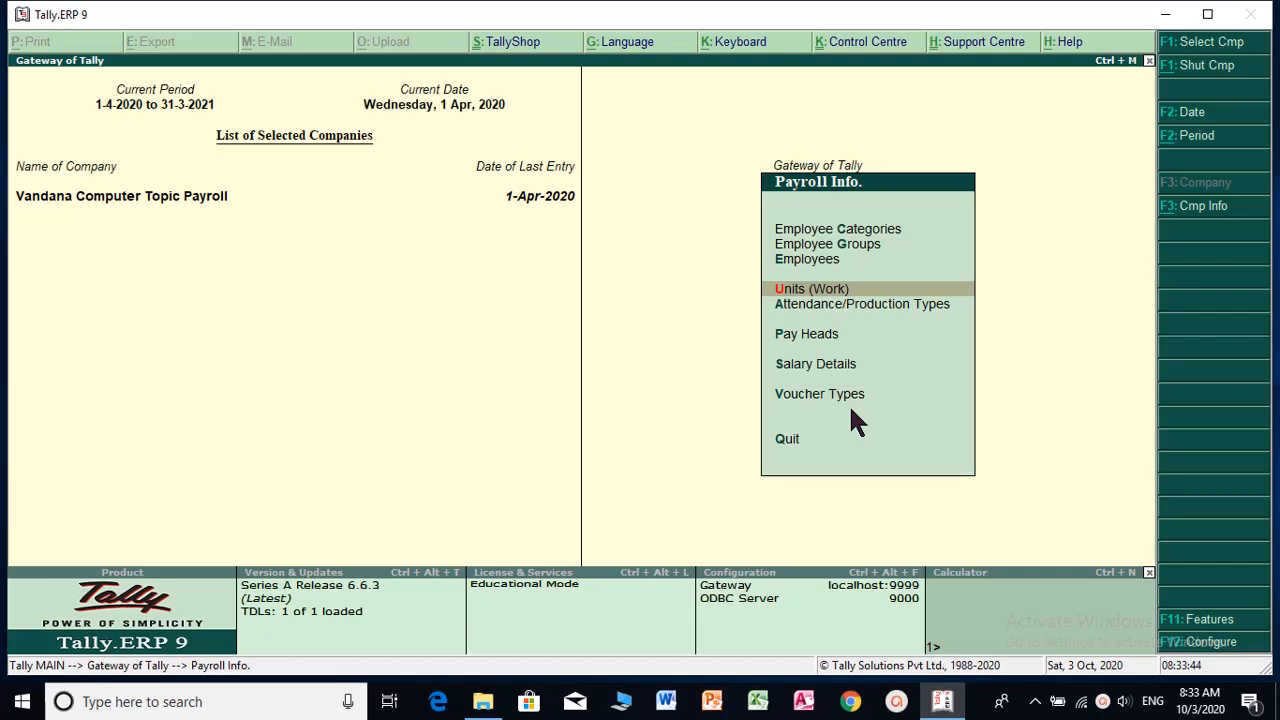
pyautogui.press('Return')
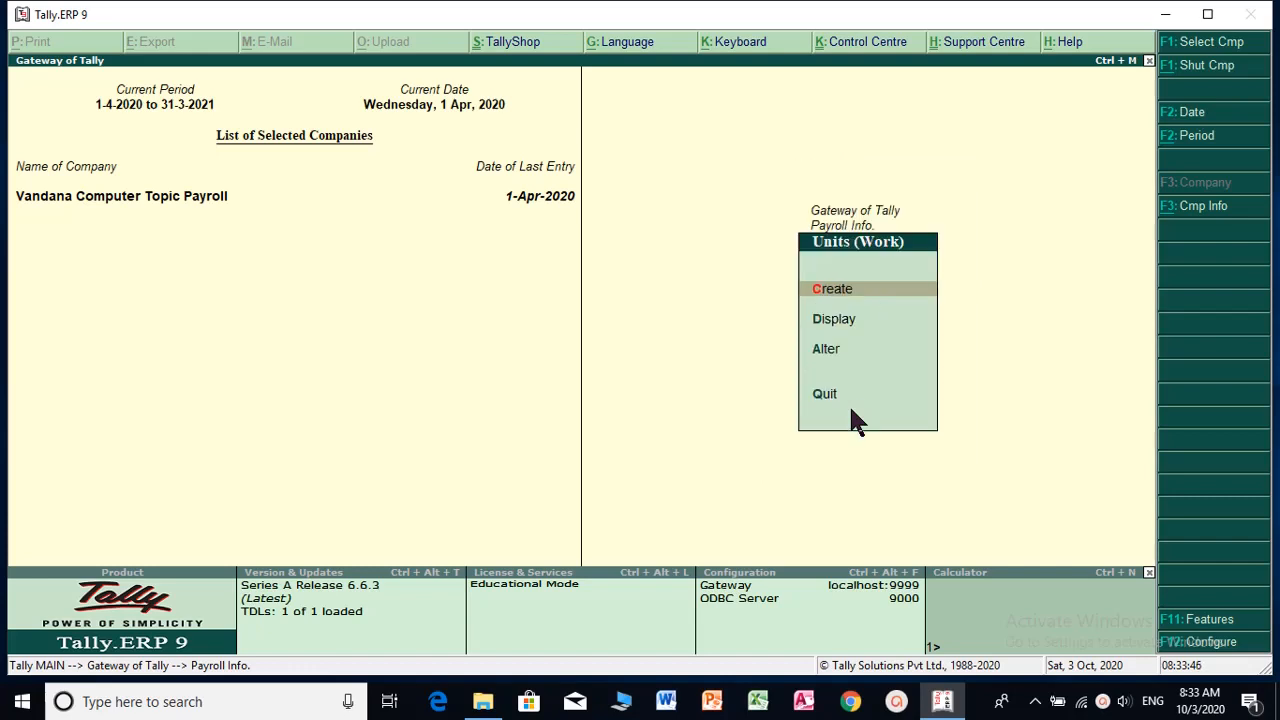
# Step: Review the hrs work unit's symbol, formal name and decimal places, and return to the payroll masters
pyautogui.press('Down')
pyautogui.press('Down')
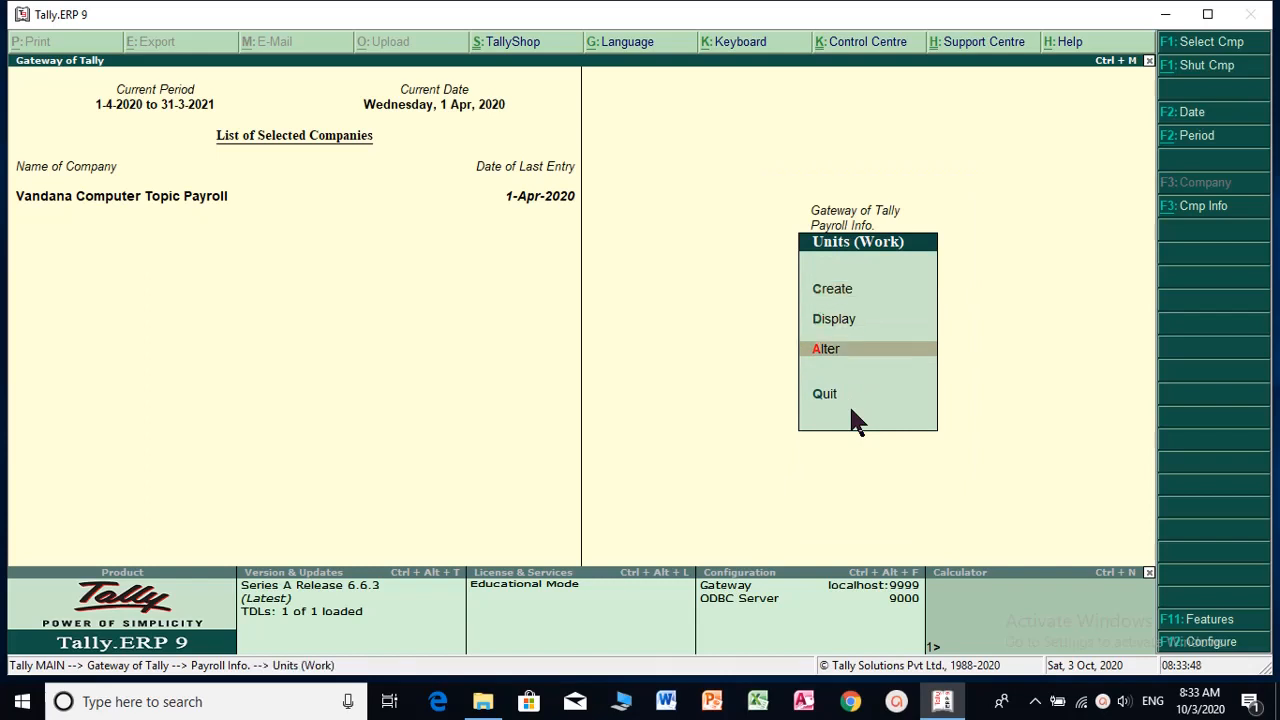
pyautogui.press('Return')
pyautogui.press('Return')
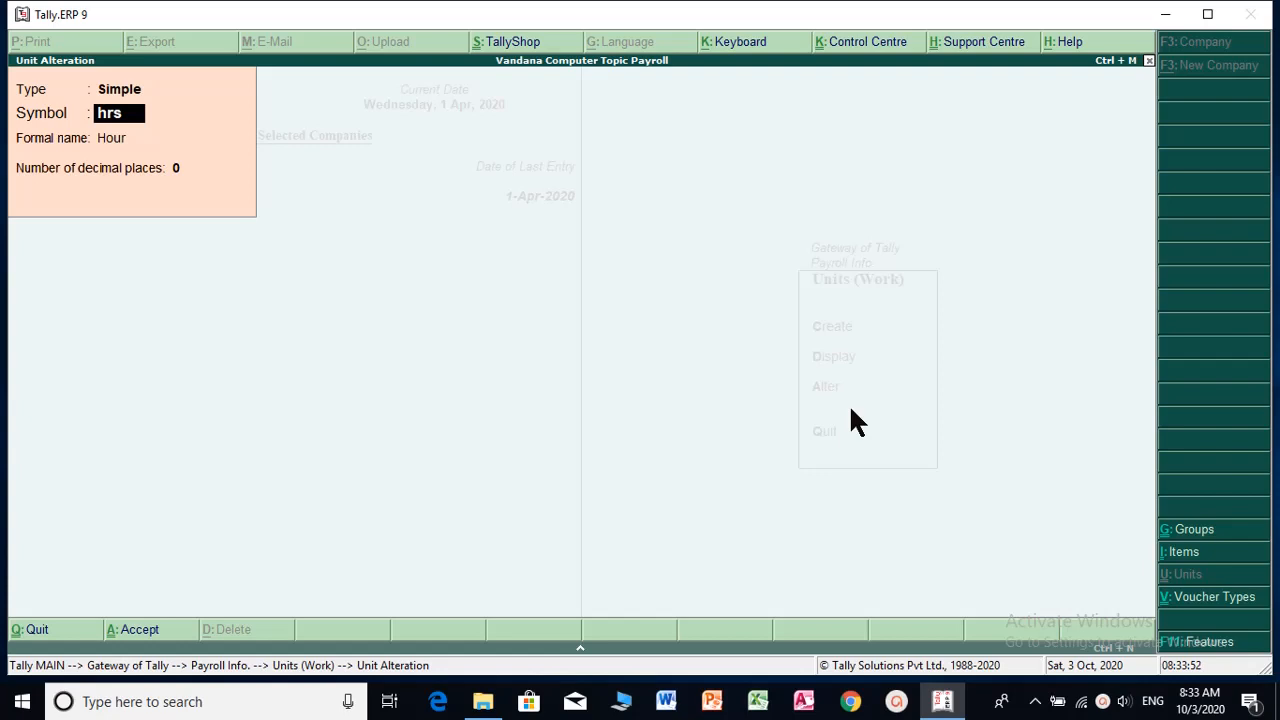
pyautogui.press('Return')
pyautogui.press('Return')
pyautogui.press('Return')
pyautogui.press('Return')
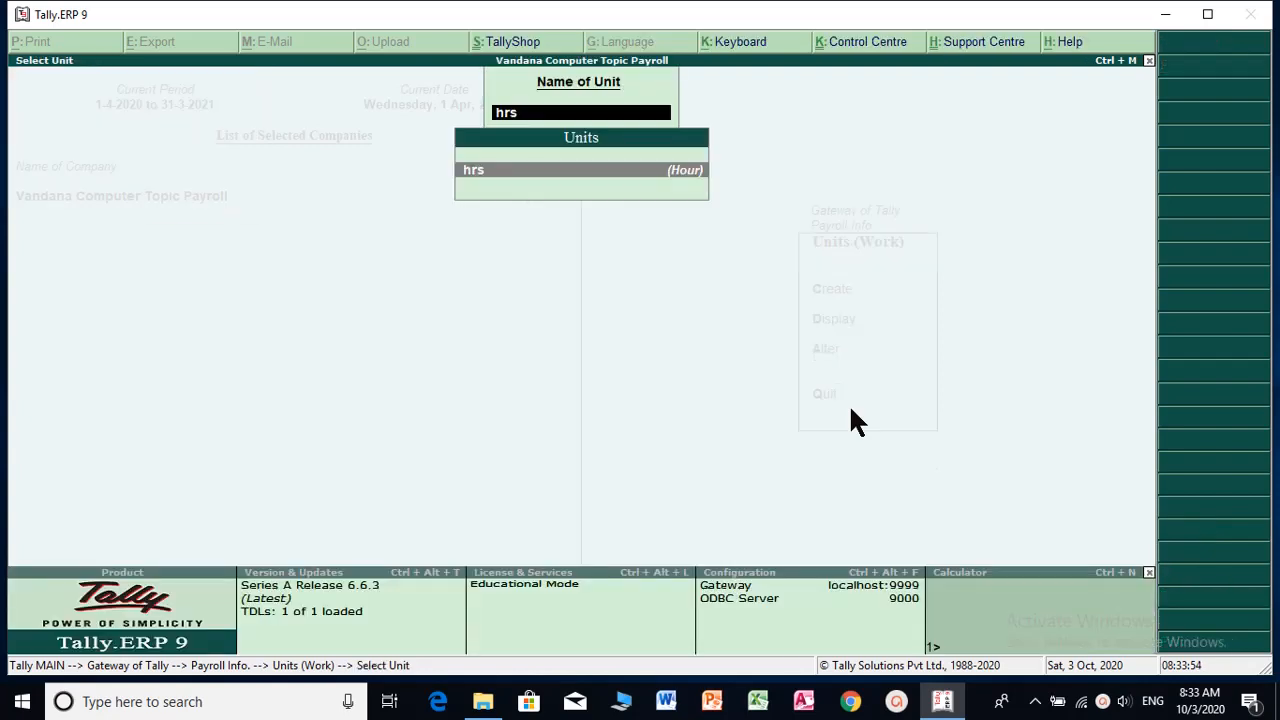
pyautogui.press('Escape')
pyautogui.press('Escape')
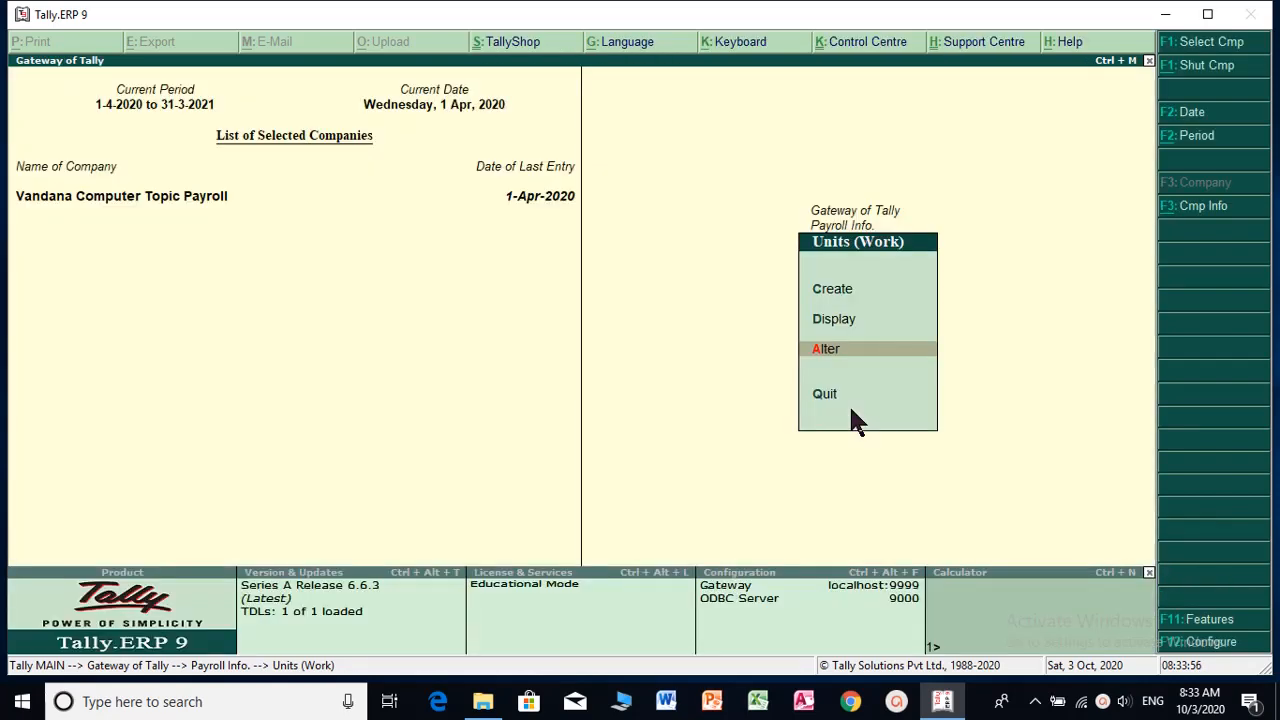
pyautogui.press('Escape')
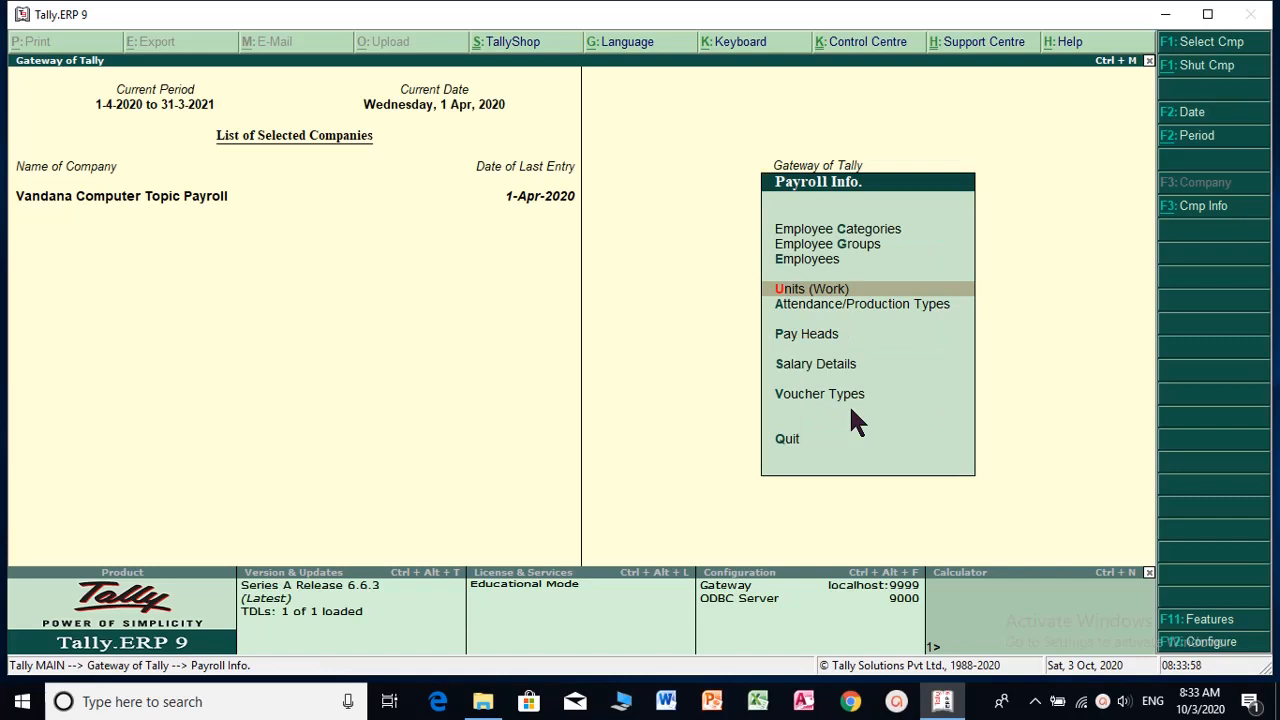
# Step: Open the Attendance entry of the attendance/production types for alteration
pyautogui.press('Down')
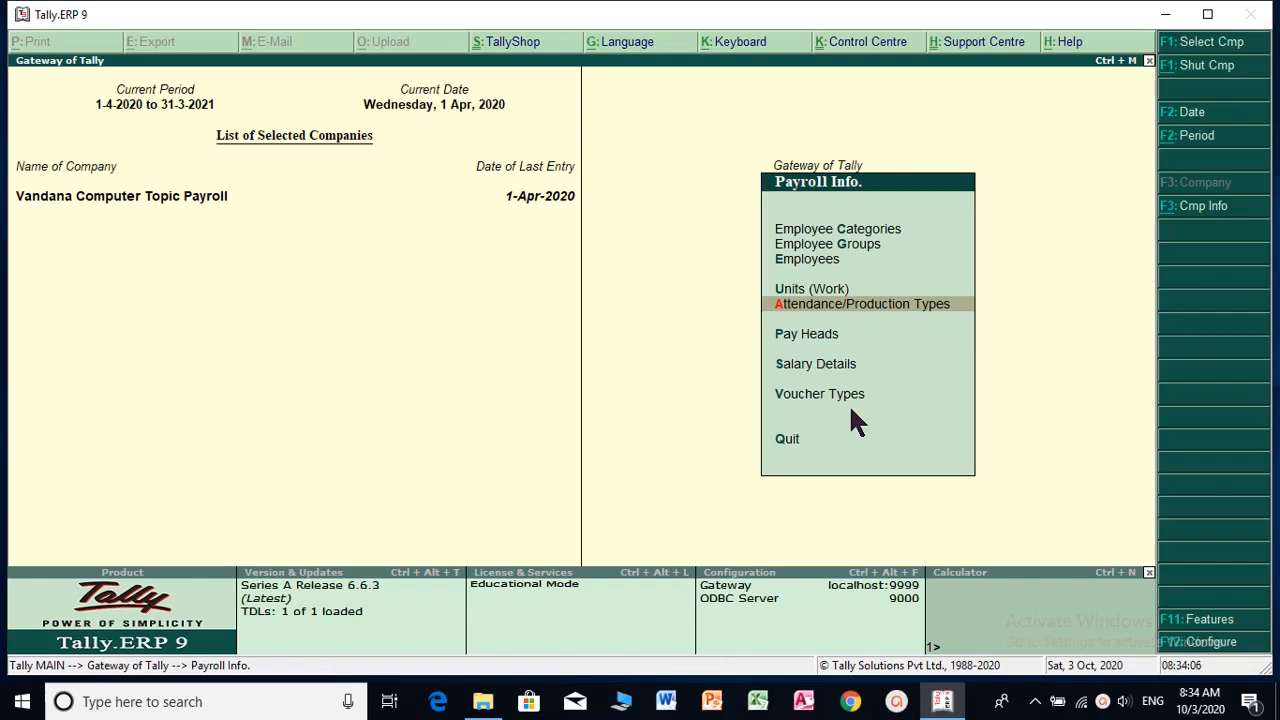
pyautogui.press('Return')
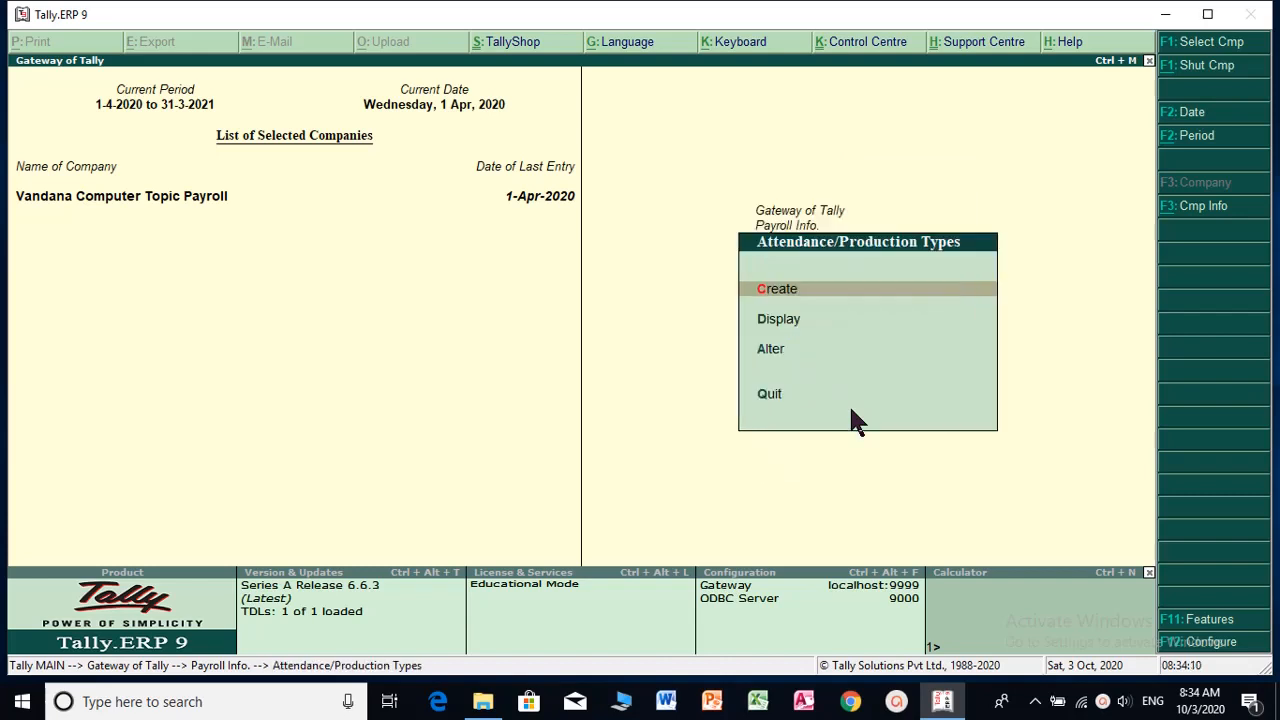
pyautogui.press('Down')
pyautogui.press('Down')
pyautogui.press('Return')
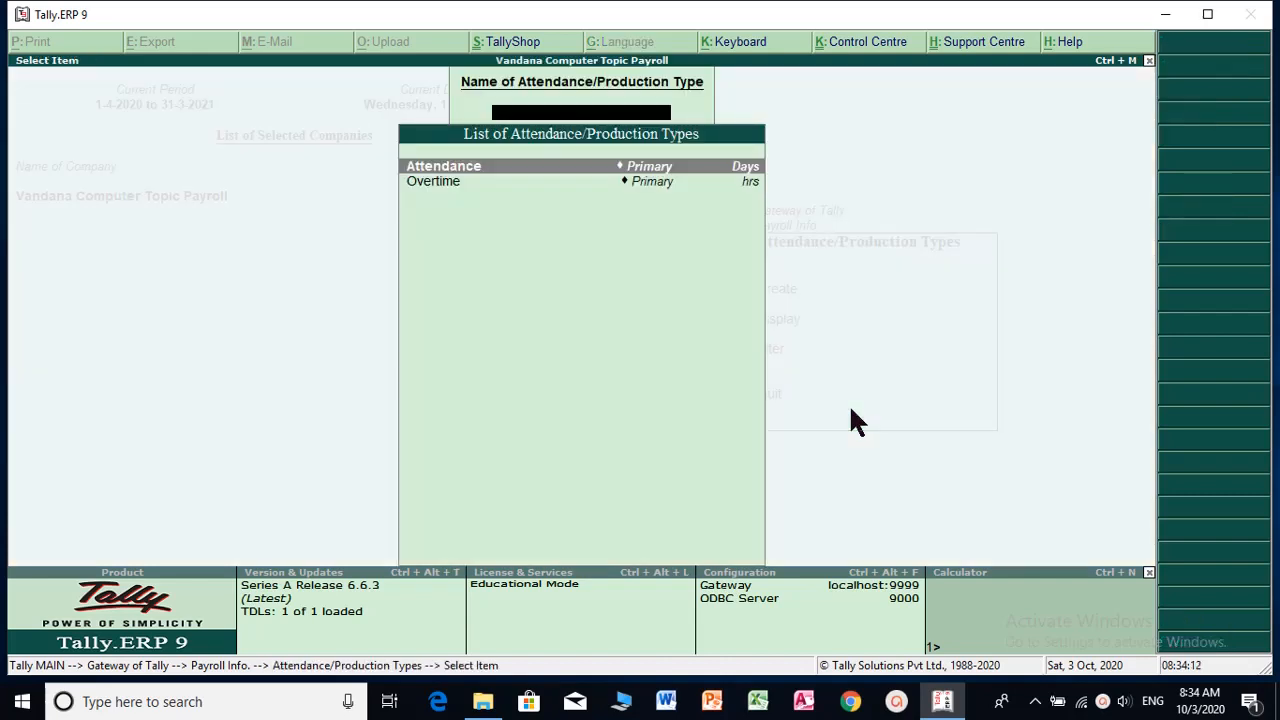
pyautogui.press('Return')
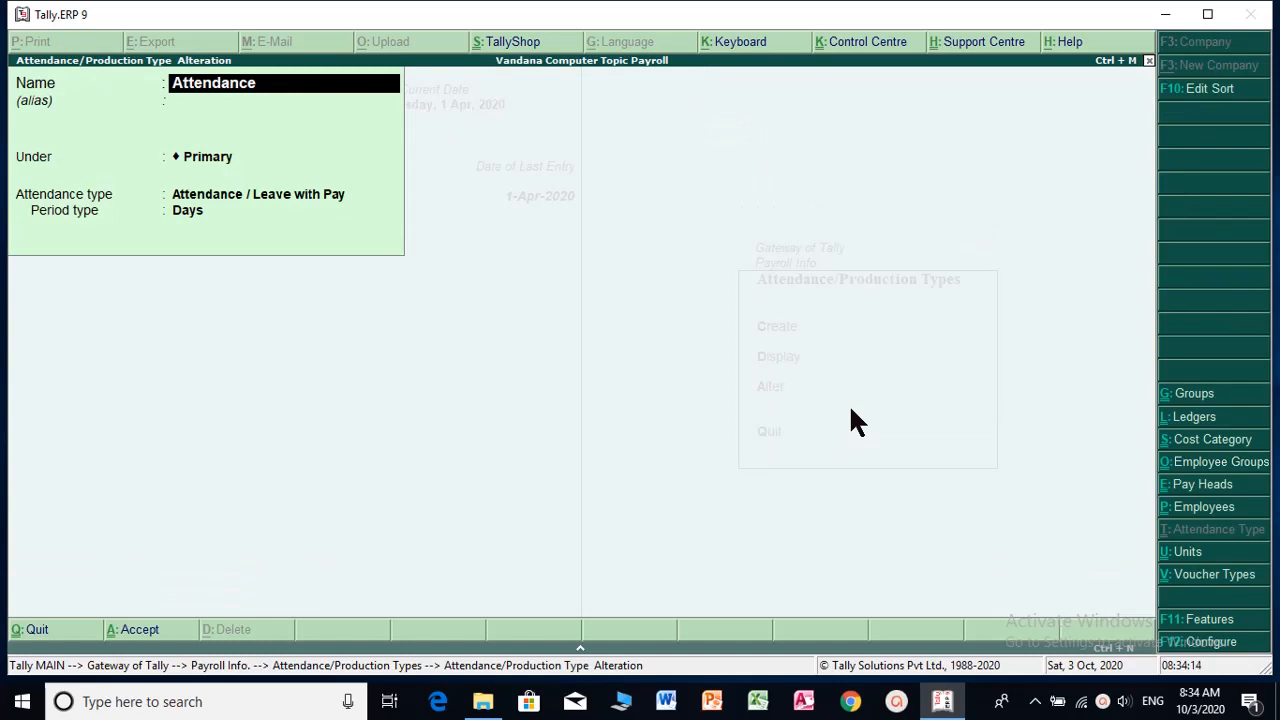
# Step: Review the Attendance entry's name, parent, attendance type and period type, and accept it without changes
pyautogui.press('Return')
pyautogui.press('Return')
pyautogui.press('Return')
pyautogui.press('Return')
pyautogui.press('Return')
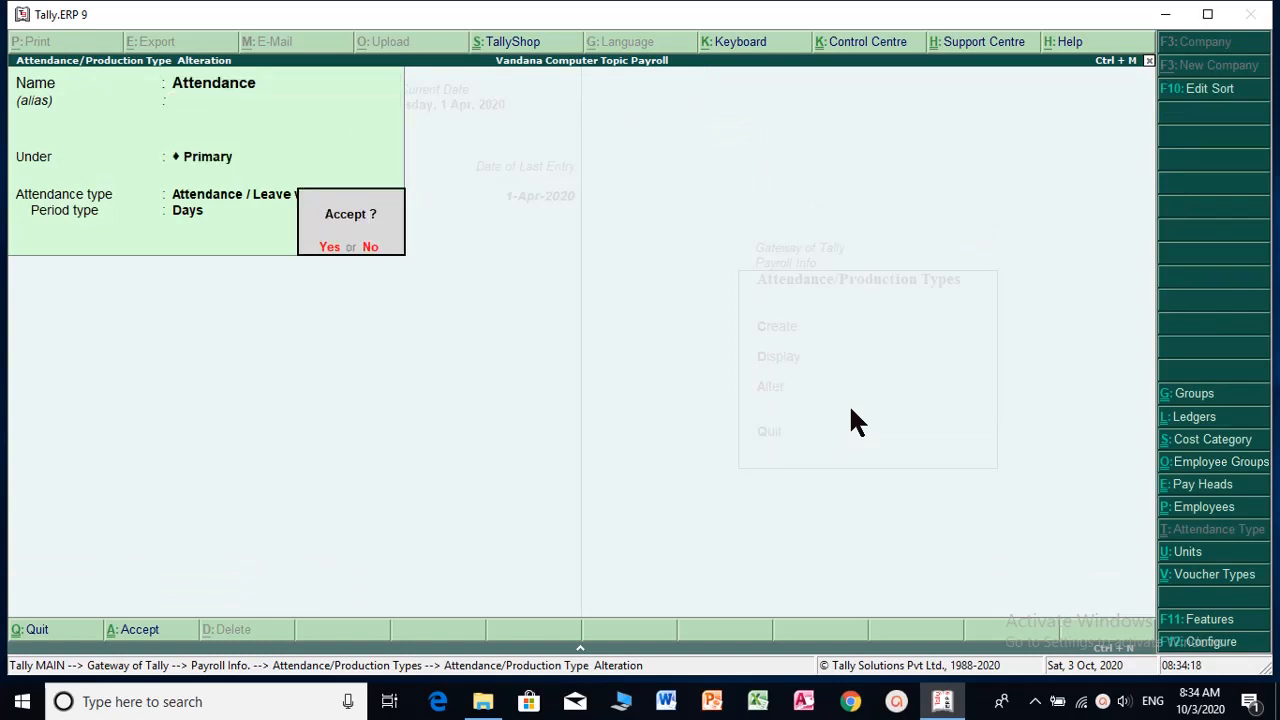
pyautogui.press('Escape')
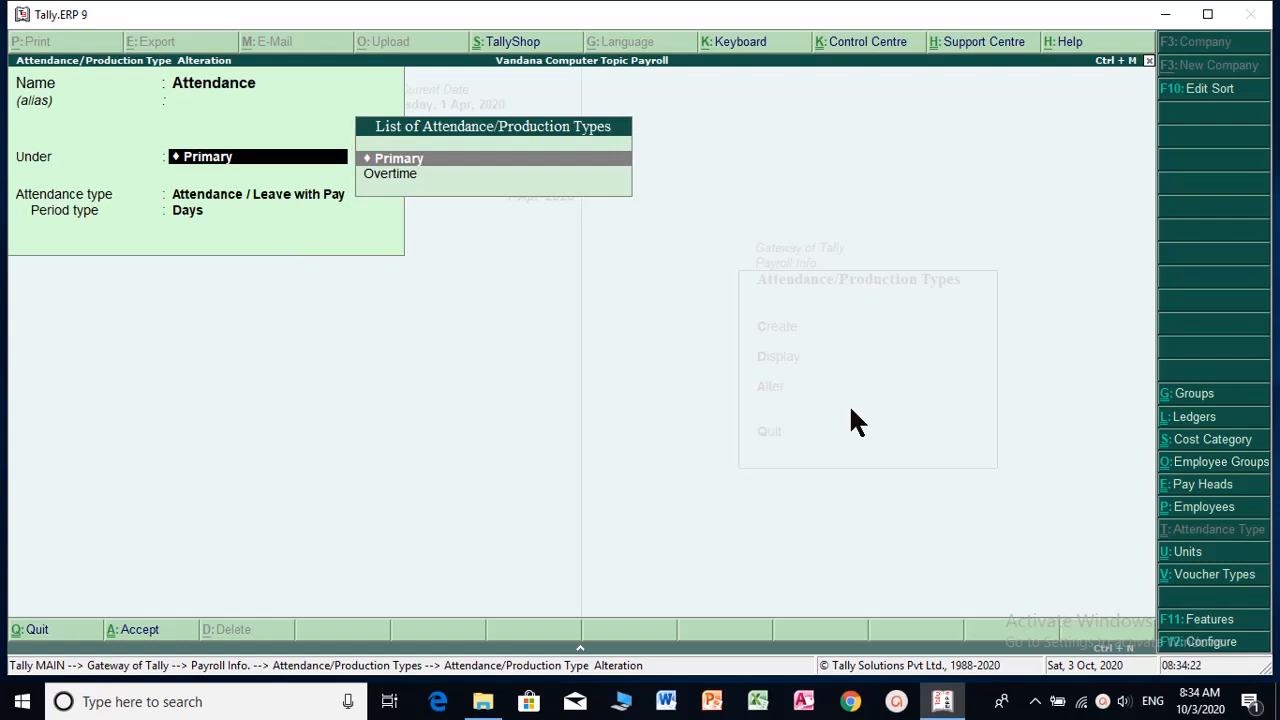
pyautogui.press('Return')
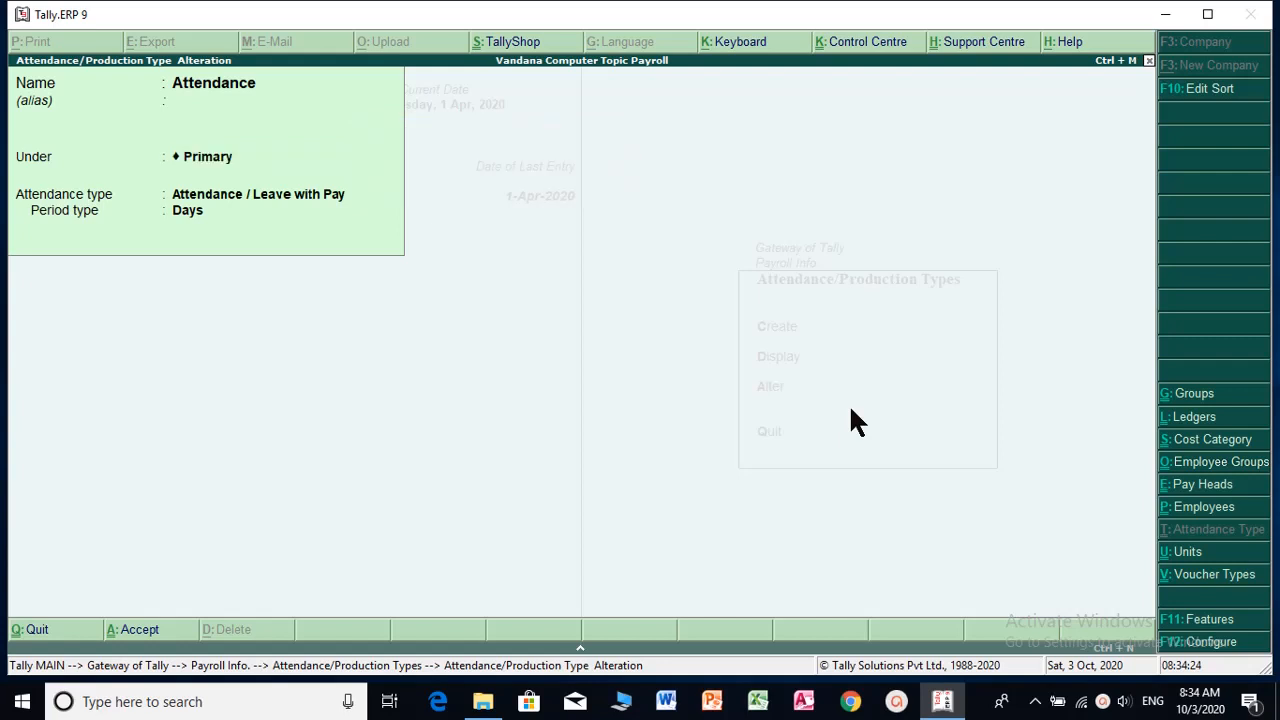
pyautogui.press('Return')
pyautogui.press('Return')
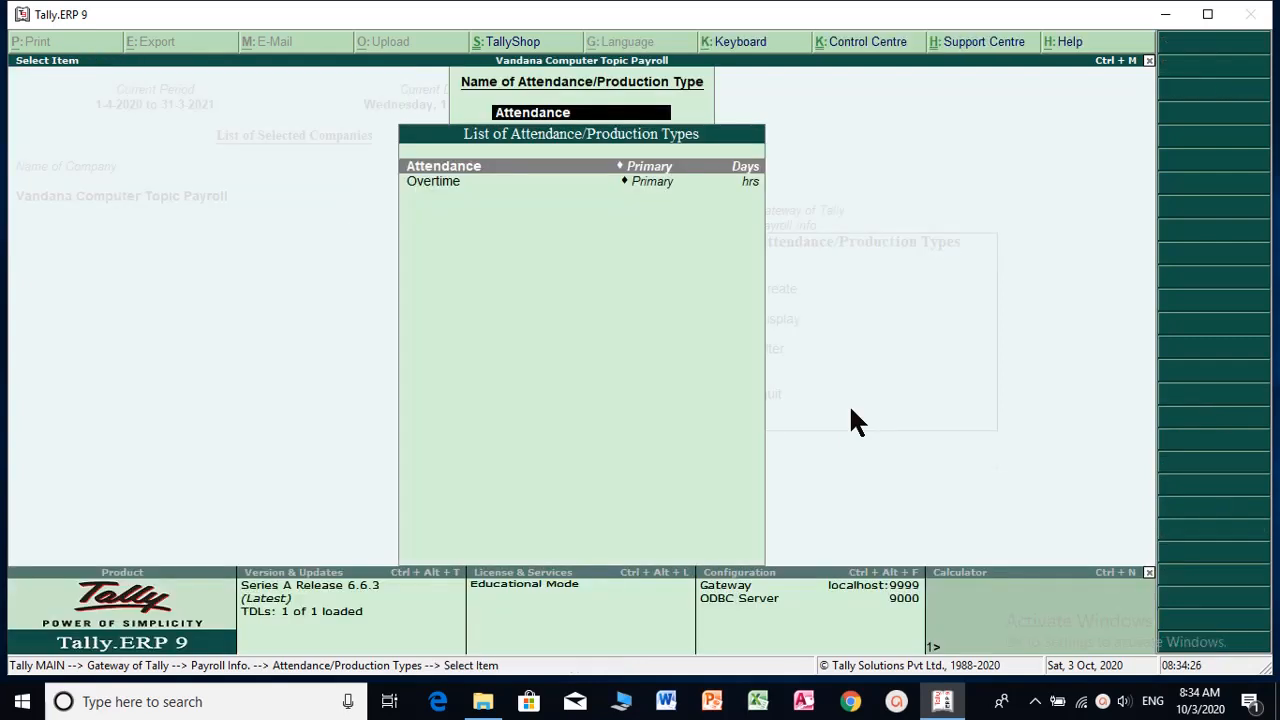
# Step: Review the Overtime production type's parent, attendance type and unit, accept it without changes, and return to the payroll masters
pyautogui.press('Down')
pyautogui.press('Return')
pyautogui.press('Return')
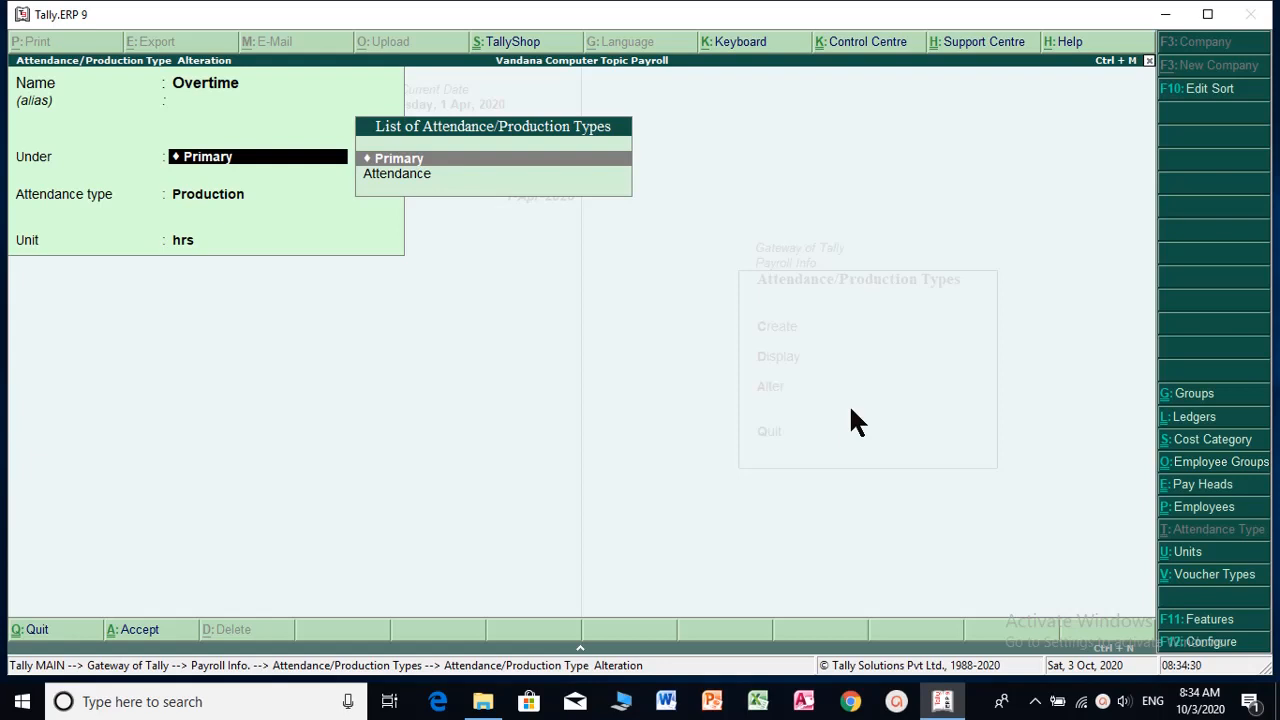
pyautogui.press('Return')
pyautogui.press('Return')
pyautogui.press('Return')
pyautogui.press('Return')
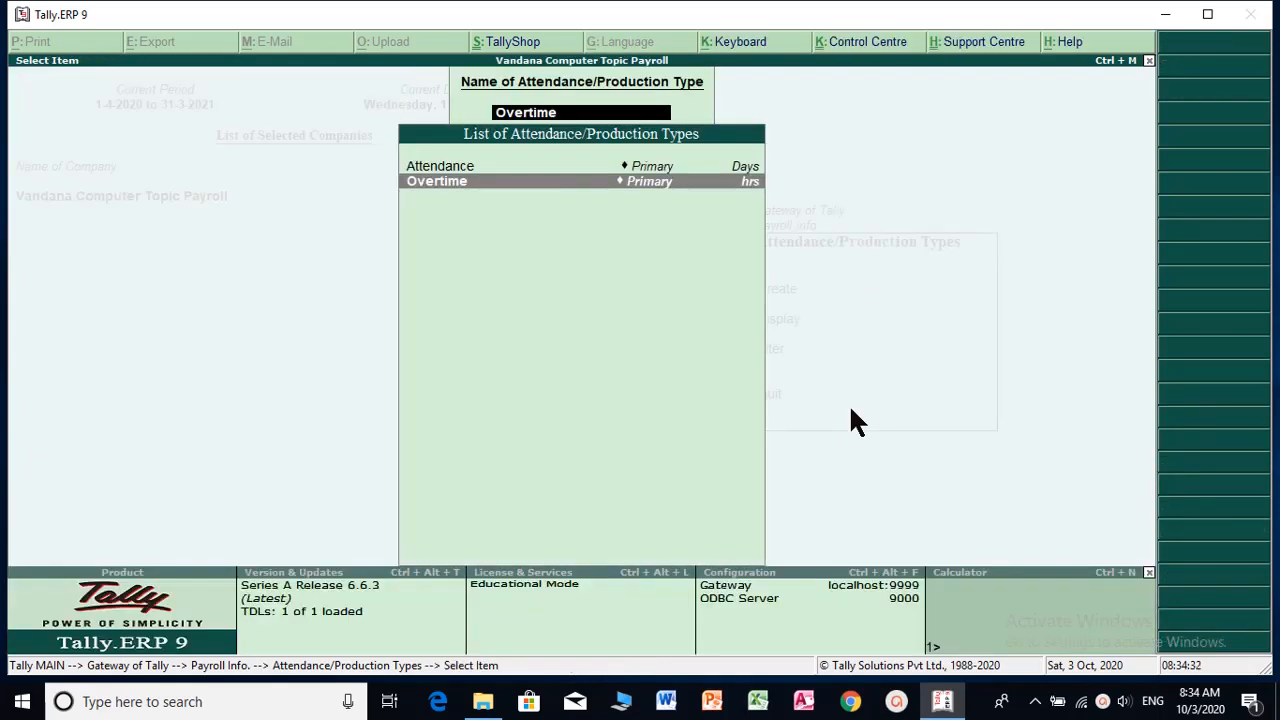
pyautogui.press('Escape')
pyautogui.press('Escape')
pyautogui.press('Escape')
# Step: Open the Basic Salery pay head for alteration
pyautogui.press('Down')
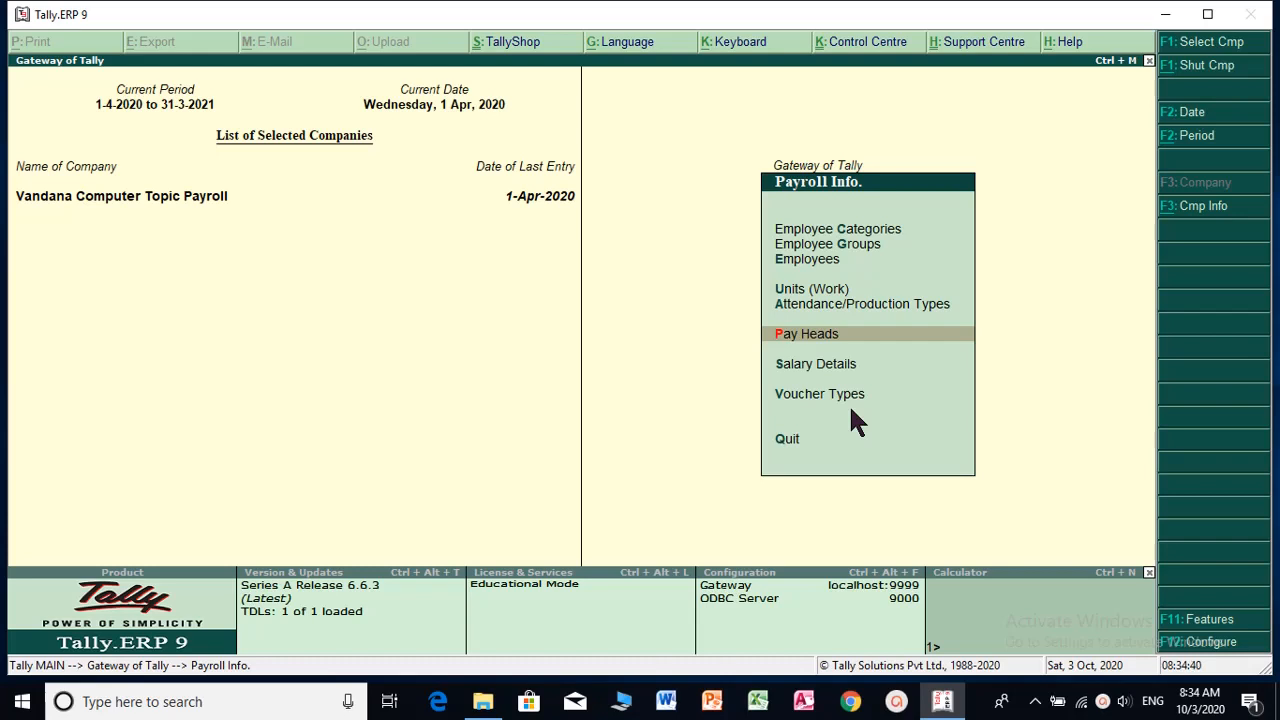
pyautogui.press('Return')
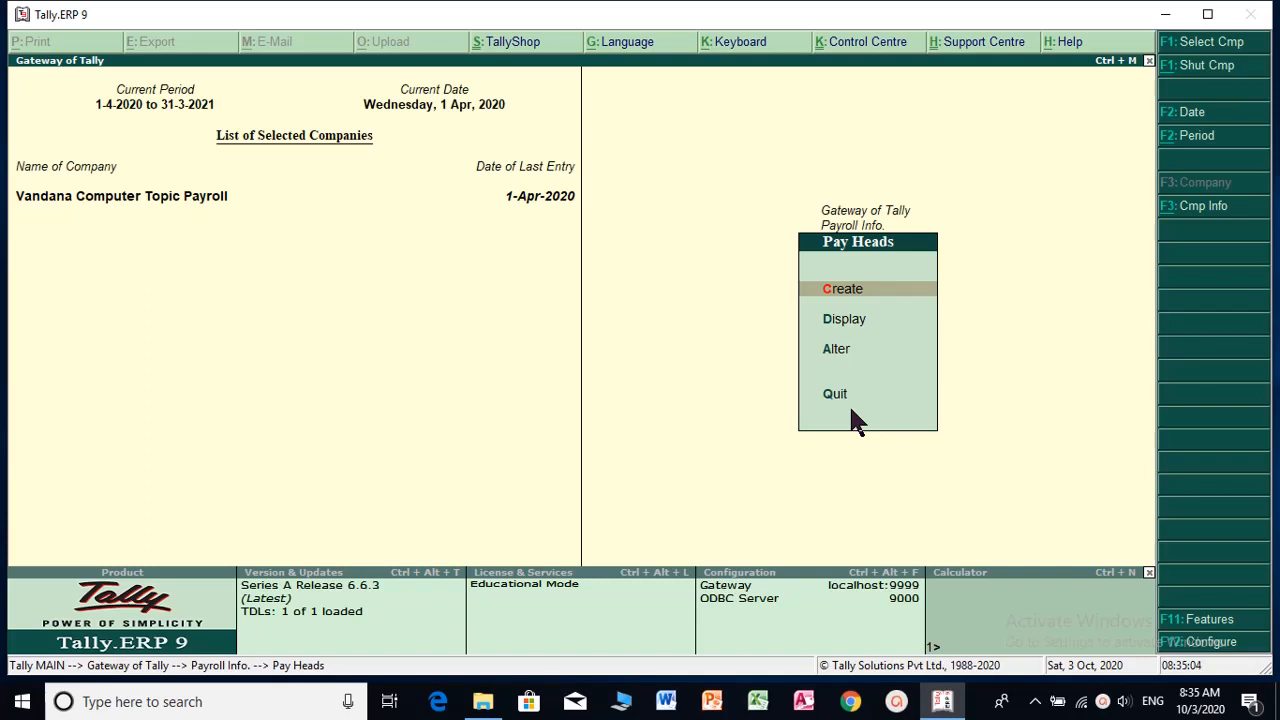
pyautogui.press('Down')
pyautogui.press('Down')
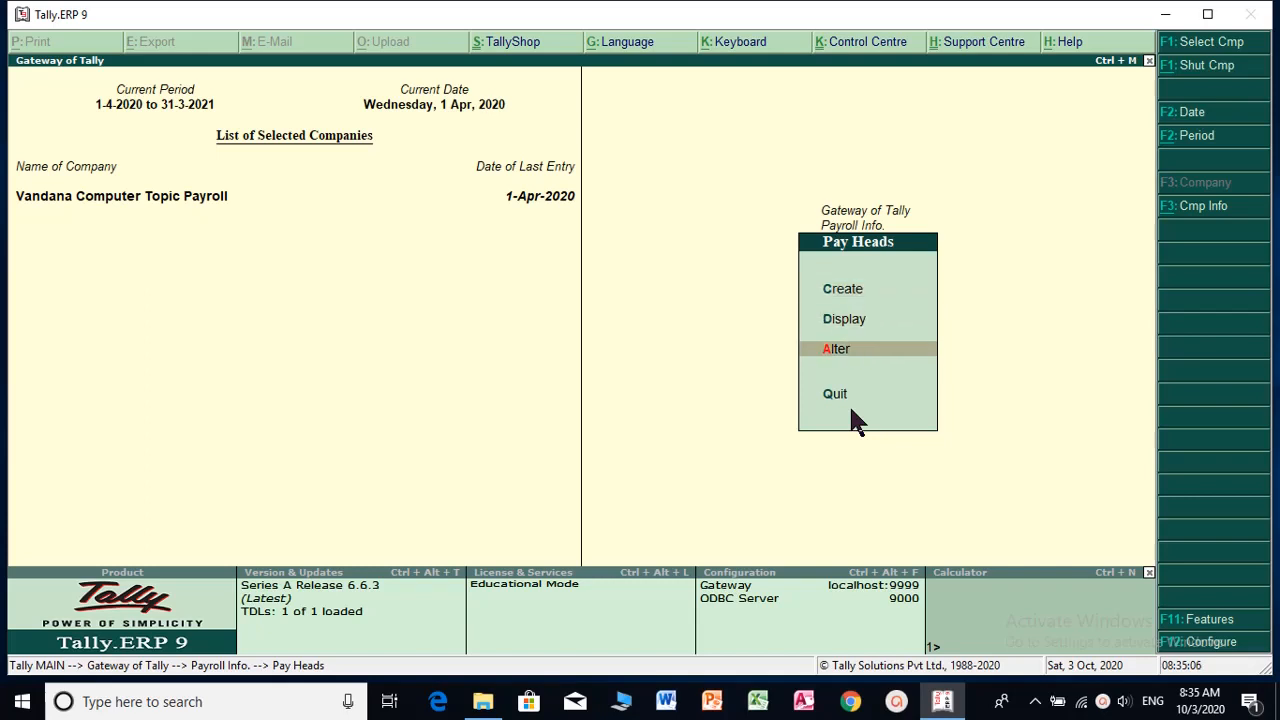
pyautogui.press('Return')
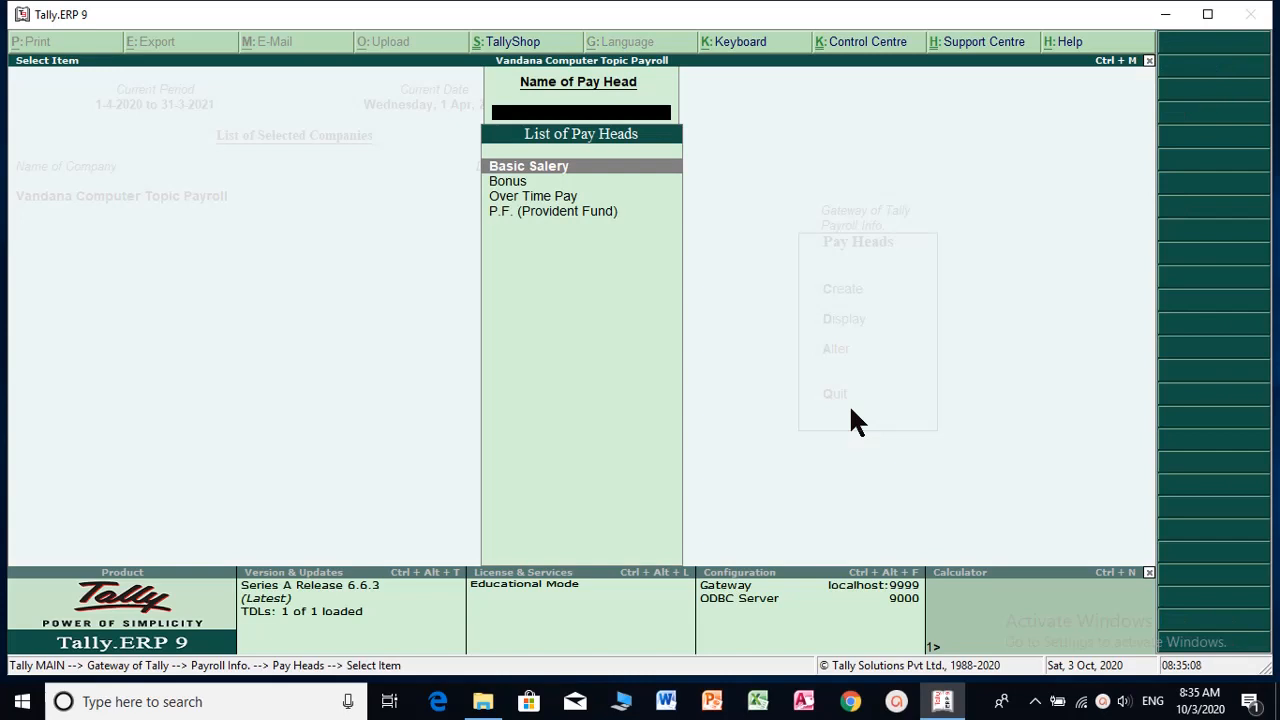
pyautogui.press('Return')
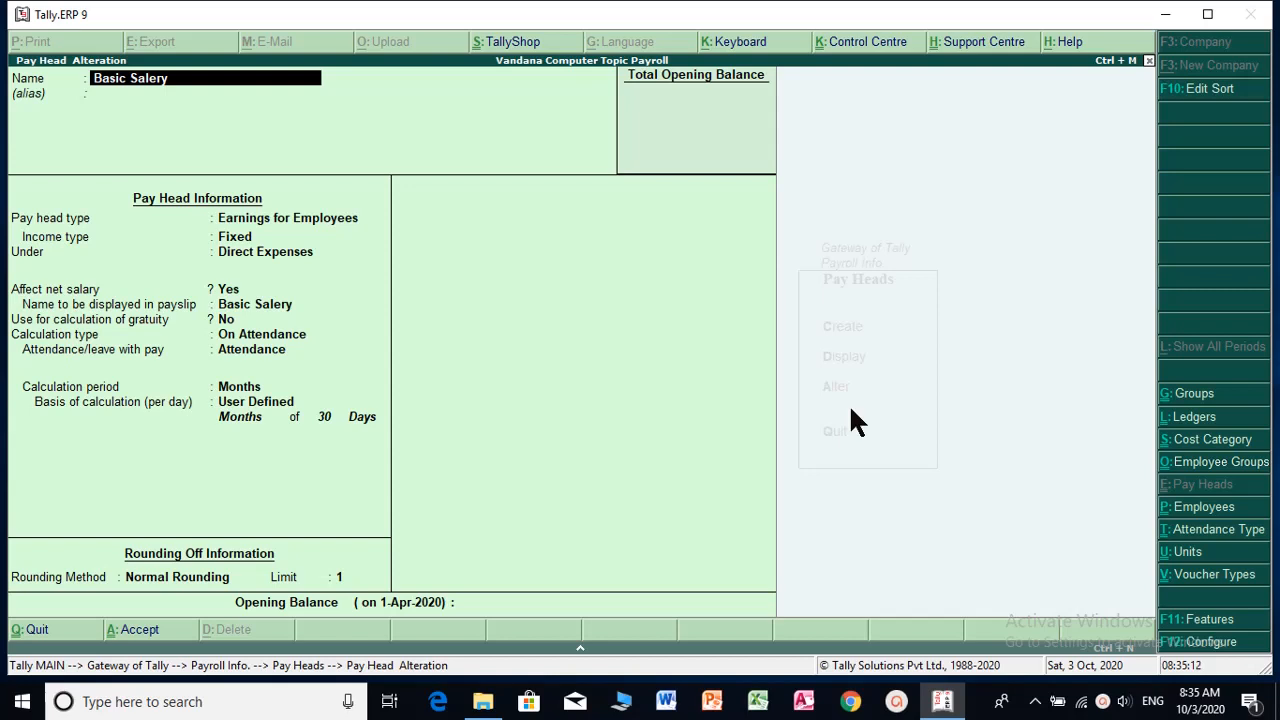
# Step: Go through the available pay head types for Basic Salery and keep Earnings for Employees
pyautogui.press('Return')
pyautogui.press('Return')
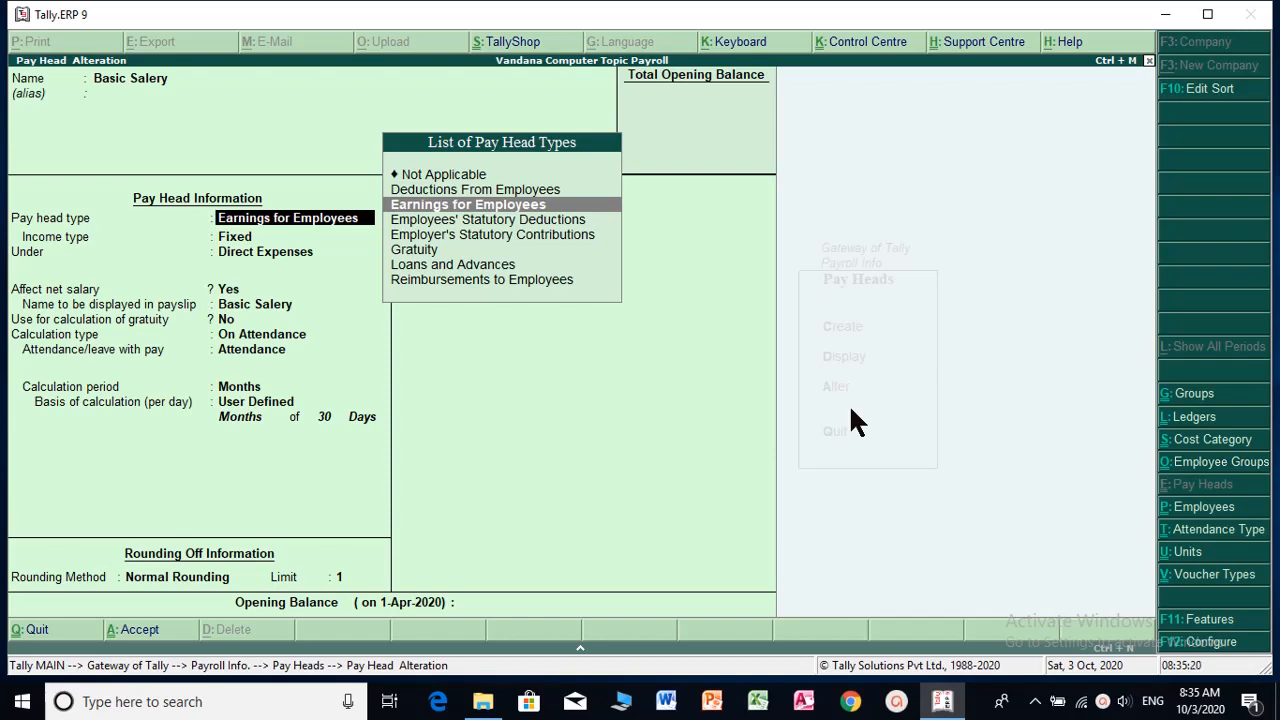
pyautogui.press('Return')
pyautogui.press('BackSpace')
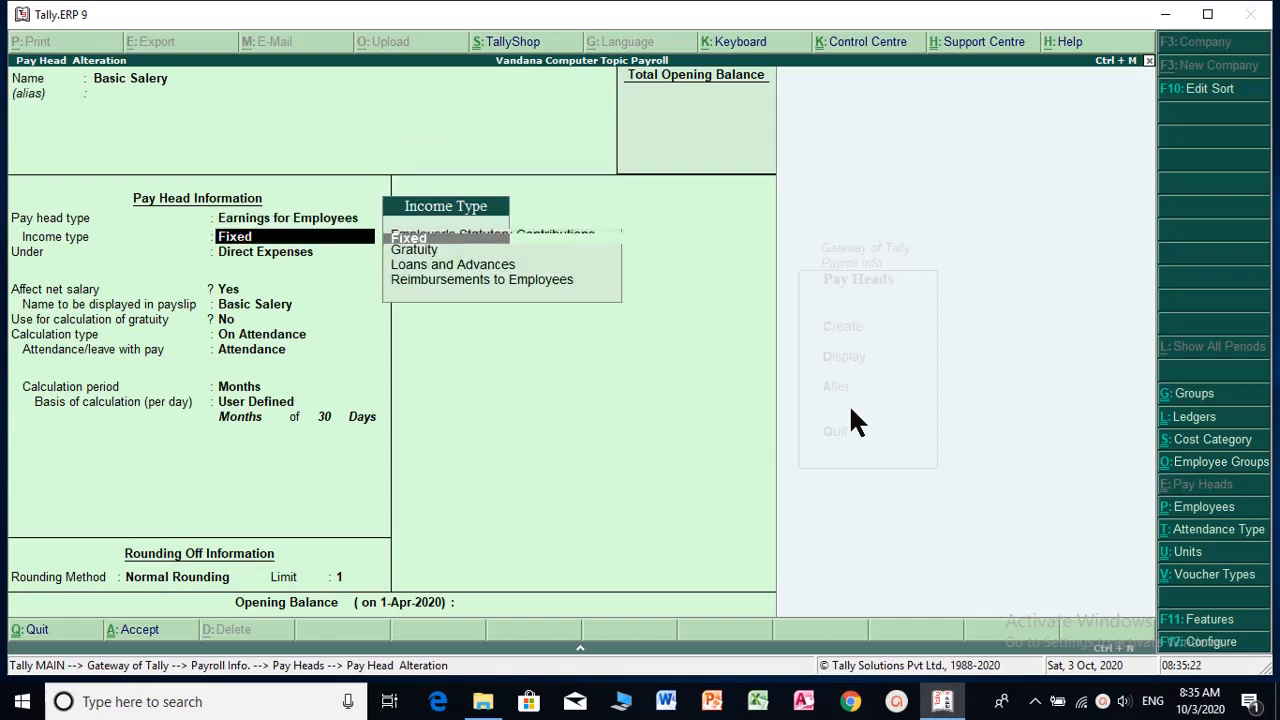
pyautogui.press('Down')
pyautogui.press('Down')
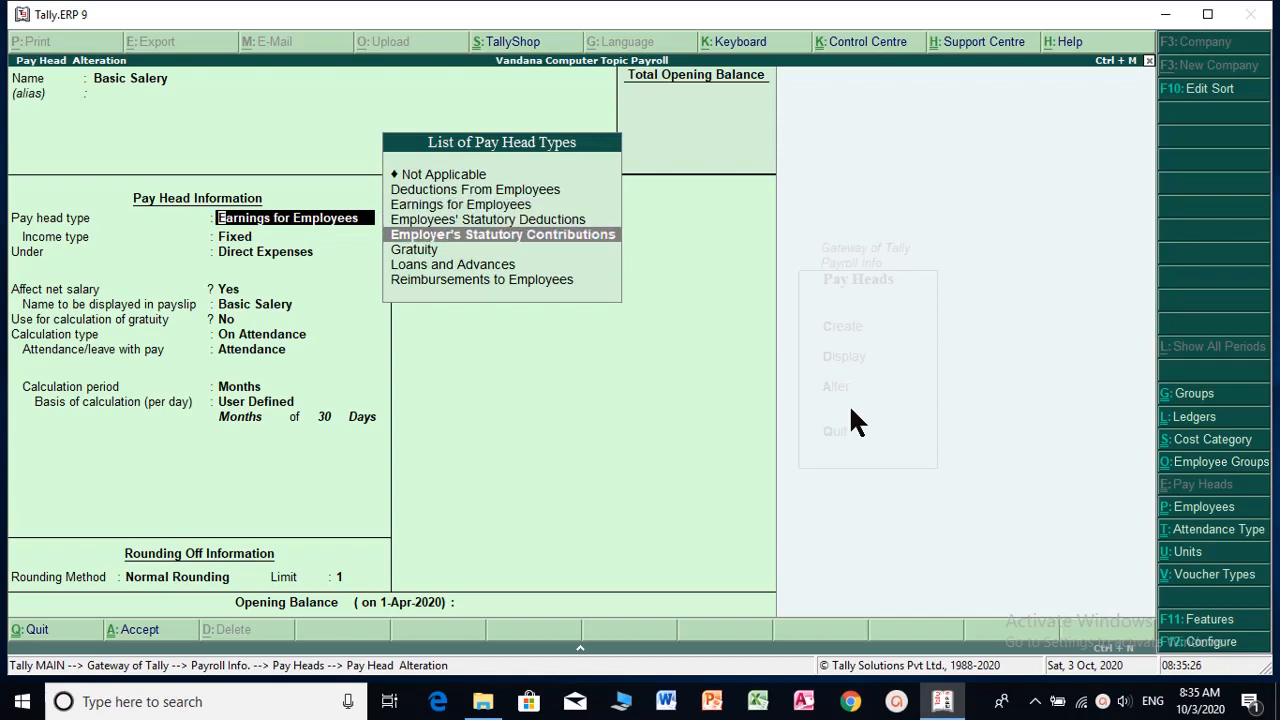
pyautogui.press('Down')
pyautogui.press('Down')
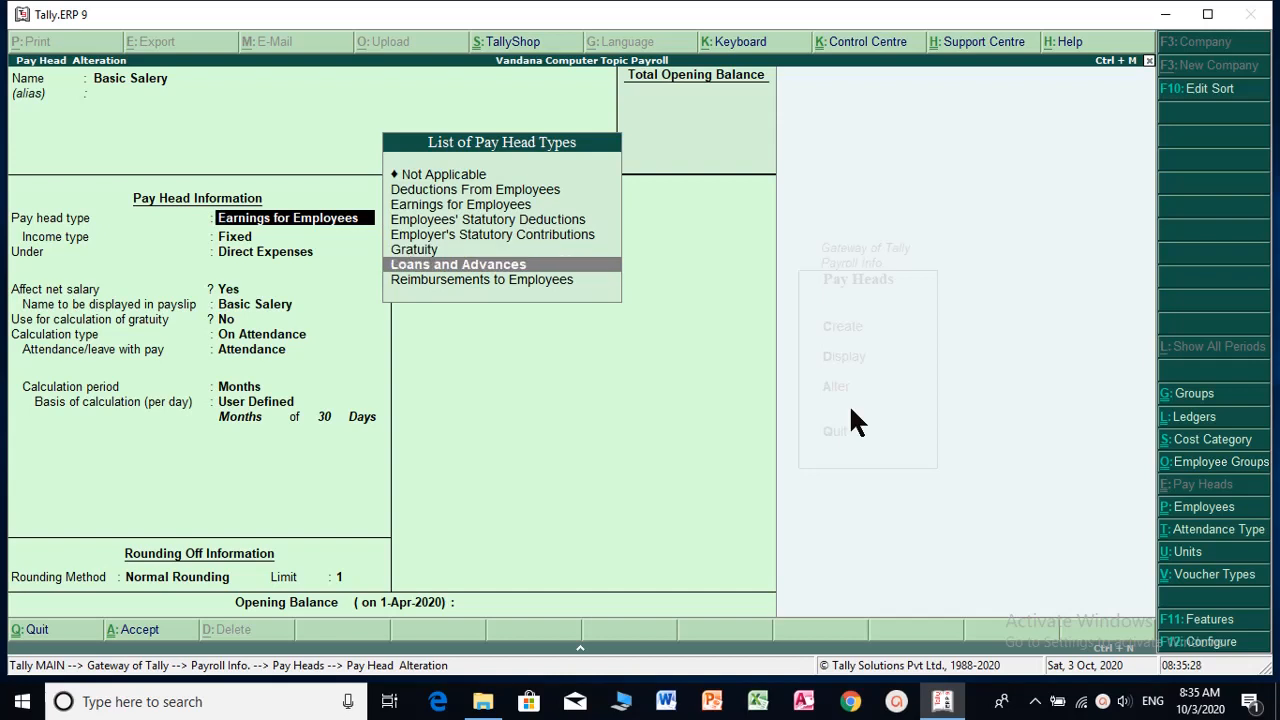
pyautogui.press('Up')
pyautogui.press('Up')
pyautogui.press('Up')
pyautogui.press('Up')
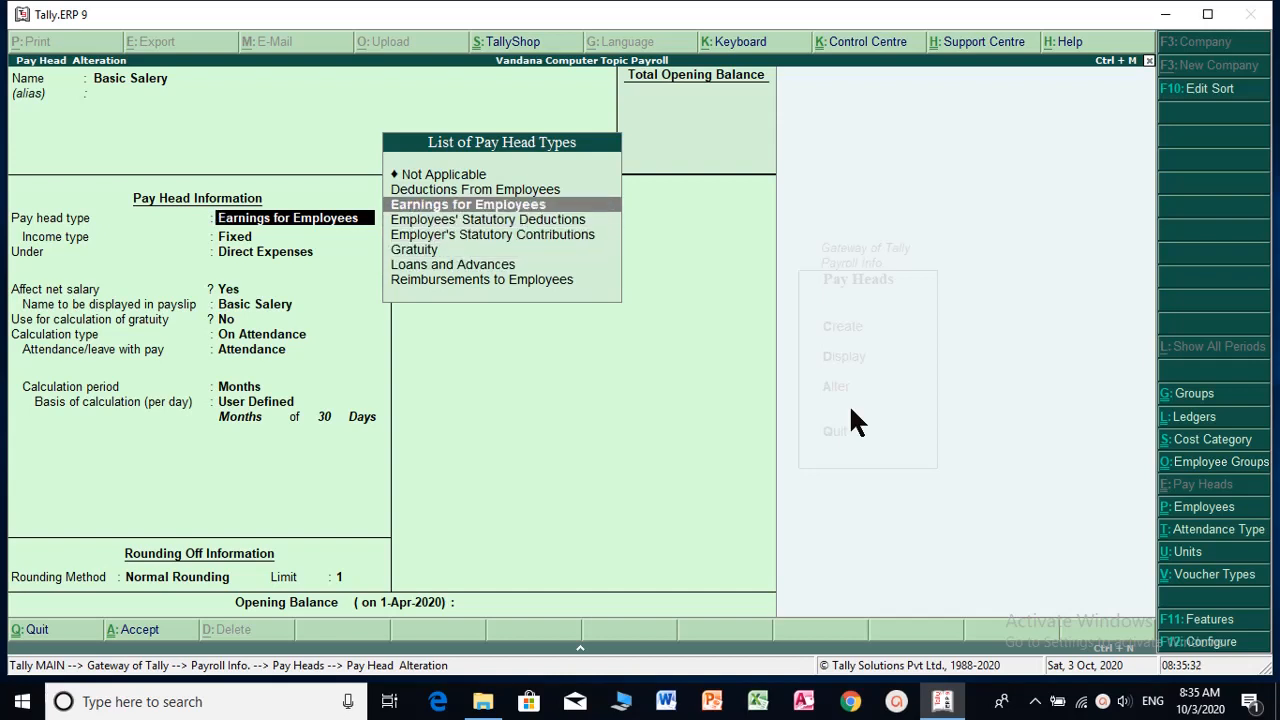
pyautogui.press('Return')
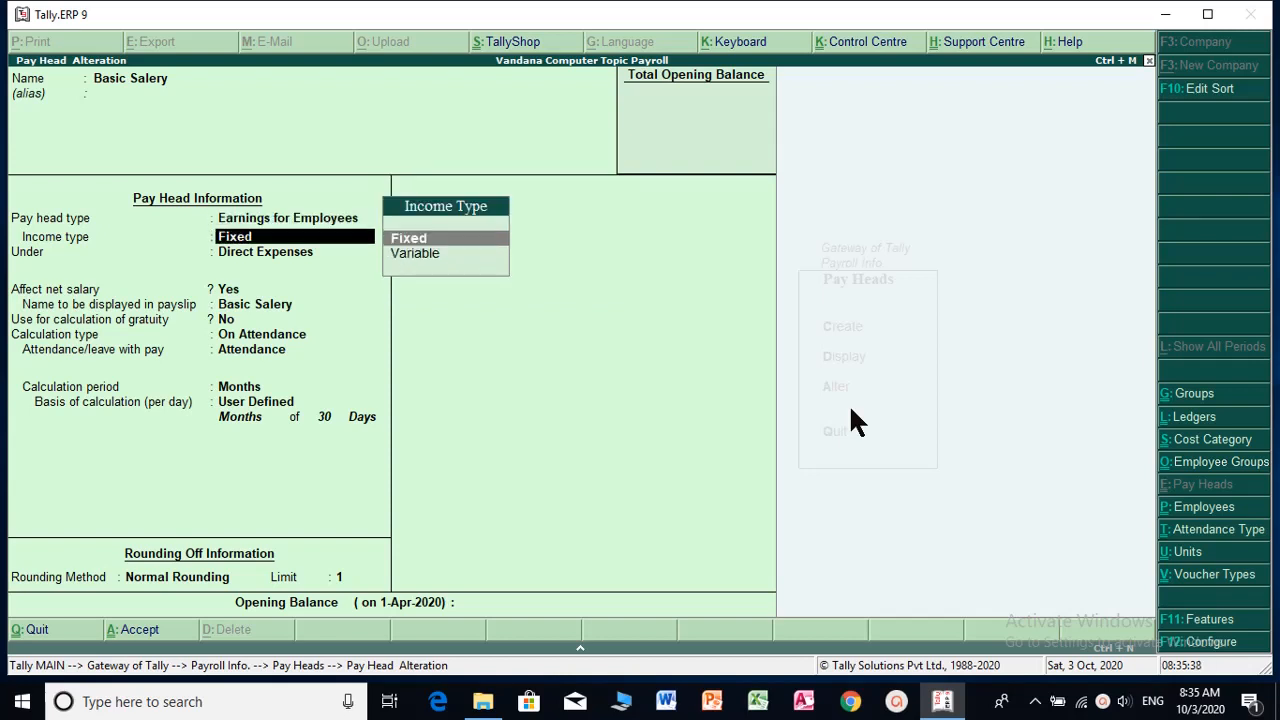
# Step: Review Basic Salery's income type, parent group, net salary effect, payslip name and gratuity option, keeping each value
pyautogui.press('Return')
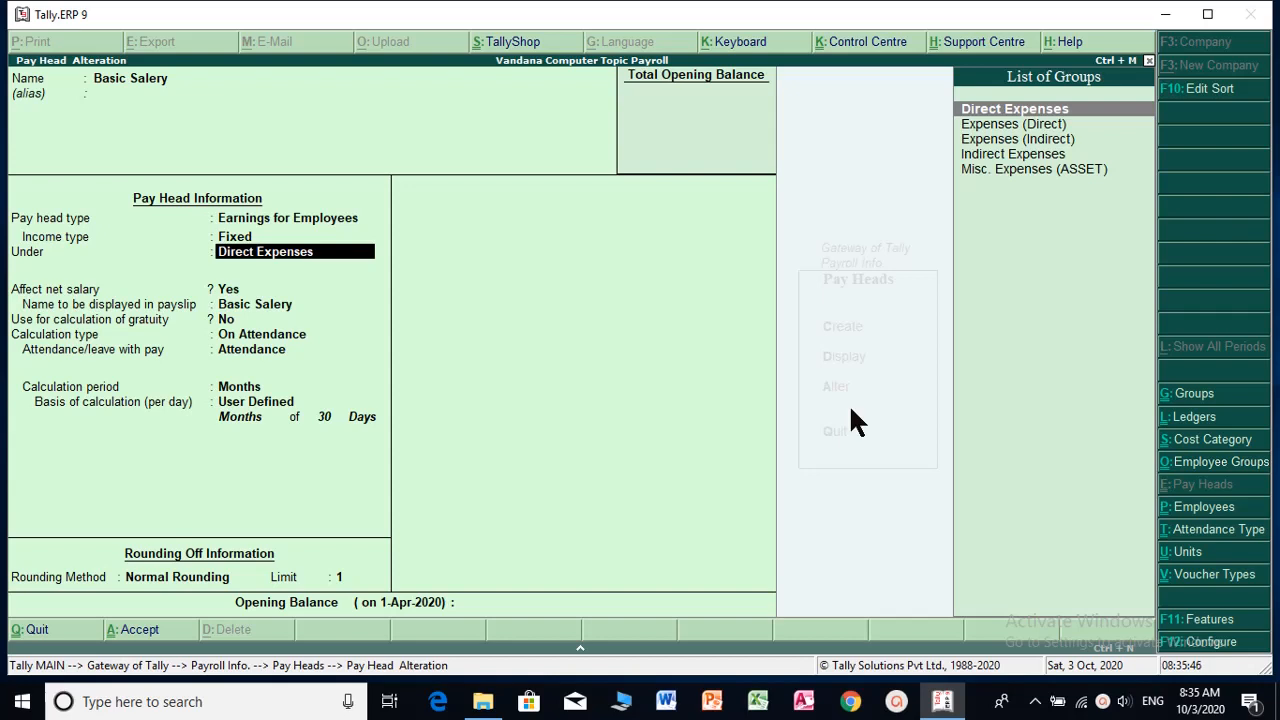
pyautogui.press('Return')
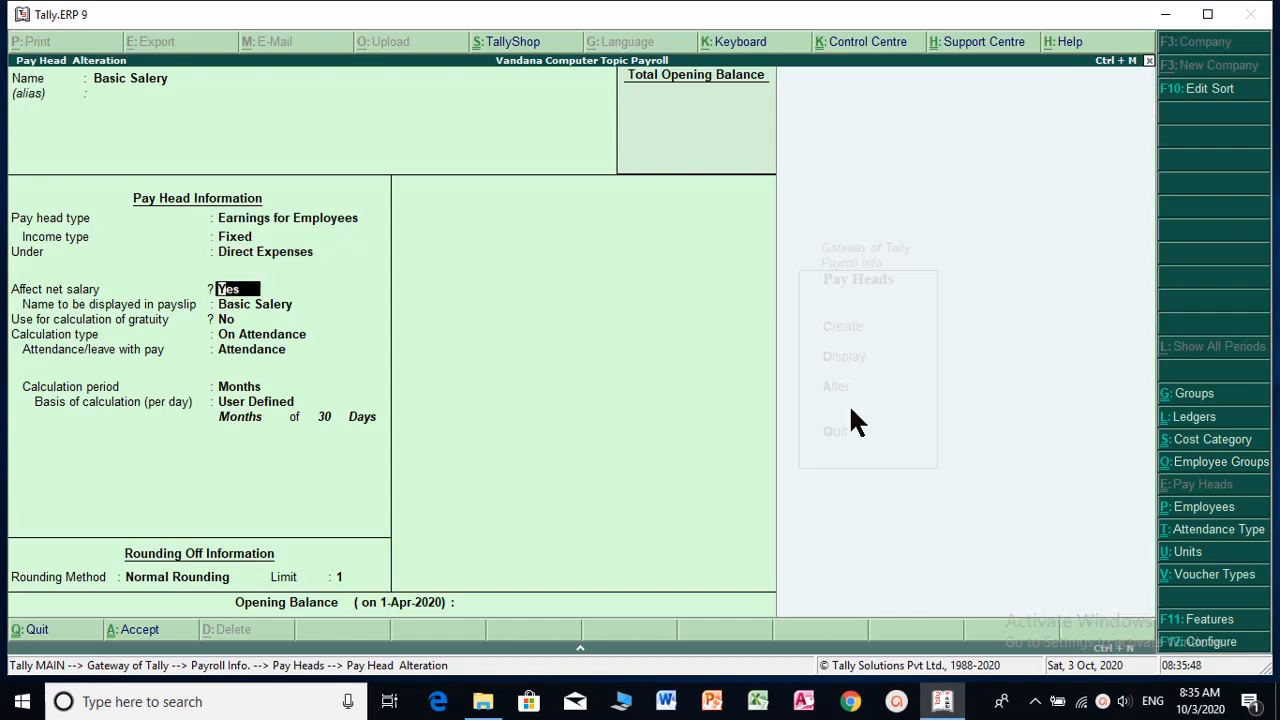
pyautogui.press('Return')
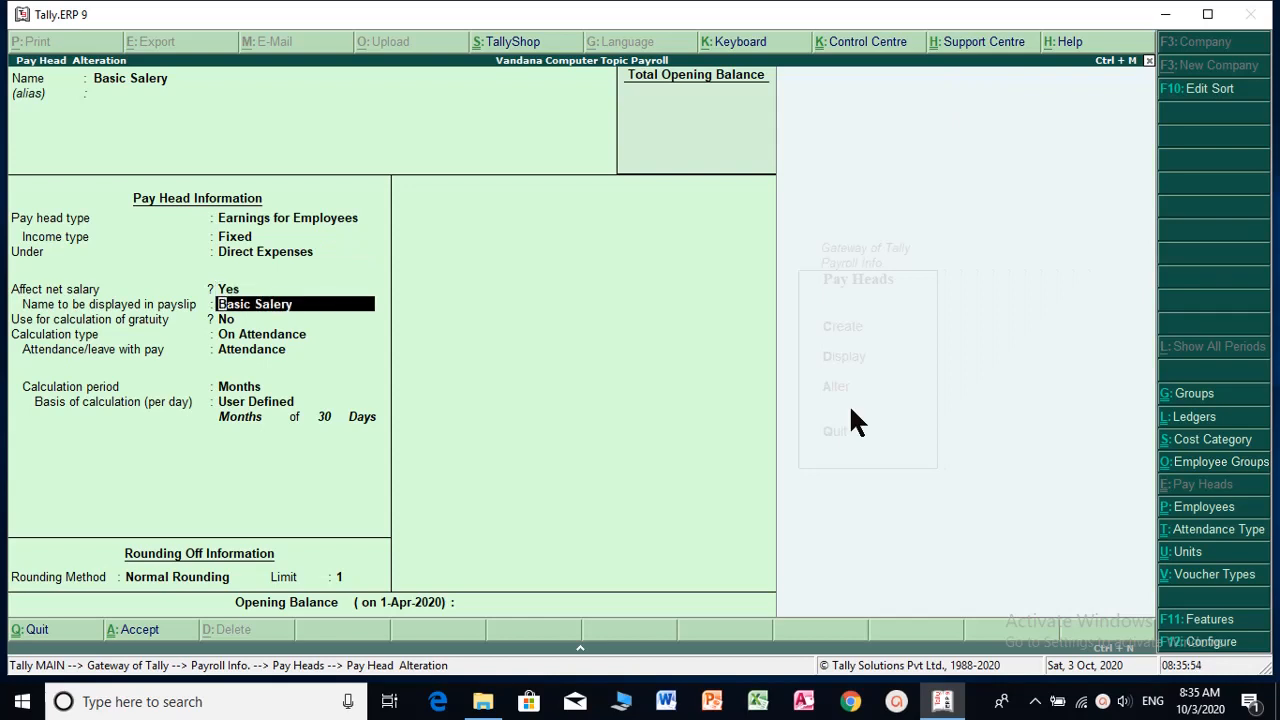
pyautogui.press('Return')
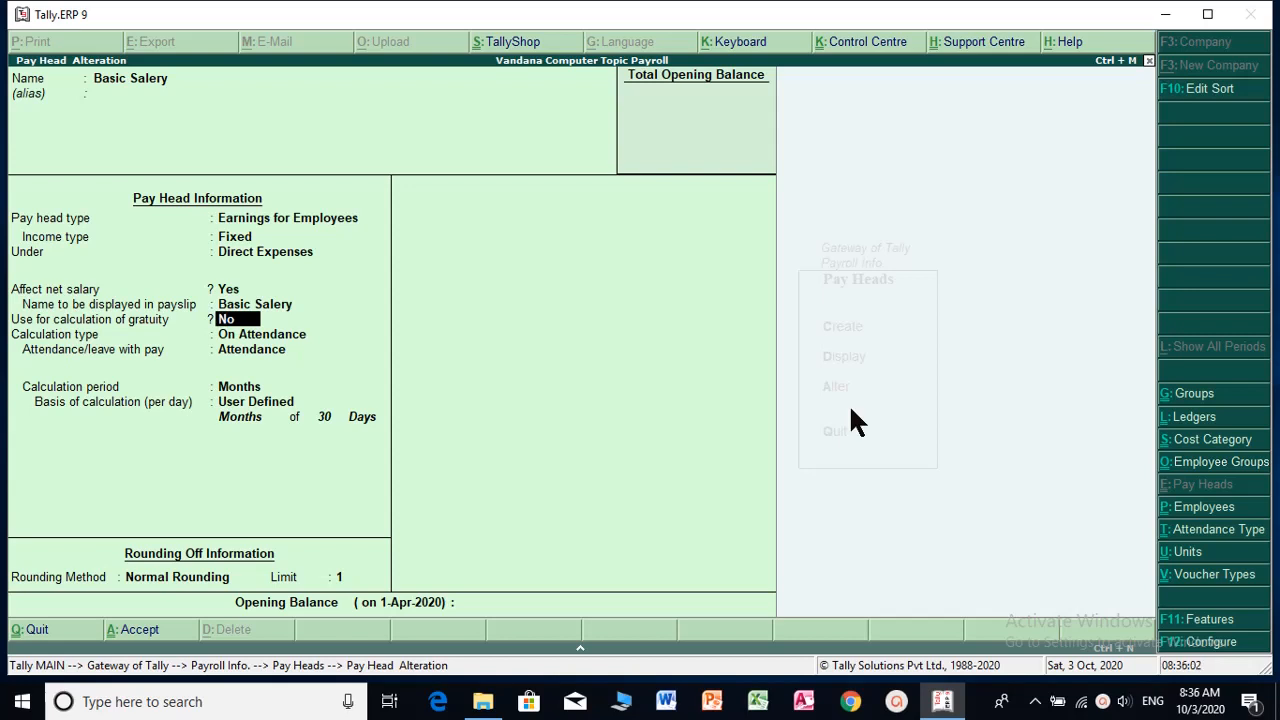
pyautogui.press('Return')
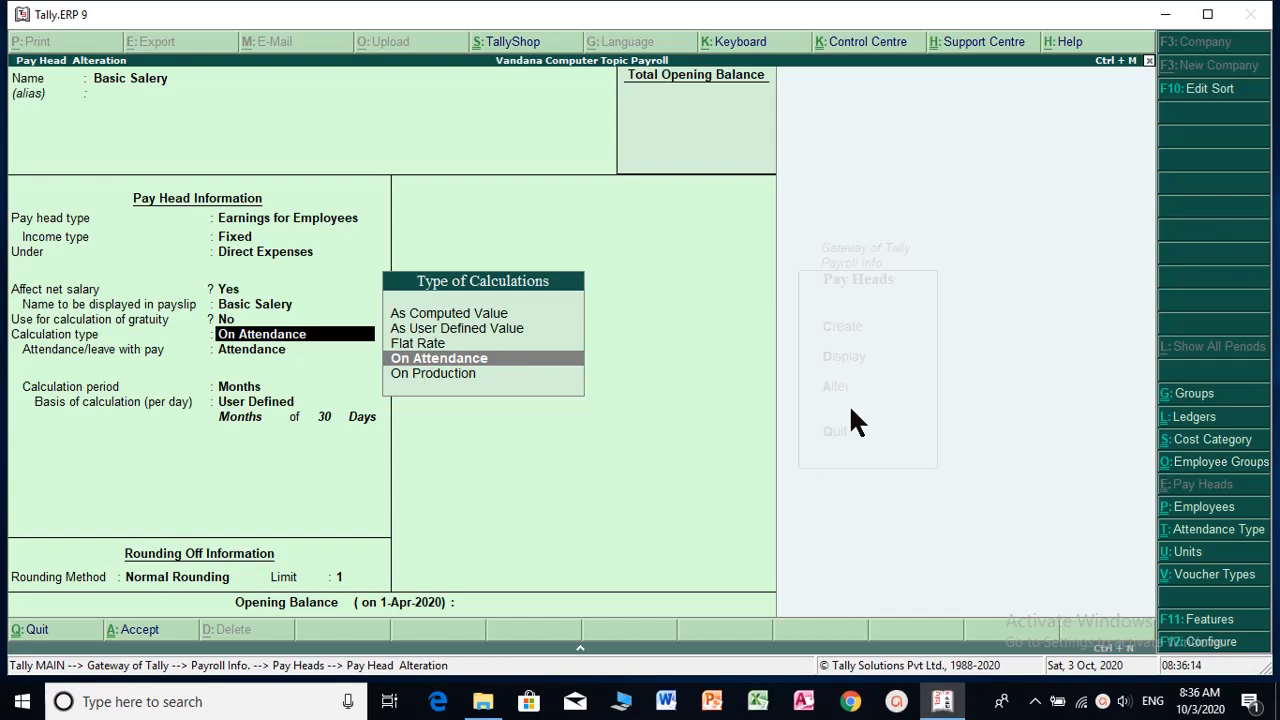
# Step: Compare the calculation types for Basic Salery, keeping On Attendance with Attendance as the attendance/leave with pay type
pyautogui.press('Down')
pyautogui.press('Up')
pyautogui.press('Up')
pyautogui.press('Up')
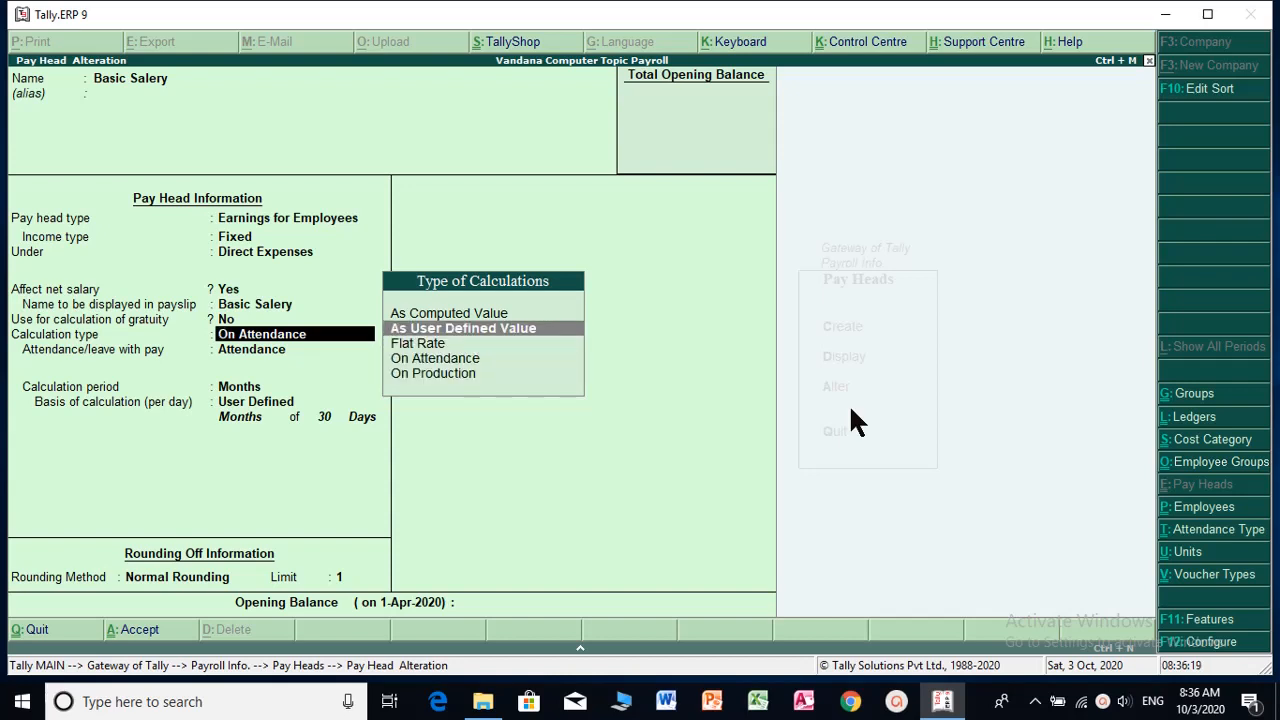
pyautogui.press('Up')
pyautogui.press('Down')
pyautogui.press('Down')
pyautogui.press('Down')
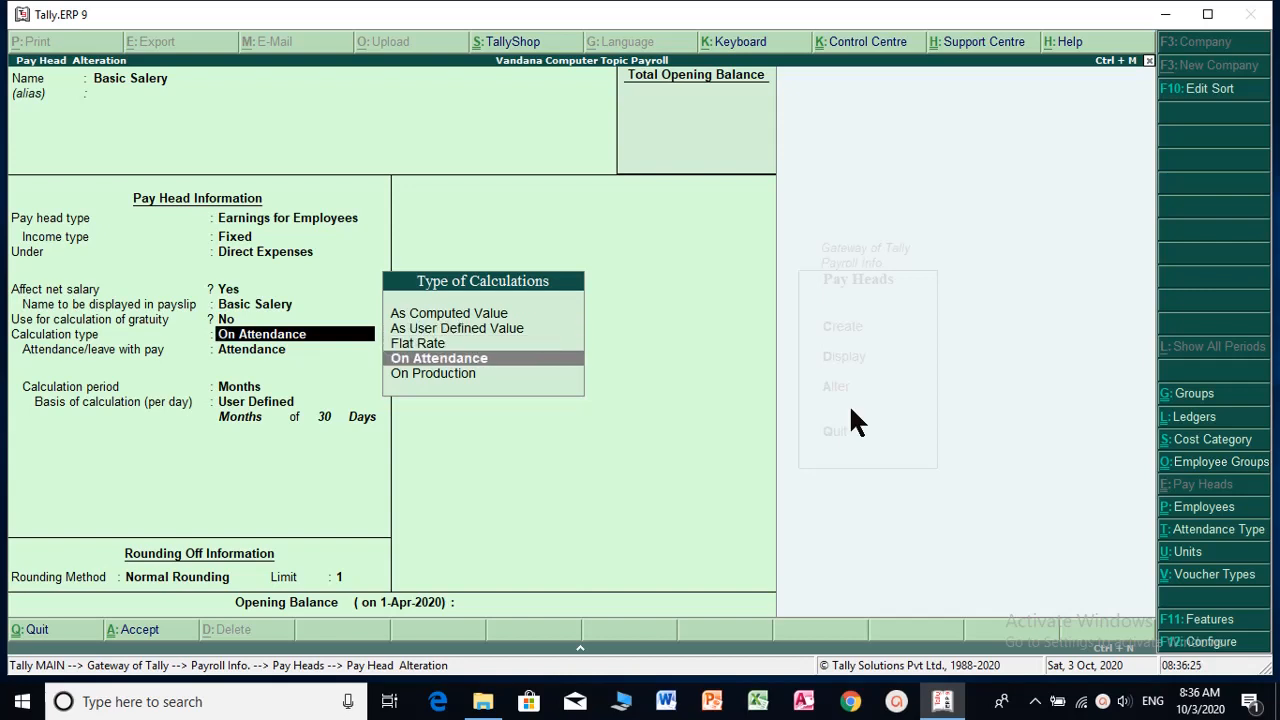
pyautogui.press('Return')
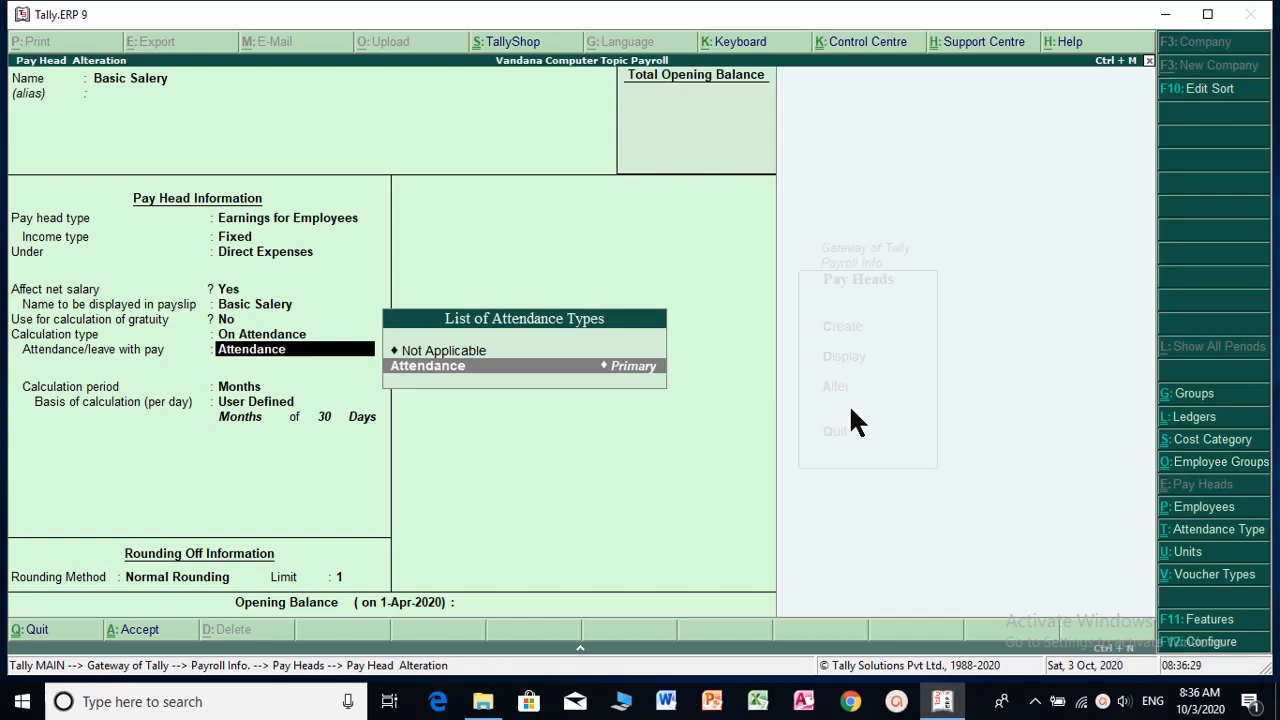
pyautogui.press('Return')
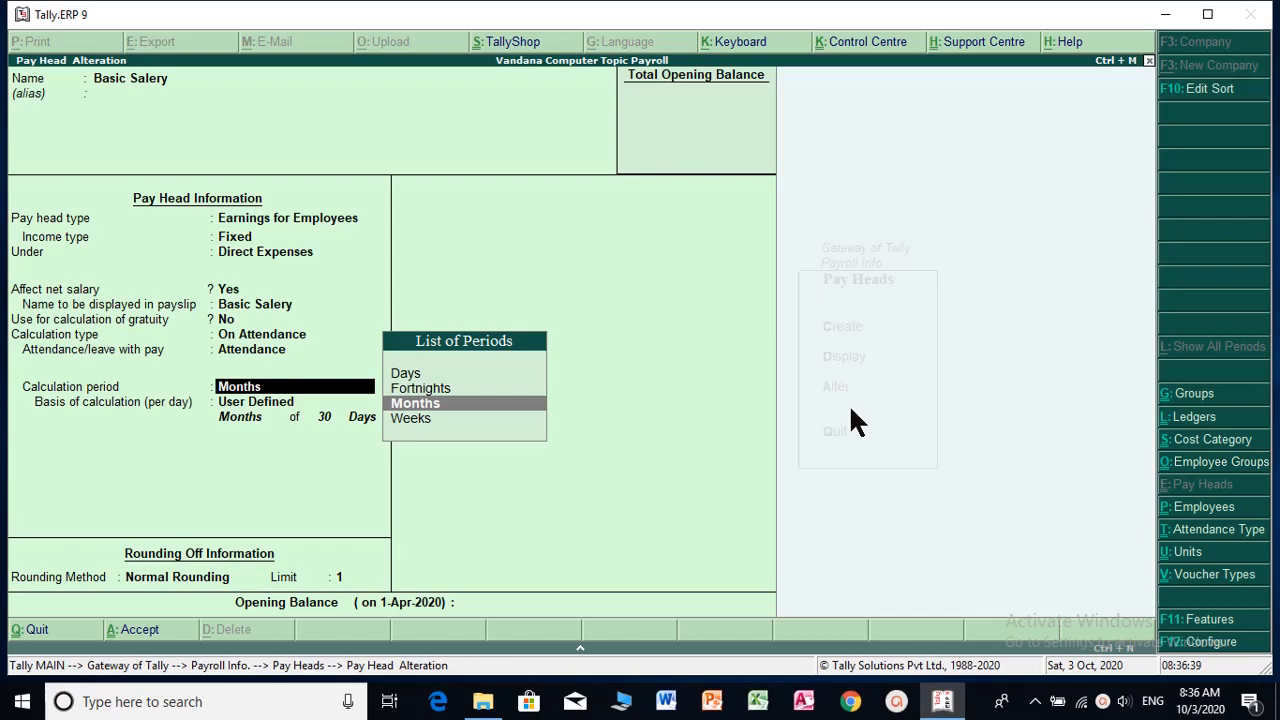
# Step: Keep Basic Salery's calculation period of Months, User Defined basis of 30 days and rounding settings, and accept the pay head
pyautogui.press('Return')
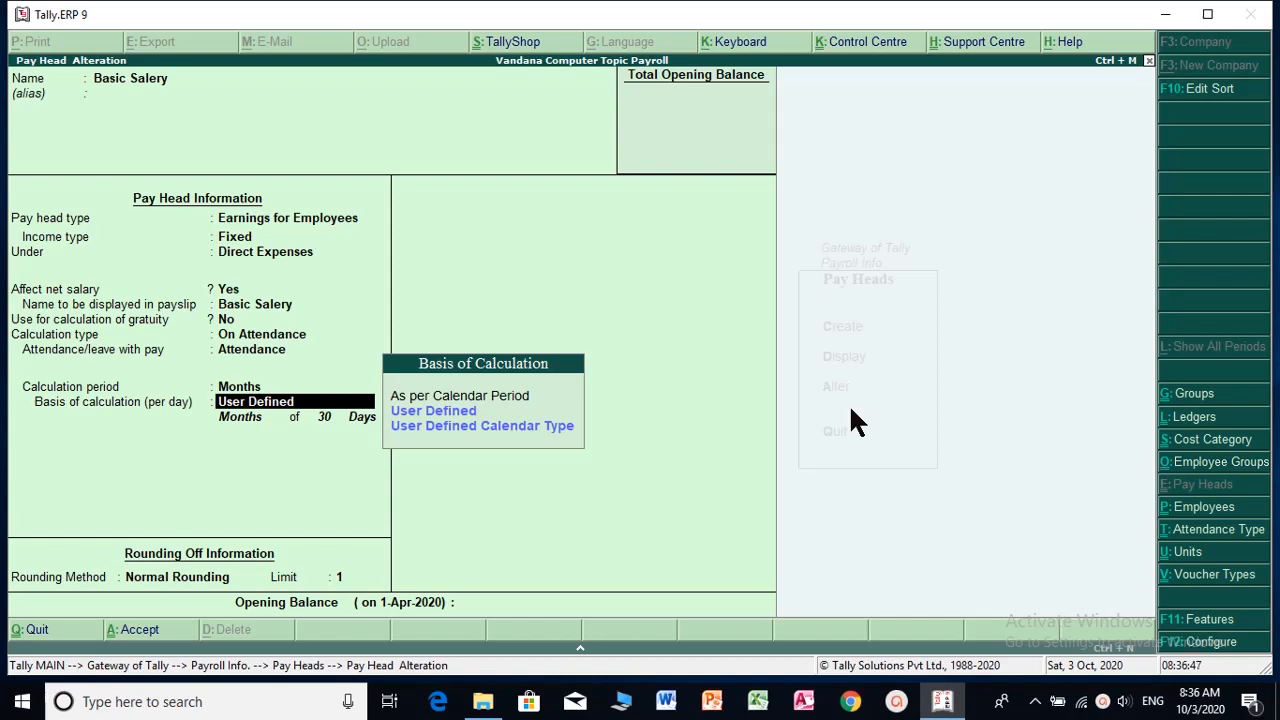
pyautogui.press('Return')
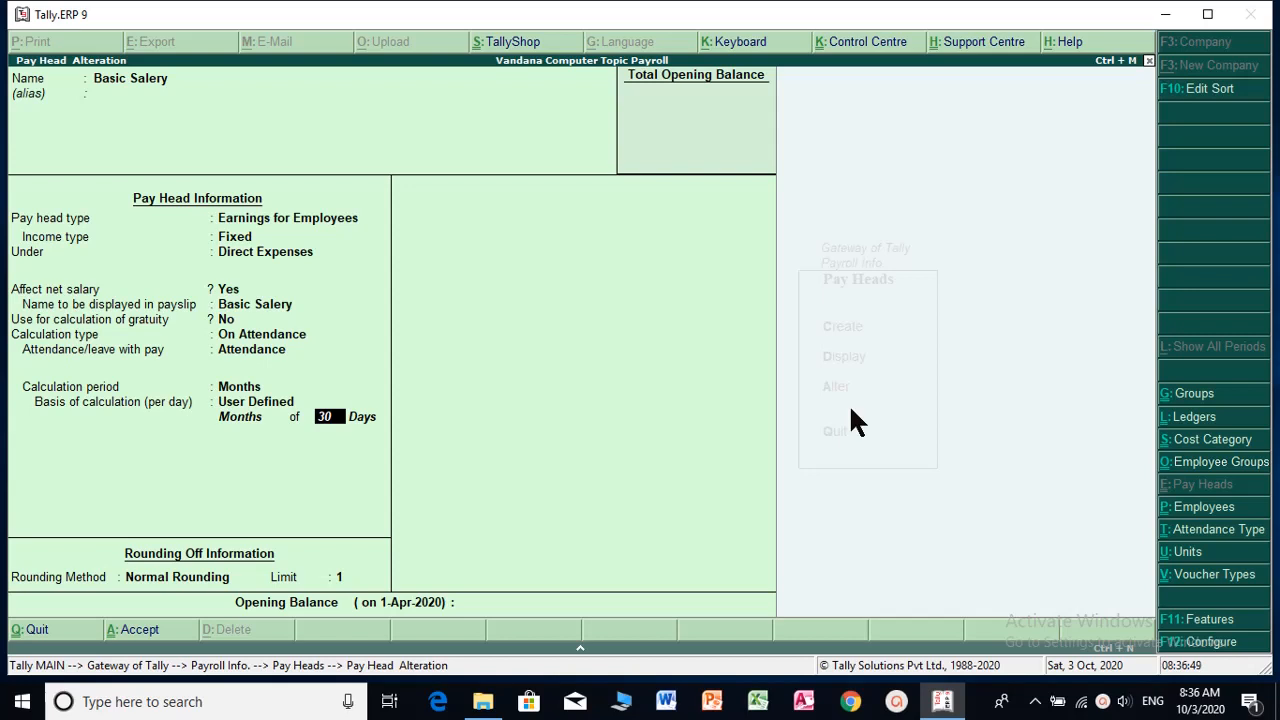
pyautogui.press('Return')
pyautogui.press('Return')
pyautogui.press('Return')
pyautogui.press('Return')
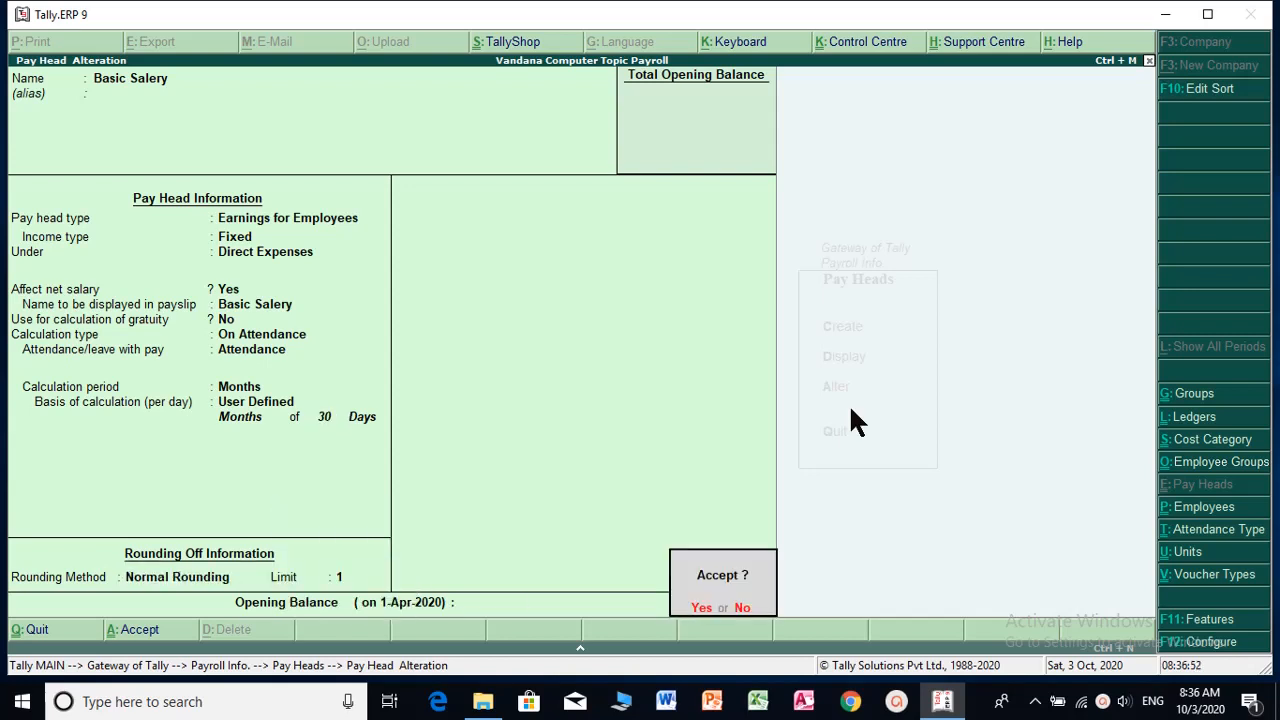
pyautogui.press('Return')
# Step: Open the Bonus pay head for alteration and review its pay head type, income type and parent group, keeping each value
pyautogui.press('Down')
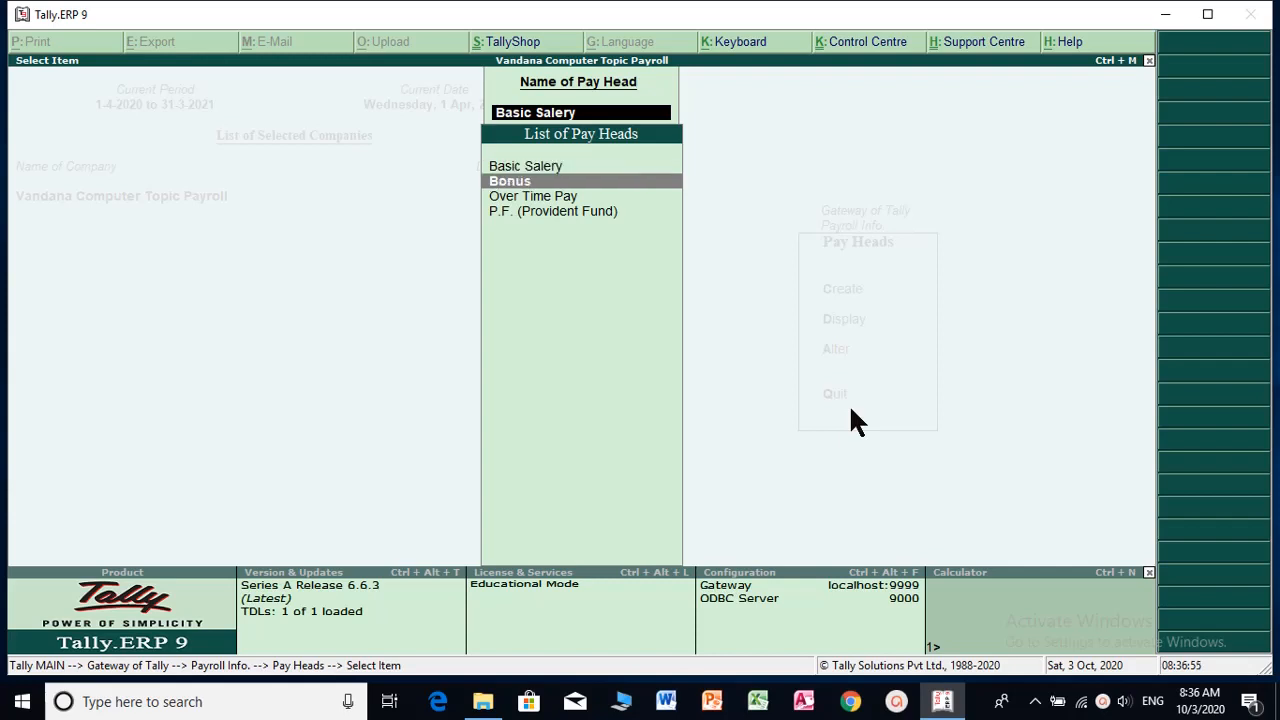
pyautogui.press('Return')
pyautogui.press('Return')
pyautogui.press('Return')
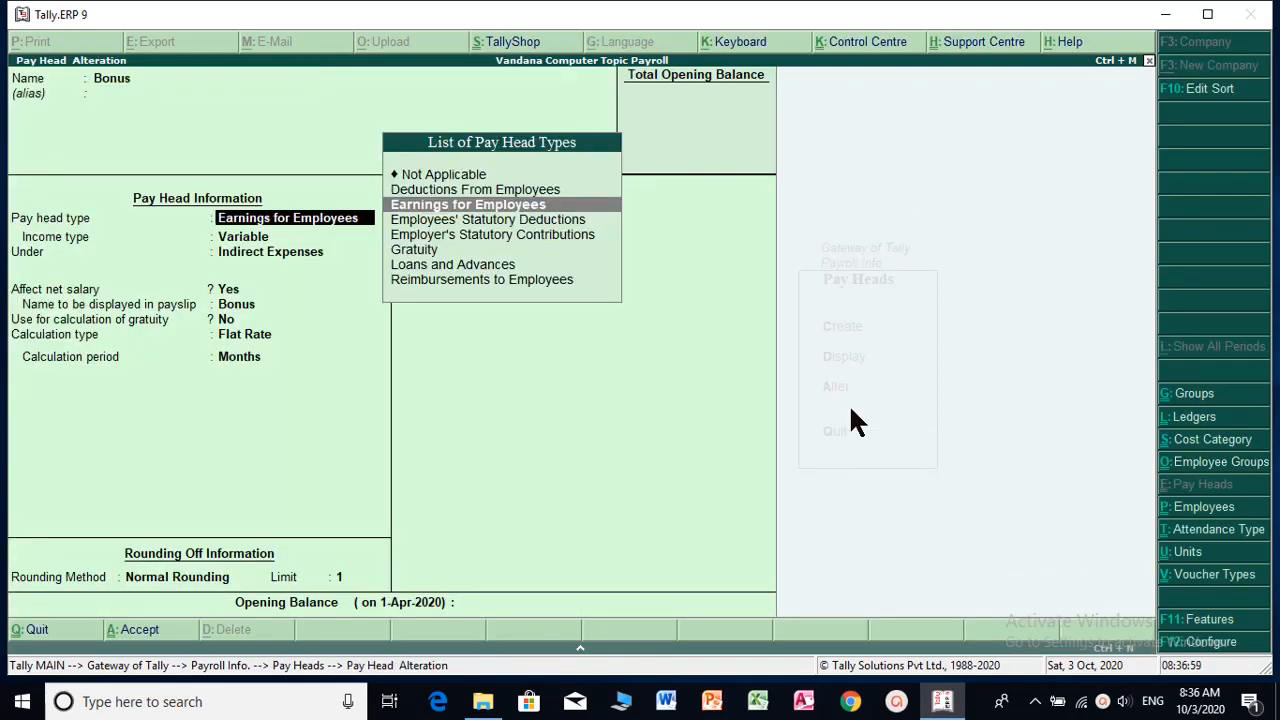
pyautogui.press('Return')
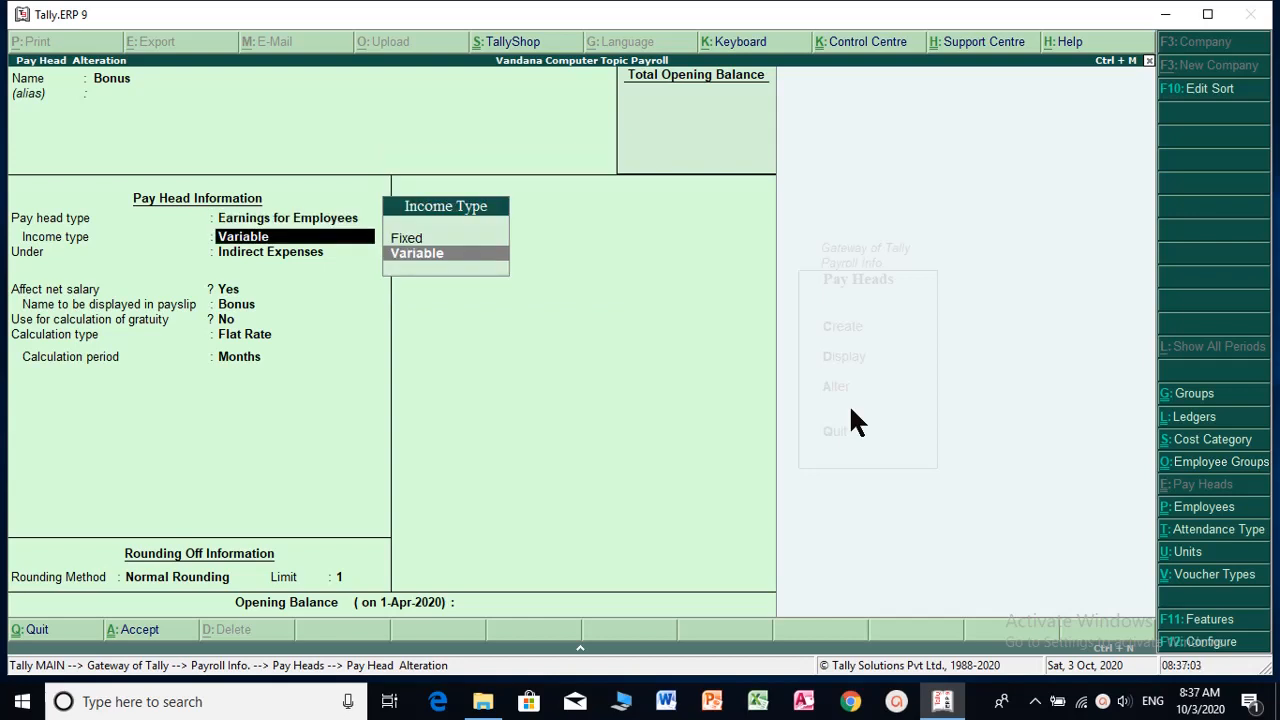
pyautogui.press('Return')
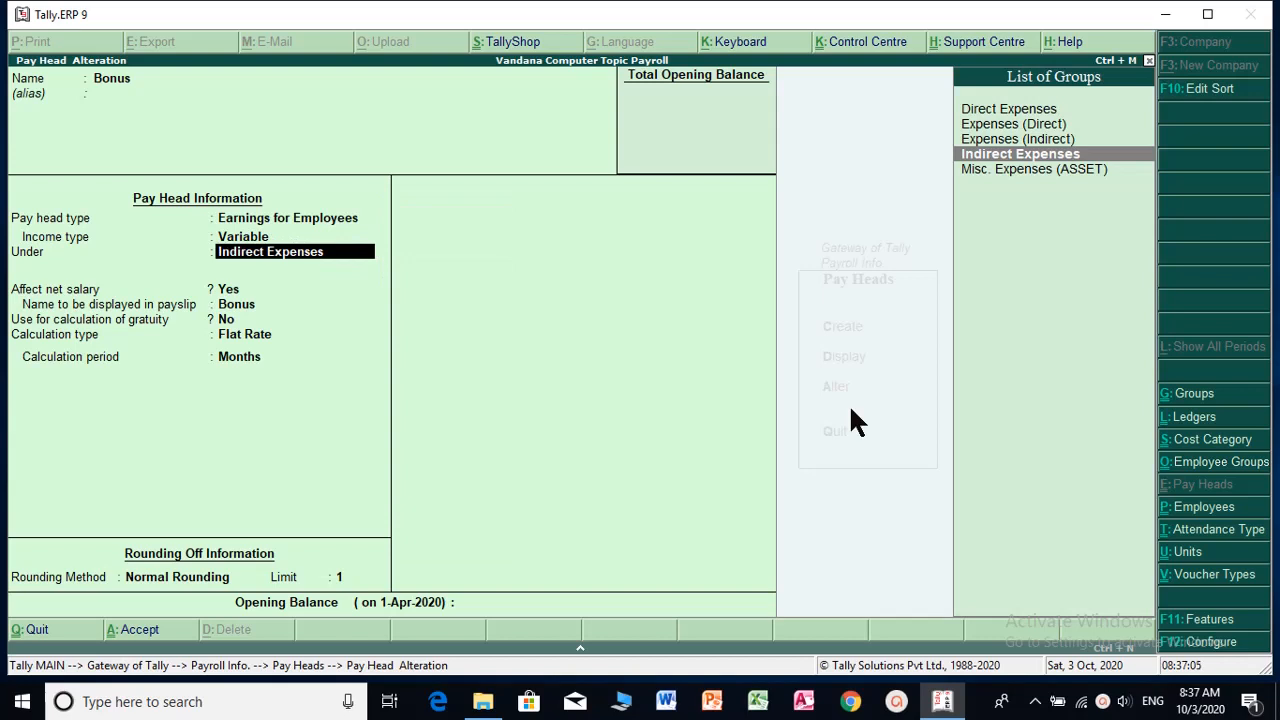
pyautogui.press('Return')
# Step: Review Bonus's net salary effect, payslip name and gratuity option, keeping Flat Rate as the calculation type
pyautogui.press('Return')
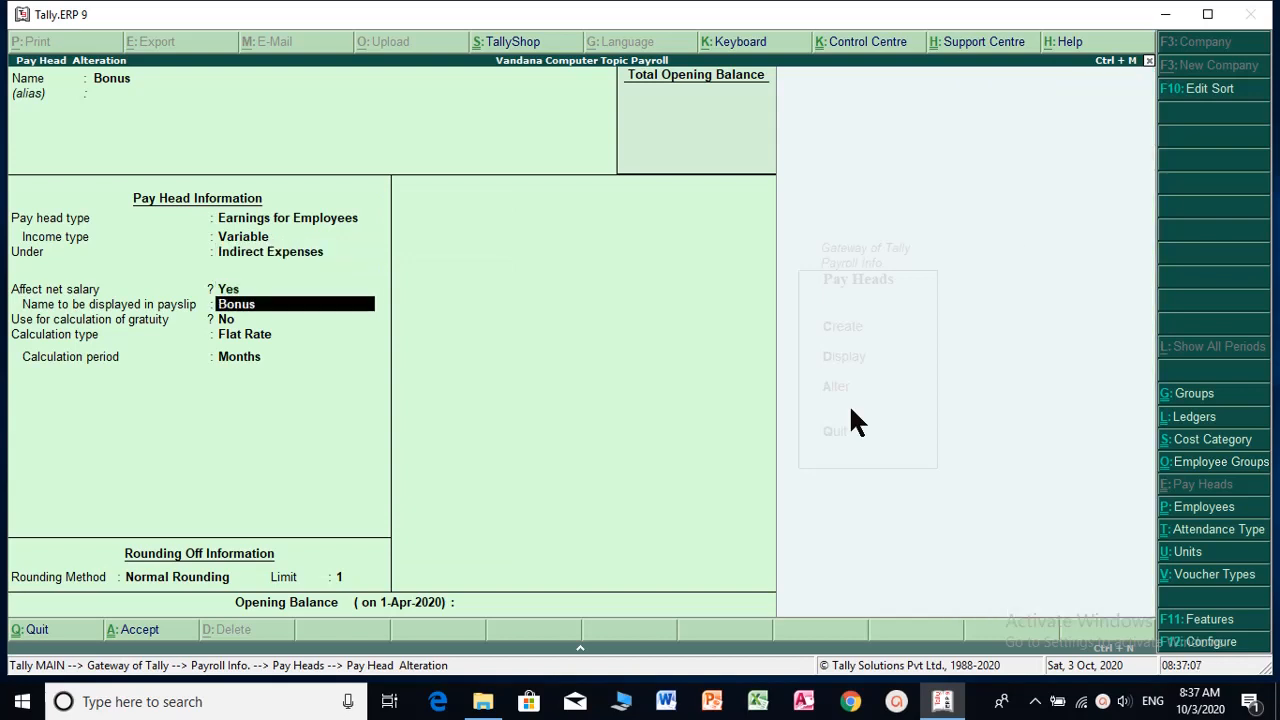
pyautogui.press('Return')
pyautogui.press('Return')
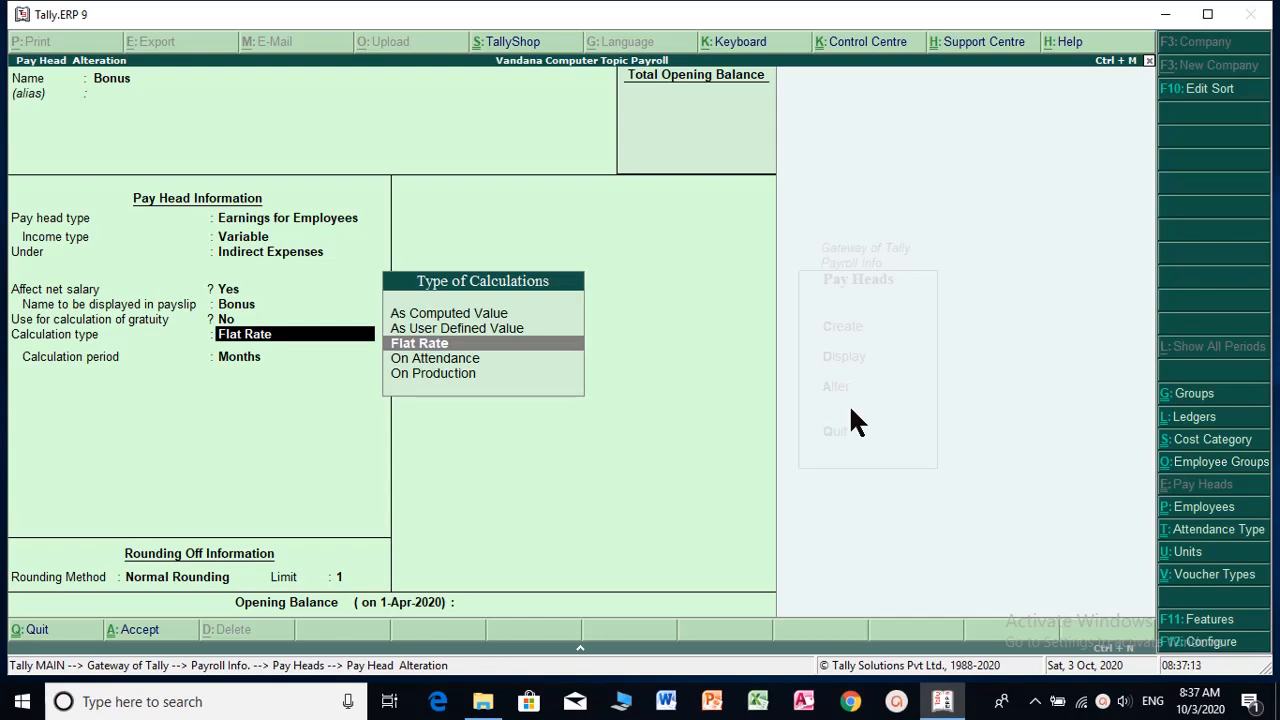
pyautogui.press('Return')
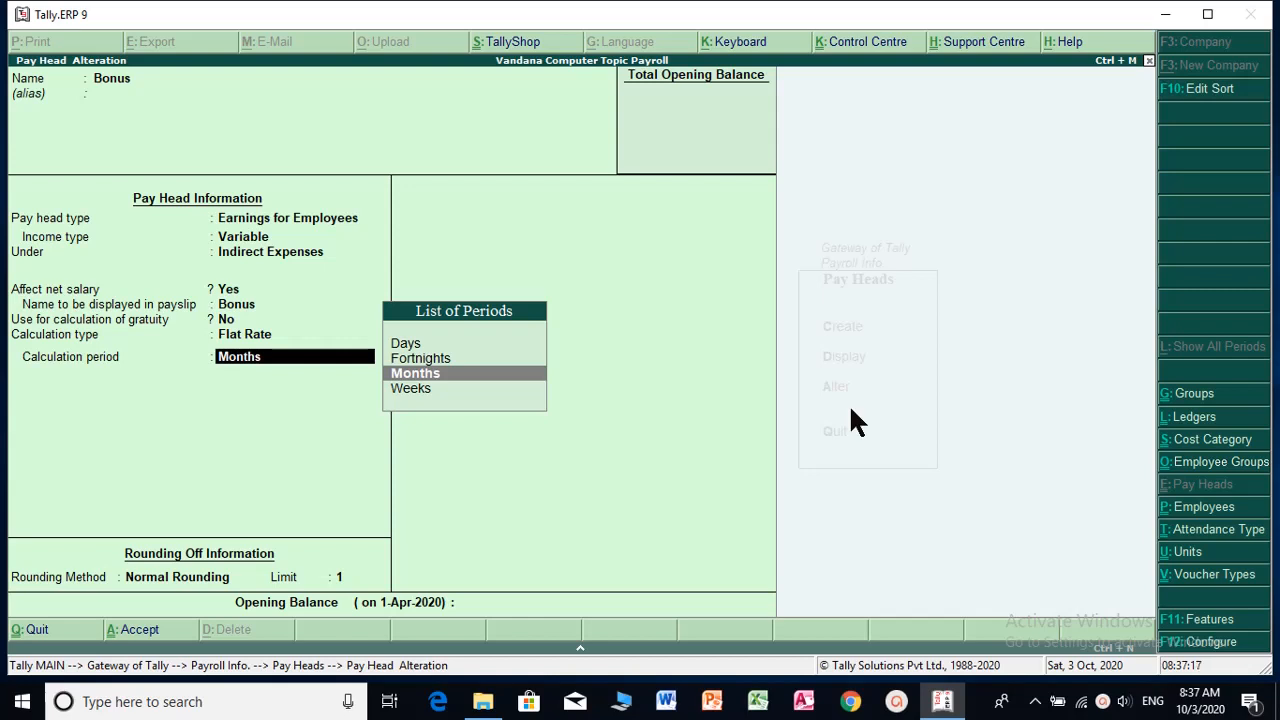
# Step: Keep Months as Bonus's calculation period with Normal Rounding and a limit of 1, and accept the pay head
pyautogui.press('Return')
pyautogui.press('BackSpace')
pyautogui.press('Return')
pyautogui.press('Return')
pyautogui.press('Return')
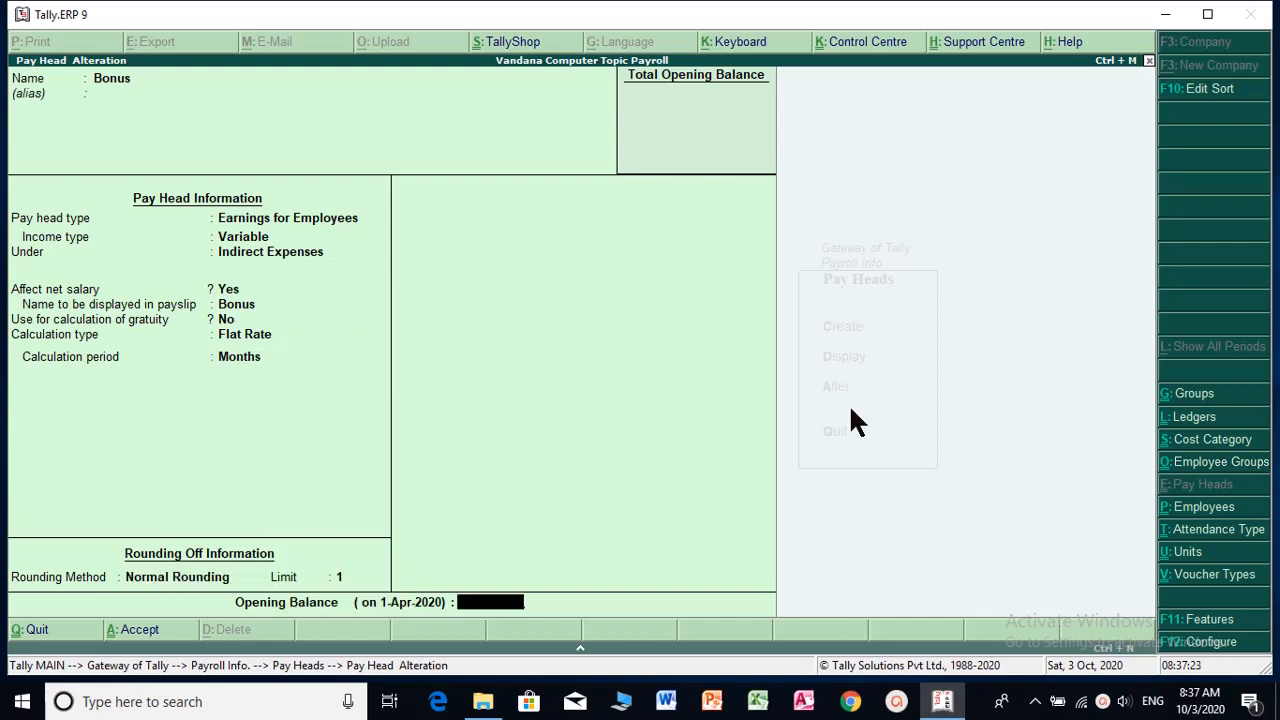
pyautogui.press('Return')
pyautogui.press('Return')
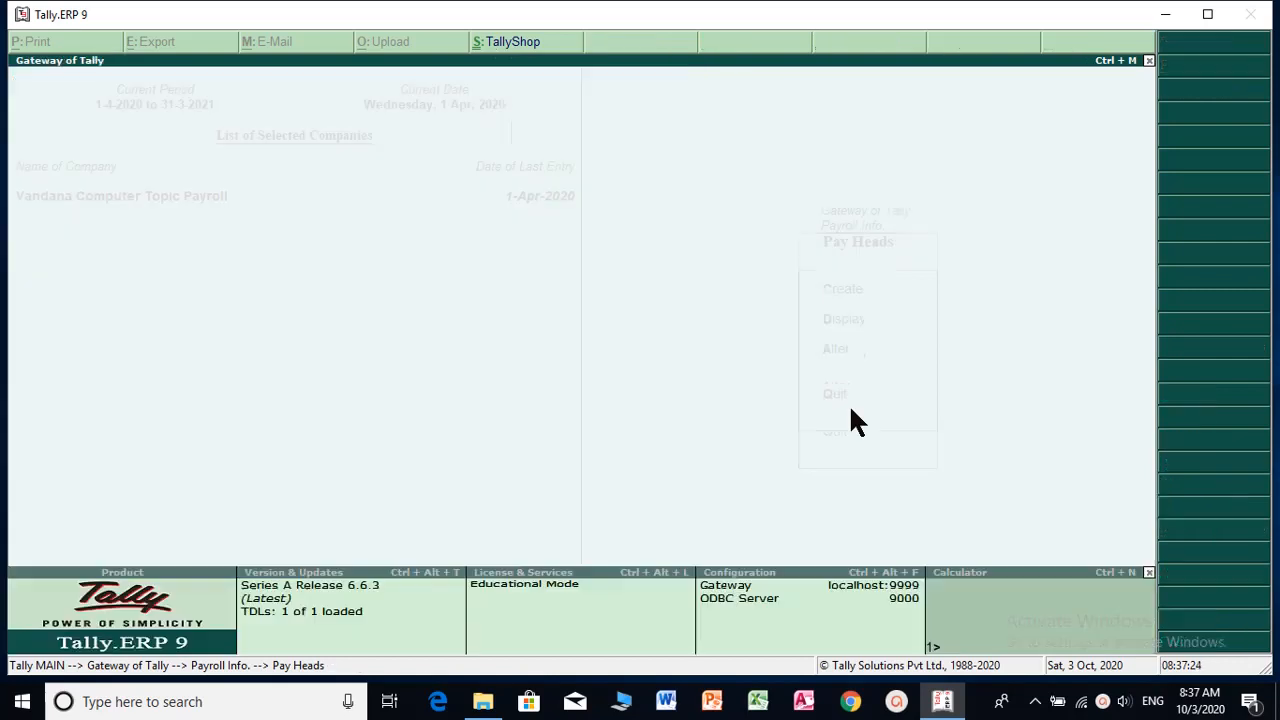
# Step: Open the Over Time Pay pay head for alteration and review its pay head type, income type and parent group, keeping each value
pyautogui.press('Down')
pyautogui.press('Return')
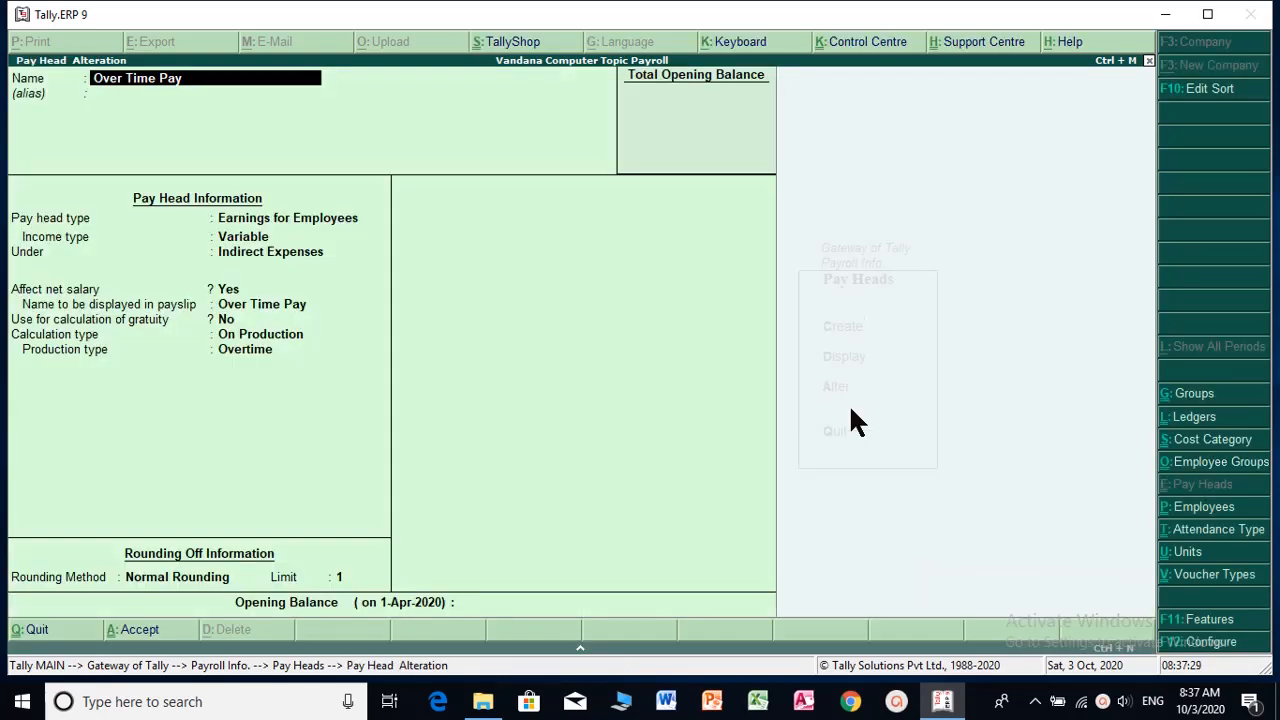
pyautogui.press('Return')
pyautogui.press('Return')
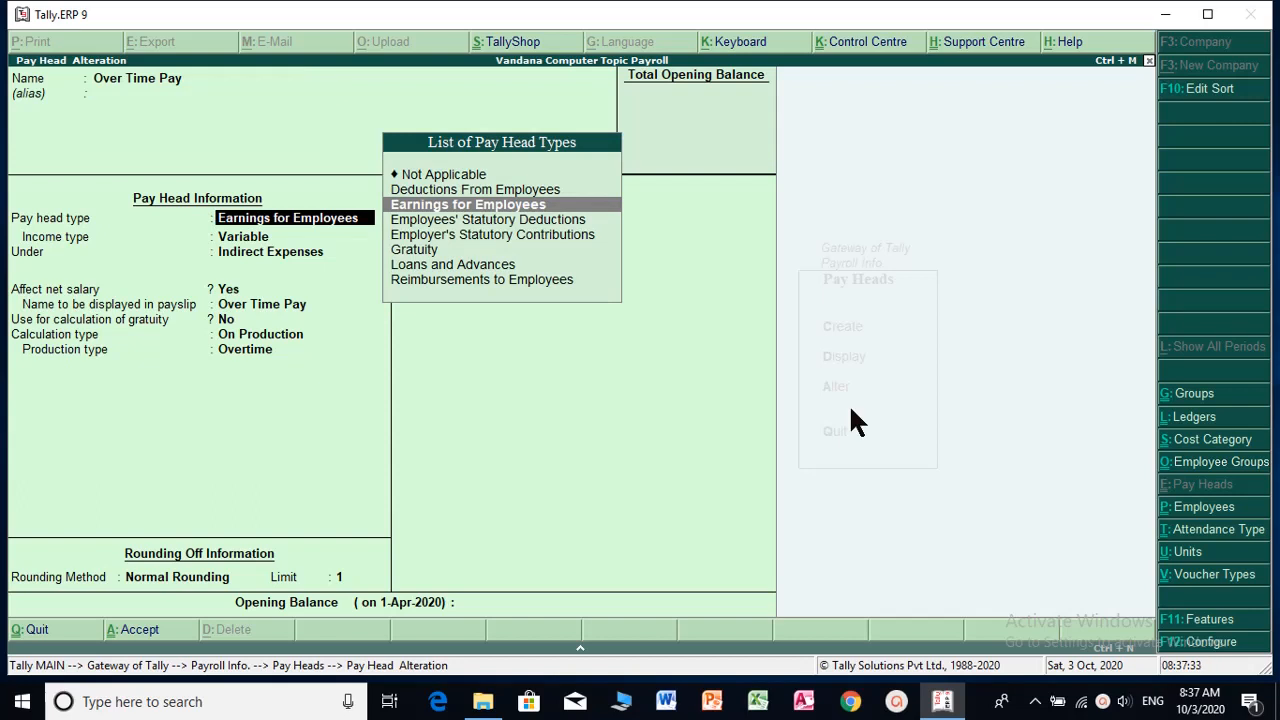
pyautogui.press('Return')
pyautogui.press('Return')
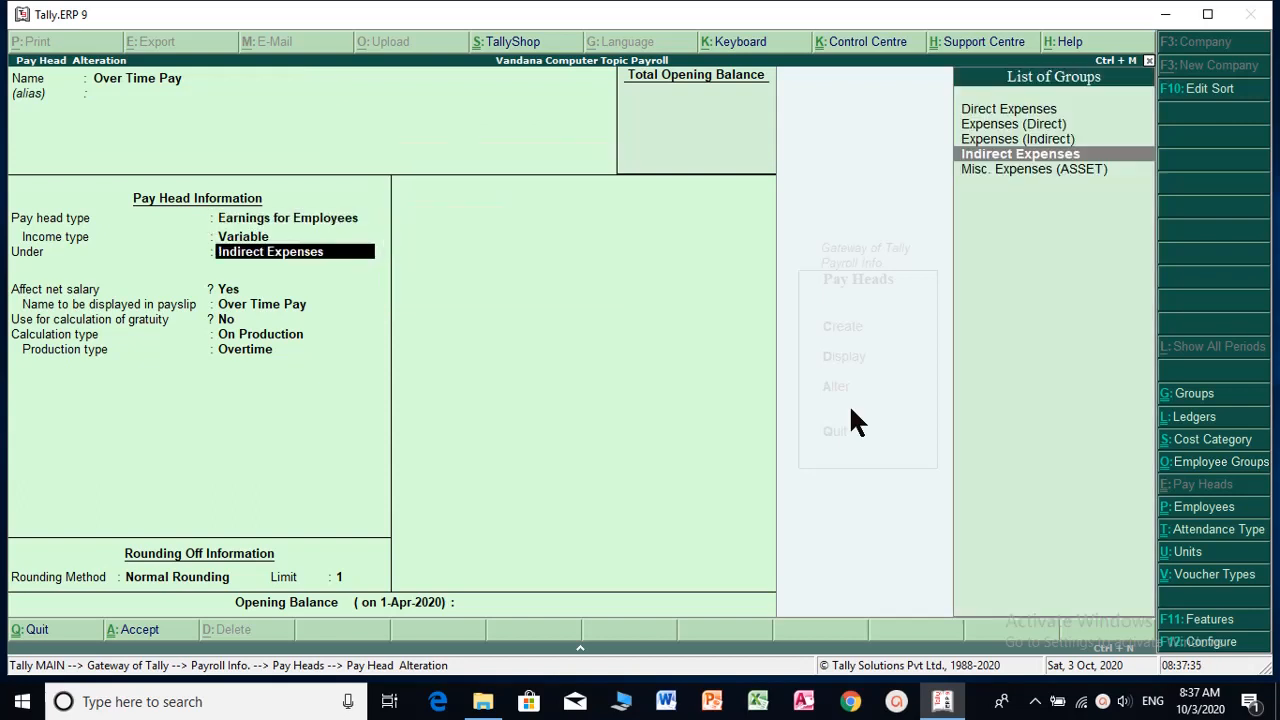
pyautogui.press('Return')
# Step: Review Over Time Pay's net salary effect, payslip name and gratuity option, keeping each value
pyautogui.press('Return')
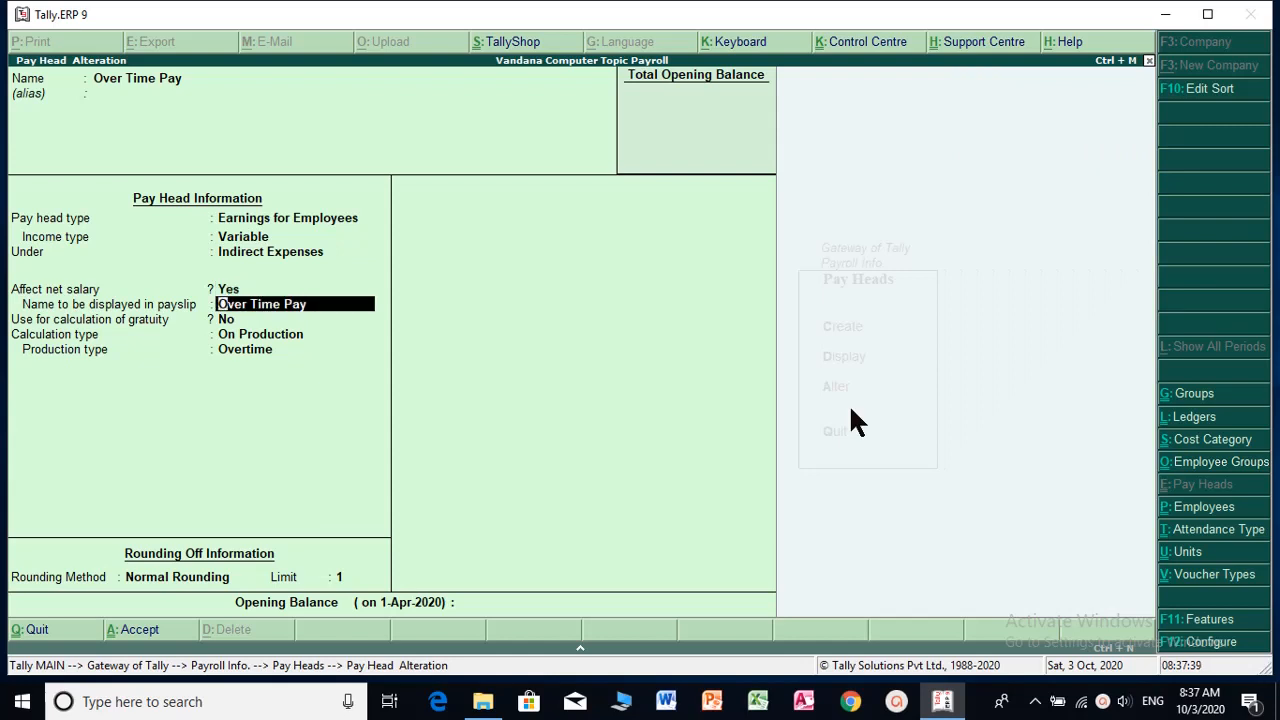
pyautogui.press('Return')
pyautogui.press('Return')
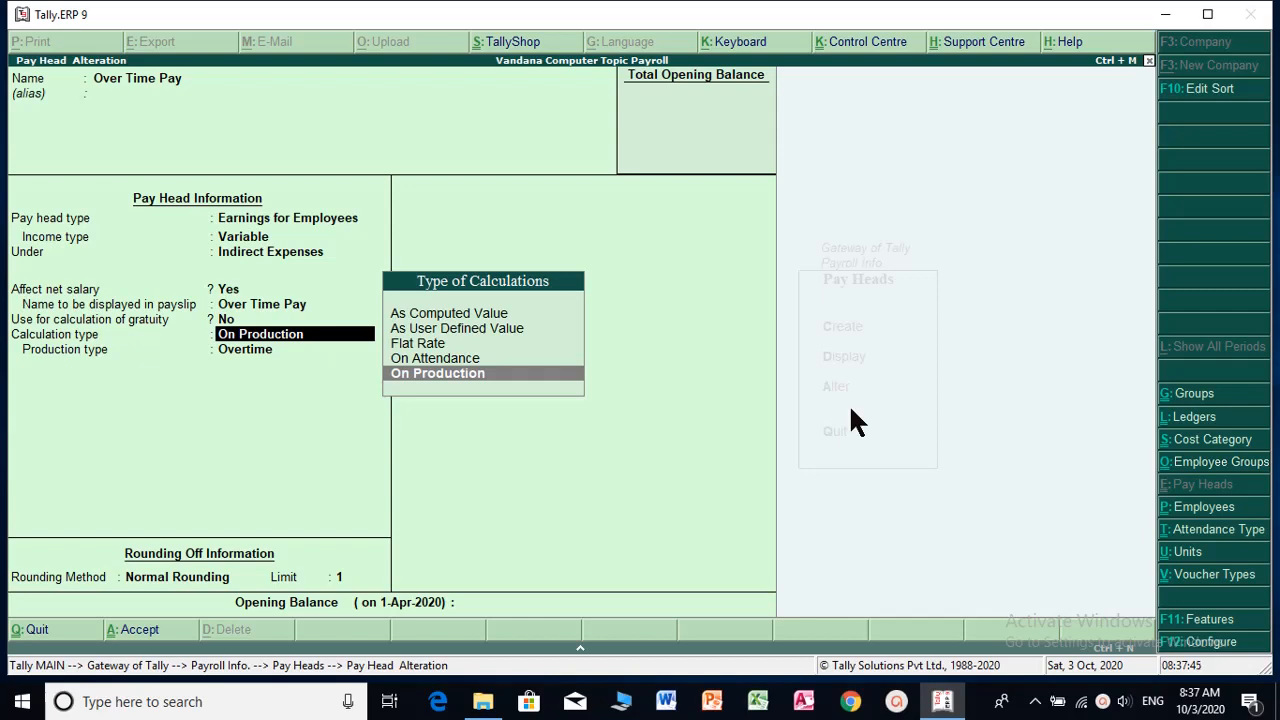
# Step: Compare the calculation types for Over Time Pay, keeping On Production with Overtime as the production type
pyautogui.press('Up')
pyautogui.press('Up')
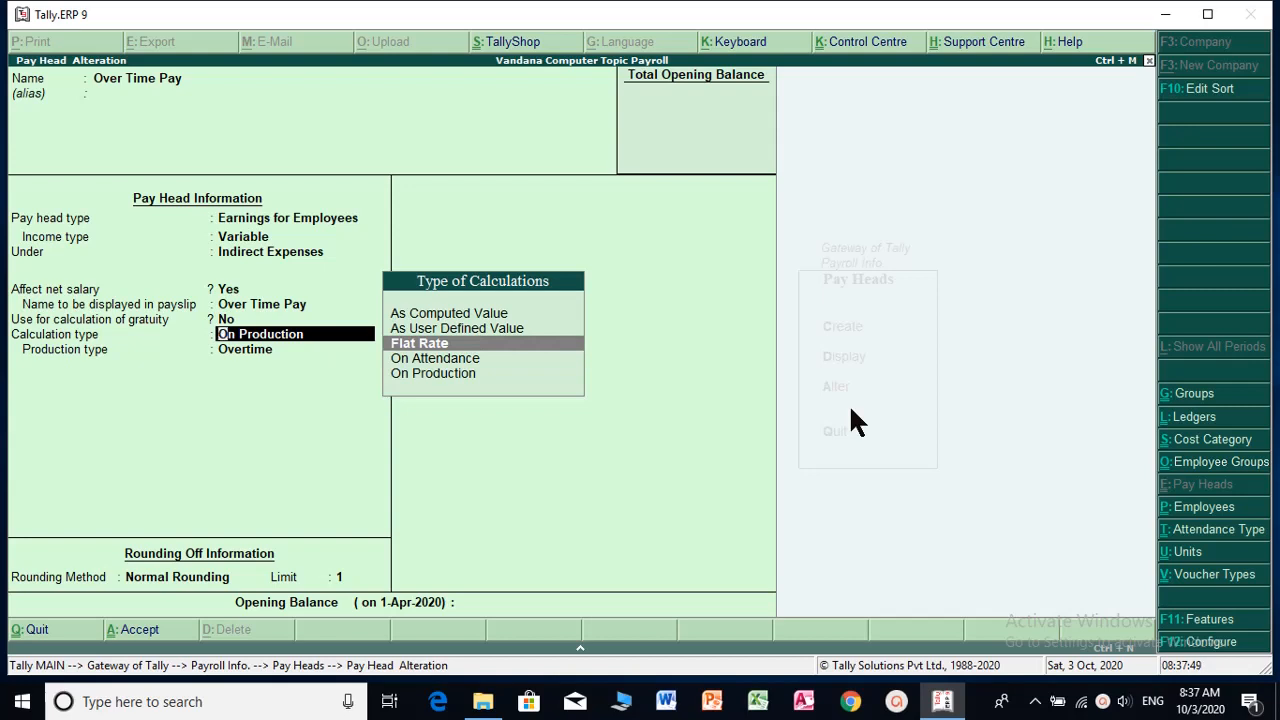
pyautogui.press('Down')
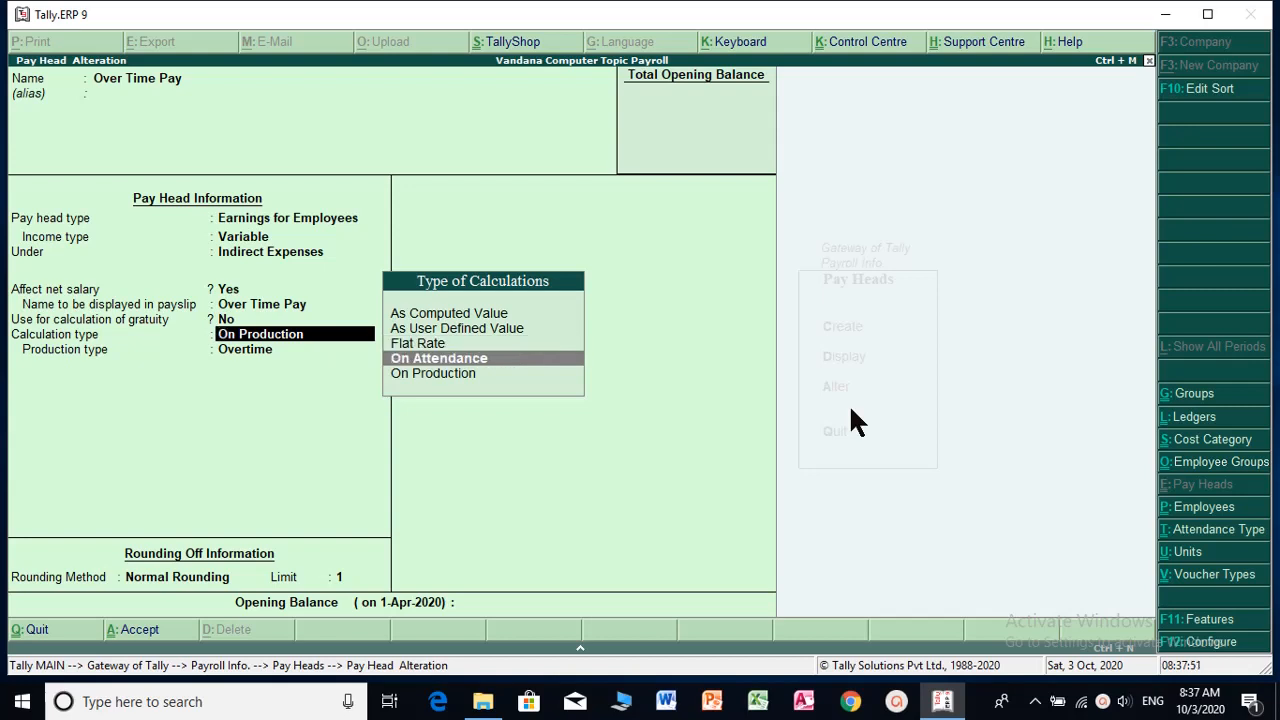
pyautogui.press('Down')
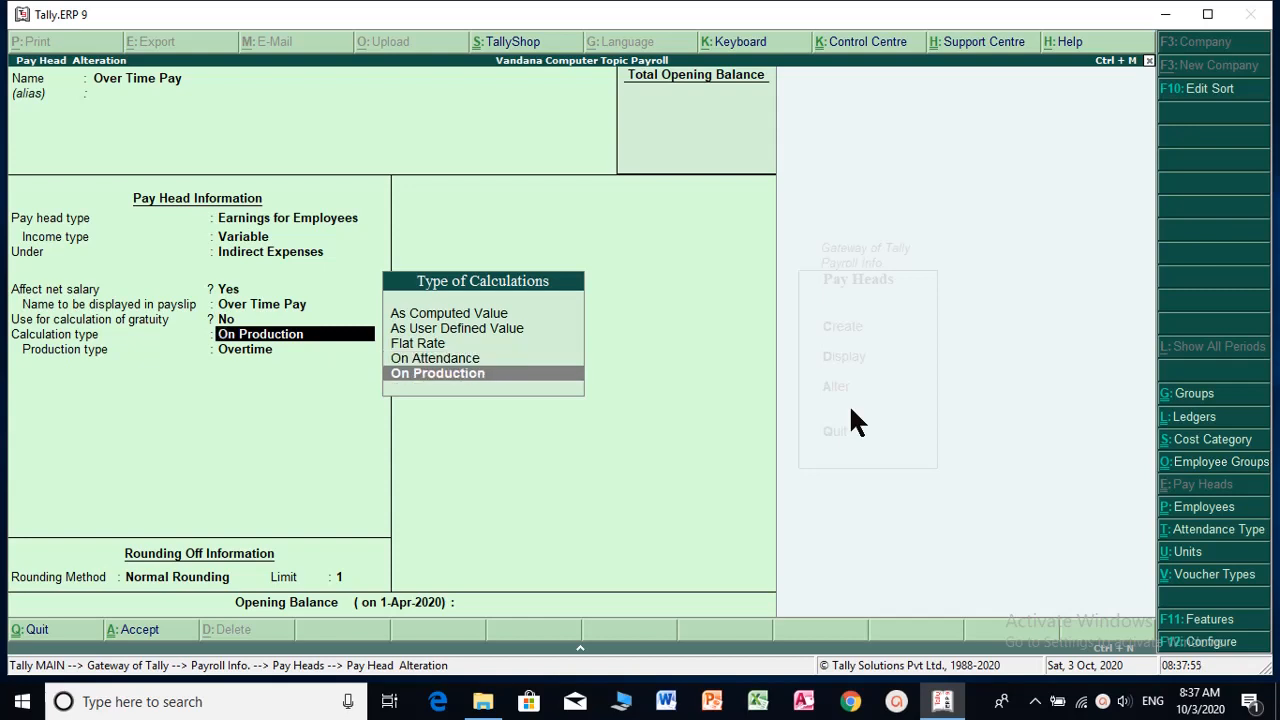
pyautogui.press('Return')
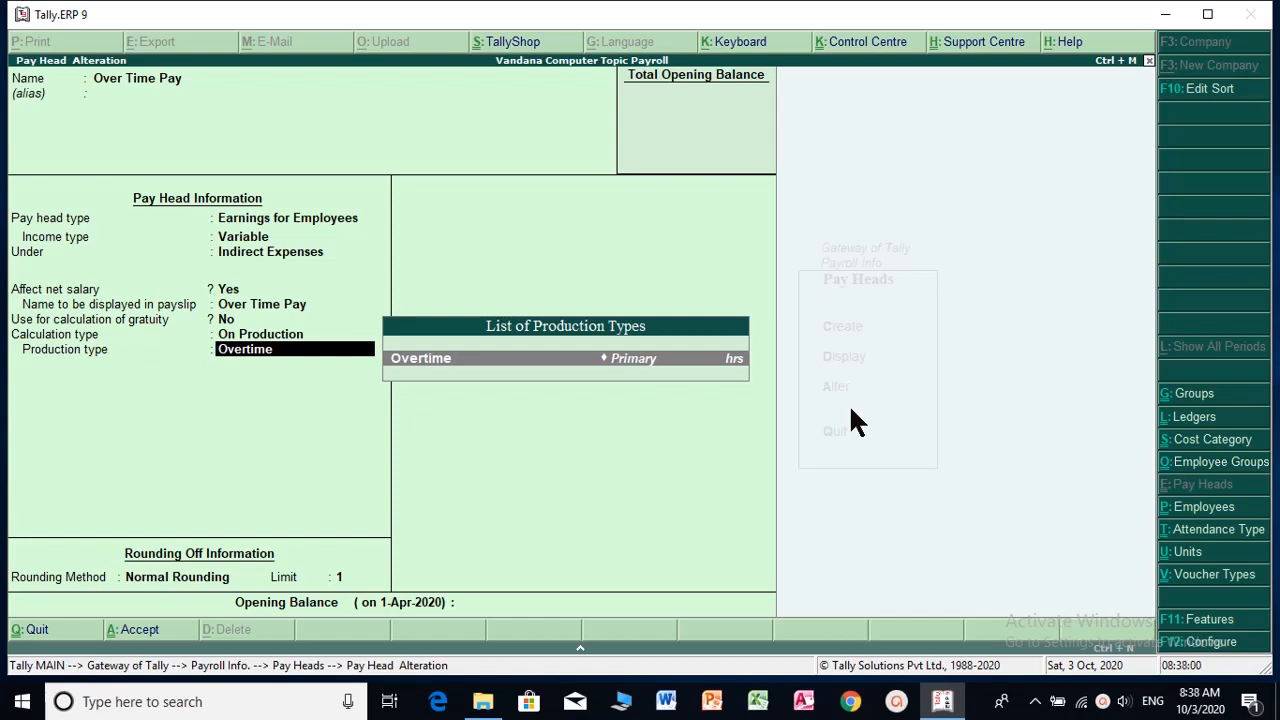
pyautogui.press('Return')
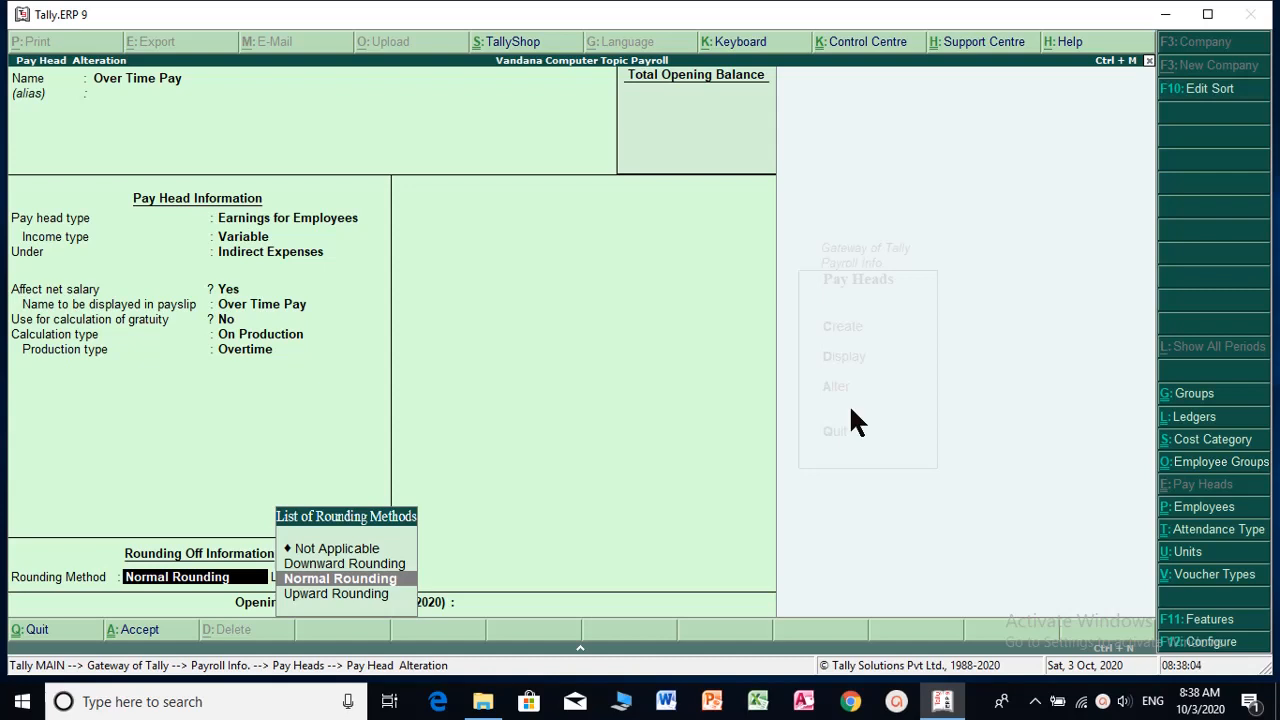
# Step: Keep Over Time Pay's Normal Rounding with a limit of 1 and accept the pay head
pyautogui.press('Return')
pyautogui.press('Return')
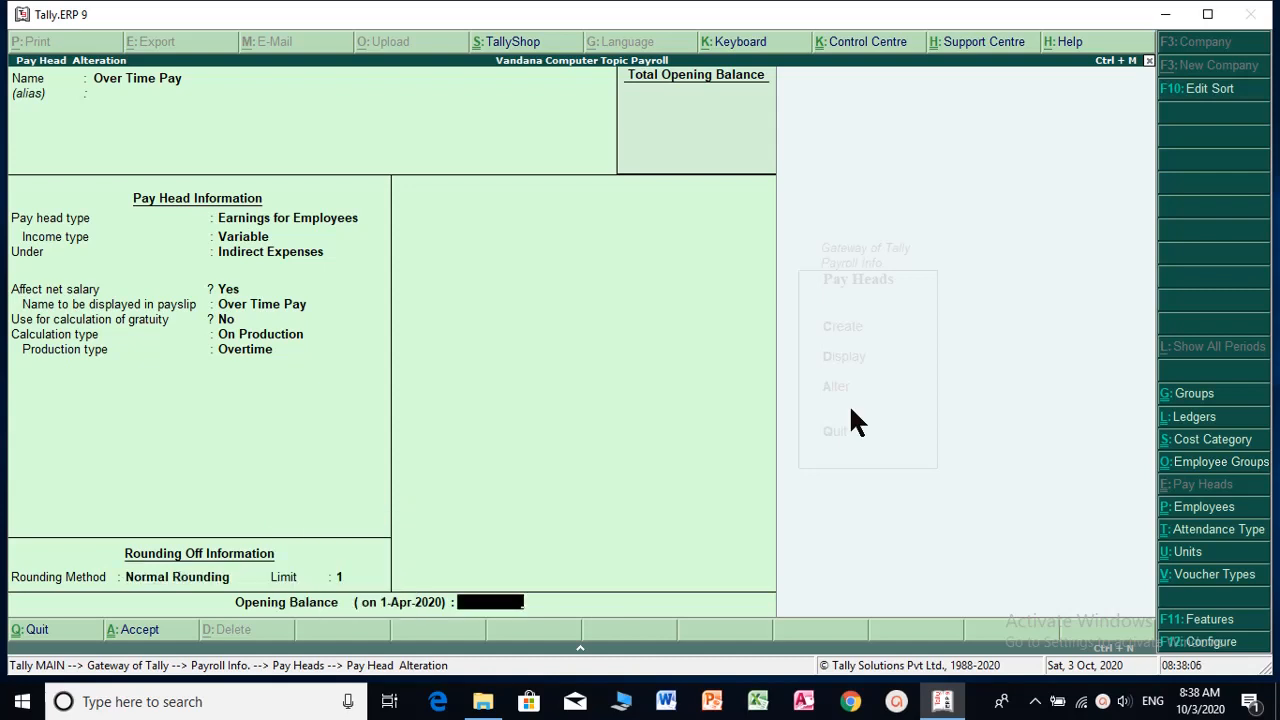
pyautogui.press('Return')
pyautogui.press('Return')
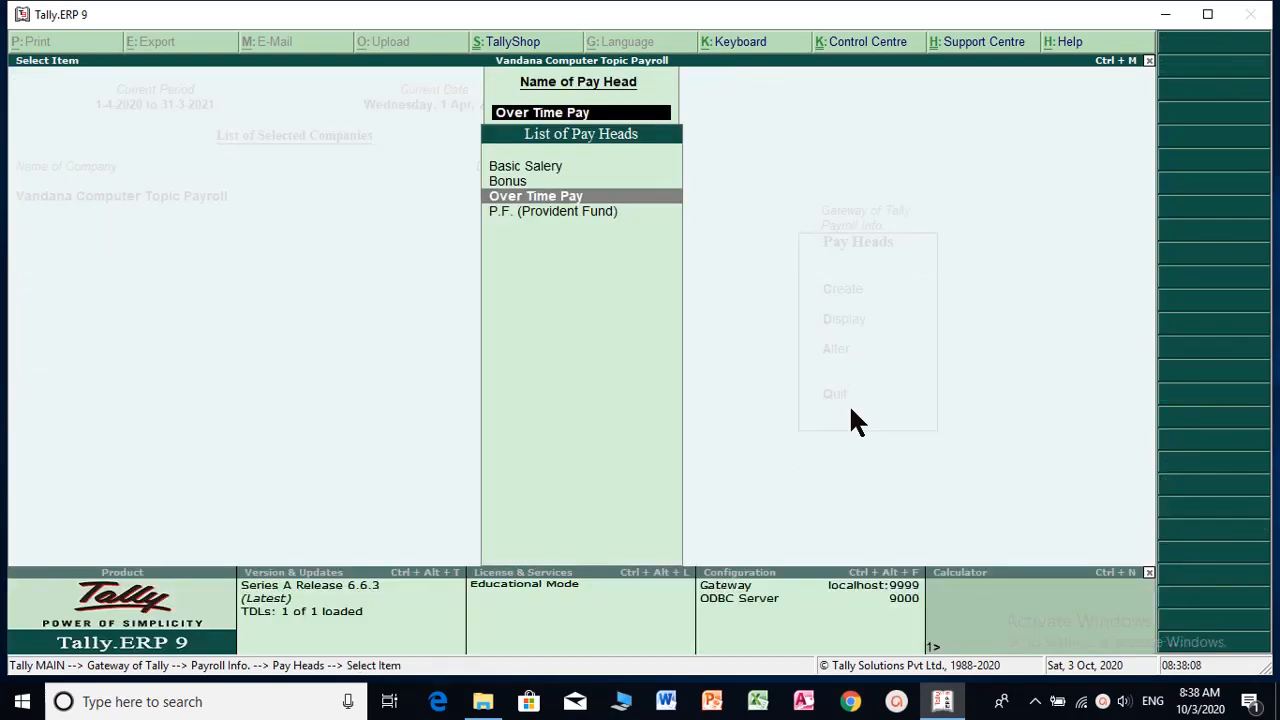
# Step: Open the P.F. (Provident Fund) pay head for alteration and review its pay head type and parent group, keeping both values
pyautogui.press('Down')
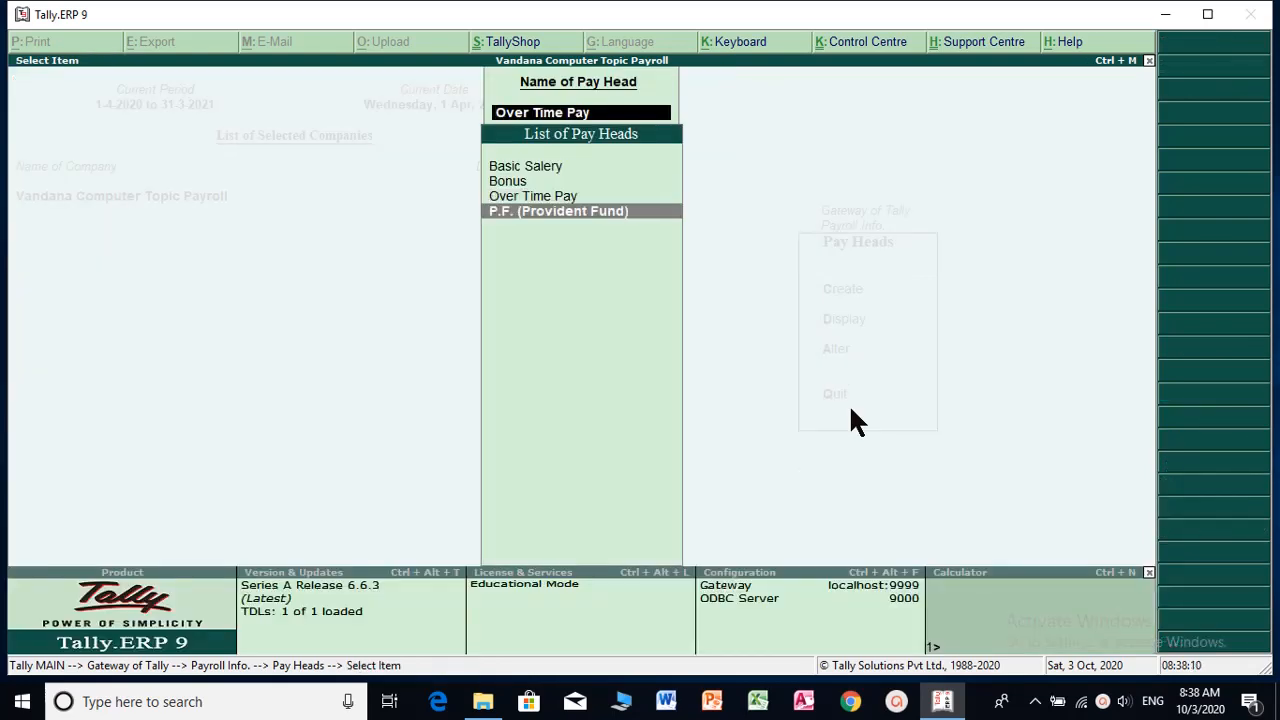
pyautogui.press('Return')
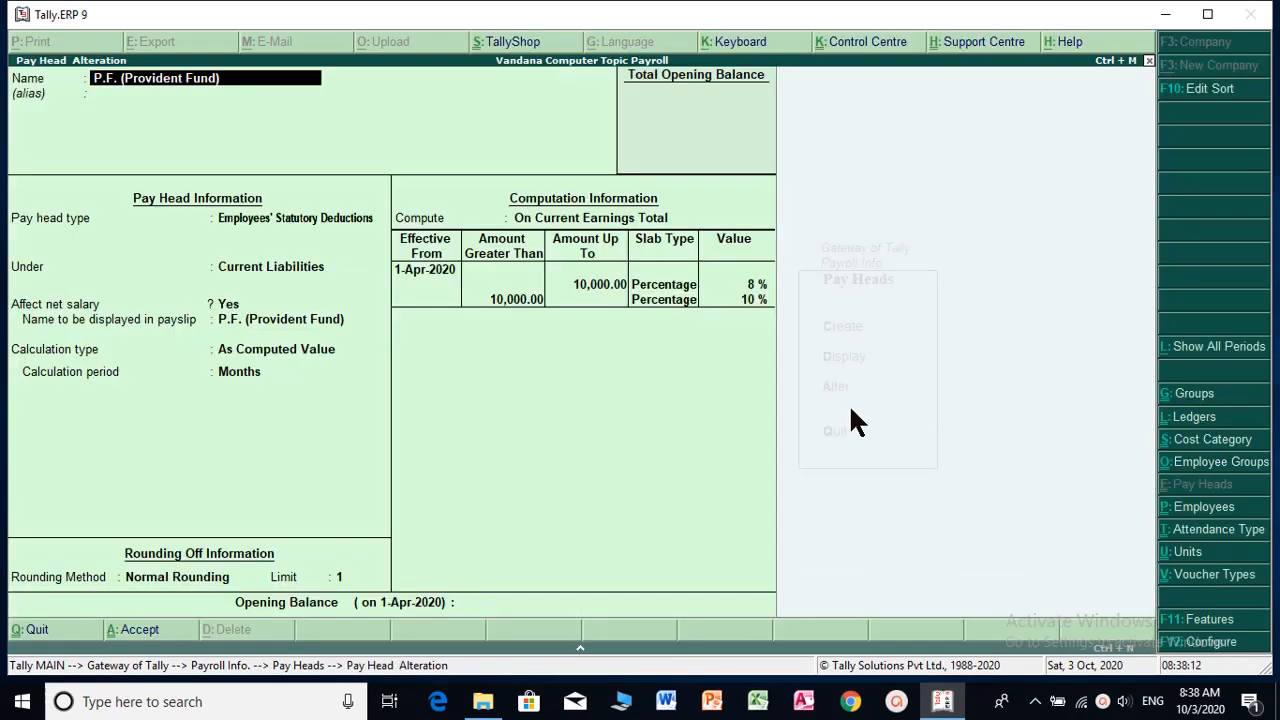
pyautogui.press('Return')
pyautogui.press('Return')
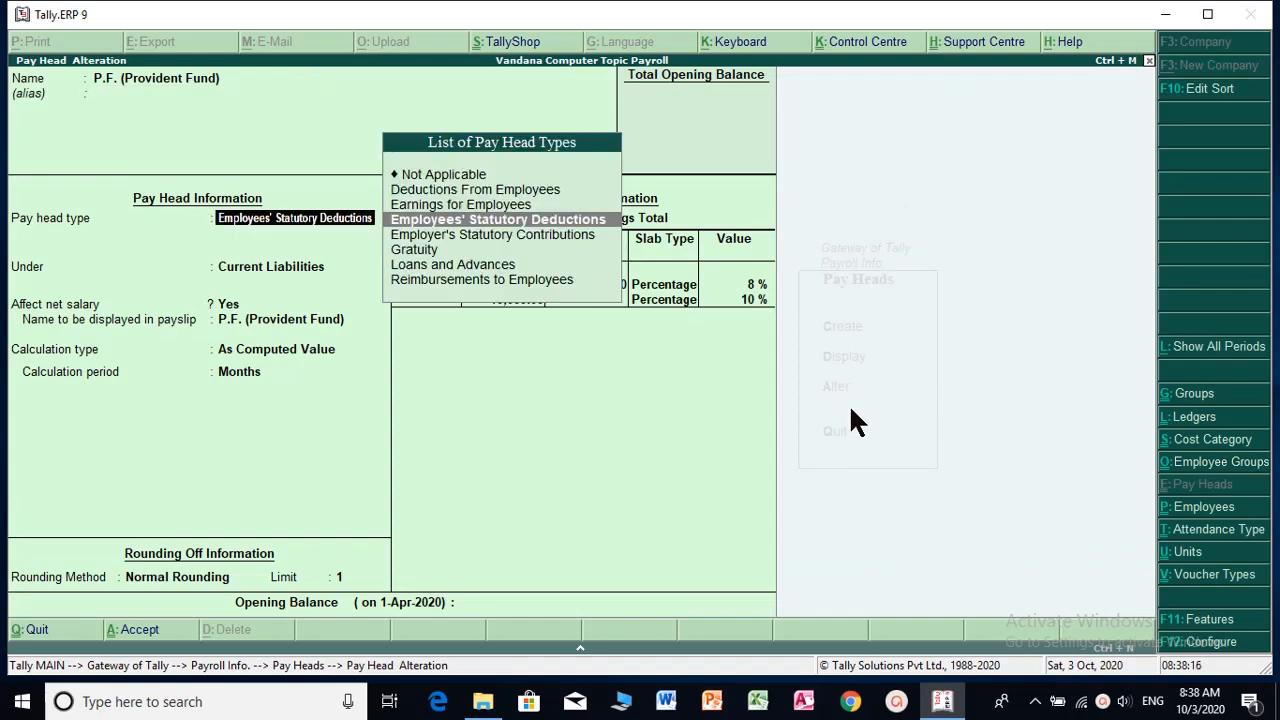
pyautogui.press('Return')
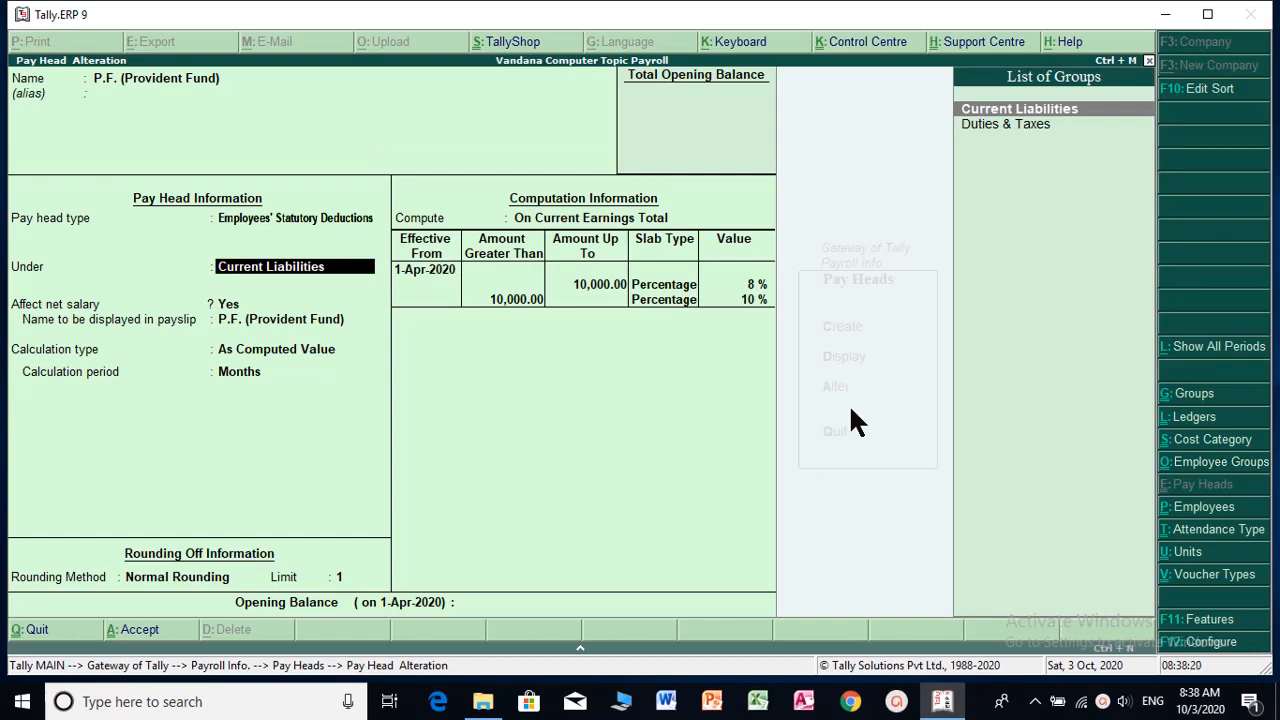
pyautogui.press('Return')
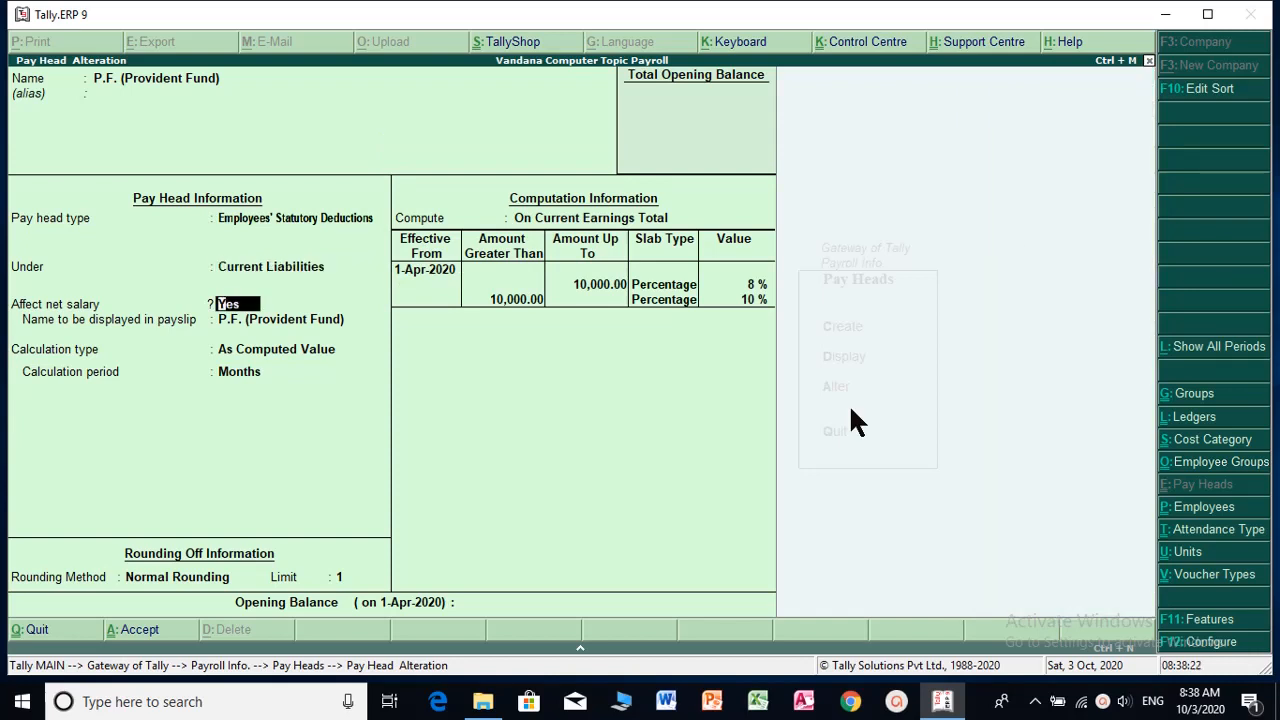
# Step: Review P.F. (Provident Fund)'s net salary effect, payslip name and rounding settings, keeping each value
pyautogui.press('Return')
pyautogui.press('Return')
pyautogui.press('BackSpace')
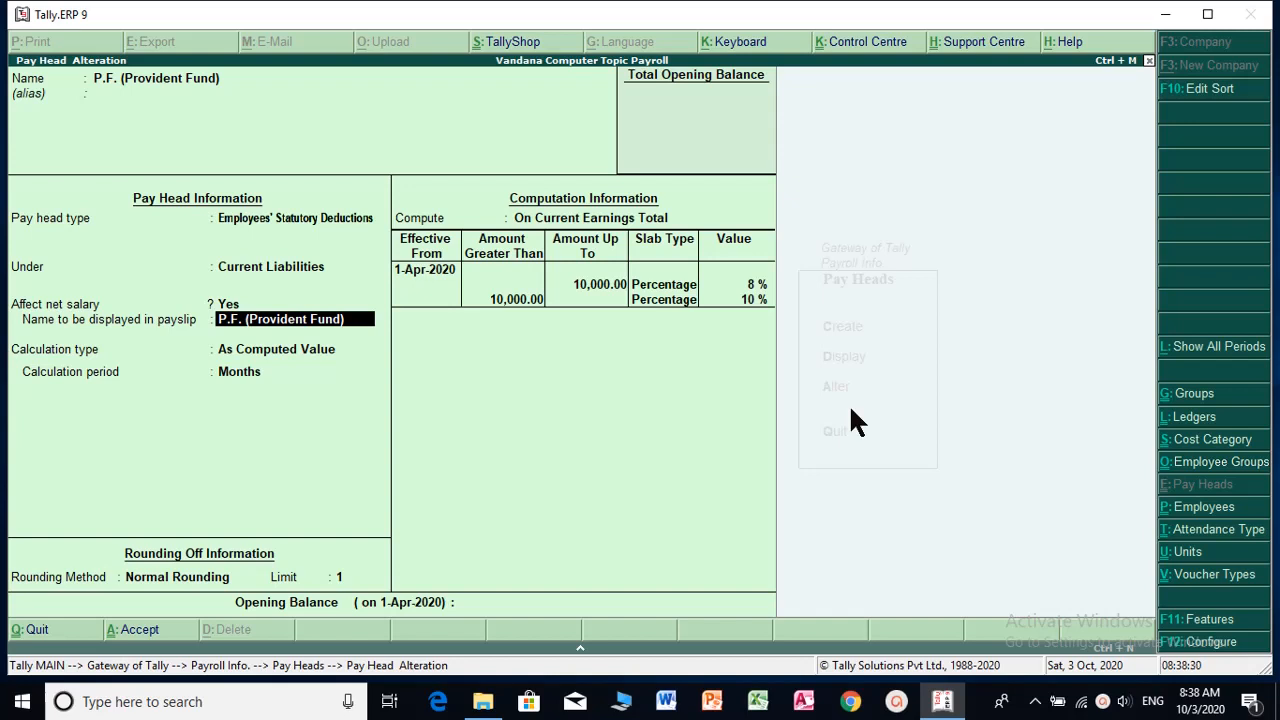
pyautogui.press('Return')
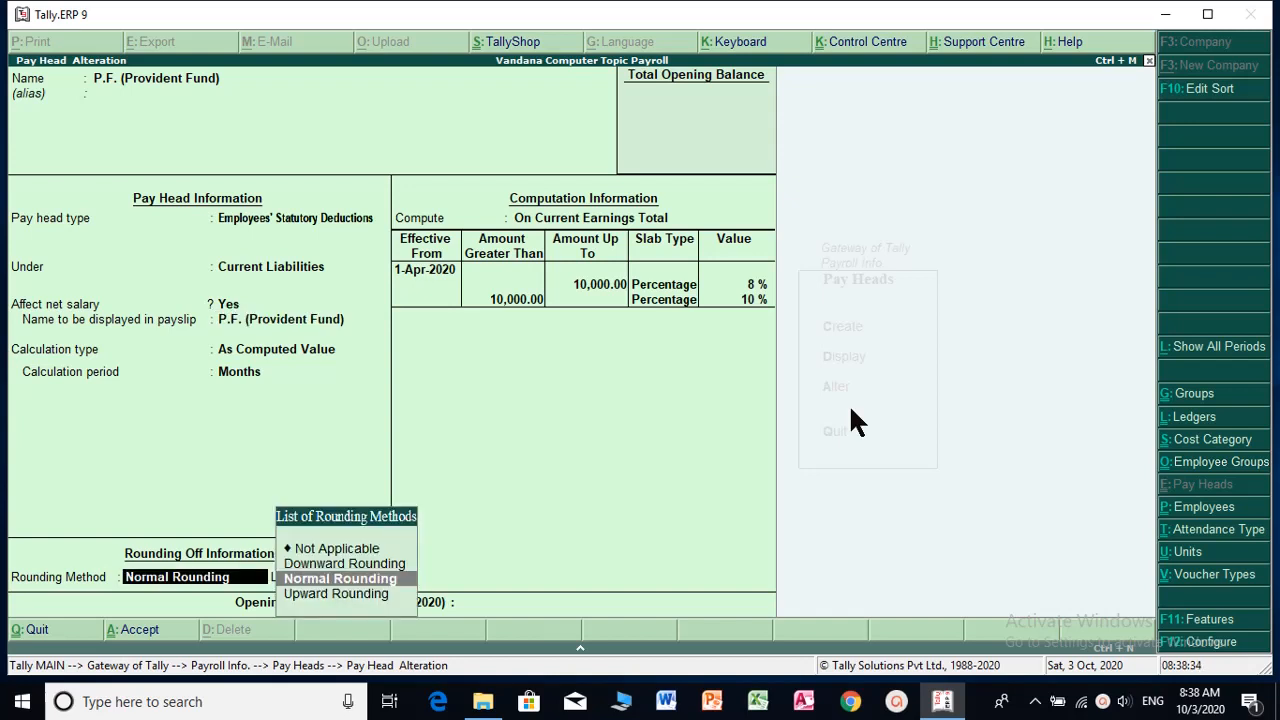
pyautogui.press('Return')
pyautogui.press('Return')
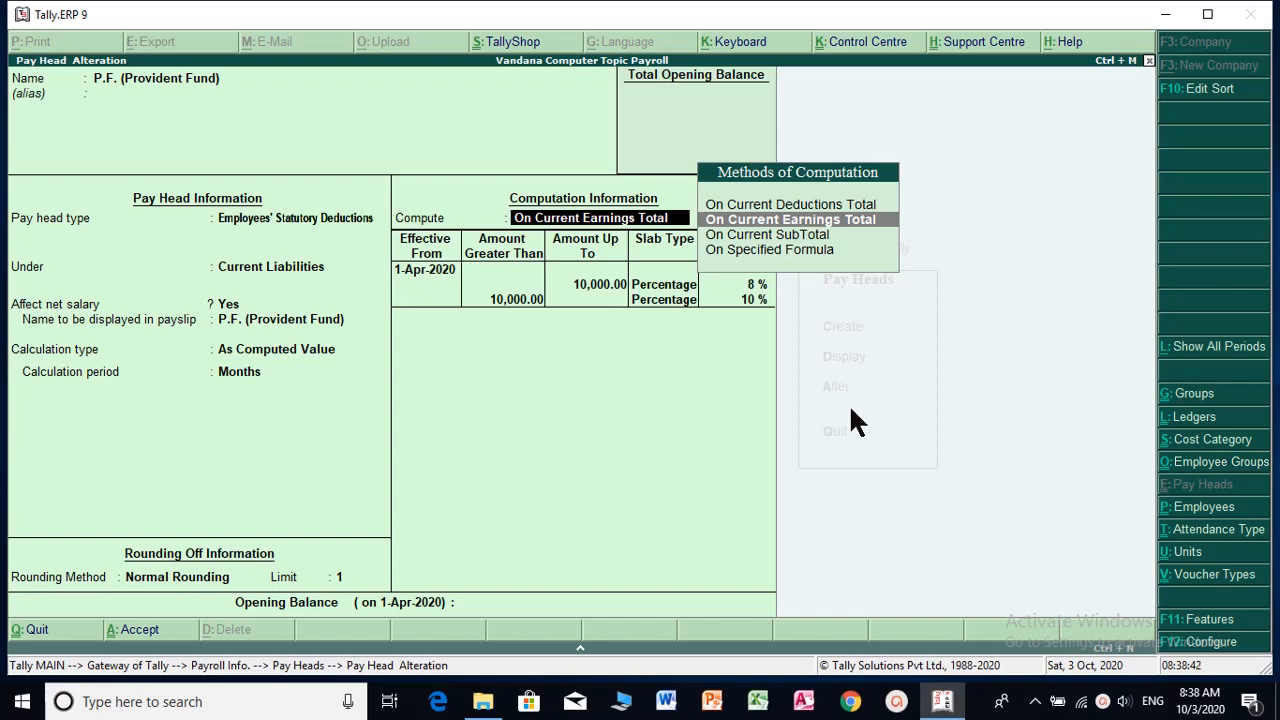
# Step: Compare the computation methods for P.F. (Provident Fund), keeping On Current Earnings Total
pyautogui.press('Down')
pyautogui.press('Down')
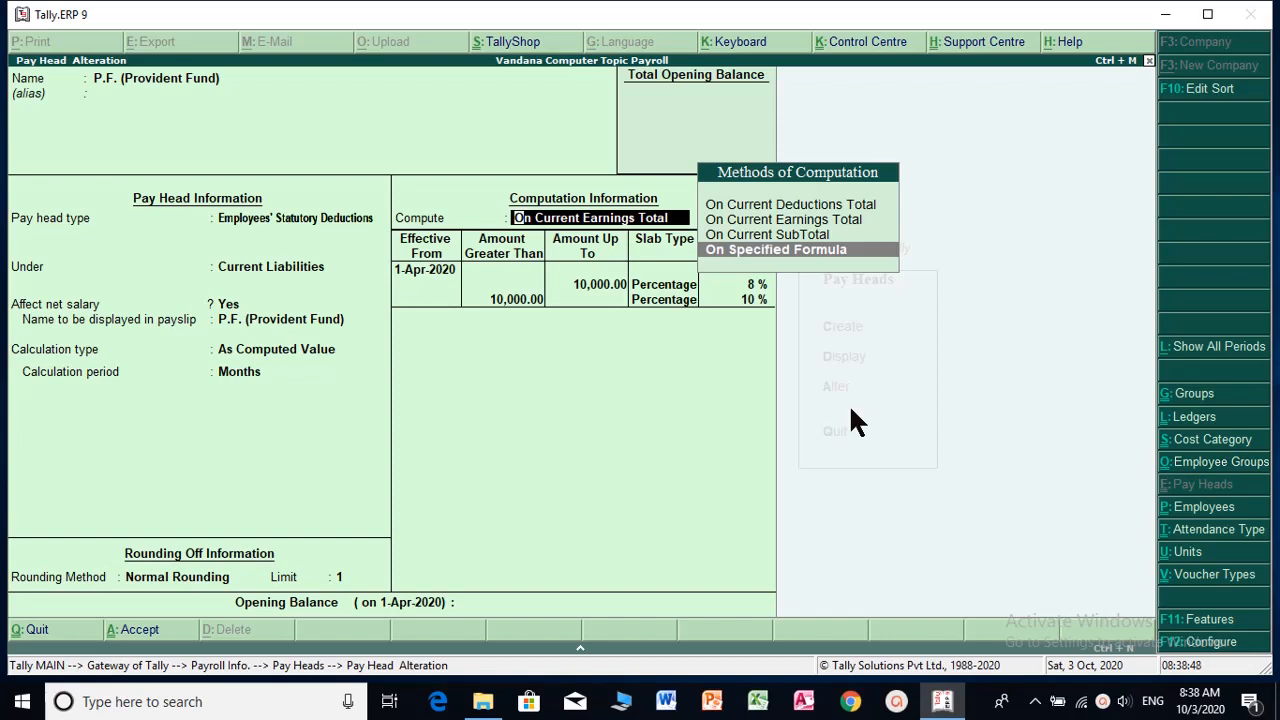
pyautogui.press('Up')
pyautogui.press('Up')
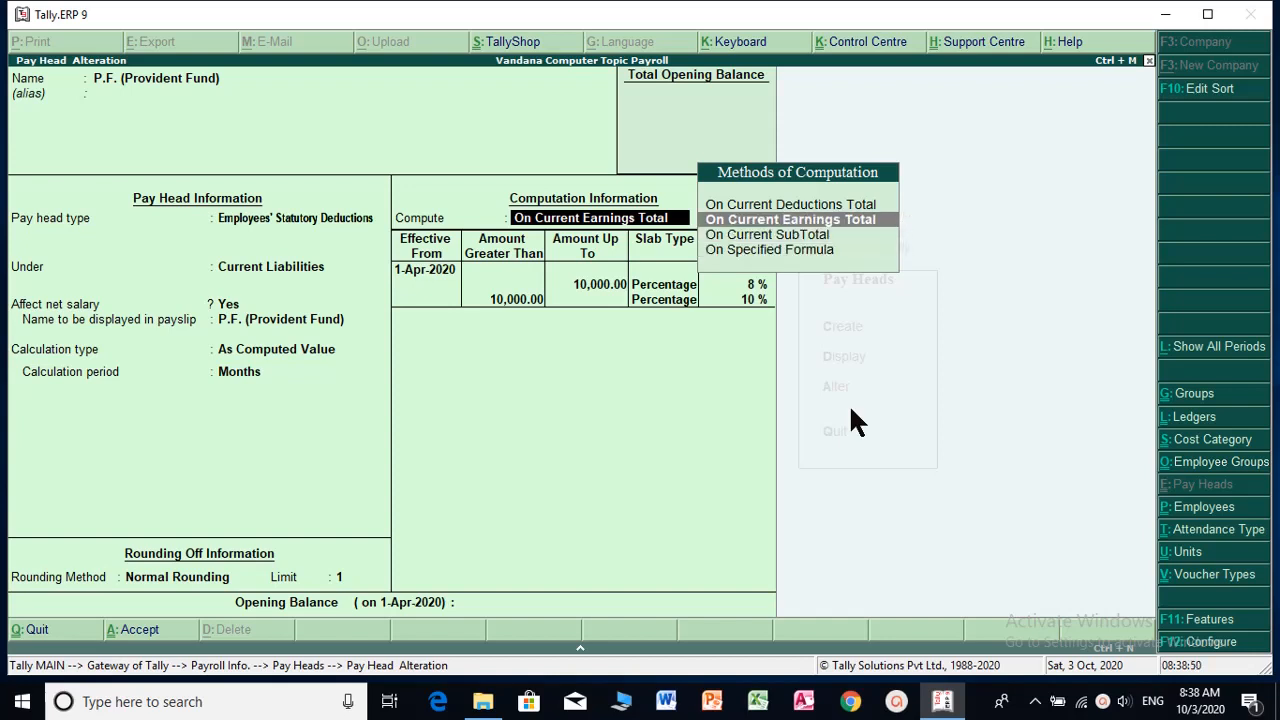
pyautogui.press('Return')
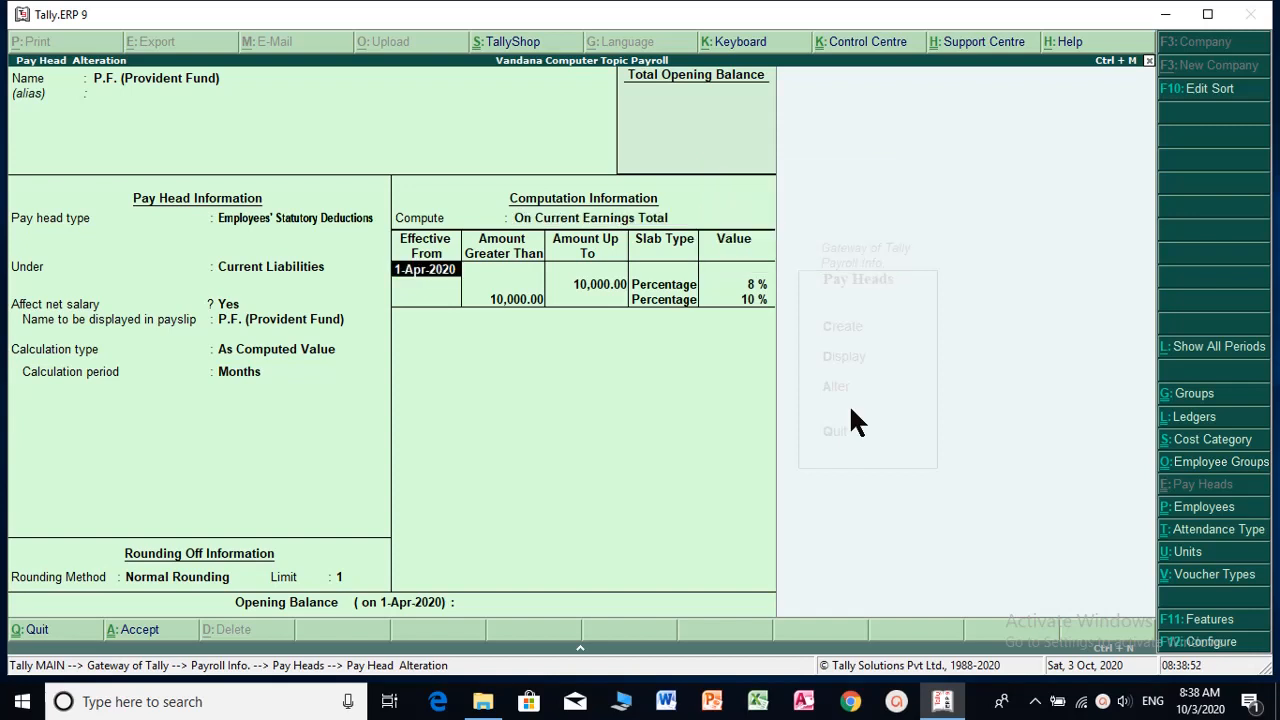
# Step: Keep P.F. (Provident Fund)'s slabs from 1-Apr-2020 at 8% up to 10,000 and 10% above it, and accept the pay head
pyautogui.press('Return')
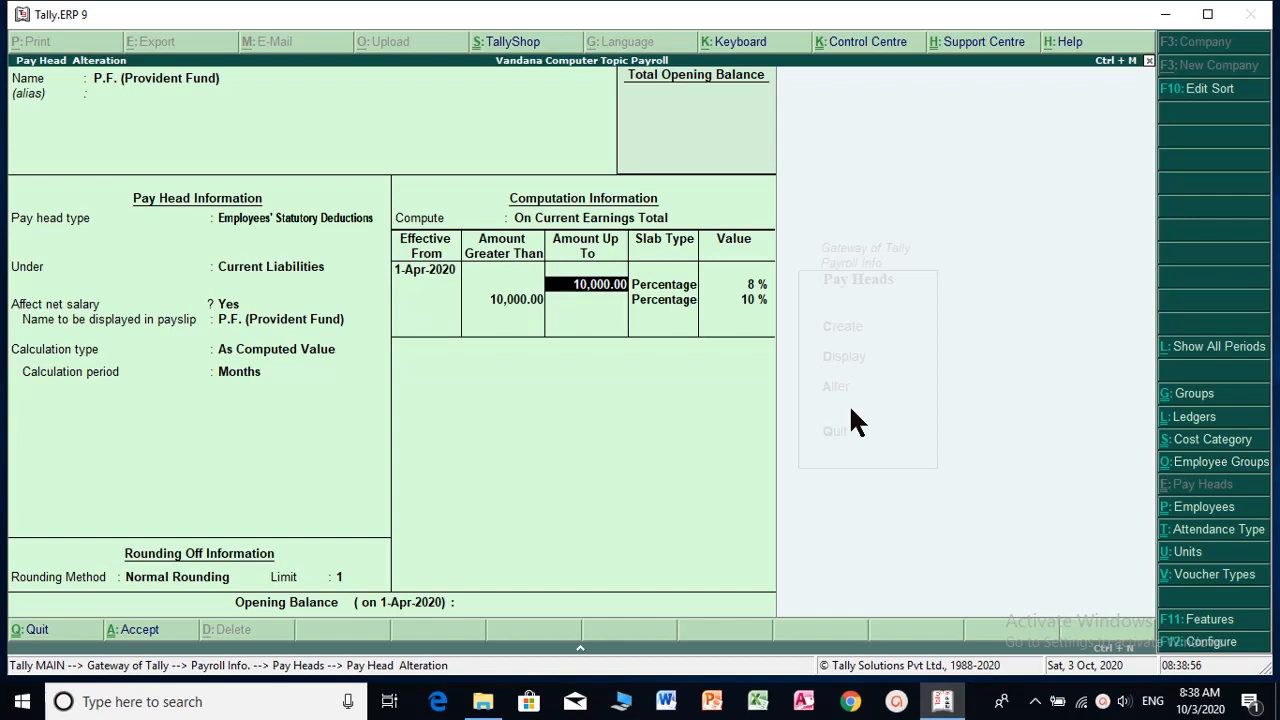
pyautogui.press('Return')
pyautogui.press('Return')
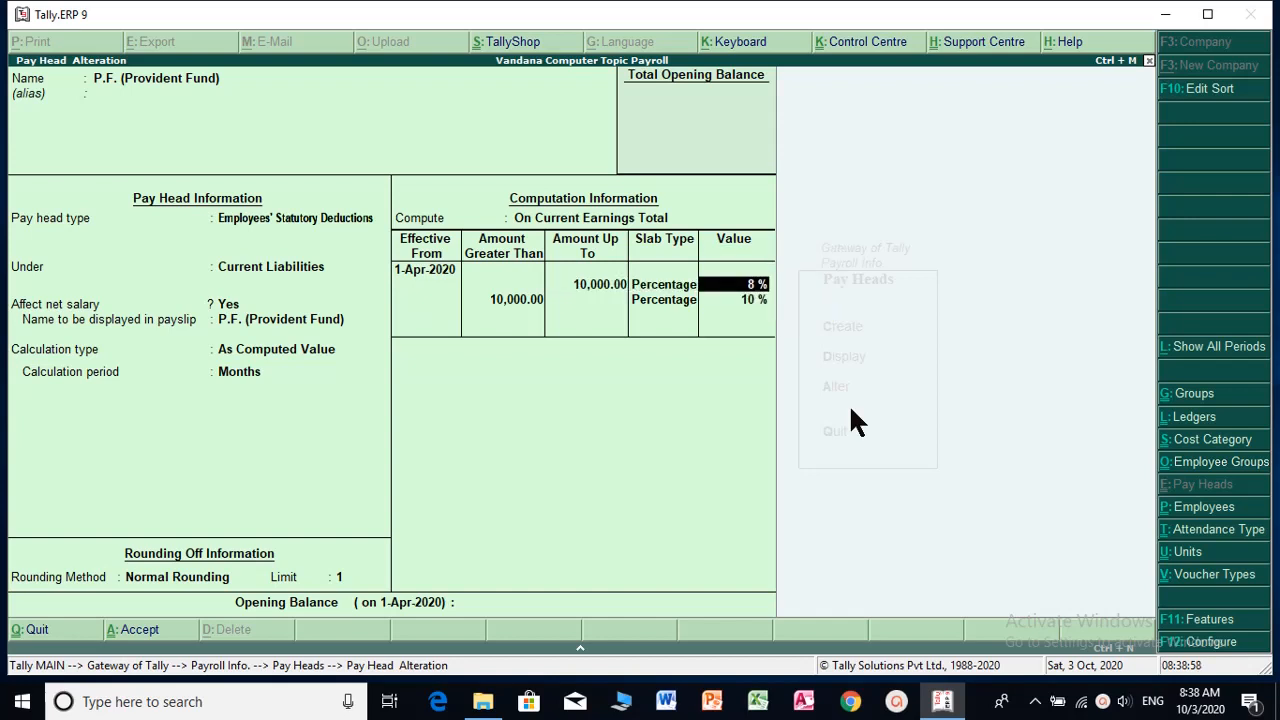
pyautogui.press('Return')
pyautogui.press('Return')
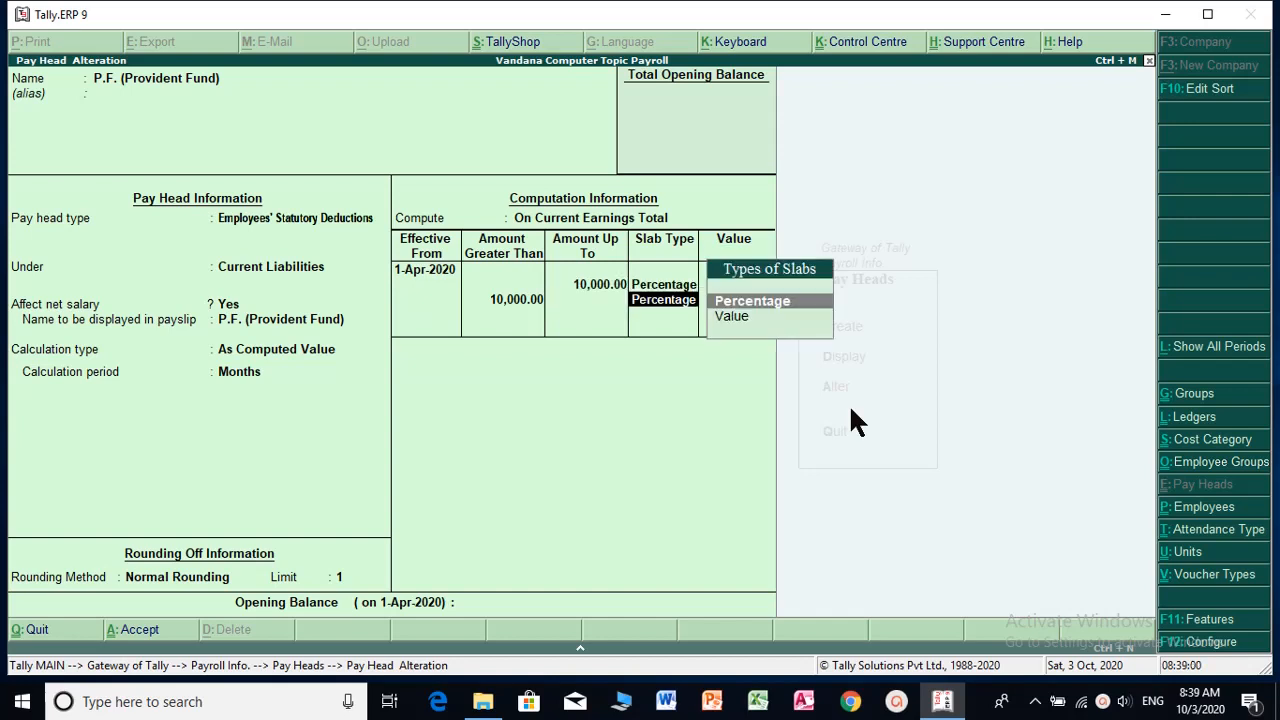
pyautogui.press('Return')
pyautogui.press('Return')
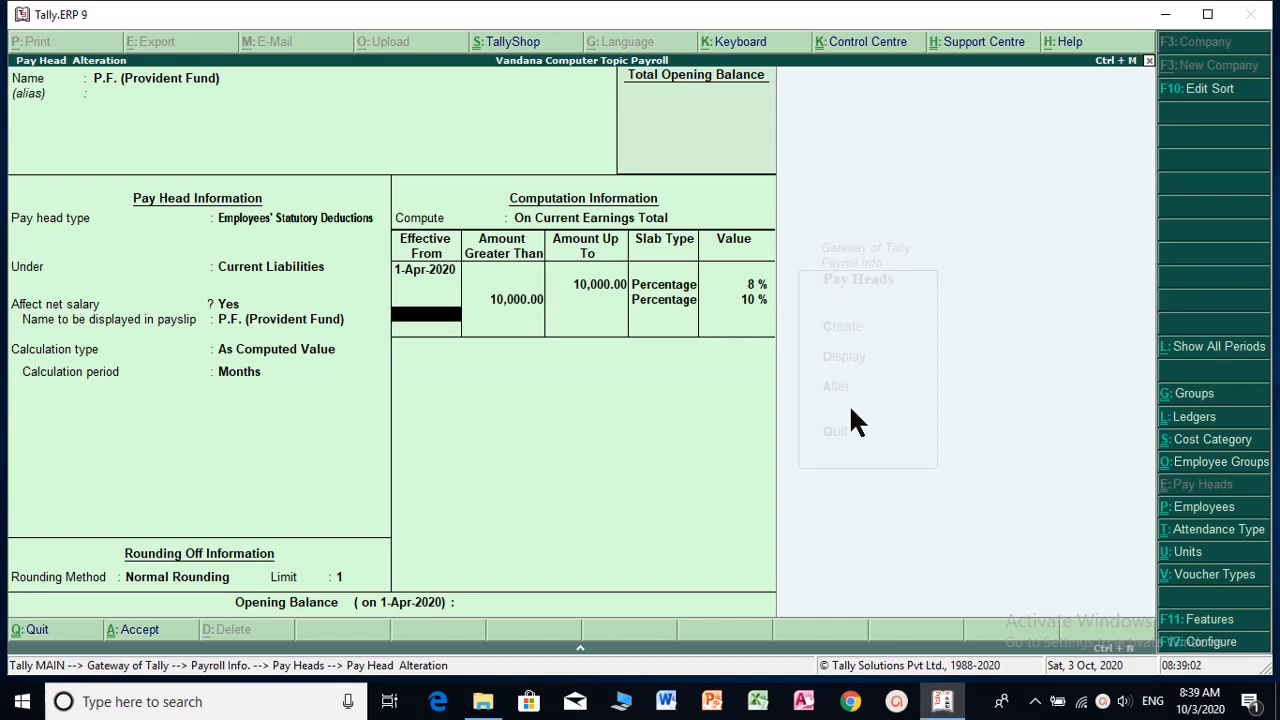
pyautogui.press('Return')
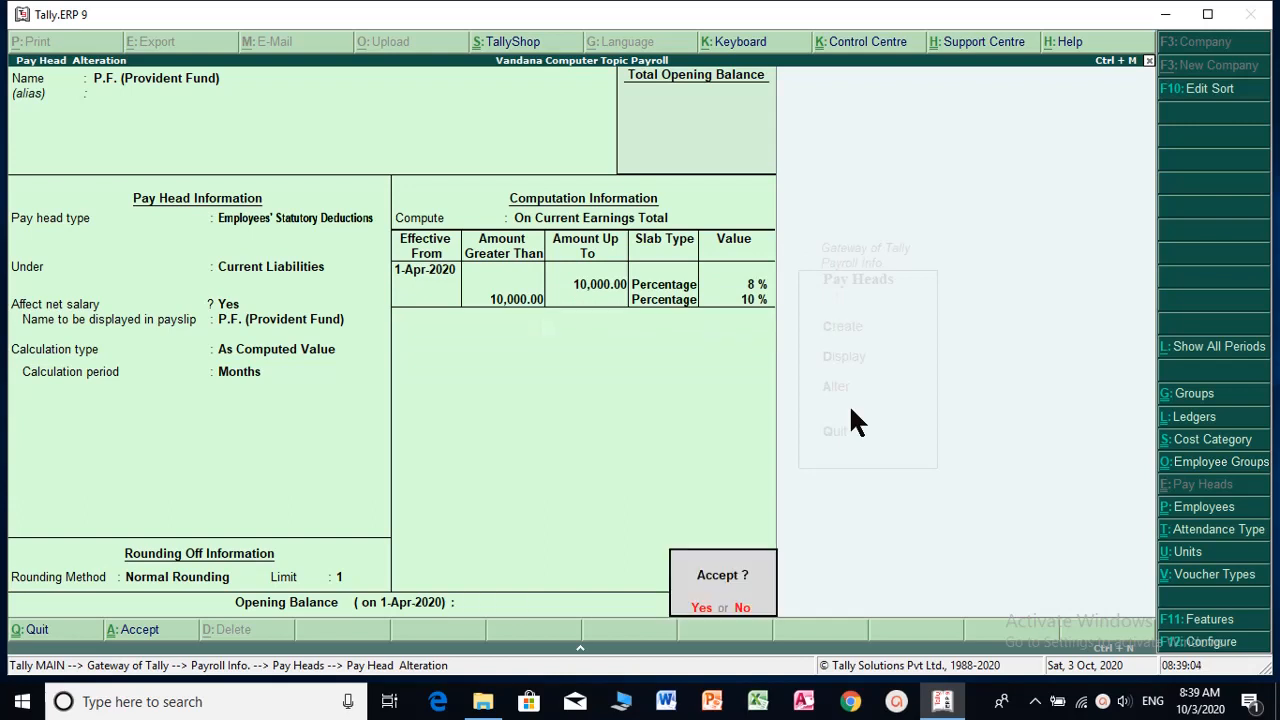
pyautogui.press('Return')
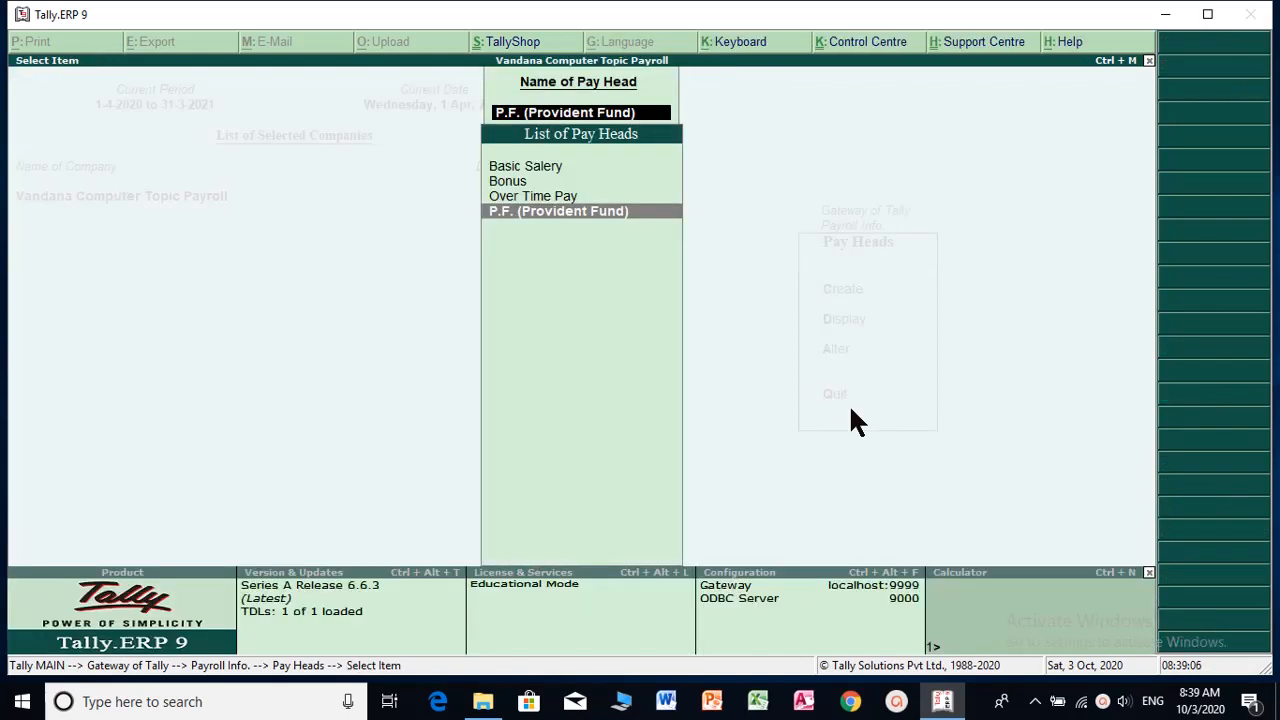
# Step: Return to the Payroll Info. masters and go over them from Employee Categories down to Salary Details
pyautogui.press('Escape')
pyautogui.press('Escape')
pyautogui.press('Escape')
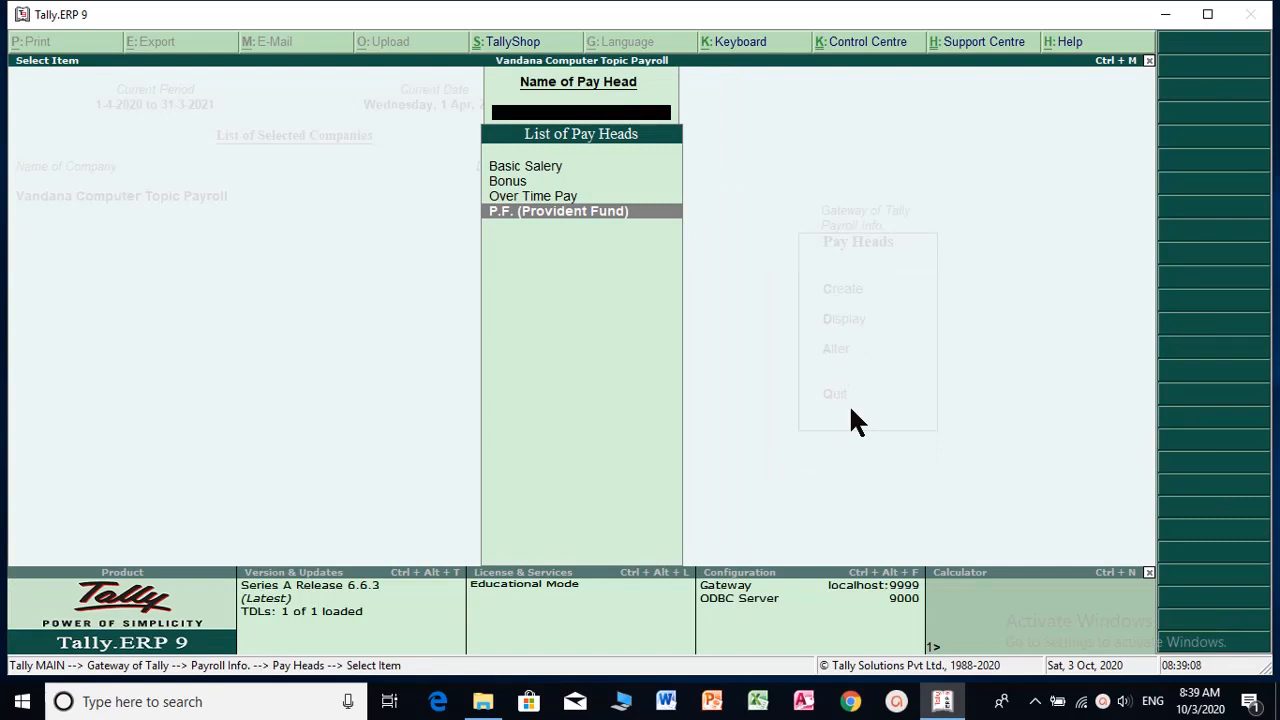
pyautogui.press('Up')
pyautogui.press('Up')
pyautogui.press('Up')
pyautogui.press('Up')
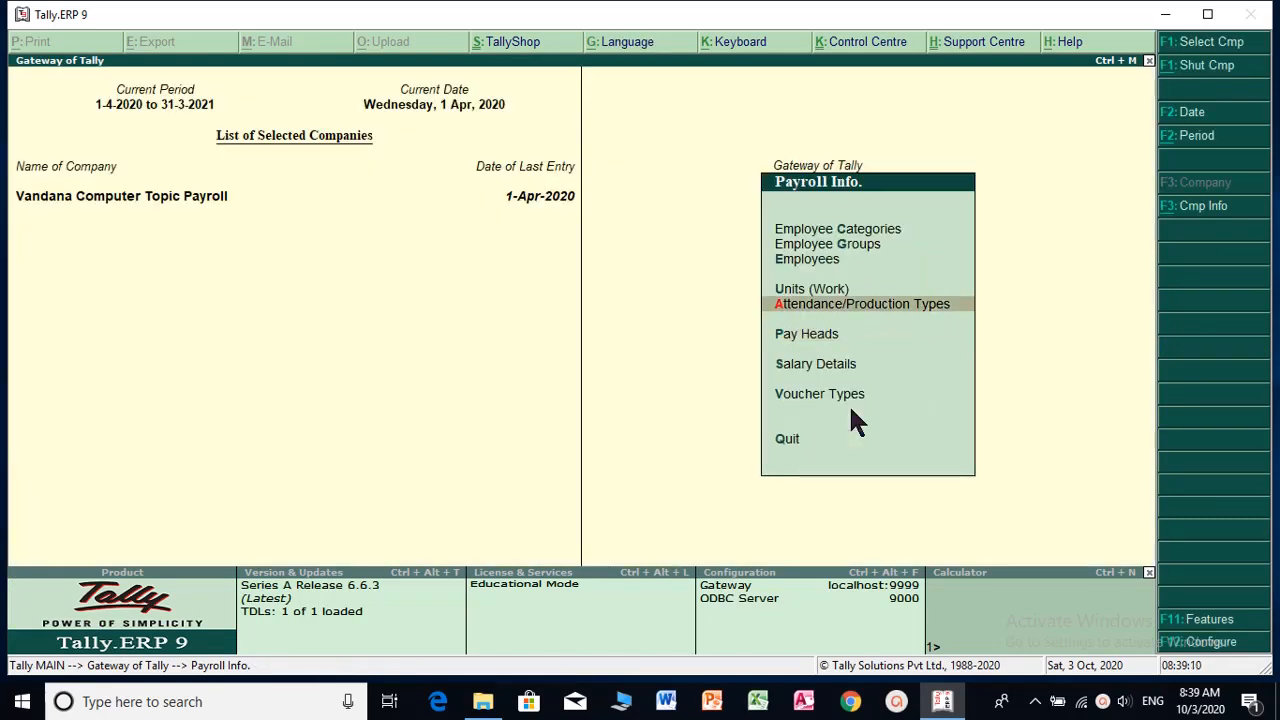
pyautogui.press('Up')
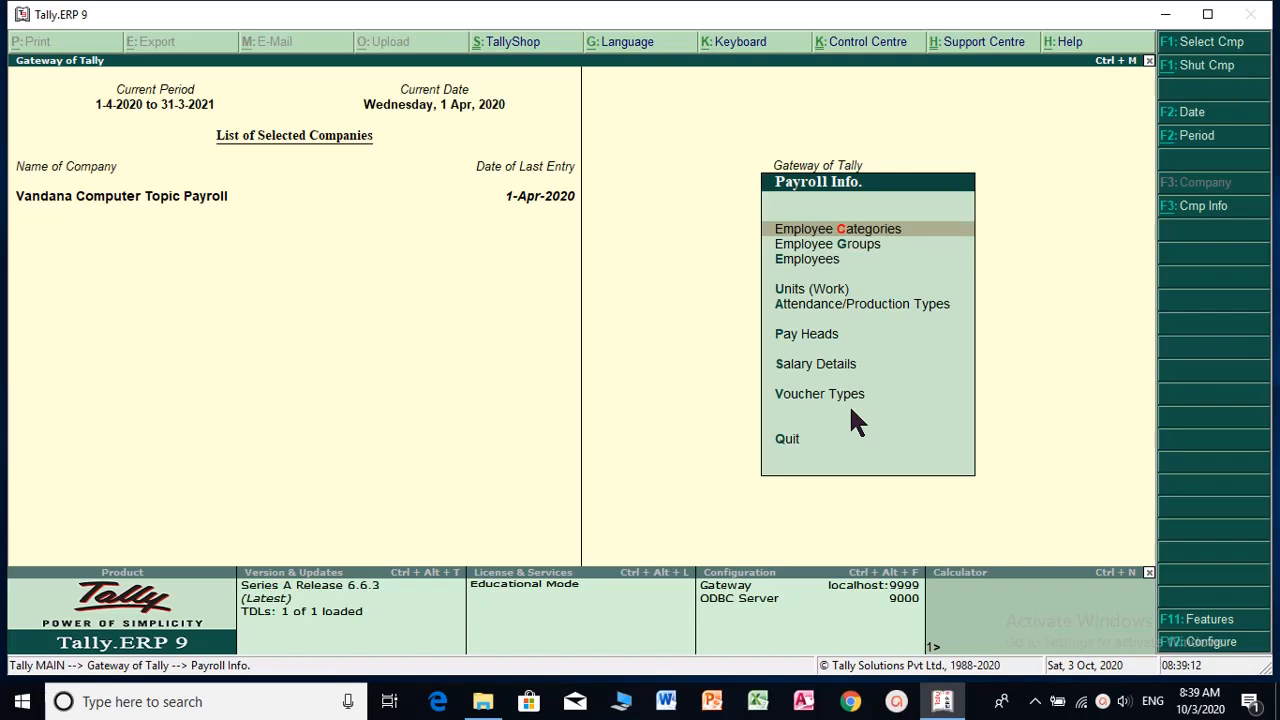
pyautogui.press('Down')
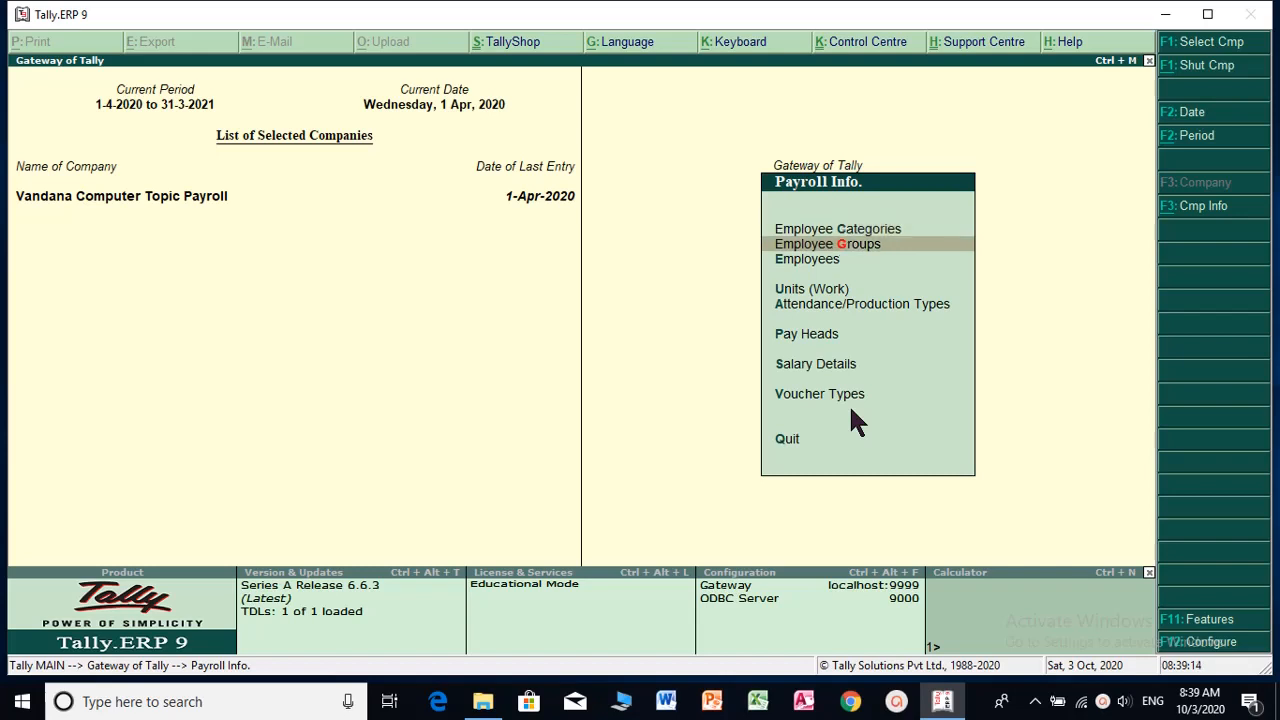
pyautogui.press('Down')
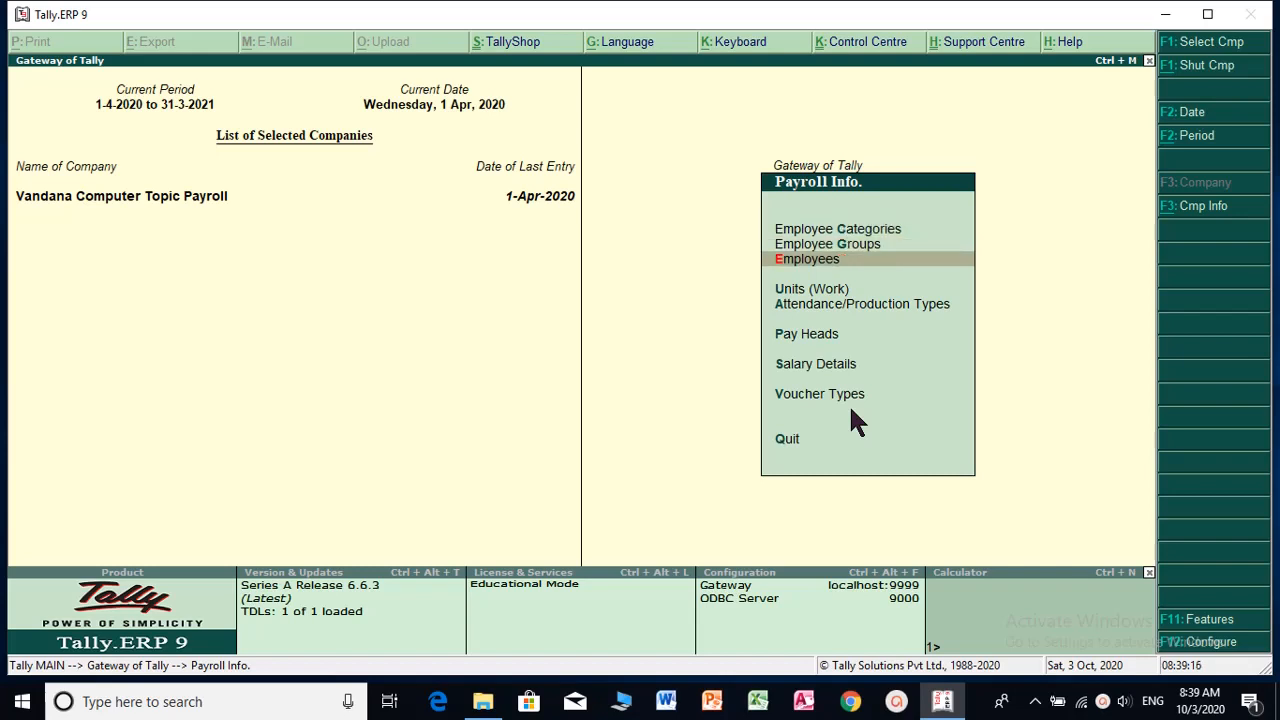
pyautogui.press('Down')
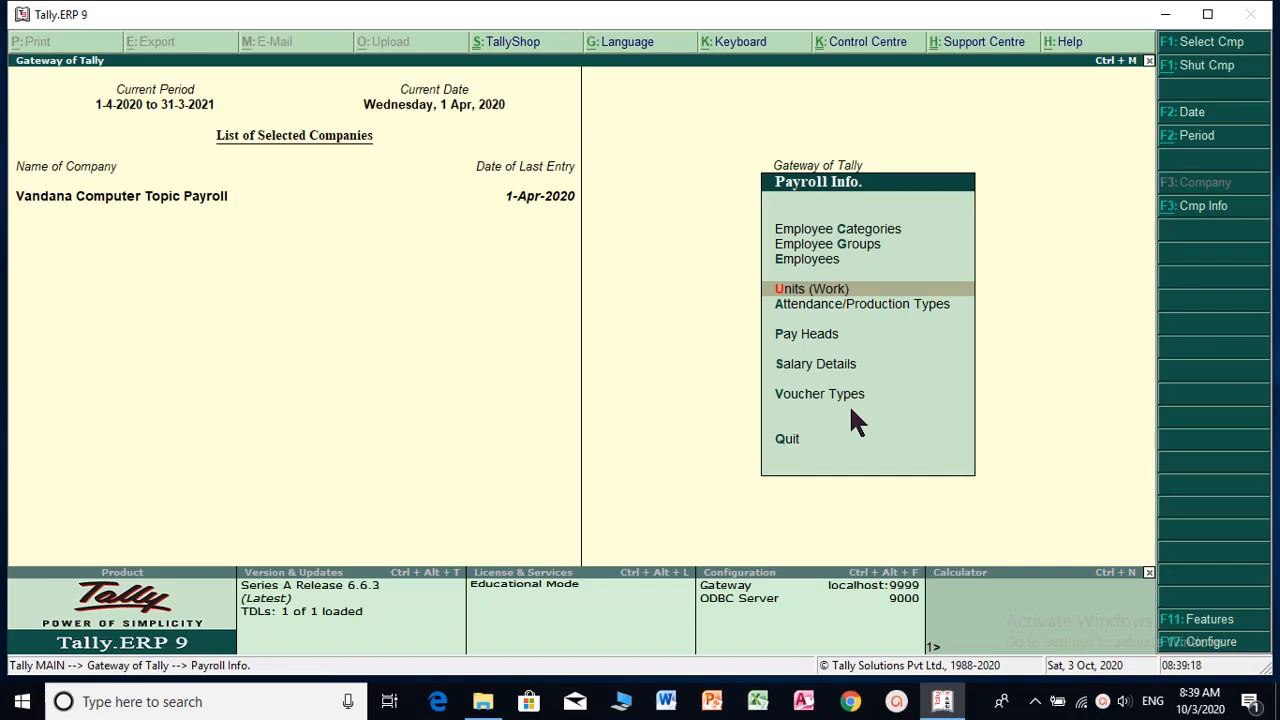
pyautogui.press('Down')
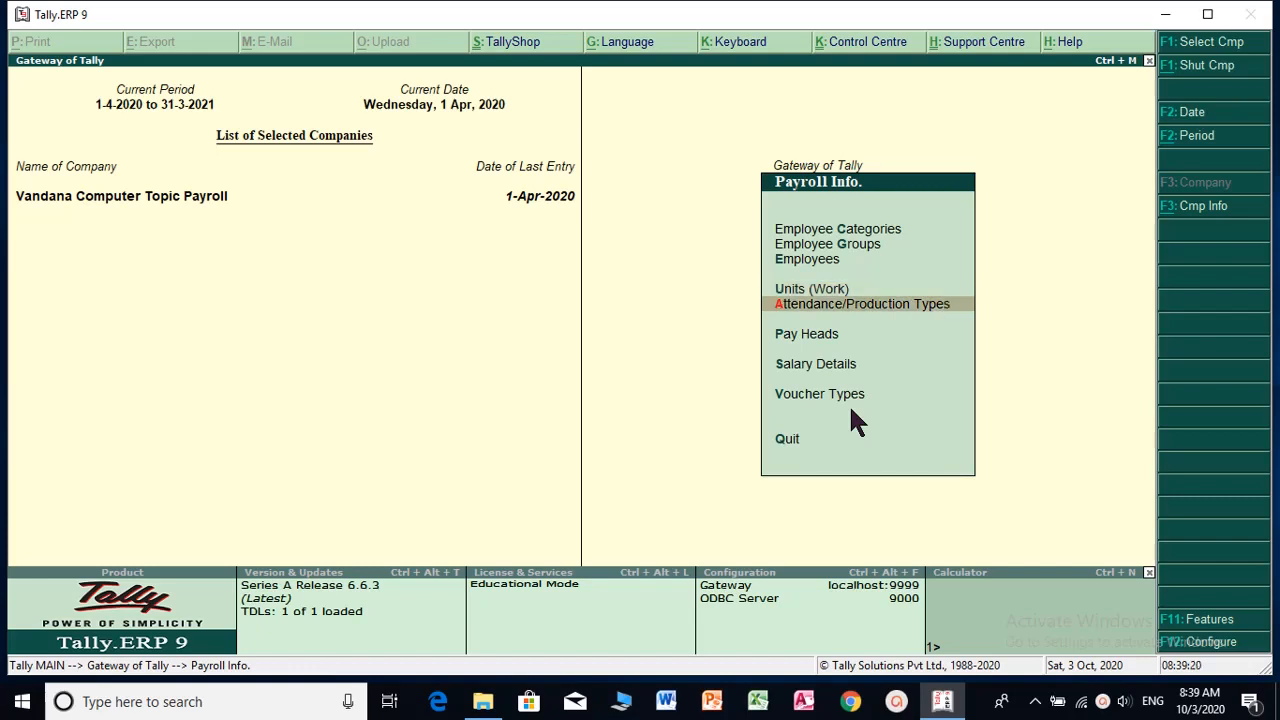
pyautogui.press('Down')
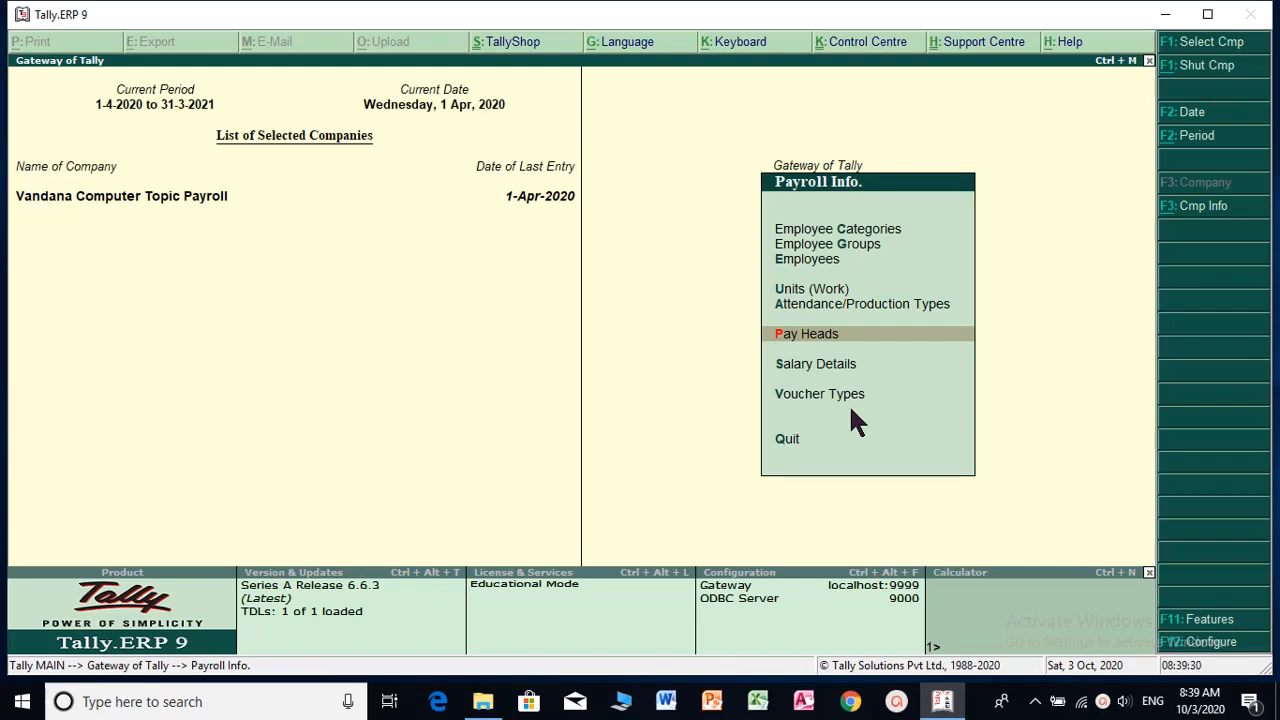
pyautogui.press('Down')
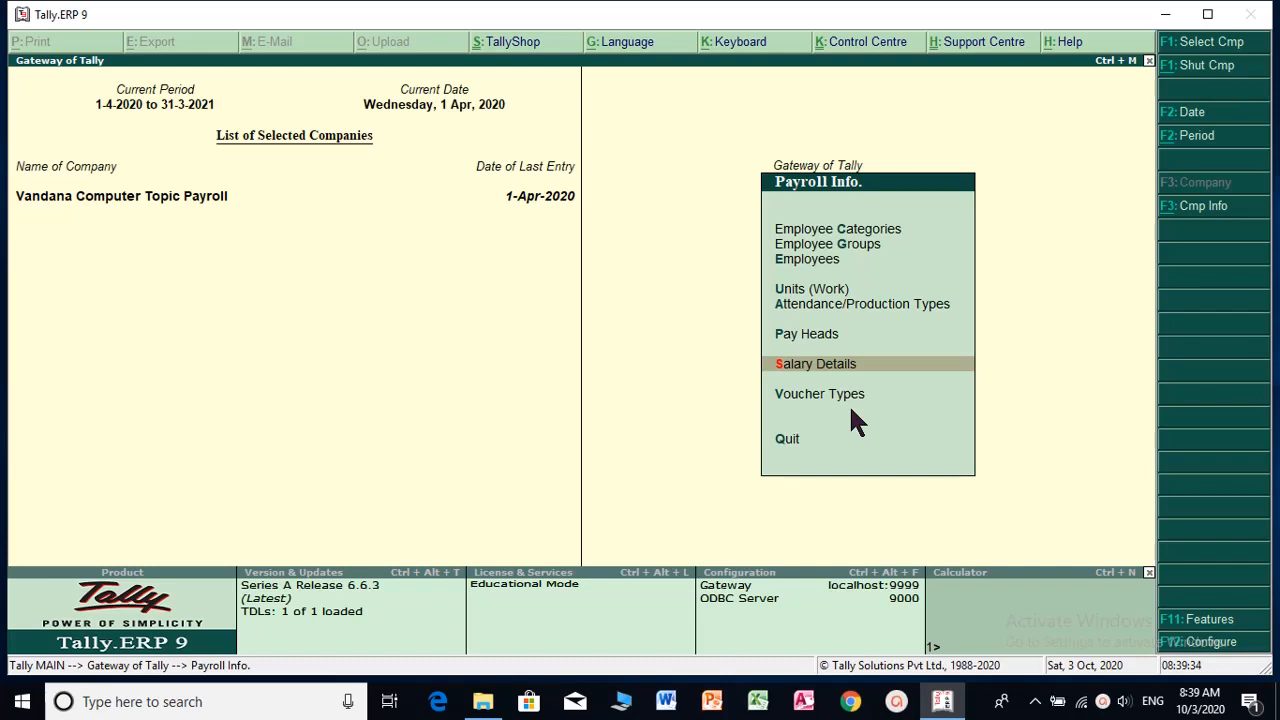
# Step: Display the salary details of the Manegar employee group and examine each pay head's rate, period and calculation type
pyautogui.press('Return')
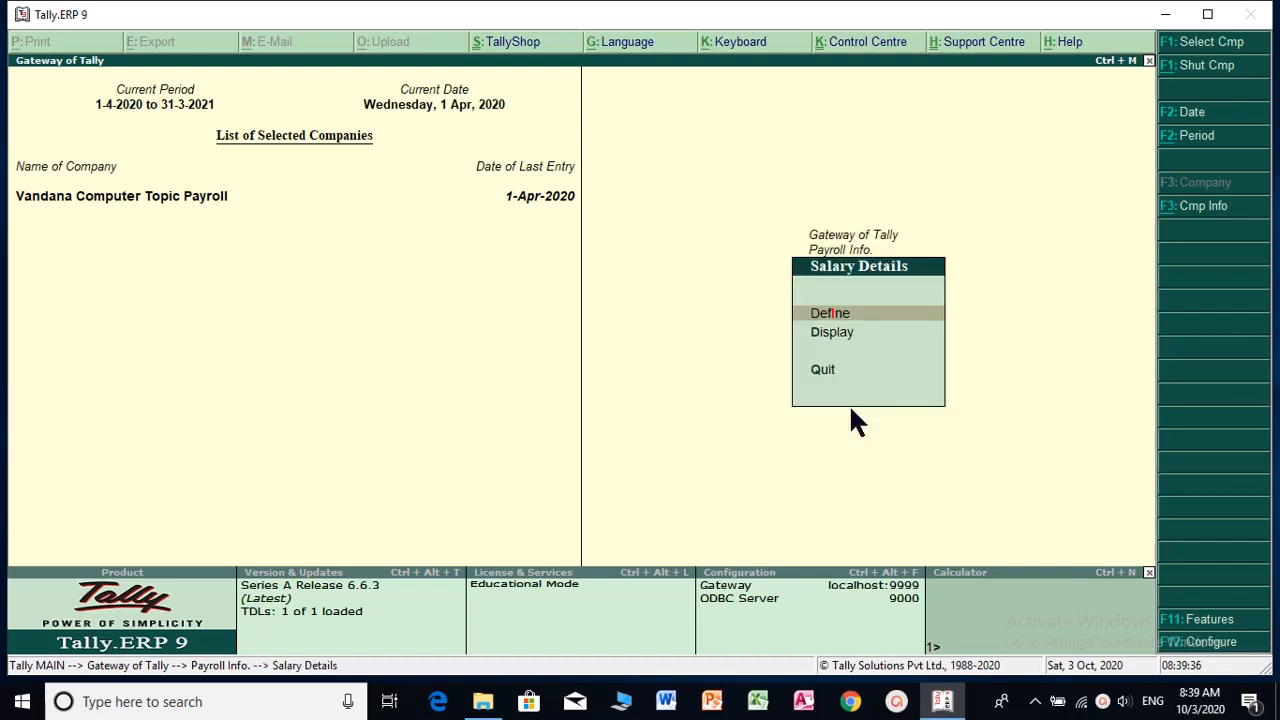
pyautogui.press('Down')
pyautogui.press('Return')
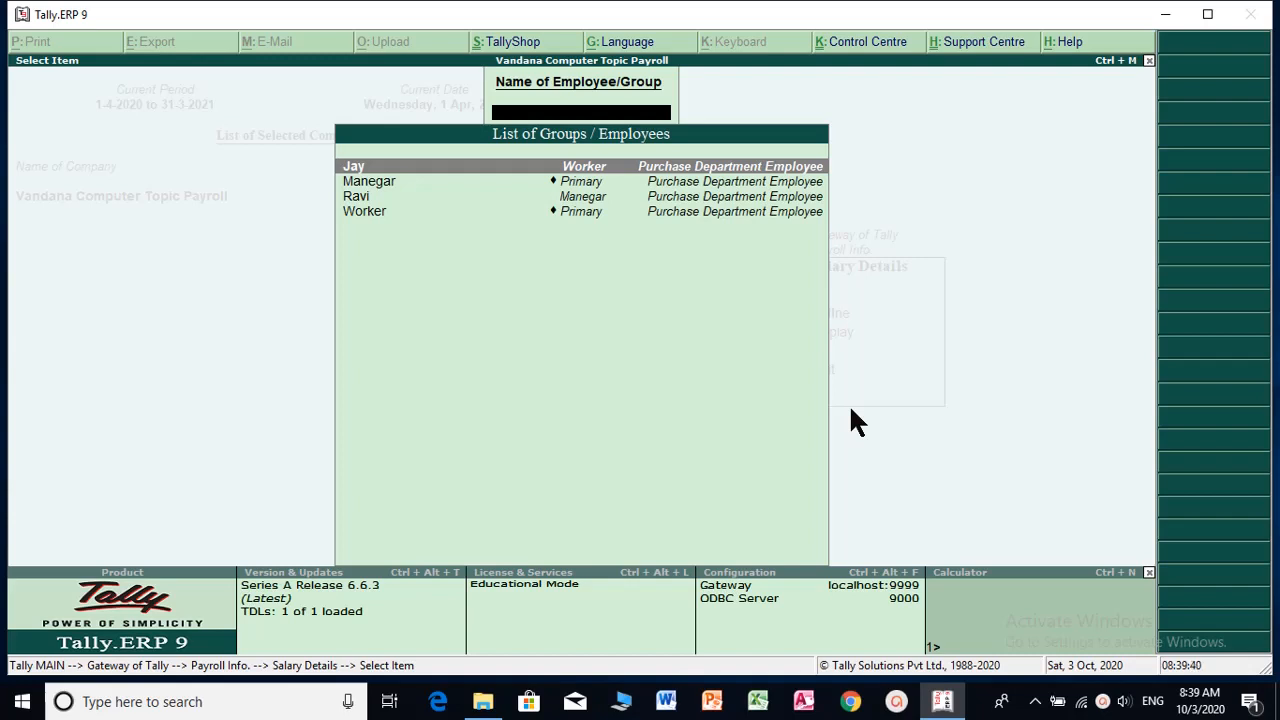
pyautogui.press('Down')
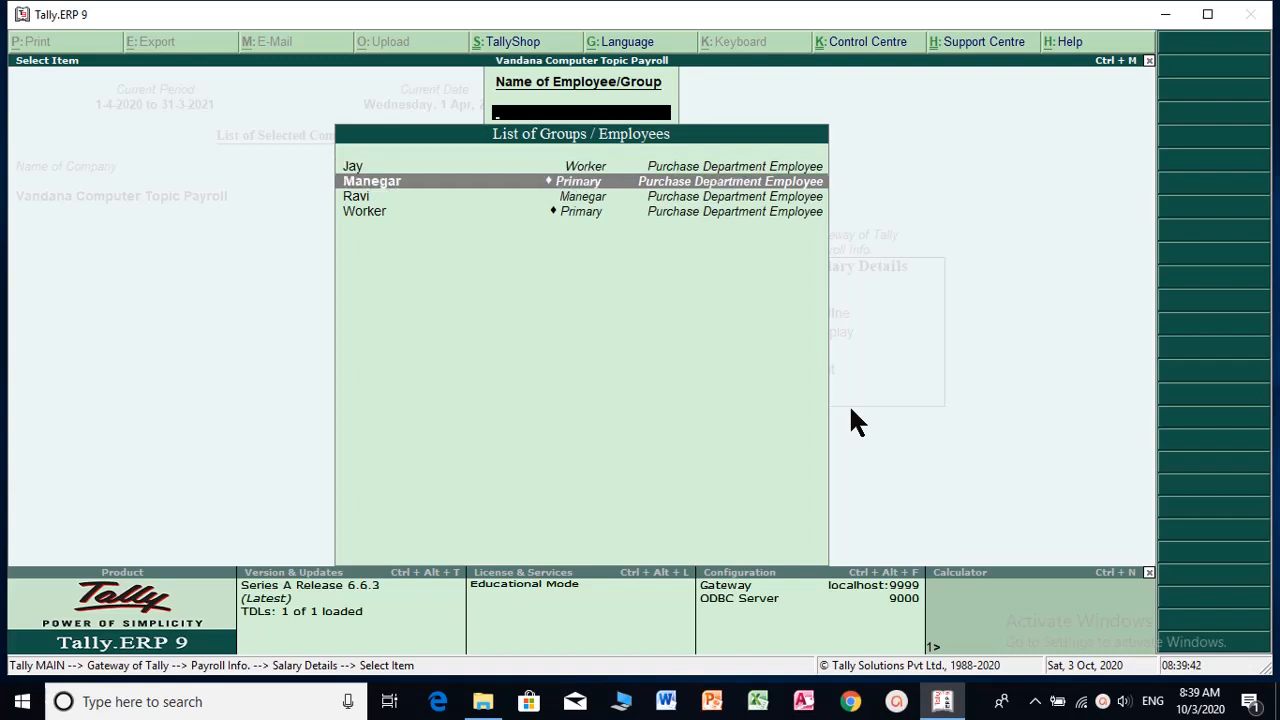
pyautogui.press('Down')
pyautogui.press('Down')
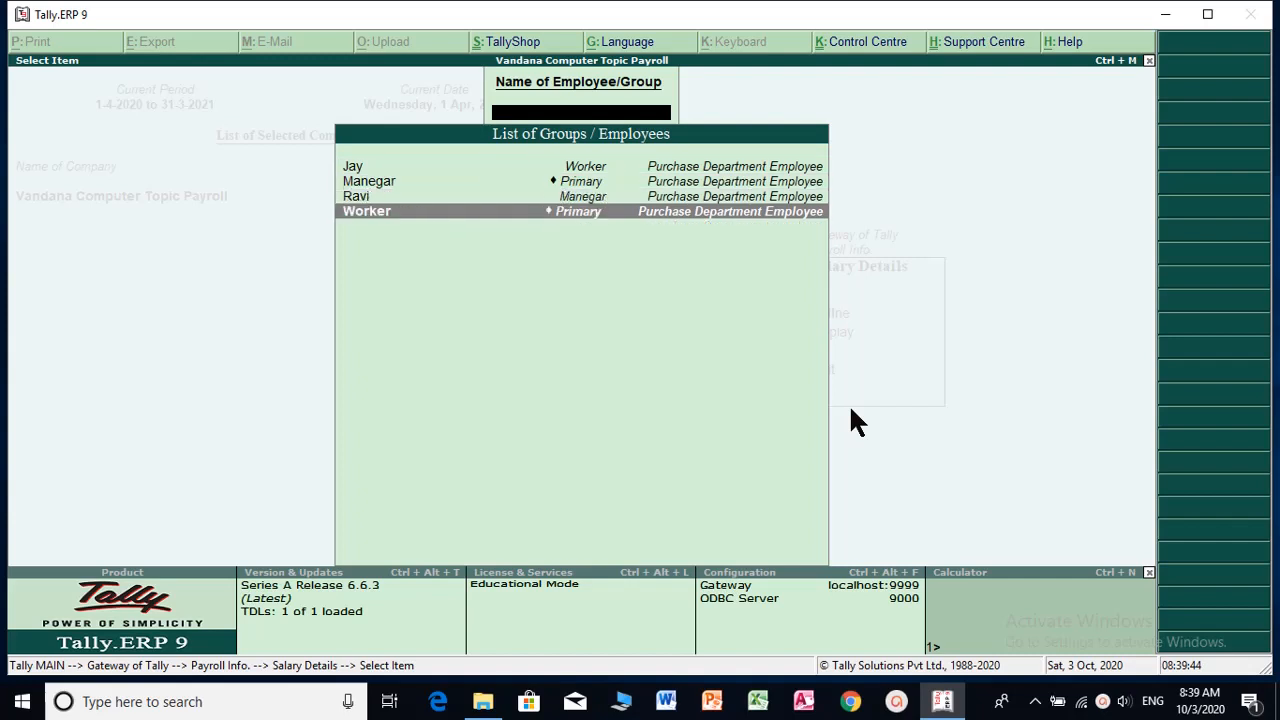
pyautogui.press('Up')
pyautogui.press('Up')
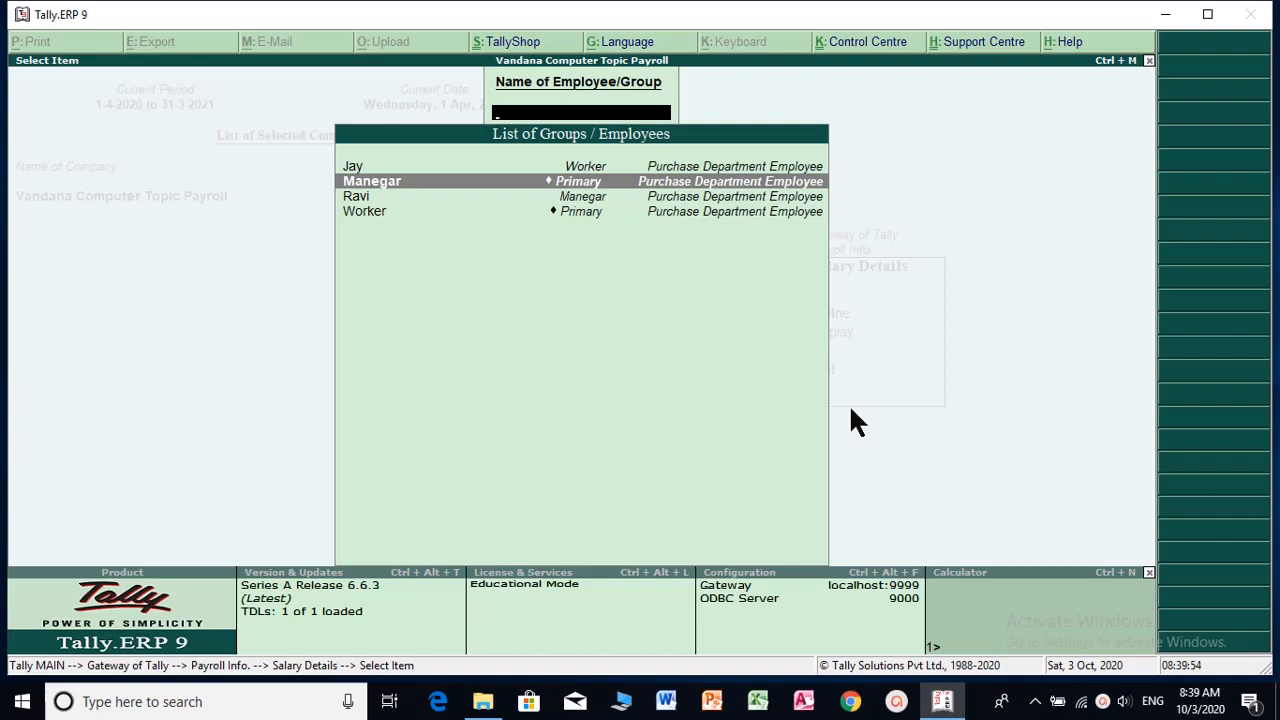
pyautogui.press('Return')
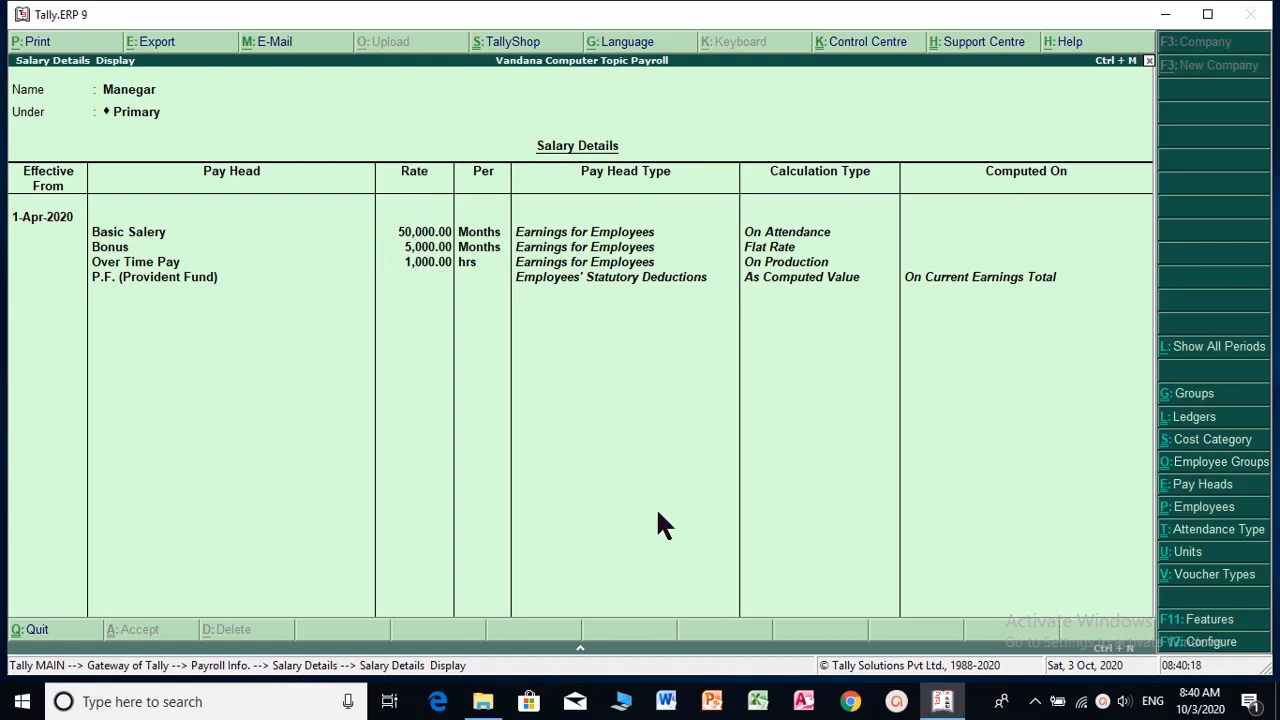
pyautogui.press('Escape')
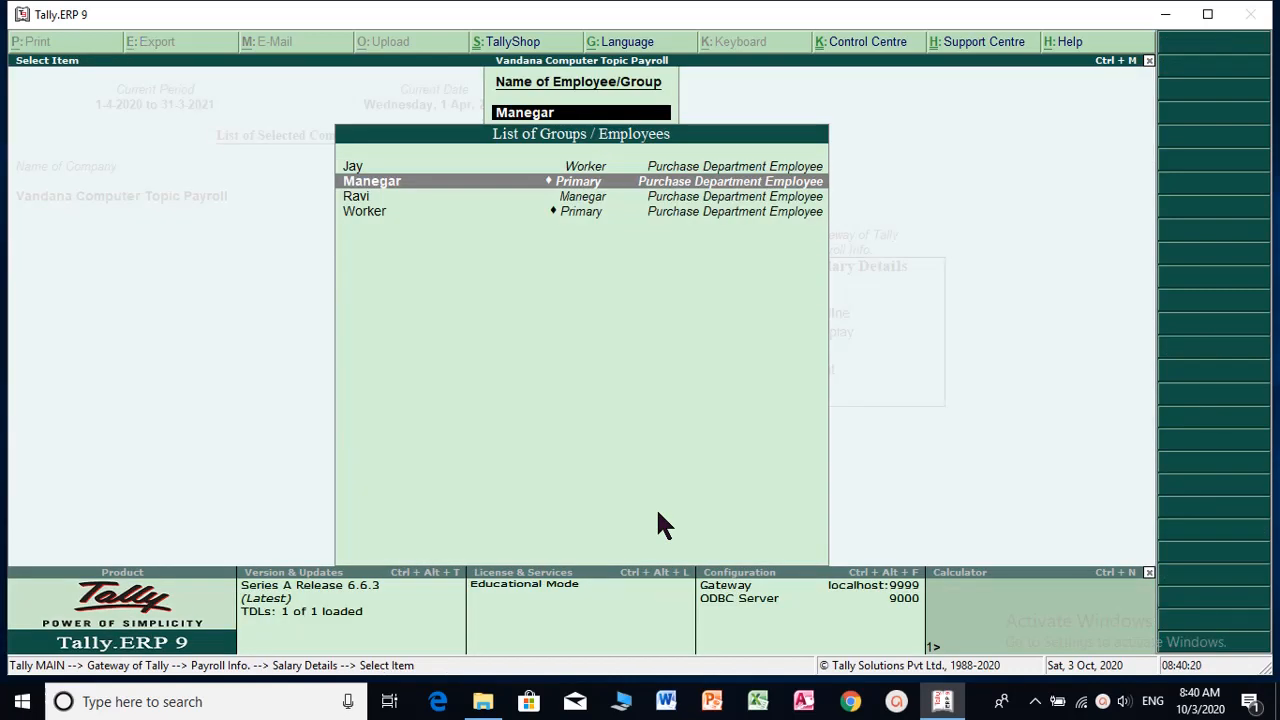
# Step: Display the salary details of the employee under Manegar and of the employee under Worker
pyautogui.press('Down')
pyautogui.press('Return')
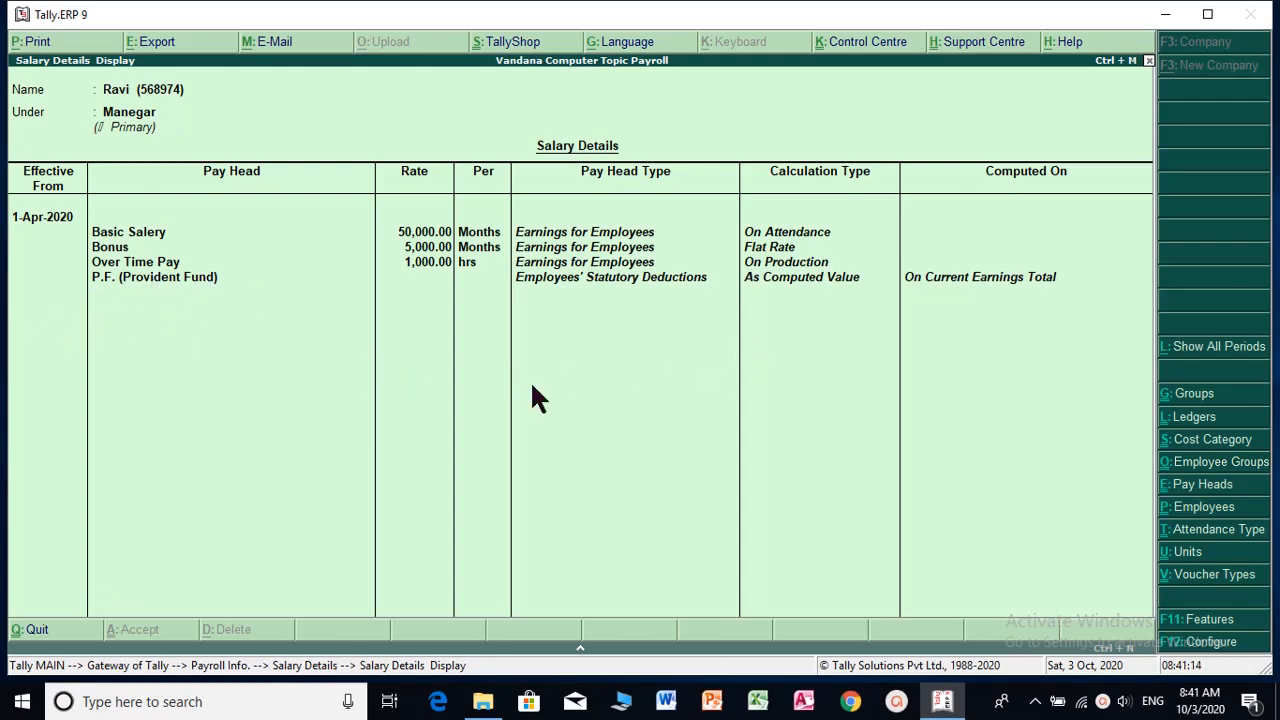
pyautogui.press('Escape')
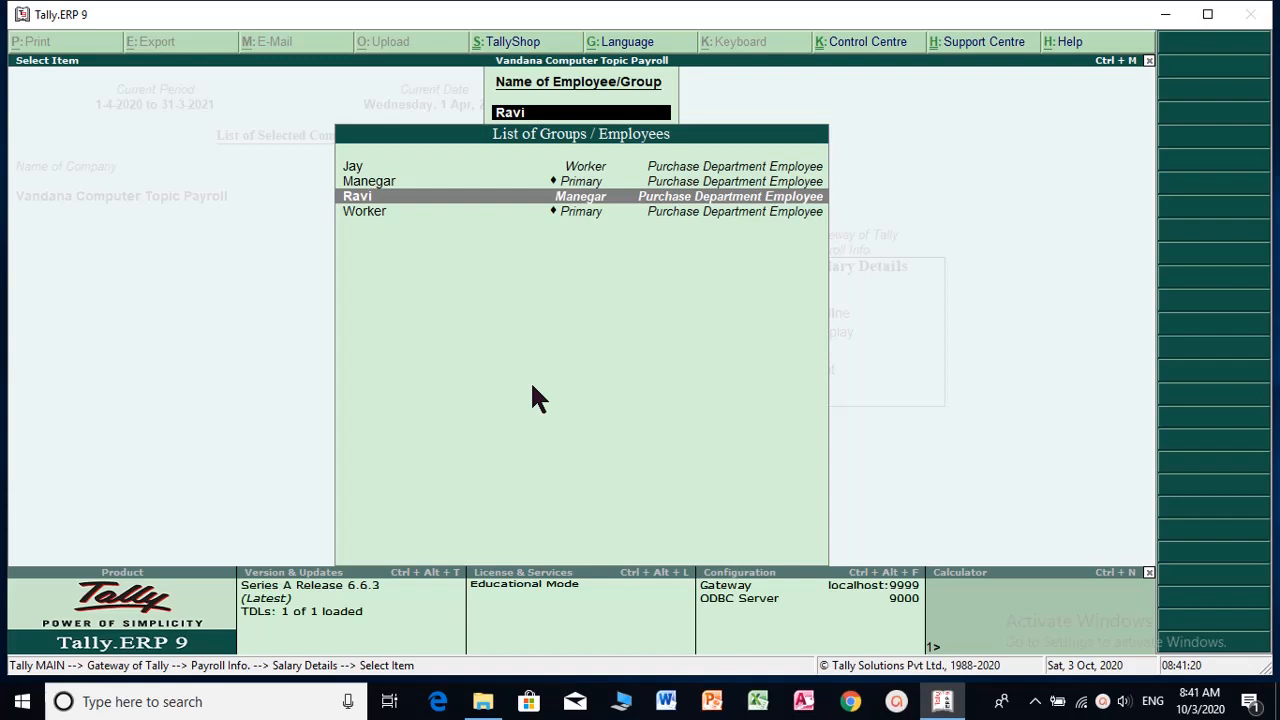
pyautogui.press('Up')
pyautogui.press('Up')
pyautogui.press('Return')
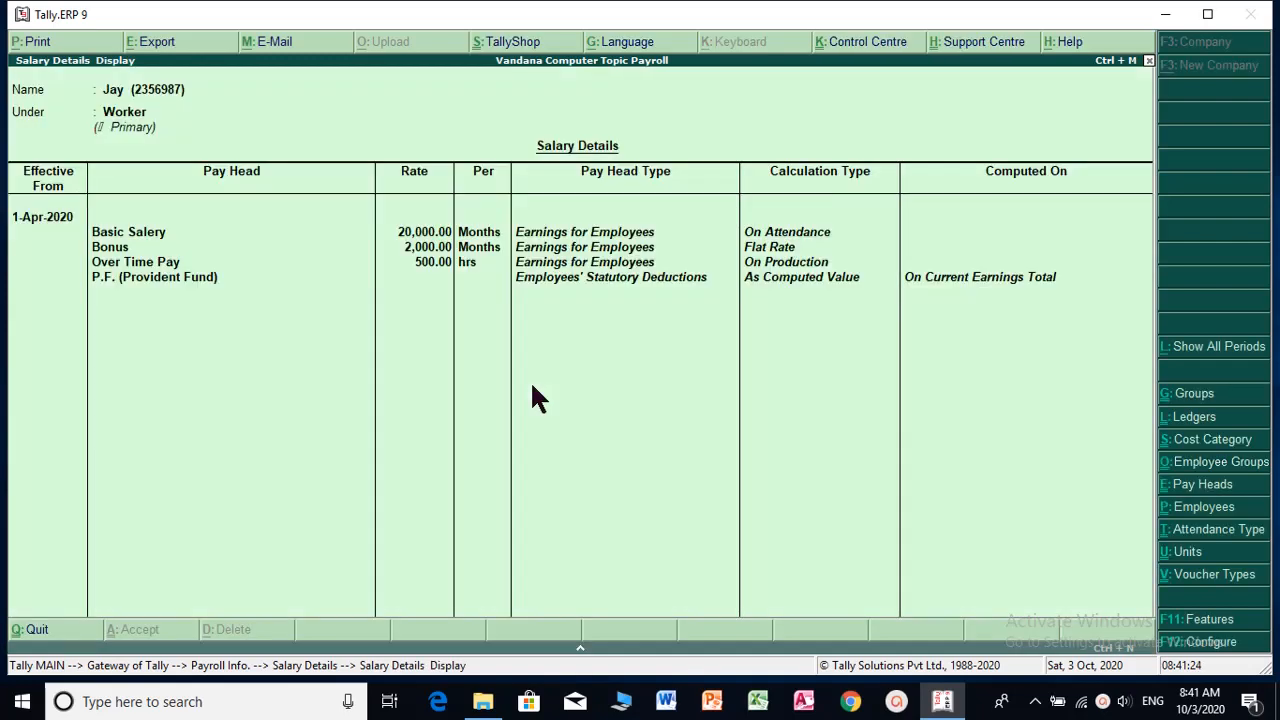
pyautogui.press('Escape')
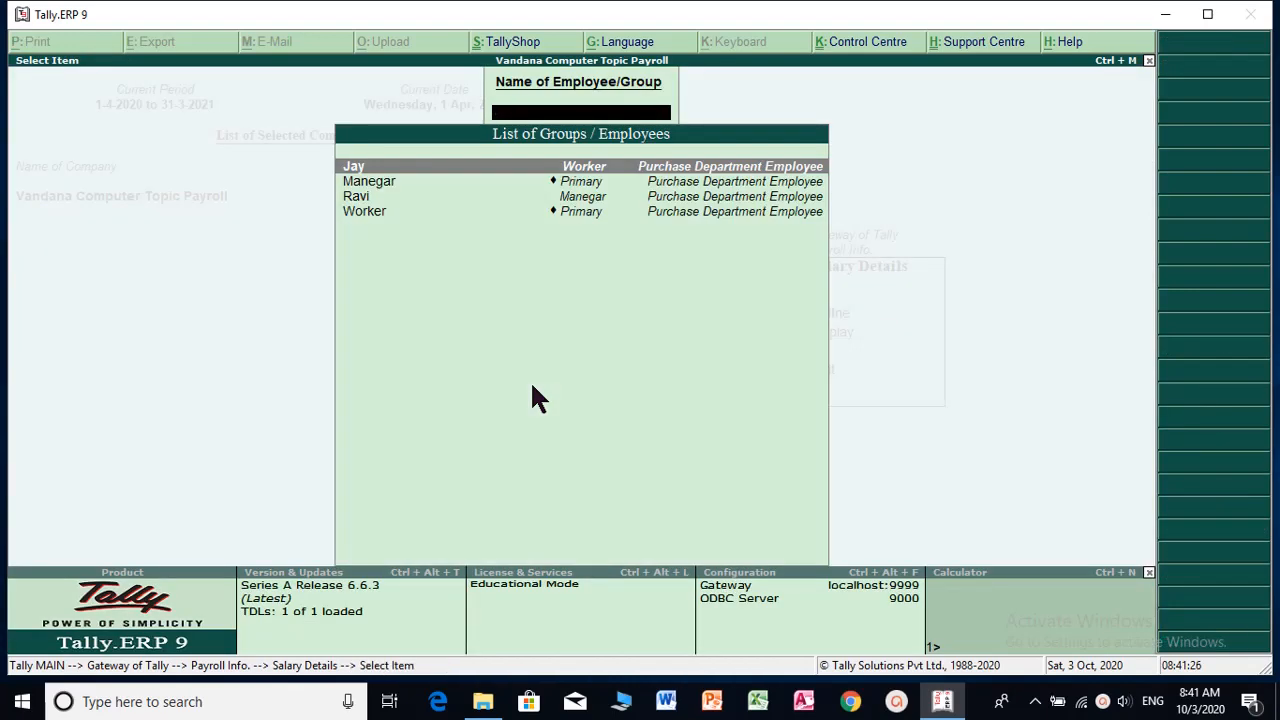
# Step: Open the Worker group employee's salary details for alteration, keeping the 1-Apr-2020 date, Basic Salery at 20,000 and Bonus at 2,000
pyautogui.press('Escape')
pyautogui.press('Up')
pyautogui.press('Return')
pyautogui.press('Return')
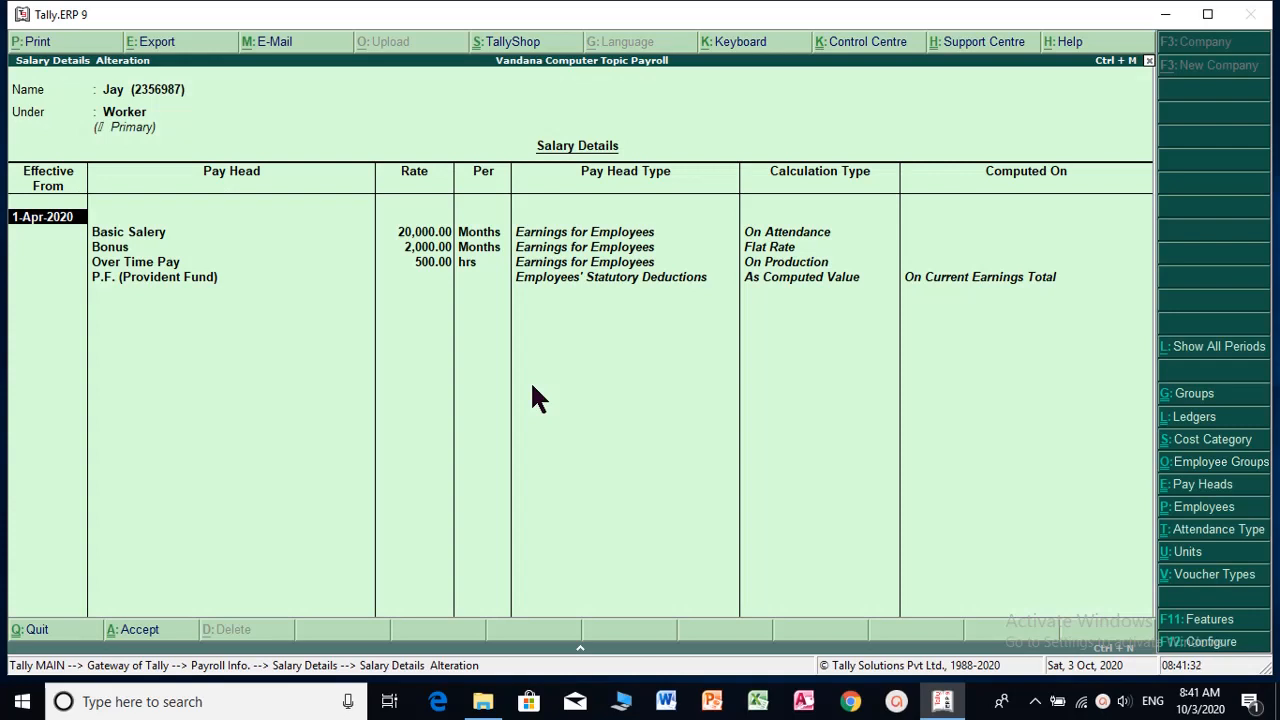
pyautogui.press('Return')
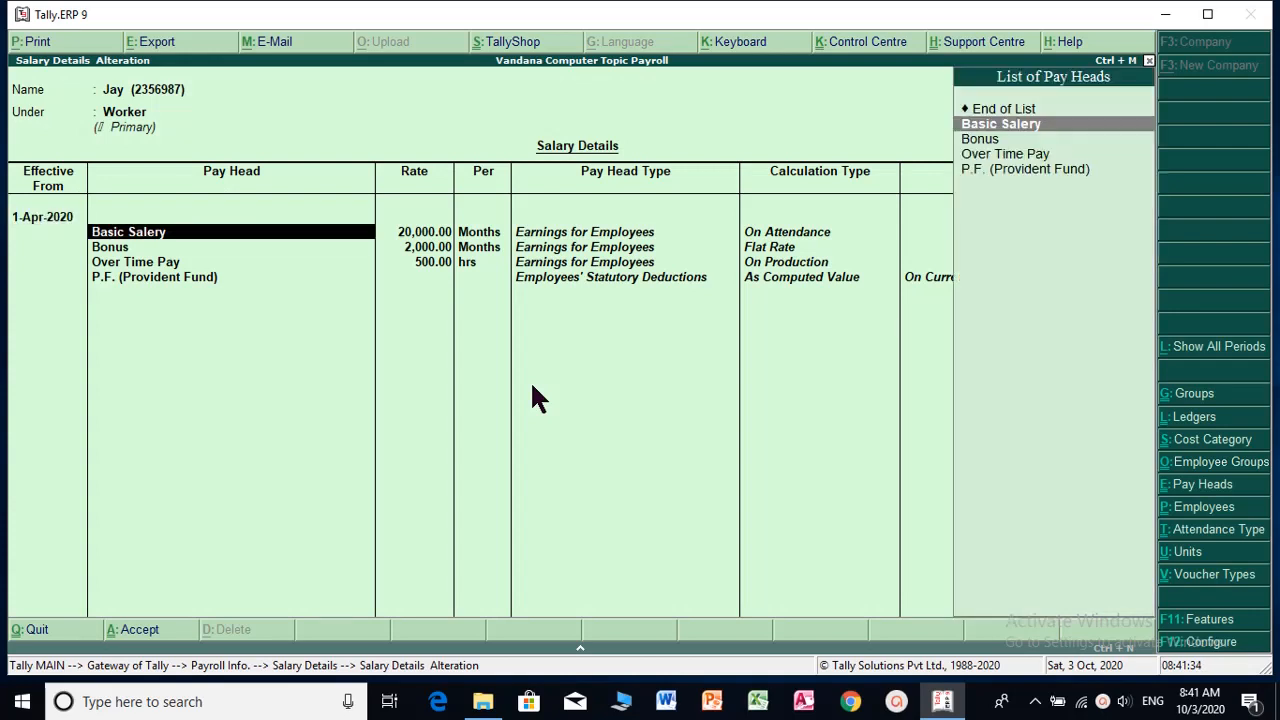
pyautogui.press('Return')
pyautogui.press('Return')
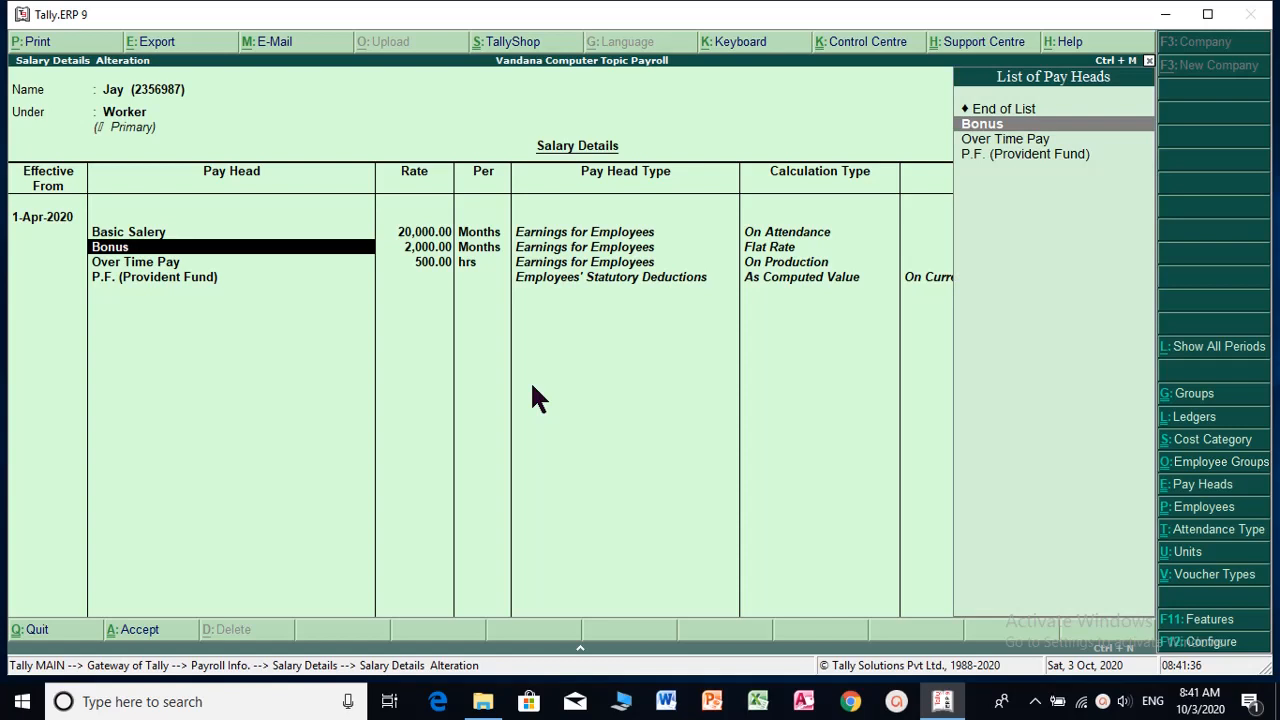
pyautogui.press('Return')
pyautogui.press('Return')
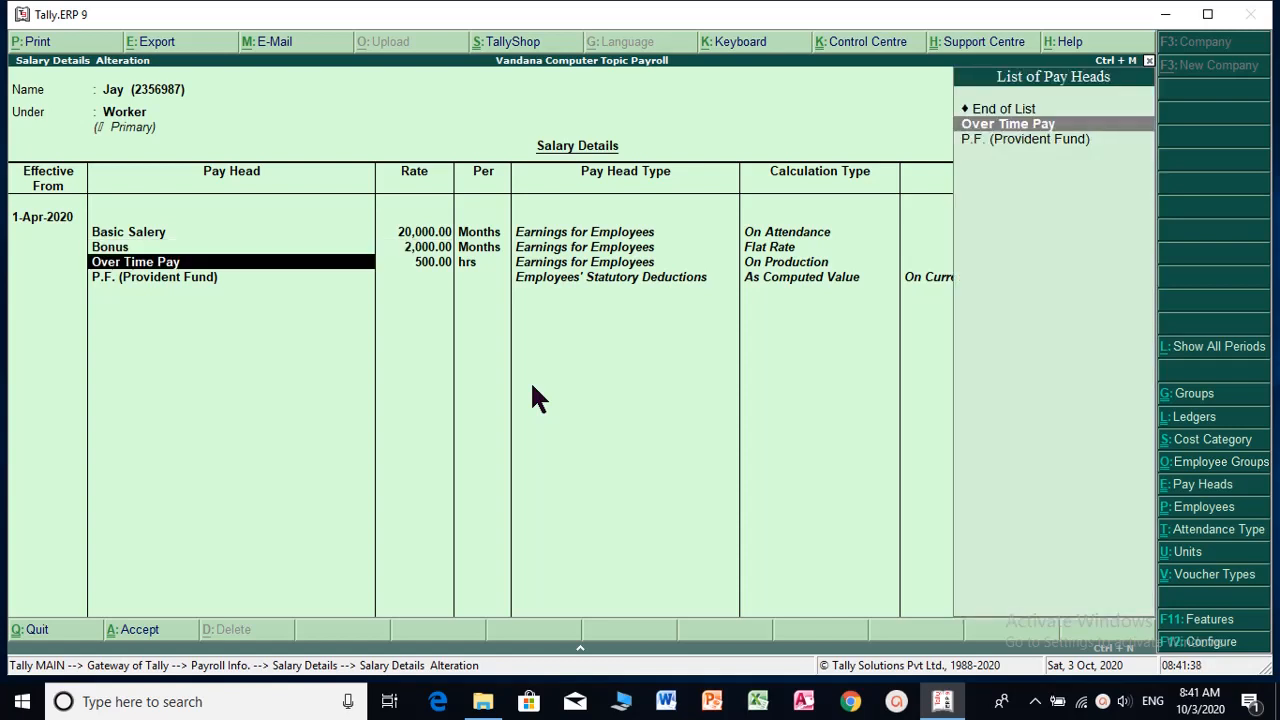
# Step: Keep the employee's Over Time Pay at 500 per hour and the P.F. (Provident Fund) entry, and accept the salary details
pyautogui.press('Return')
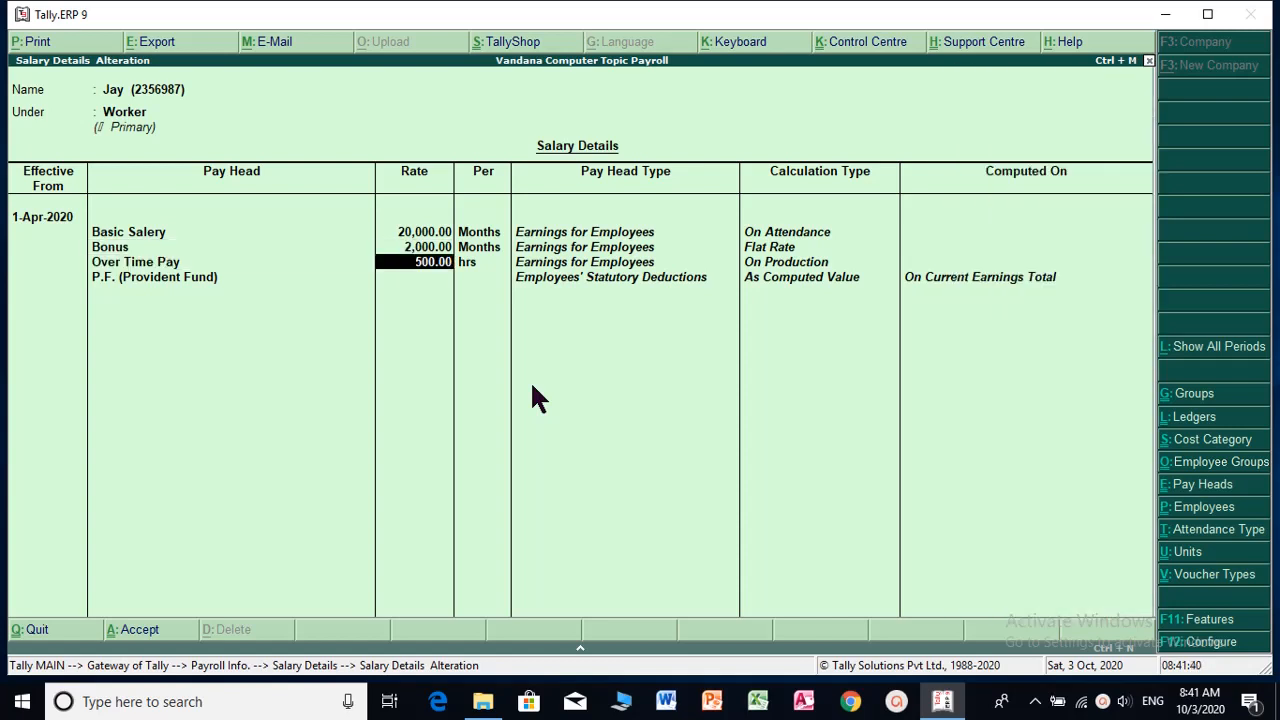
pyautogui.press('Return')
pyautogui.press('Return')
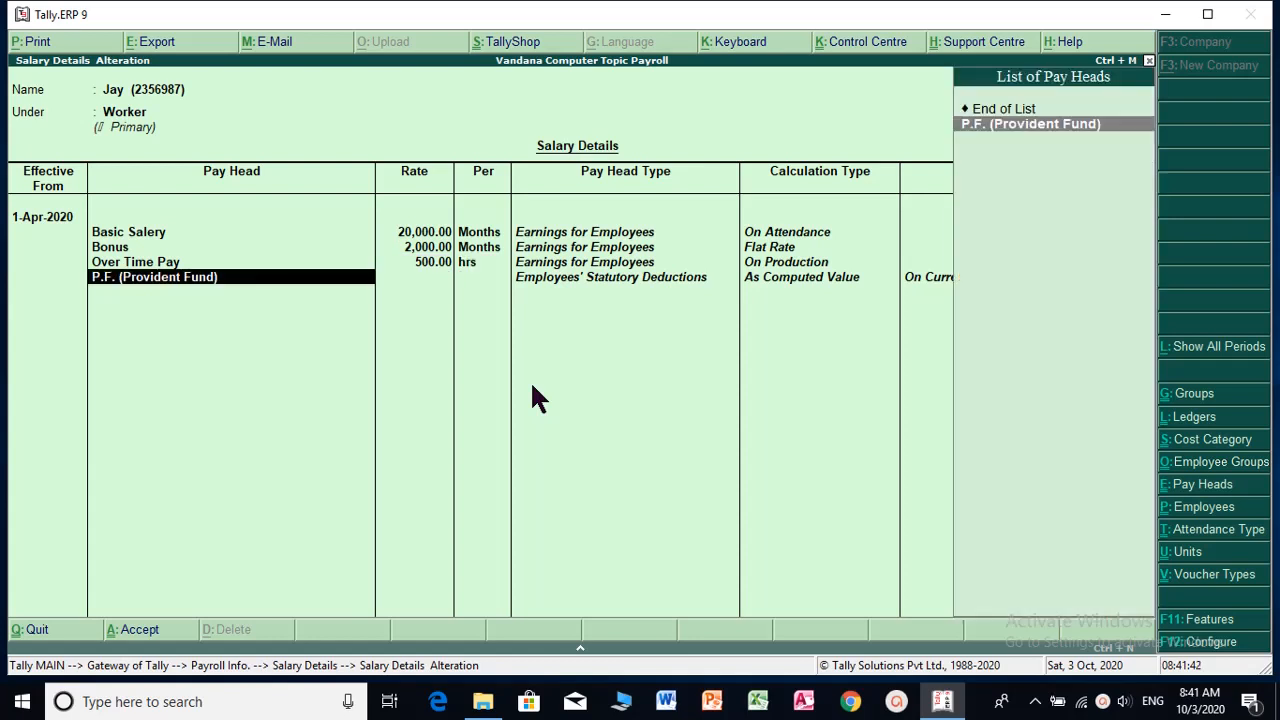
pyautogui.press('Return')
pyautogui.press('Return')
pyautogui.press('Return')
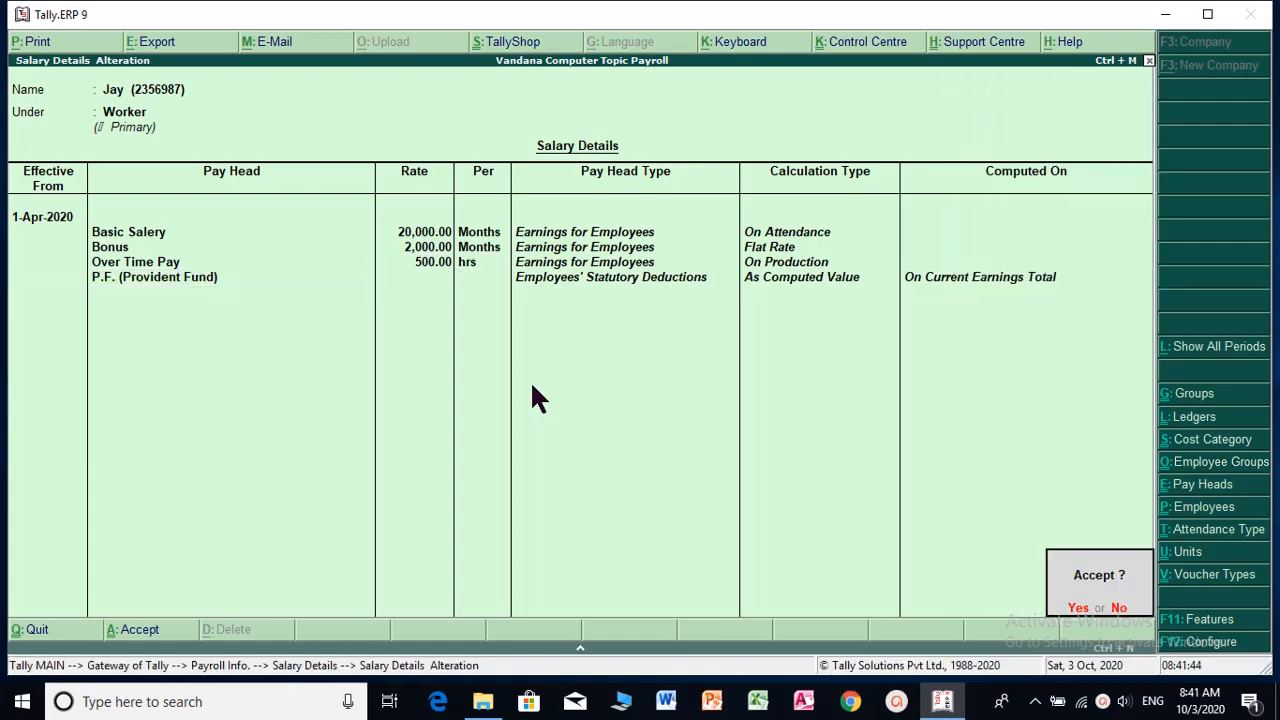
pyautogui.press('Return')
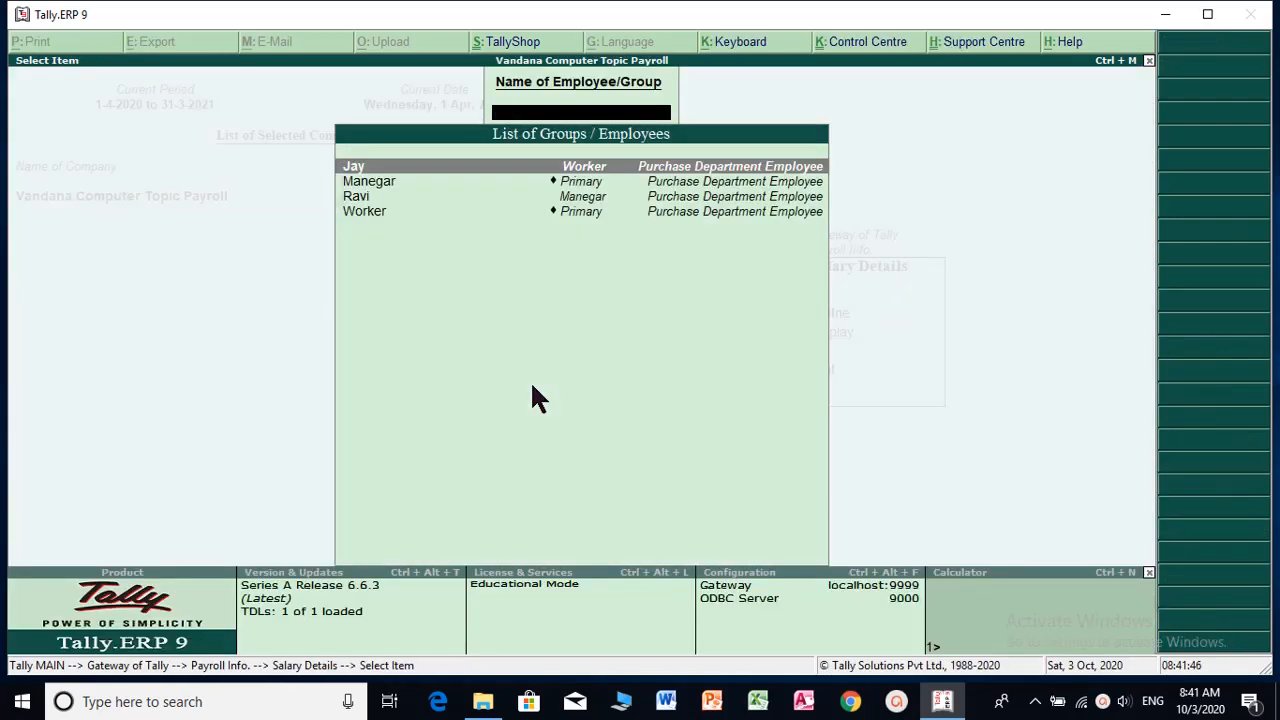
pyautogui.press('Escape')
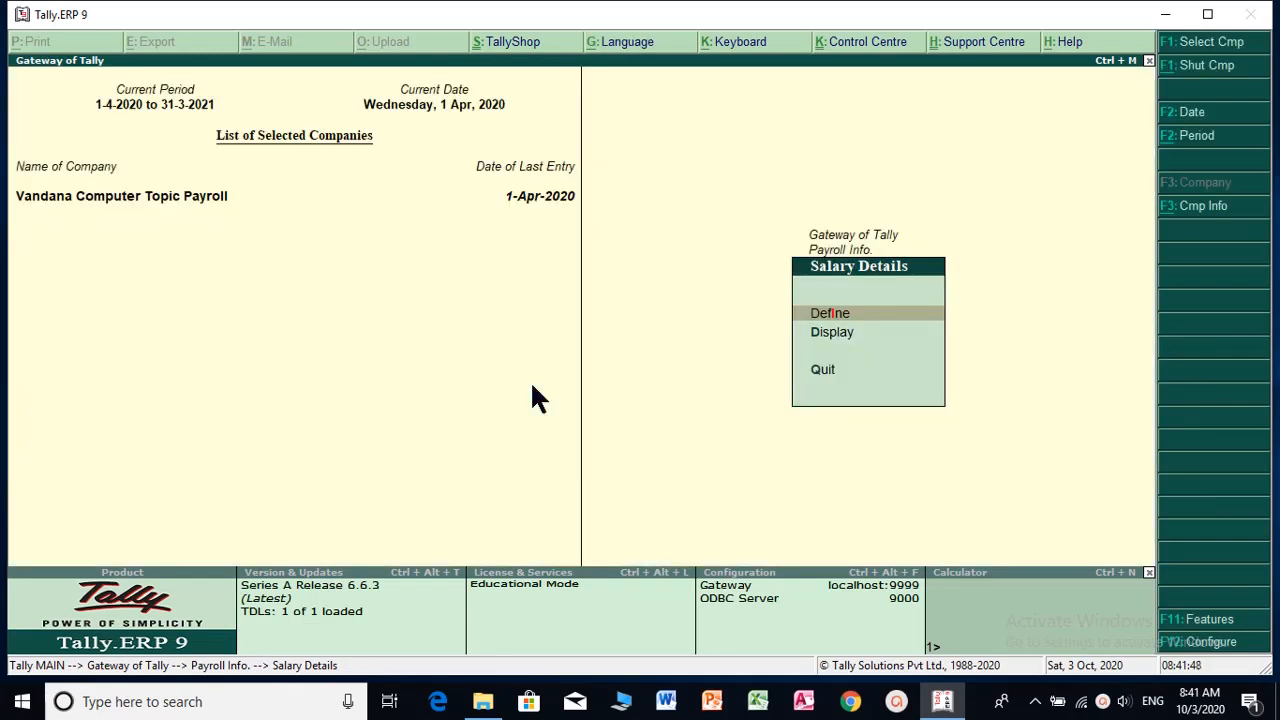
pyautogui.press('Escape')
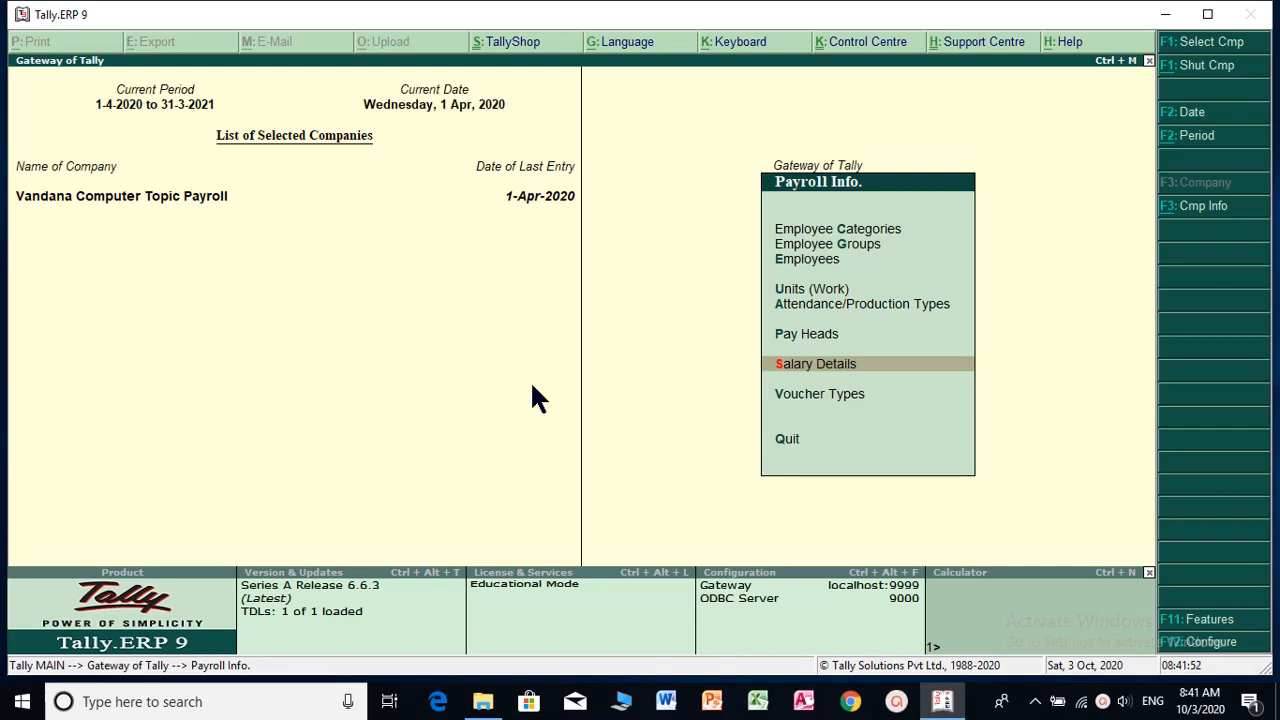
pyautogui.press('Down')
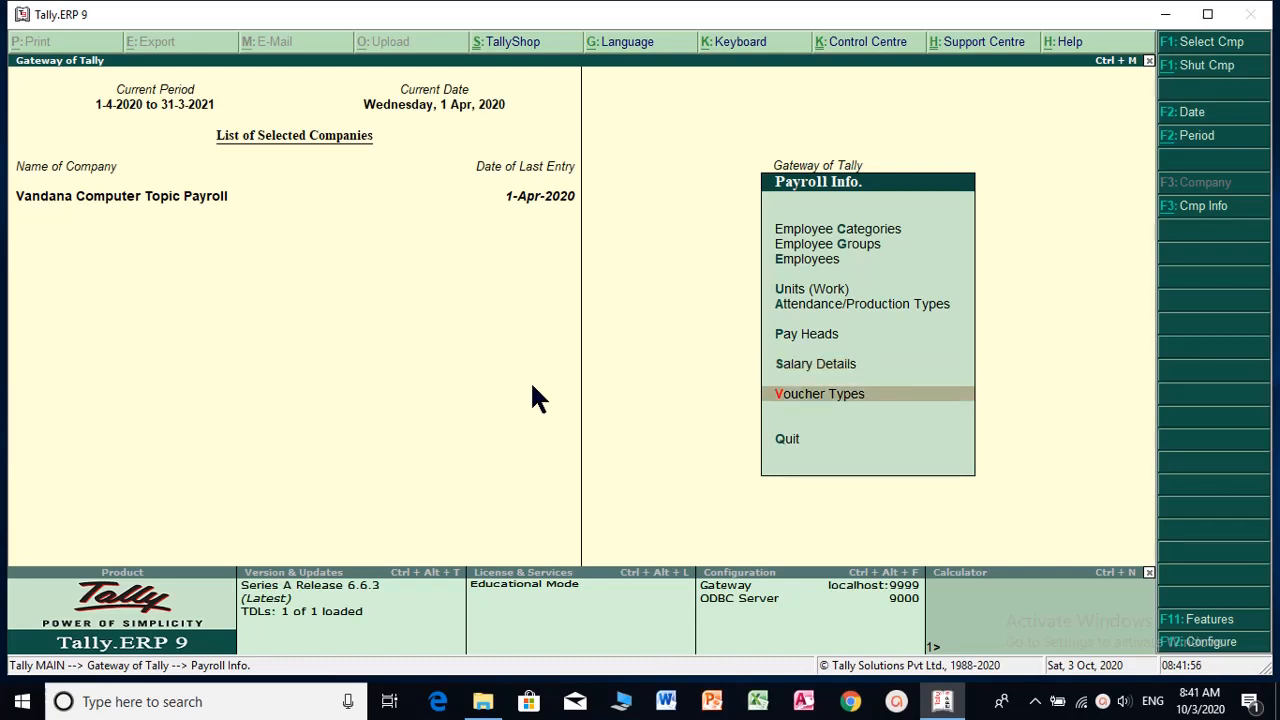
pyautogui.press('Up')
pyautogui.press('Up')
pyautogui.press('Up')
pyautogui.press('Up')
pyautogui.press('Up')
pyautogui.press('Up')
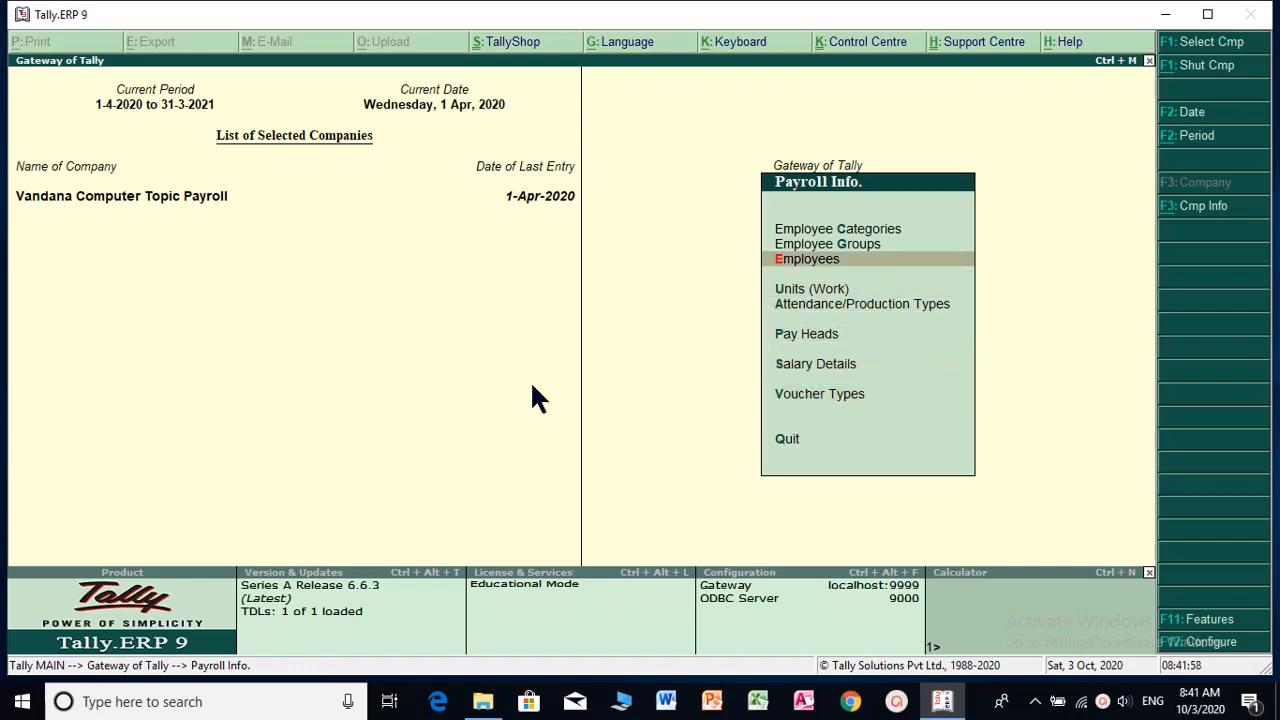
pyautogui.press('Up')
pyautogui.press('Down')
pyautogui.press('Down')
pyautogui.press('Down')
pyautogui.press('Down')
pyautogui.press('Down')
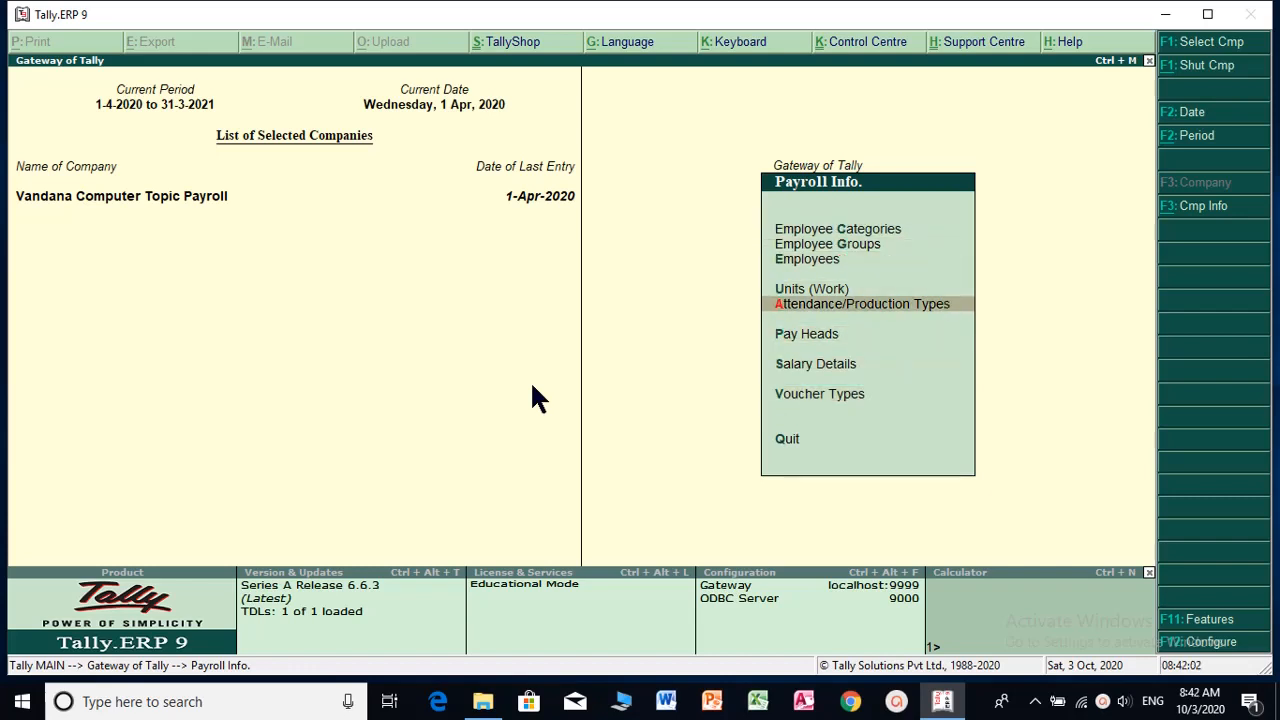
pyautogui.press('Down')
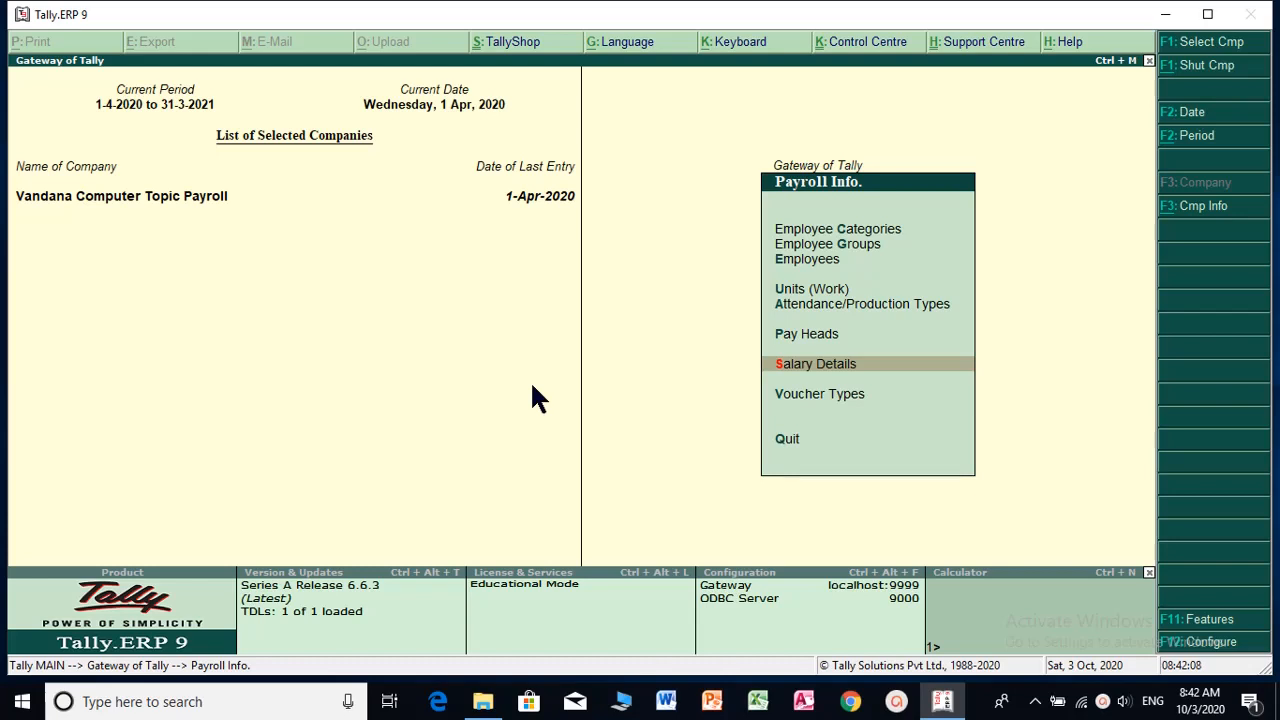
# Step: Open payroll voucher creation from the Gateway of Tally and switch the voucher to the Attendance type
pyautogui.press('Escape')
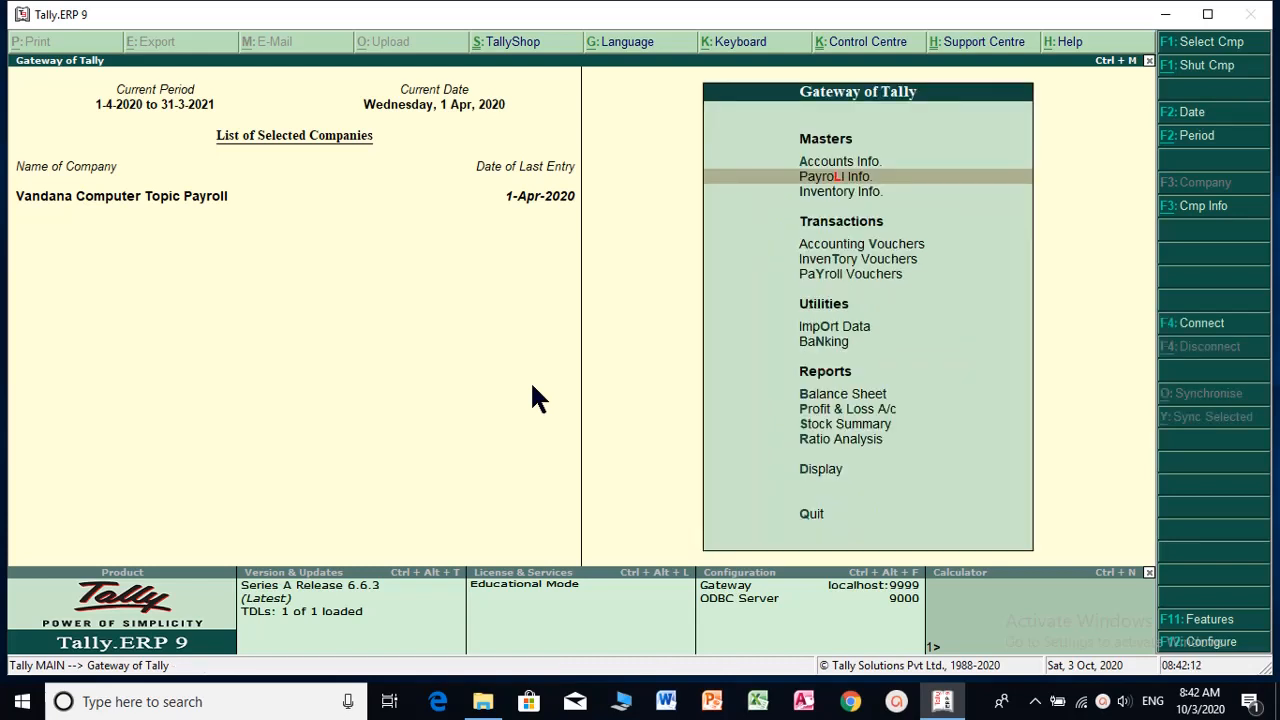
pyautogui.press('Down')
pyautogui.press('Down')
pyautogui.press('Down')
pyautogui.press('Down')
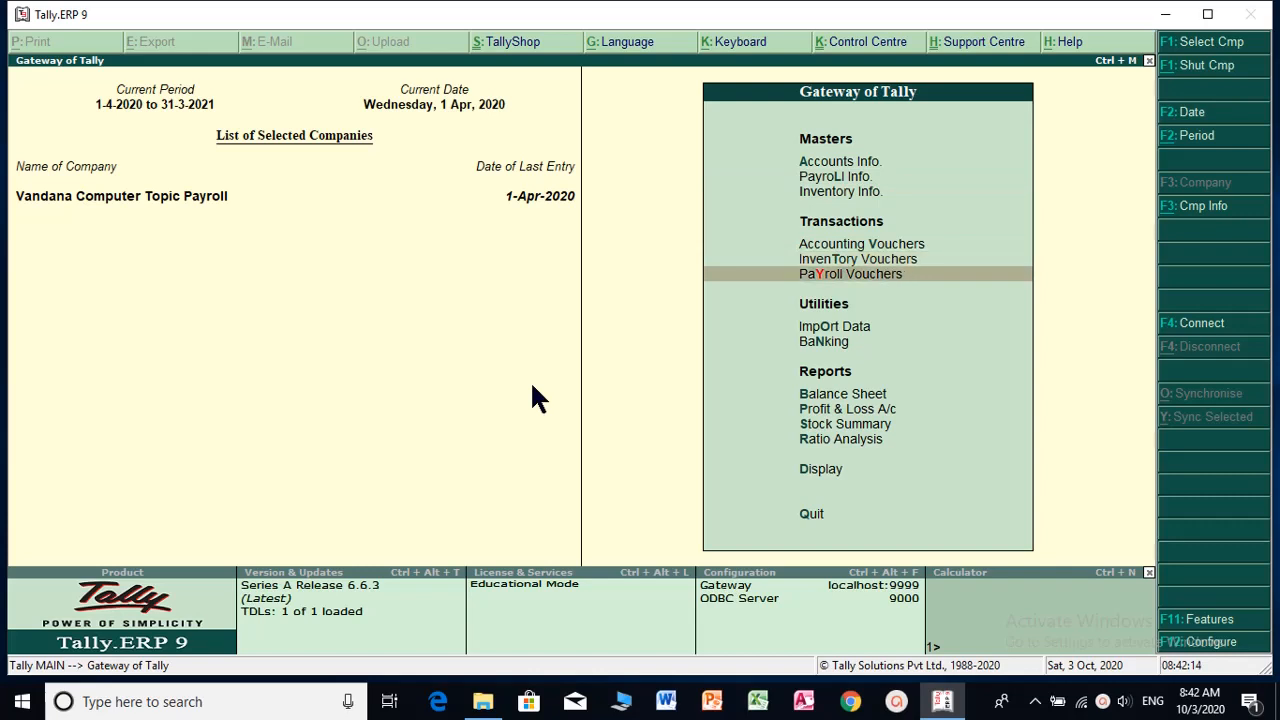
pyautogui.press('Return')
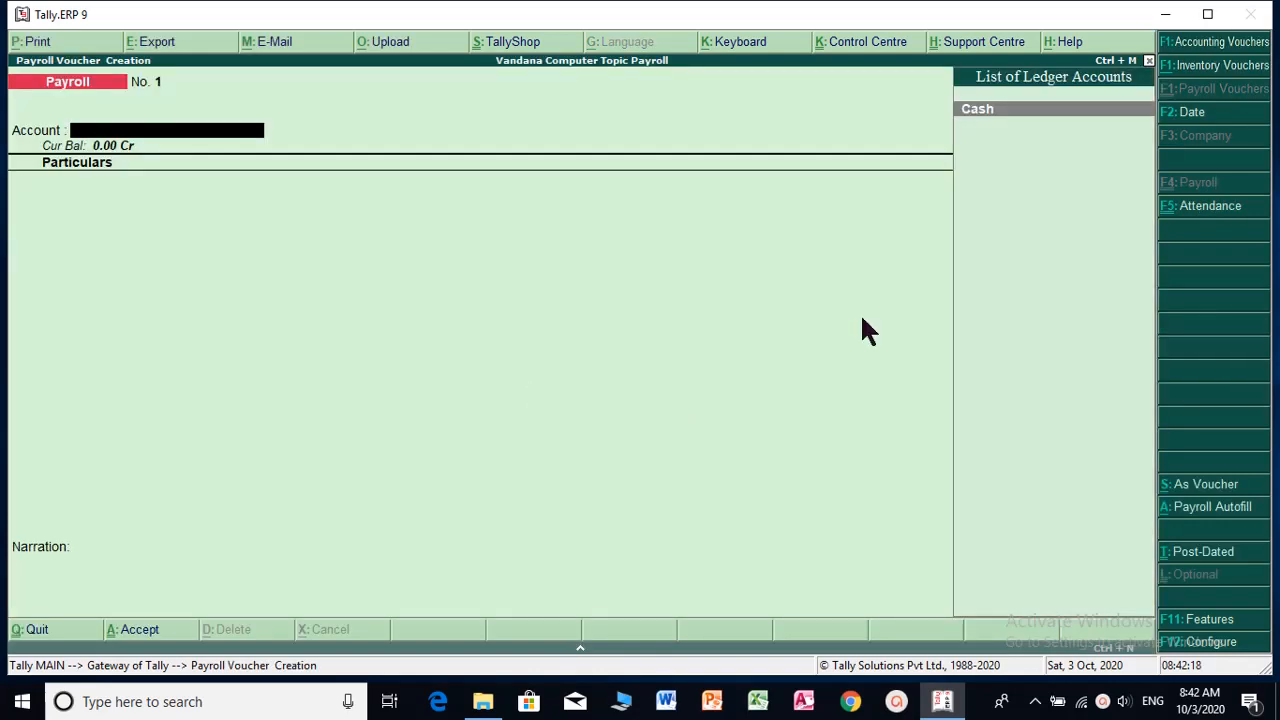
pyautogui.click(1206, 213)
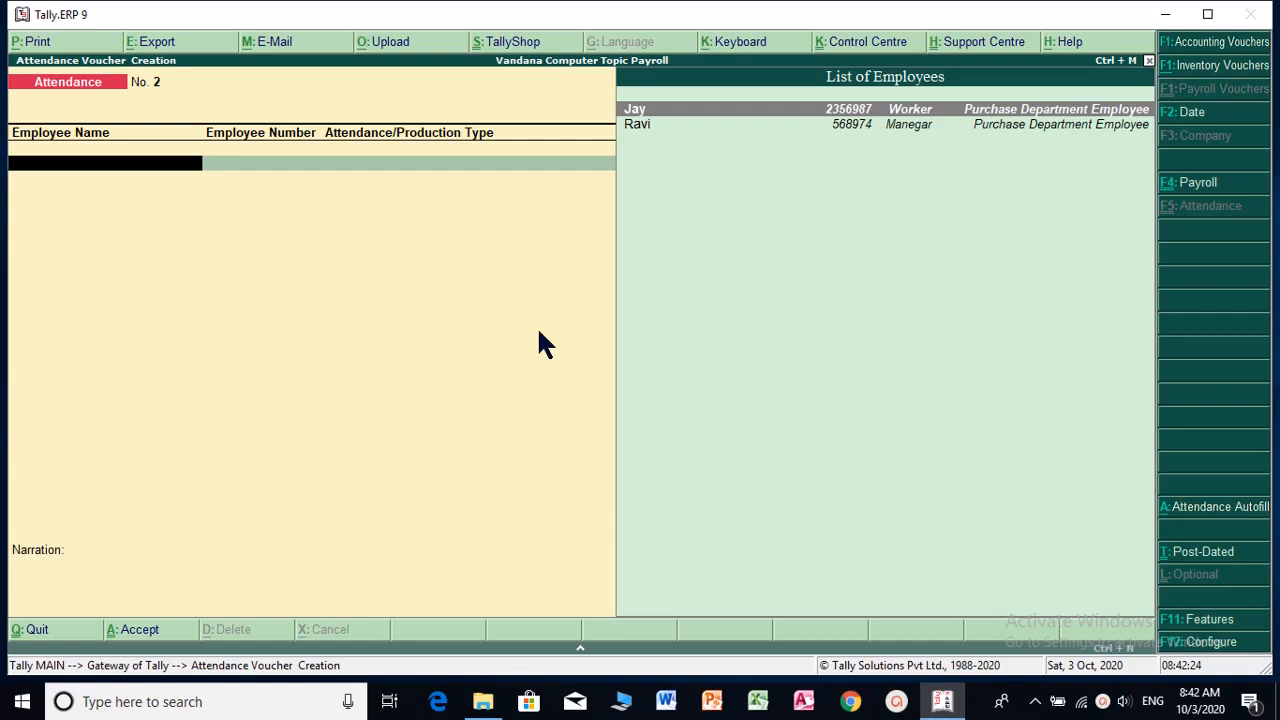
pyautogui.press('Return')
pyautogui.press('Escape')
pyautogui.press('Return')
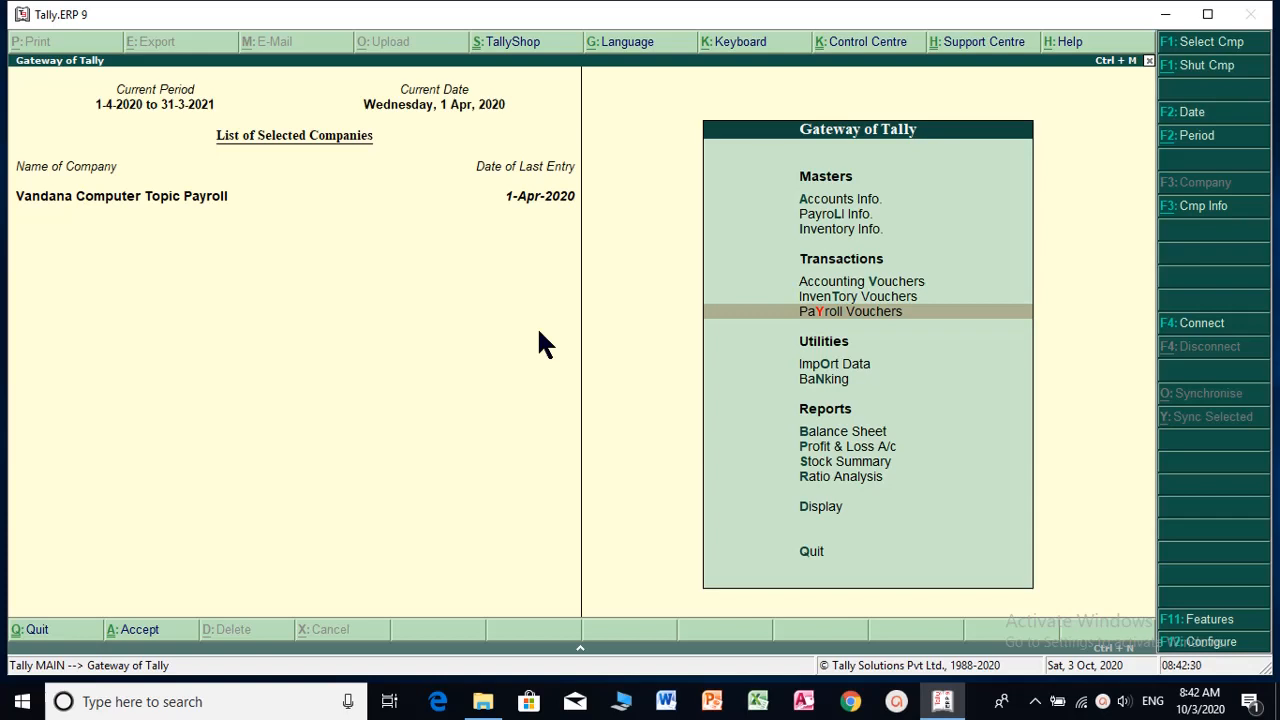
# Step: Start an attendance voucher and enter 25 days of Attendance and 5 hrs of Overtime for the Worker group employee
pyautogui.press('Return')
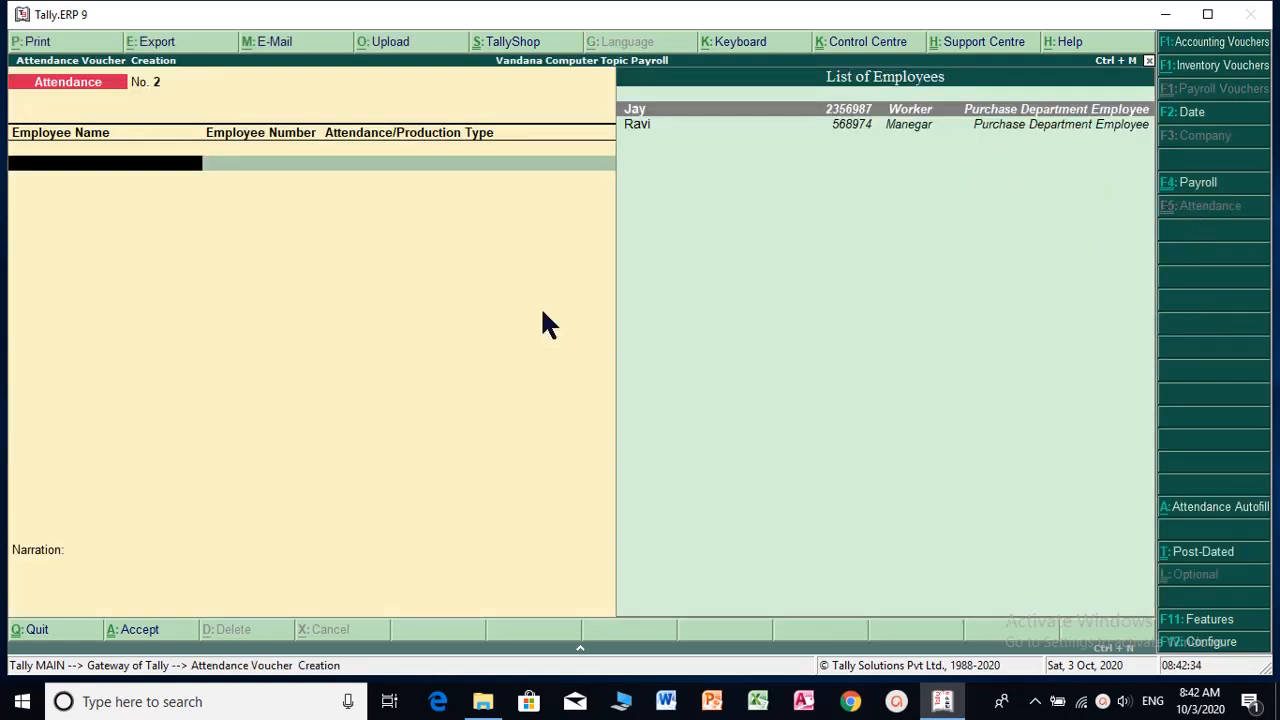
pyautogui.press('Return')
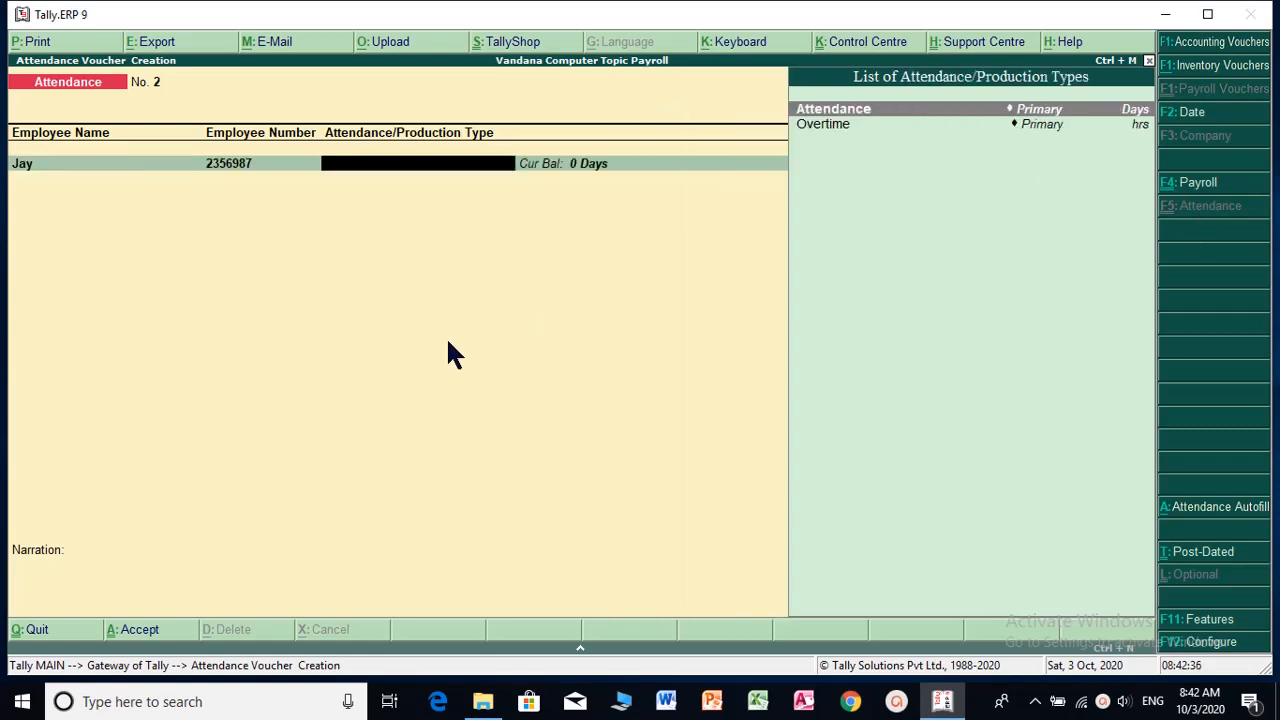
pyautogui.press('Return')
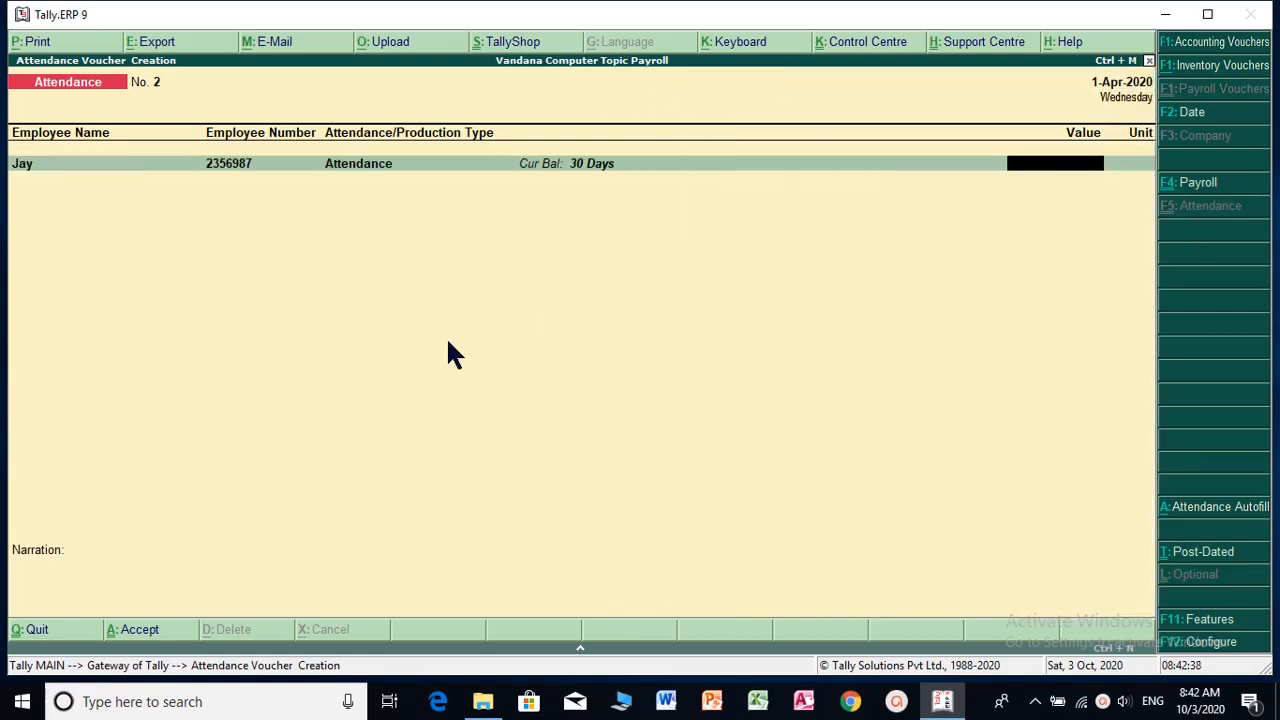
pyautogui.write('25')
pyautogui.press('Return')
pyautogui.press('Down')
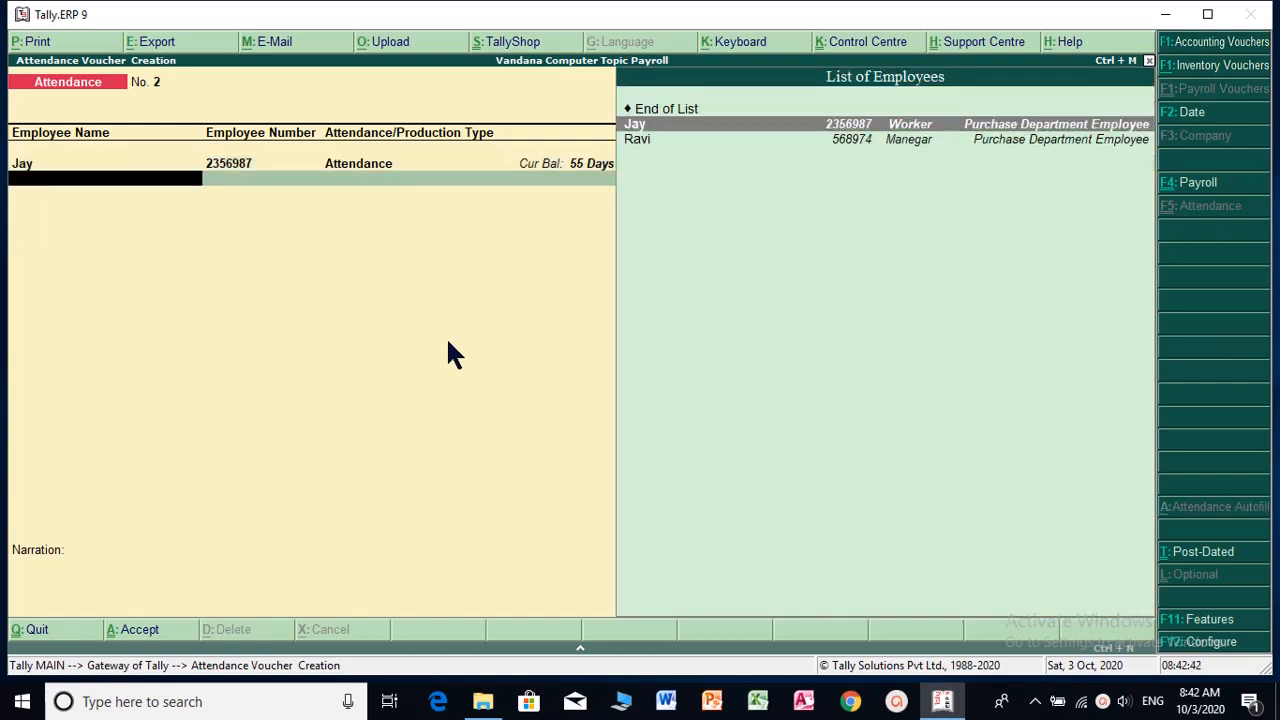
pyautogui.press('Return')
pyautogui.press('Down')
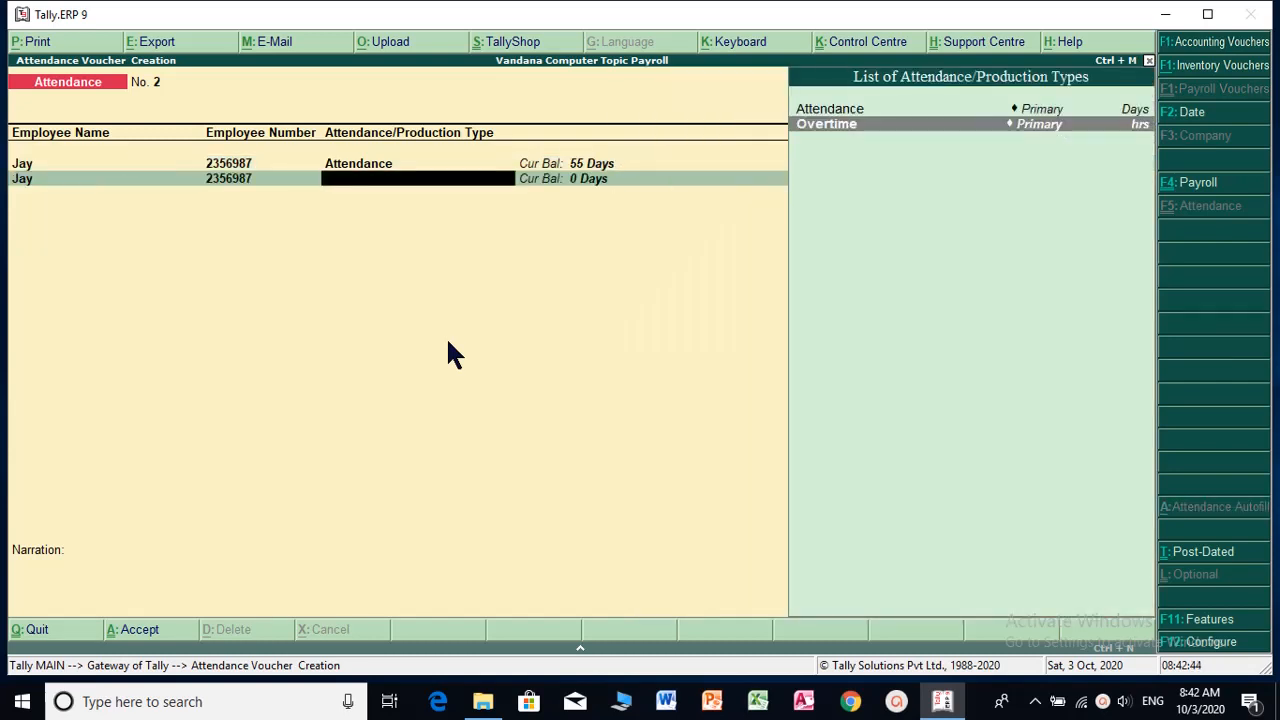
pyautogui.press('Return')
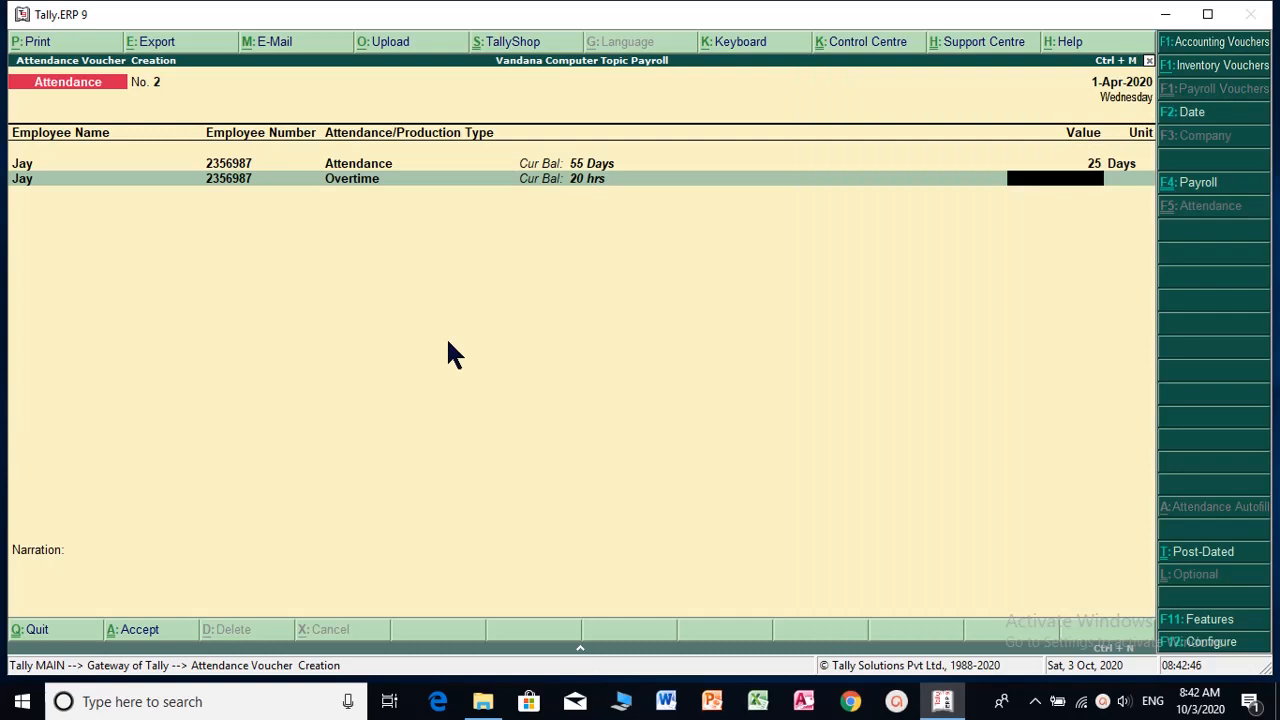
pyautogui.write('5')
pyautogui.press('Return')
# Step: Enter 28 days of Attendance and 10 hrs of Overtime for the Manegar group employee, and quit the attendance voucher without saving
pyautogui.press('Return')
pyautogui.press('Down')
pyautogui.press('Down')
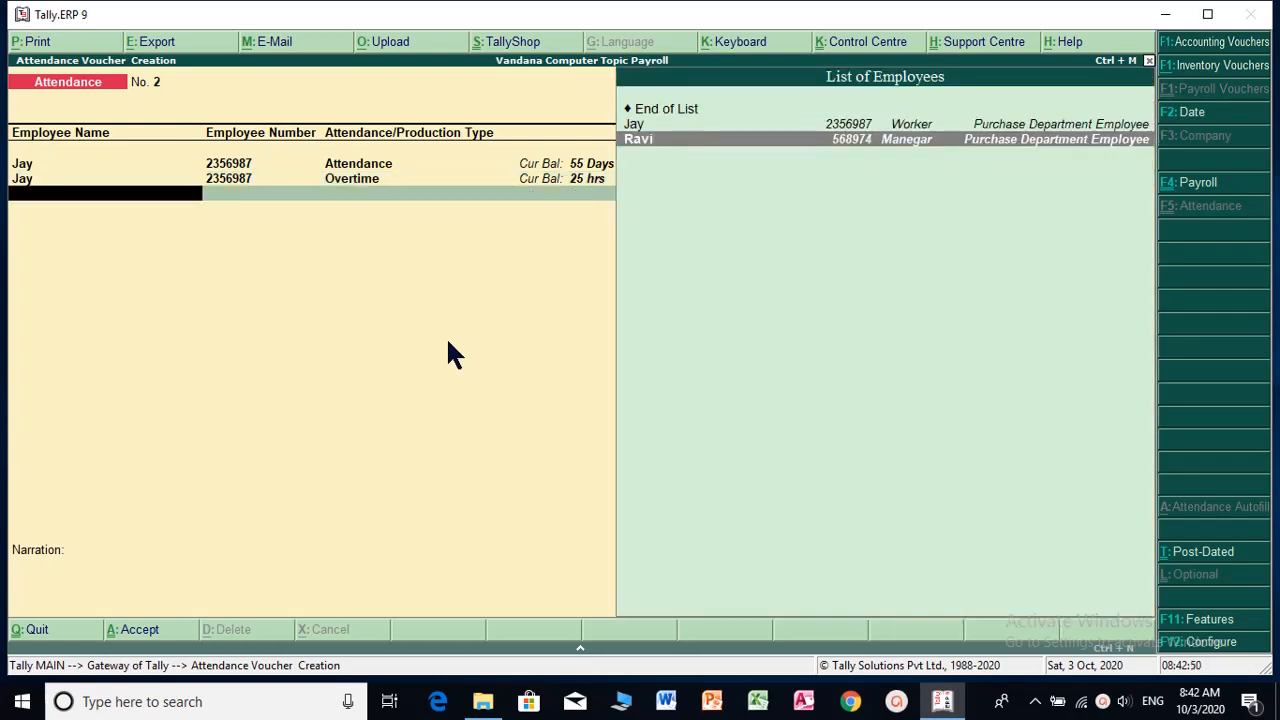
pyautogui.press('Return')
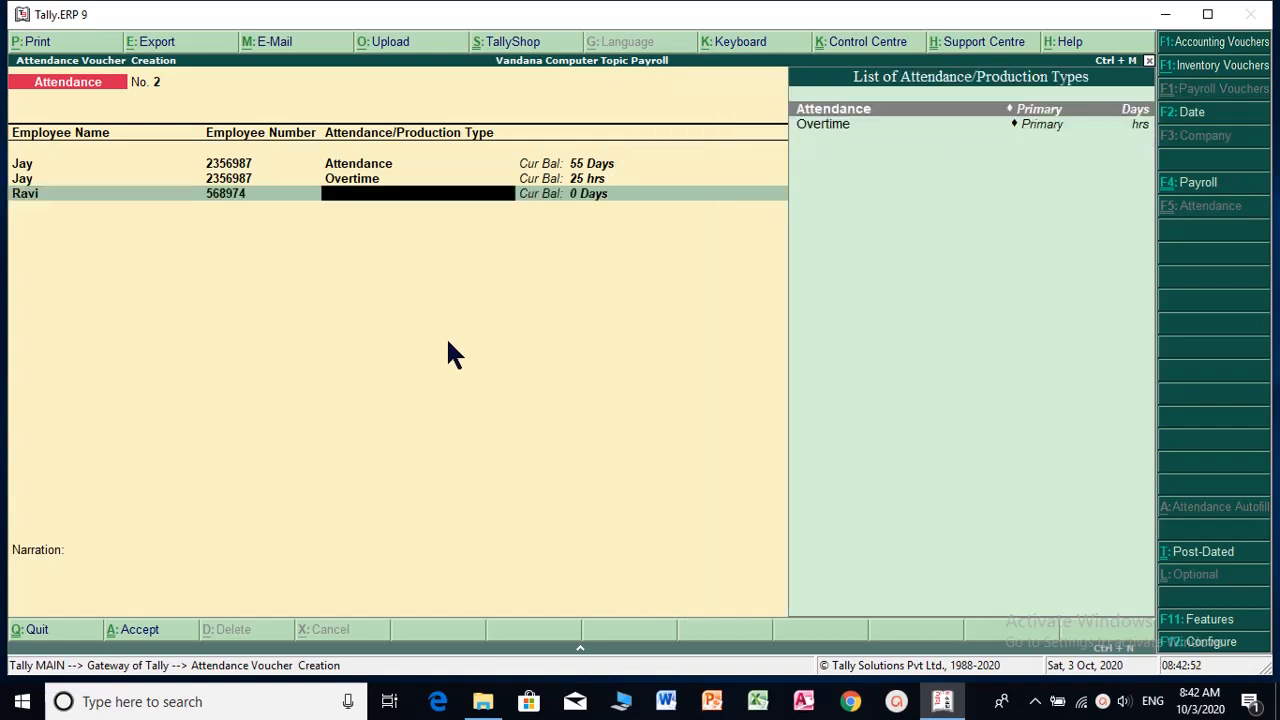
pyautogui.press('Return')
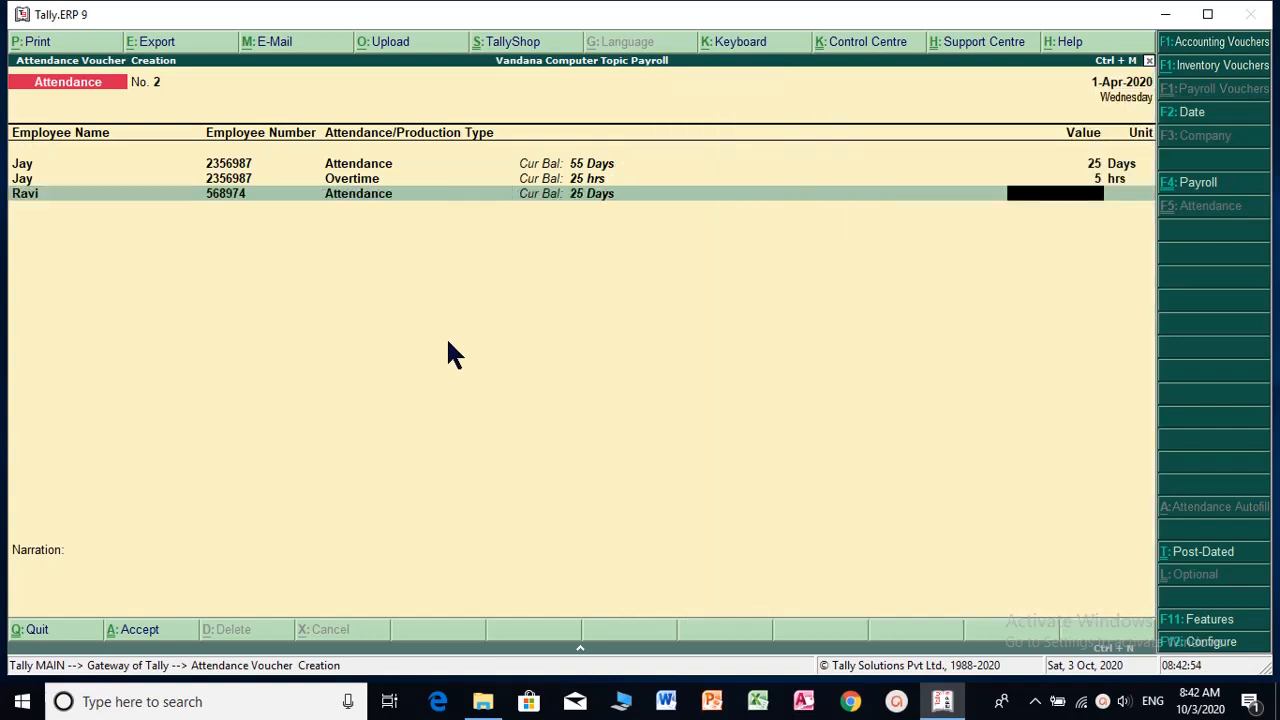
pyautogui.write('28')
pyautogui.press('Return')
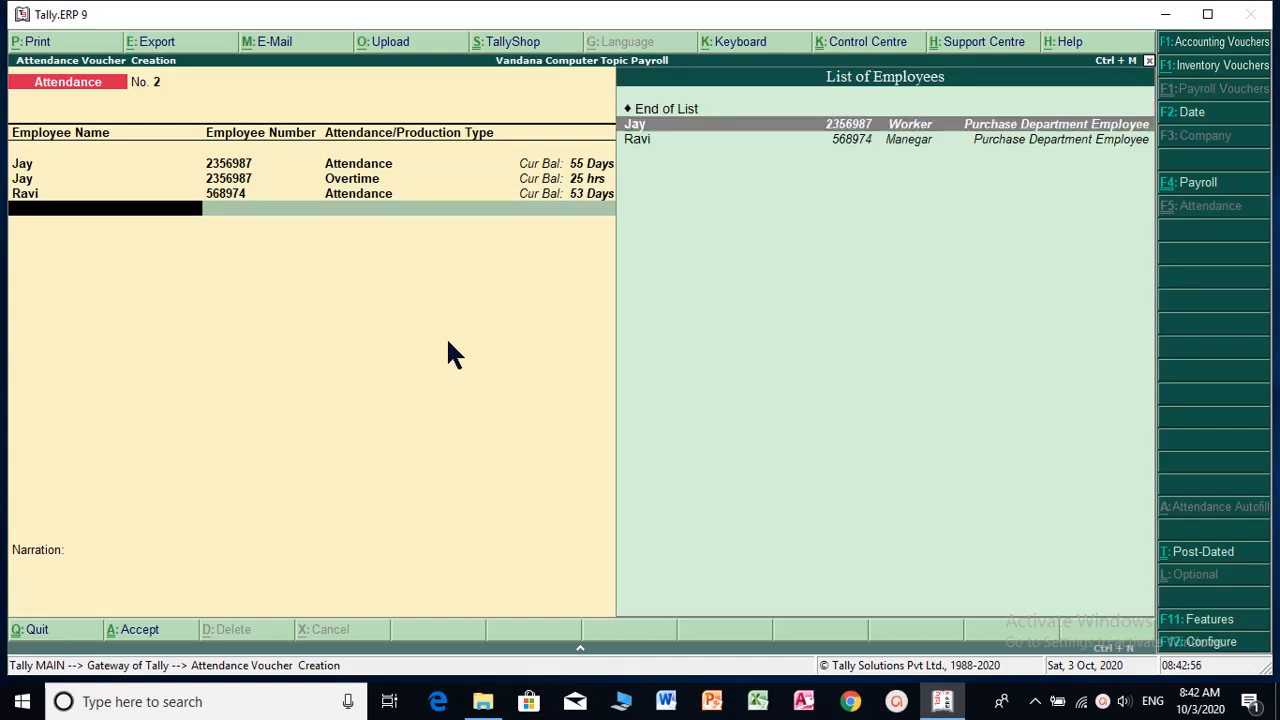
pyautogui.press('Down')
pyautogui.press('Return')
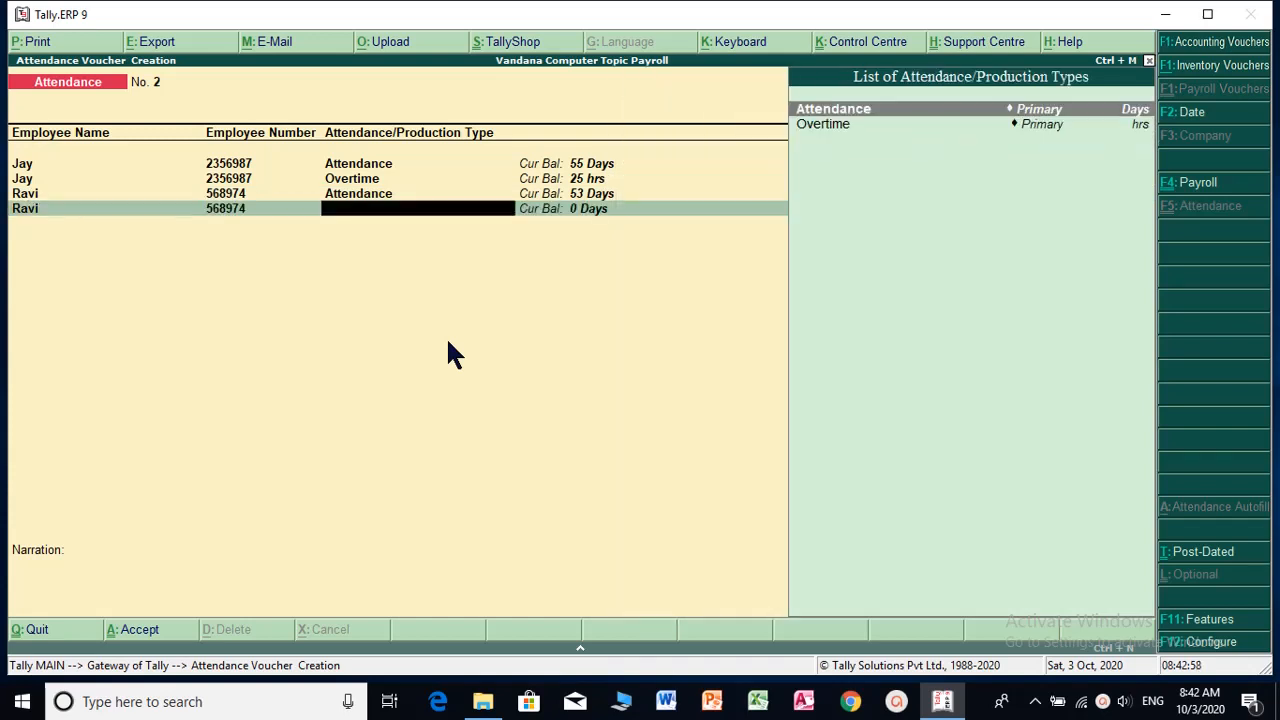
pyautogui.press('Down')
pyautogui.press('Return')
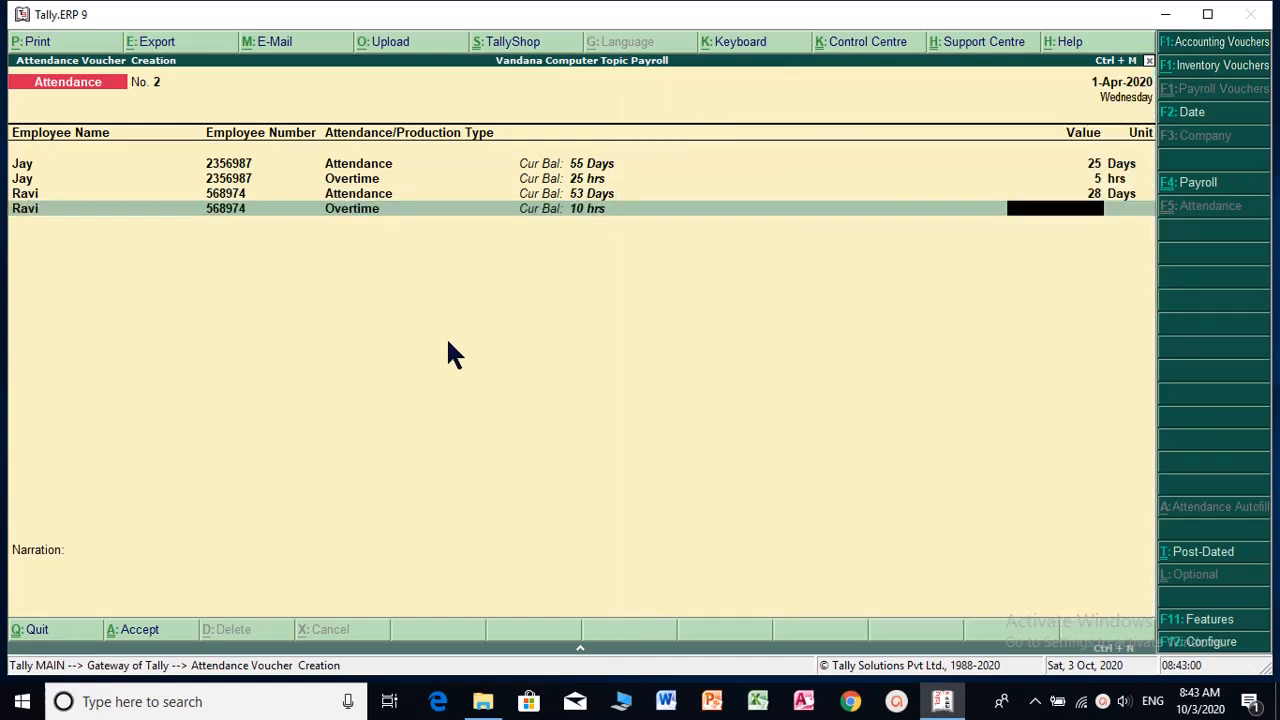
pyautogui.write('10')
pyautogui.press('Escape')
pyautogui.press('Return')
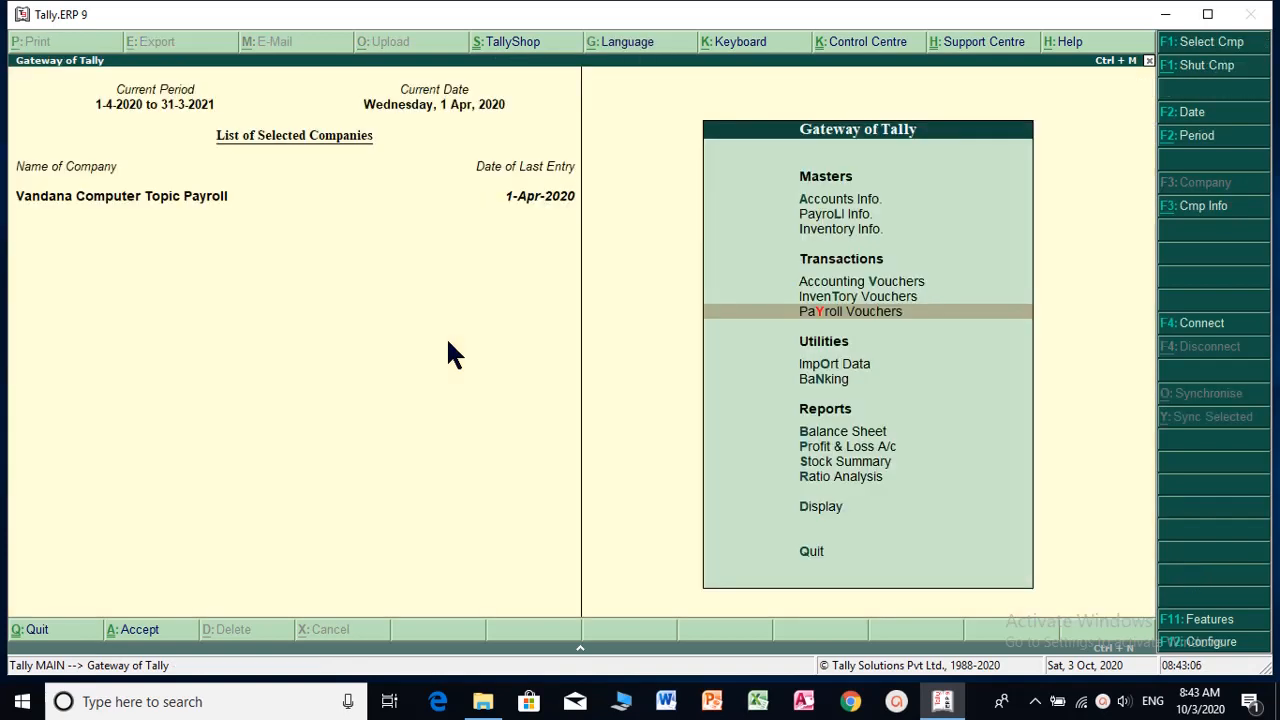
# Step: Display the Attendance Sheet payroll report and examine each employee's attendance days and overtime hours
pyautogui.press('Down')
pyautogui.press('Down')
pyautogui.press('Down')
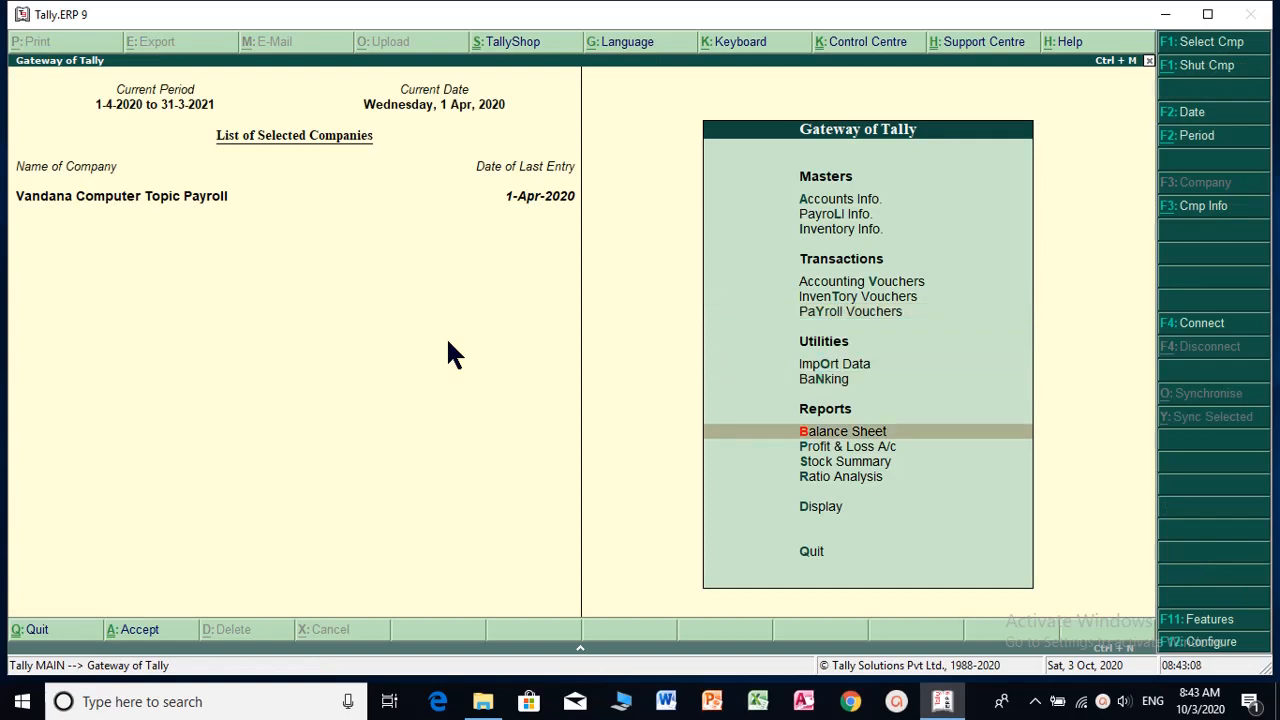
pyautogui.press('Down')
pyautogui.press('Down')
pyautogui.press('Down')
pyautogui.press('Down')
pyautogui.press('Return')
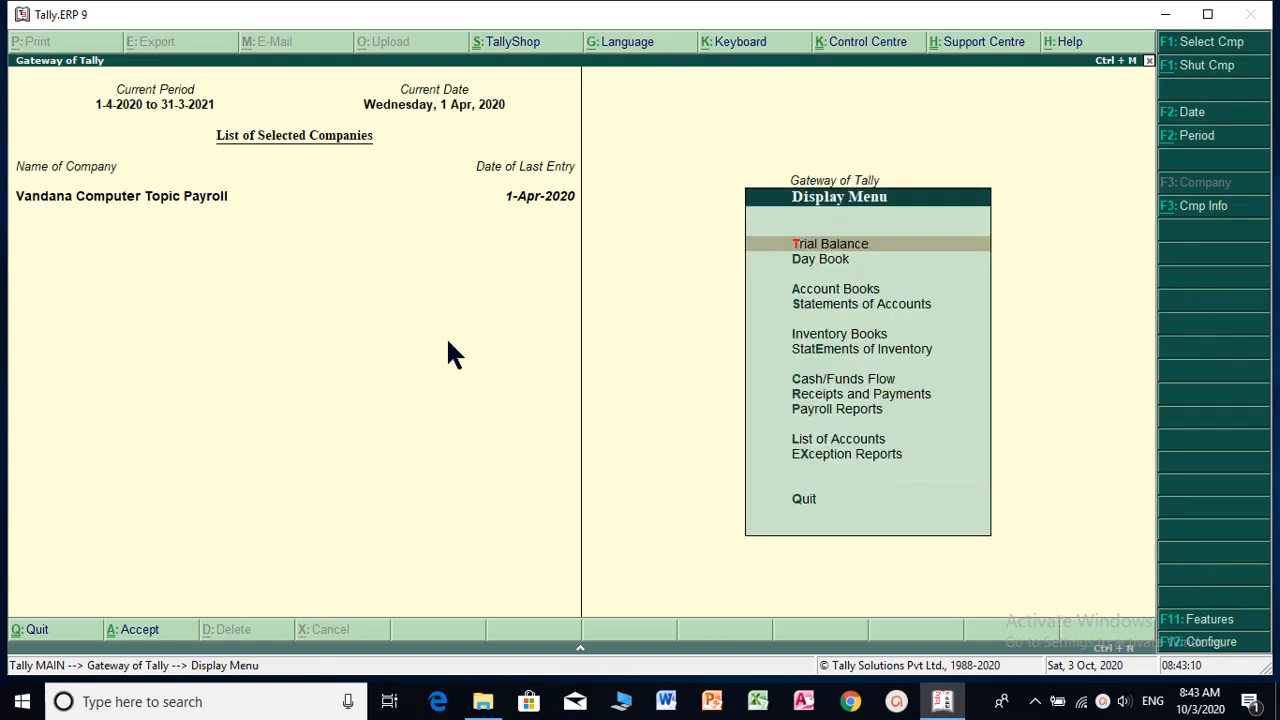
pyautogui.press('Down')
pyautogui.press('Down')
pyautogui.press('Down')
pyautogui.press('Down')
pyautogui.press('Down')
pyautogui.press('Down')
pyautogui.press('Down')
pyautogui.press('Down')
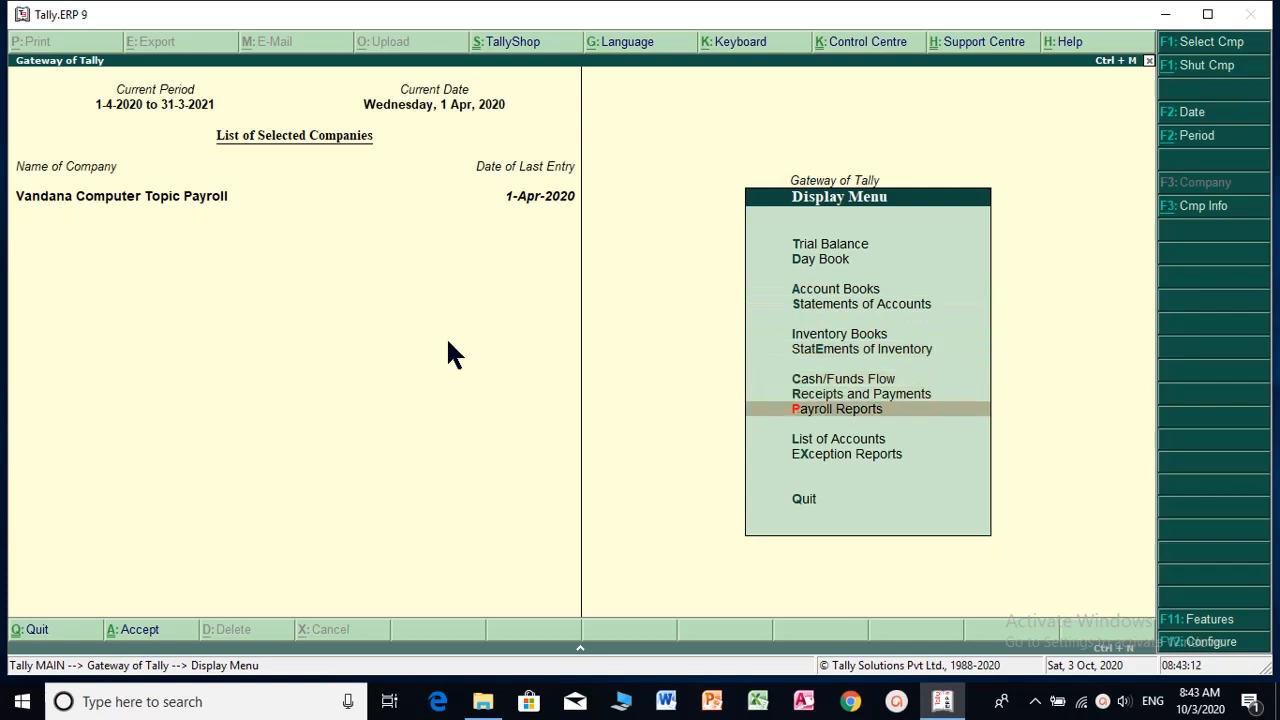
pyautogui.press('Return')
pyautogui.press('Down')
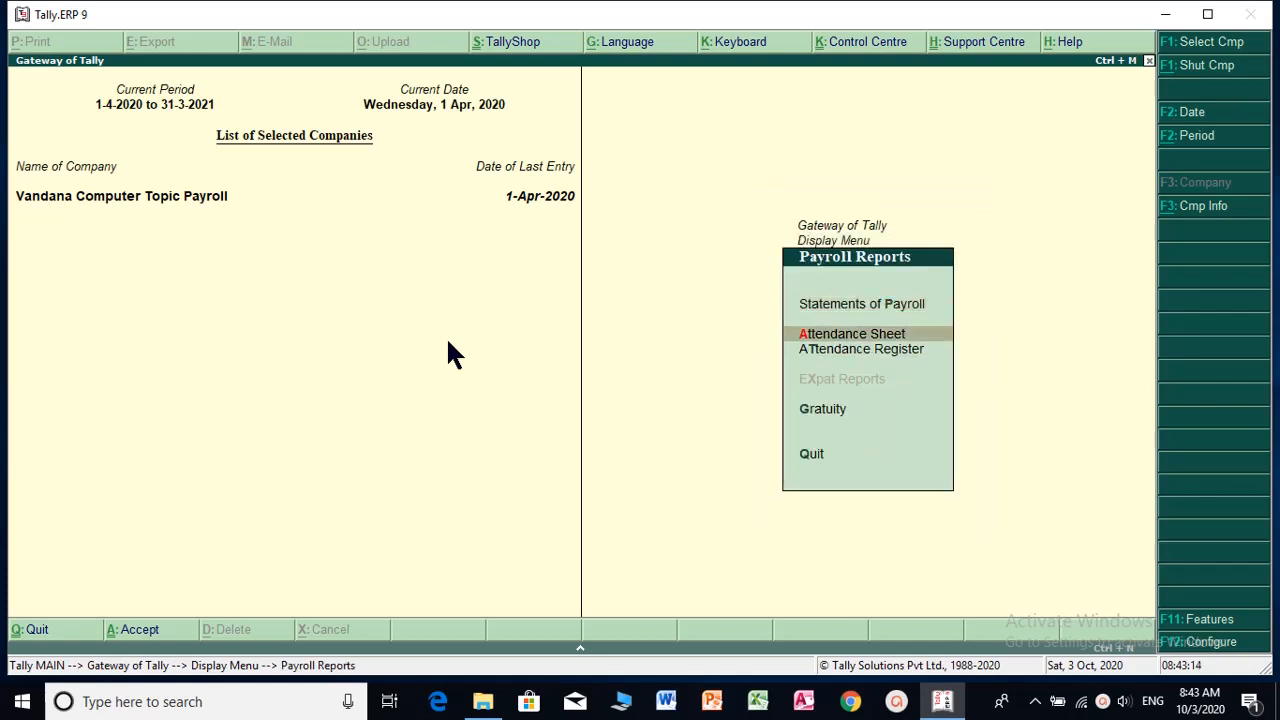
pyautogui.press('Return')
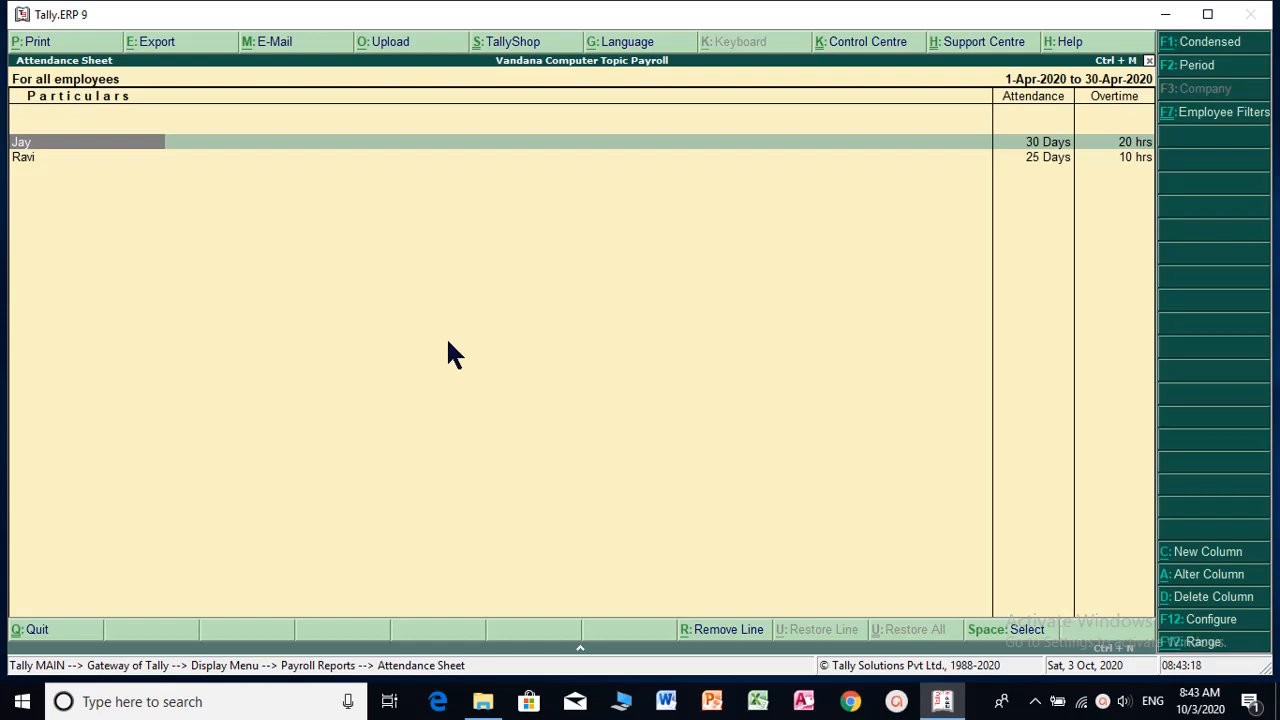
pyautogui.press('Escape')
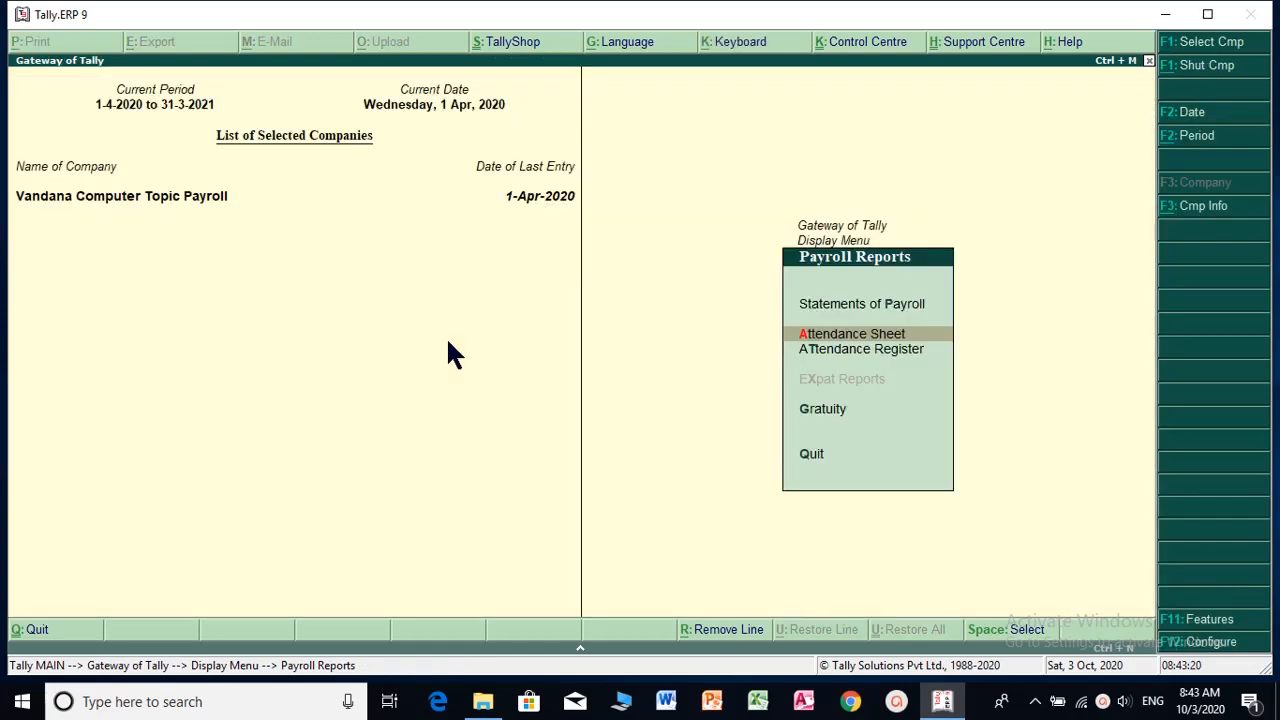
# Step: Display the Attendance Register, examine April's attendance voucher No. 1, and return to the Gateway of Tally
pyautogui.press('Down')
pyautogui.press('Return')
pyautogui.press('Return')
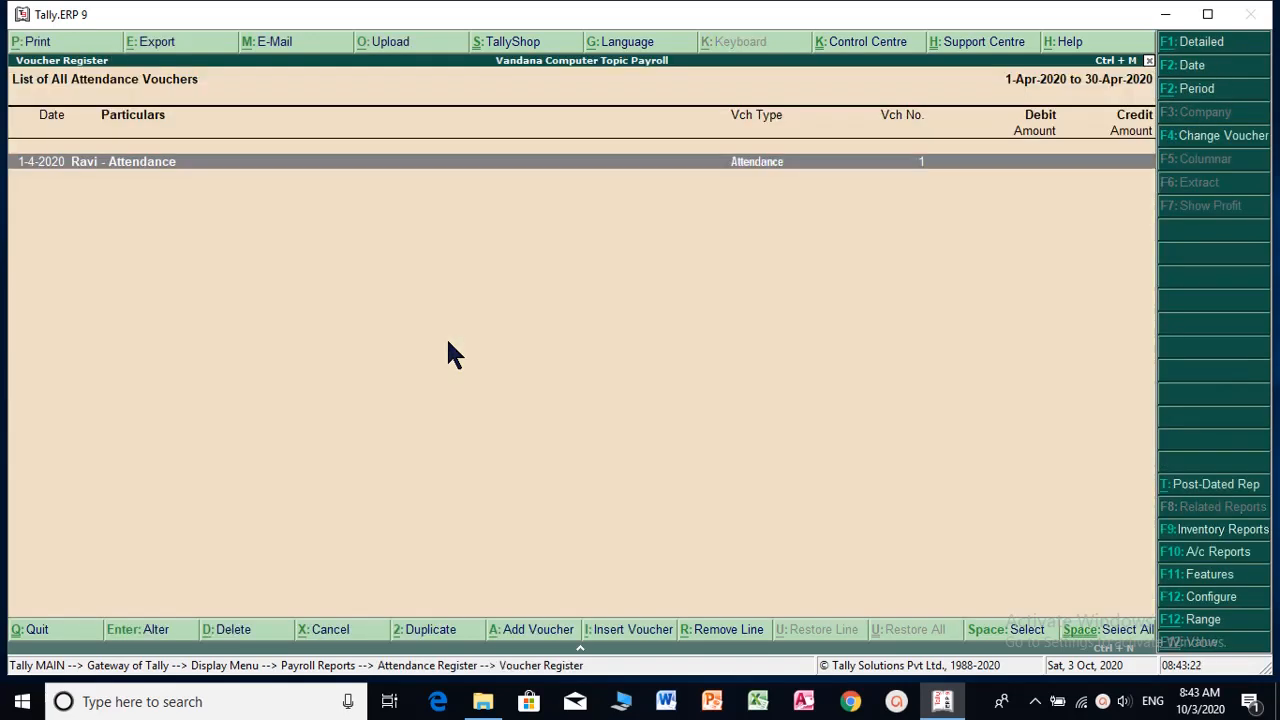
pyautogui.press('Return')
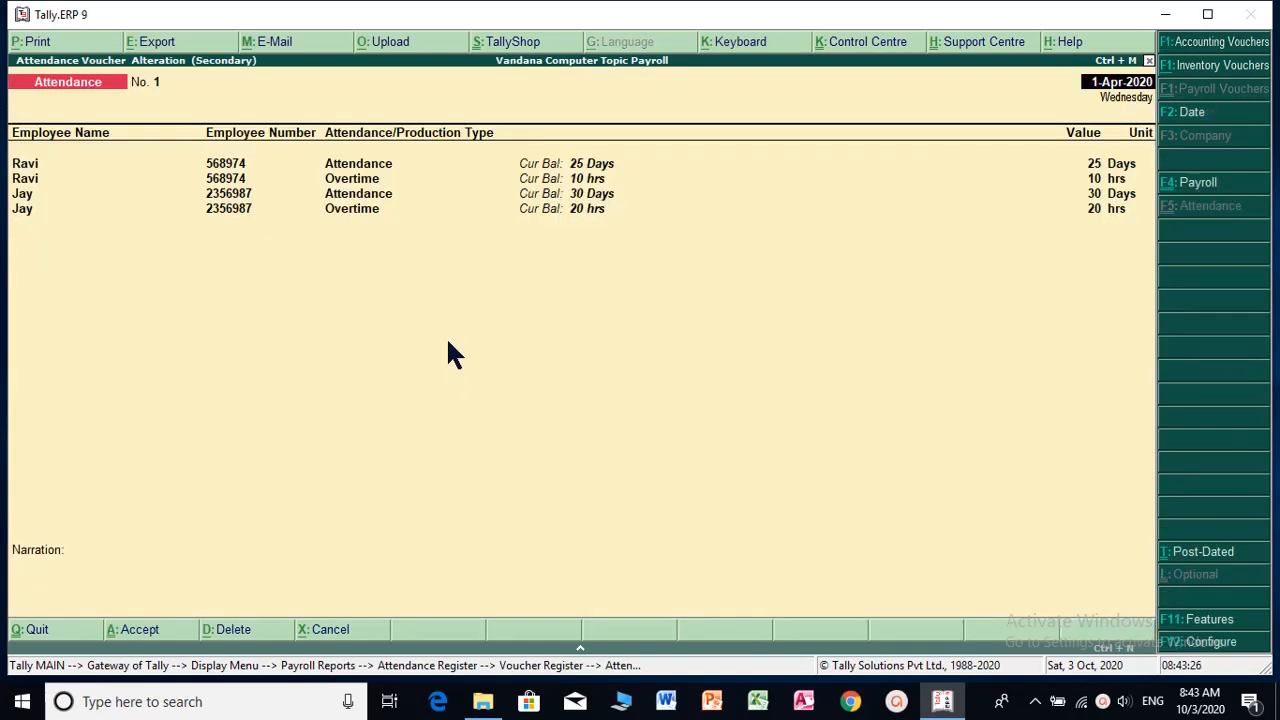
pyautogui.press('Escape')
pyautogui.press('y')
pyautogui.press('Escape')
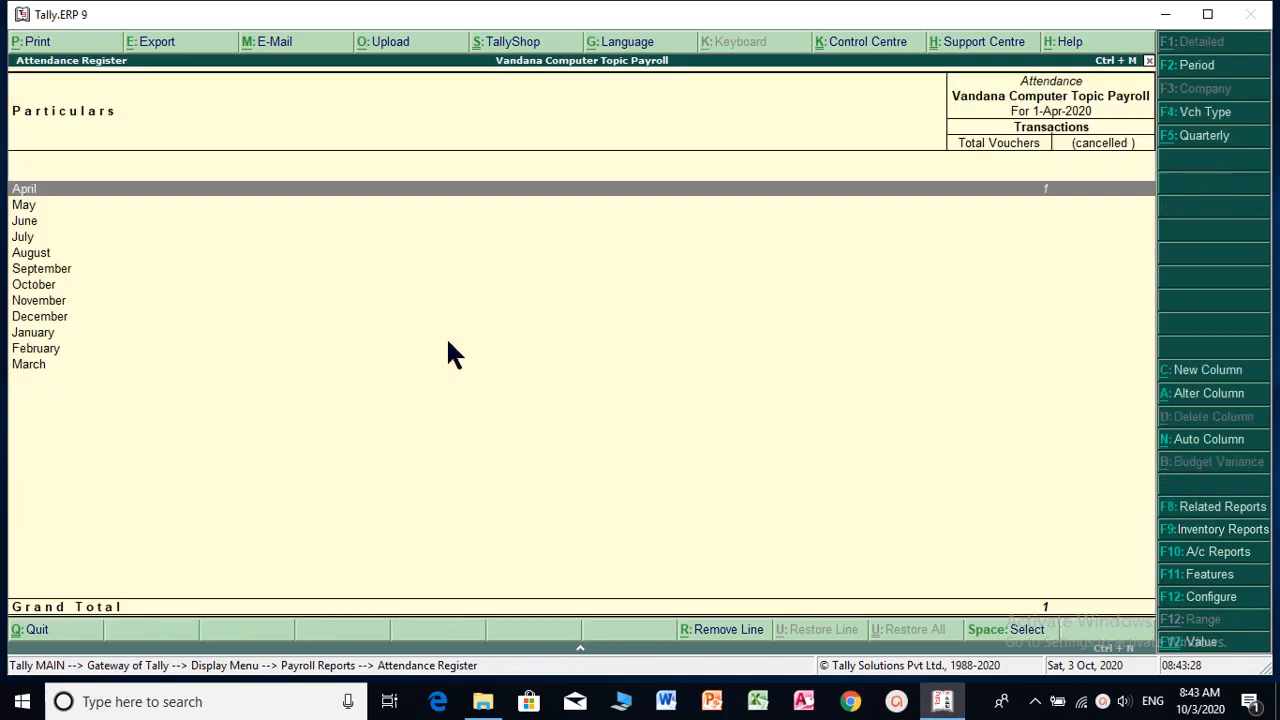
pyautogui.press('Escape')
pyautogui.press('Escape')
pyautogui.press('Escape')
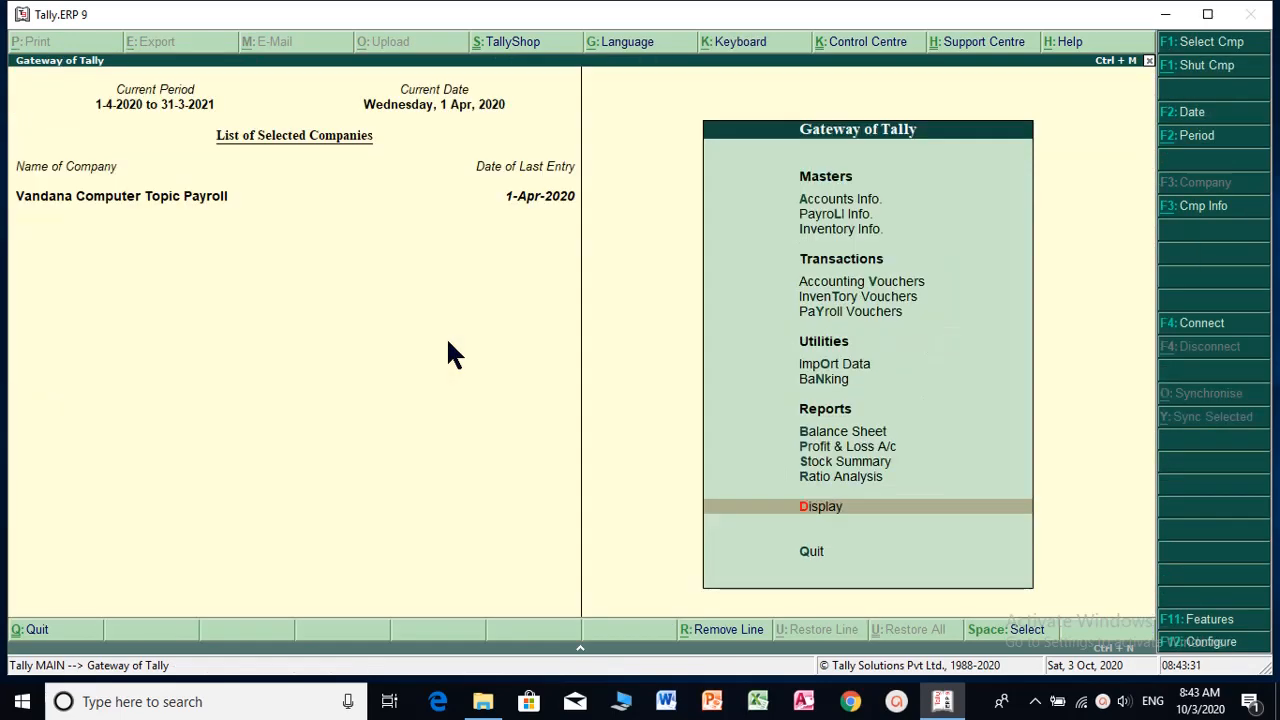
# Step: Open payroll voucher creation again with a blank attendance voucher
pyautogui.press('Up')
pyautogui.press('Up')
pyautogui.press('Up')
pyautogui.press('Up')
pyautogui.press('Up')
pyautogui.press('Up')
pyautogui.press('Up')
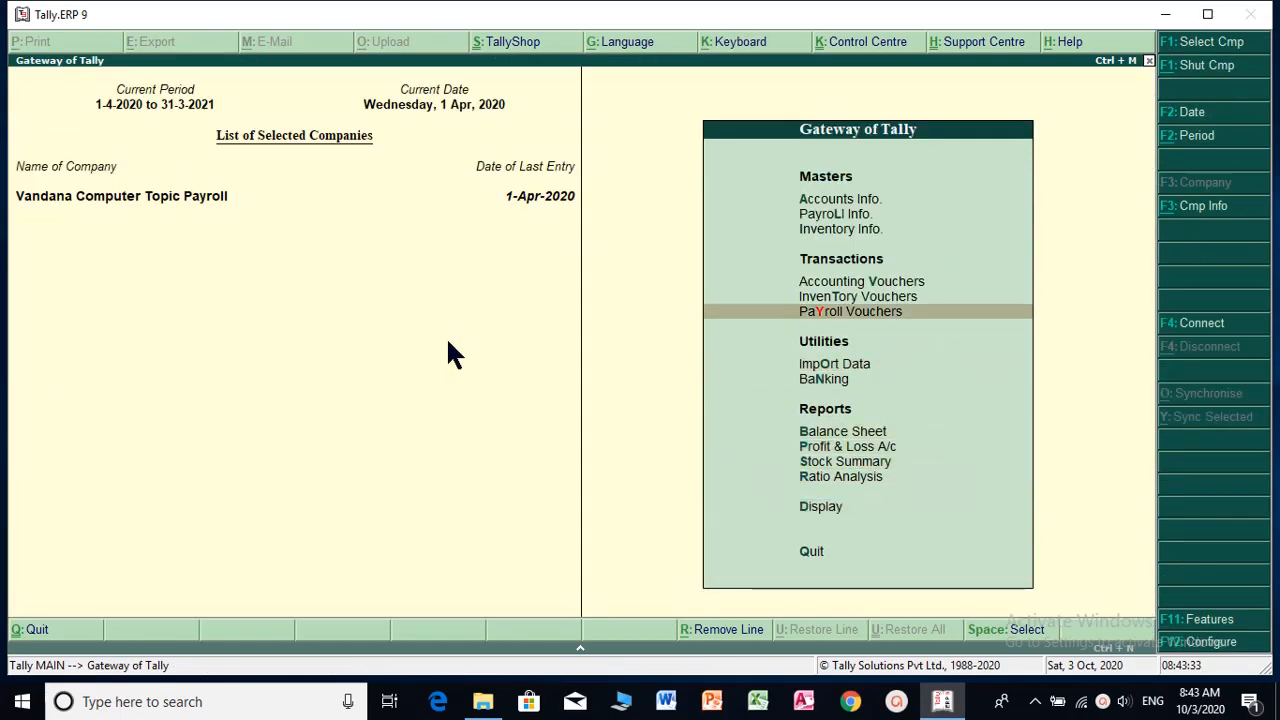
pyautogui.press('Return')
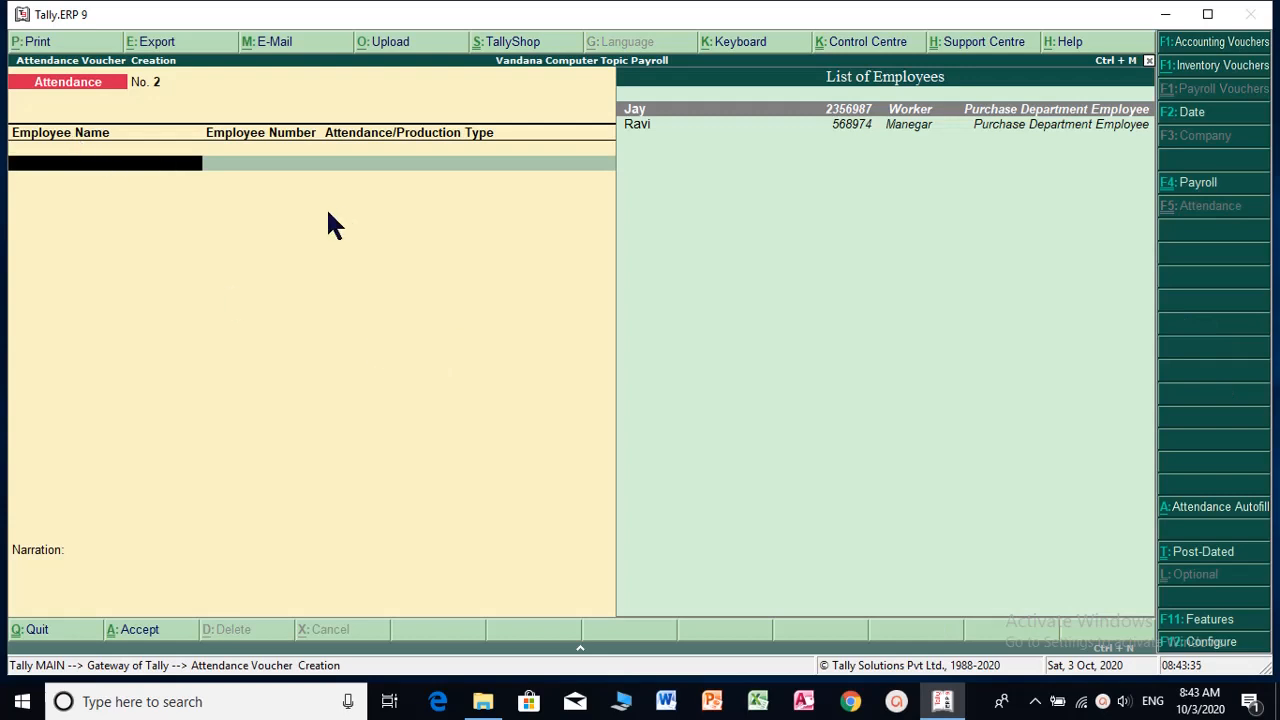
# Step: Start a payroll voucher and set its Payroll Autofill to process Salary from 1-4-2020 to 1-5-2020
pyautogui.click(1198, 192)
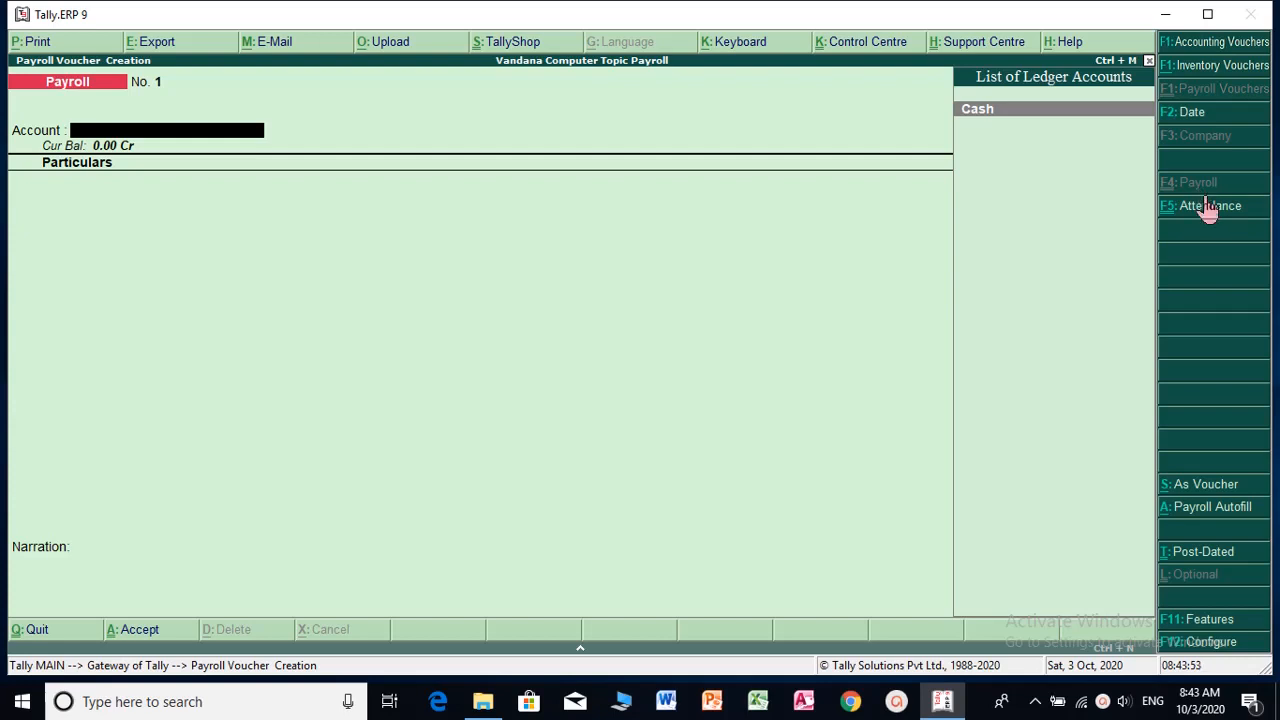
pyautogui.click(1198, 516)
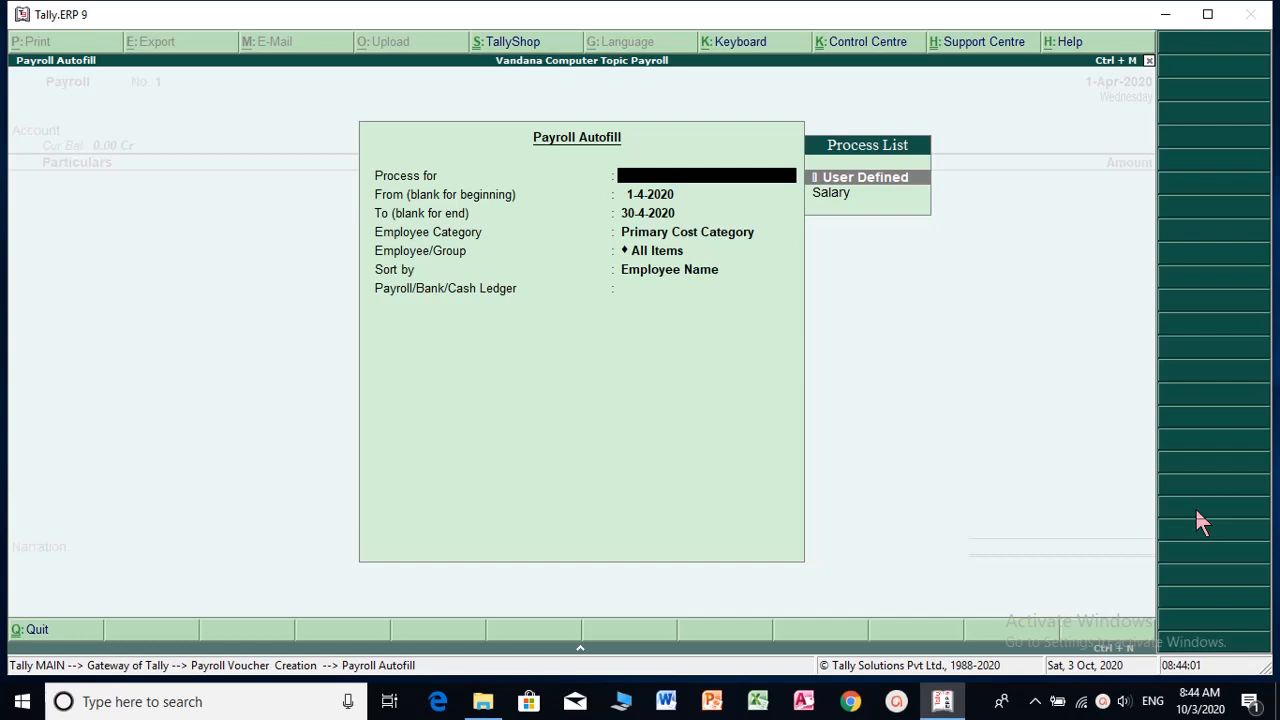
pyautogui.press('Down')
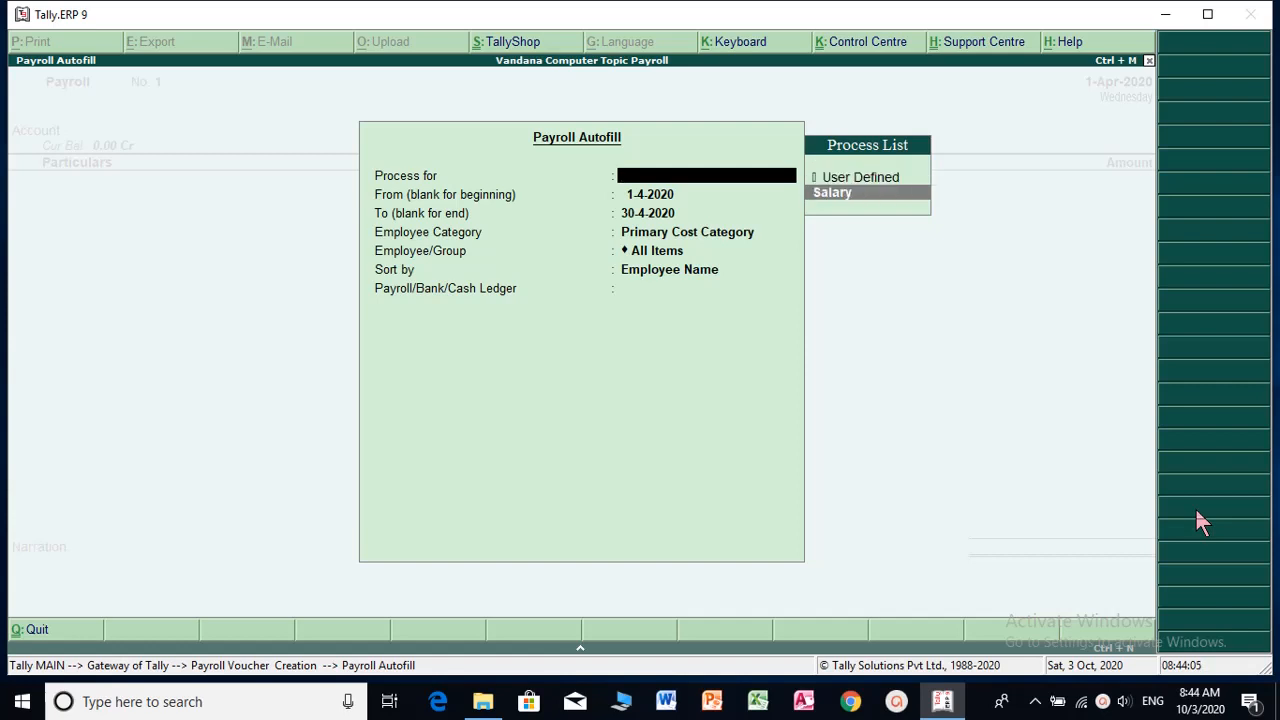
pyautogui.press('Return')
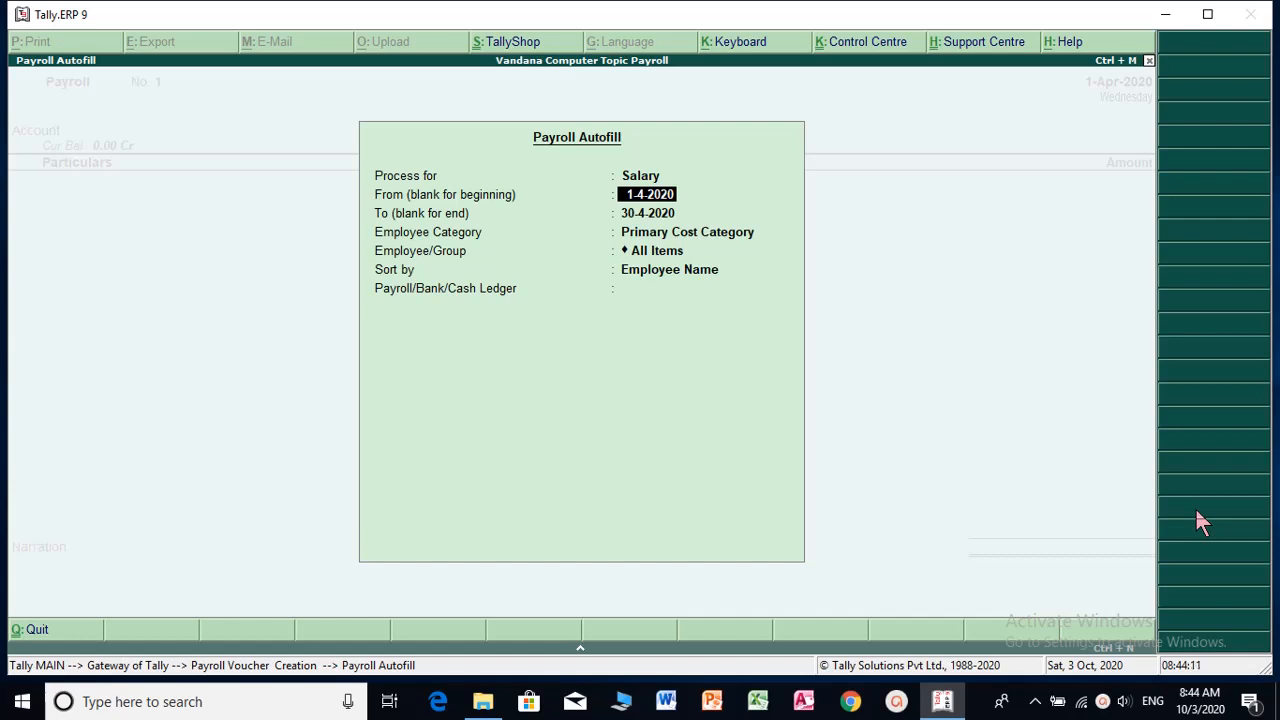
pyautogui.press('Return')
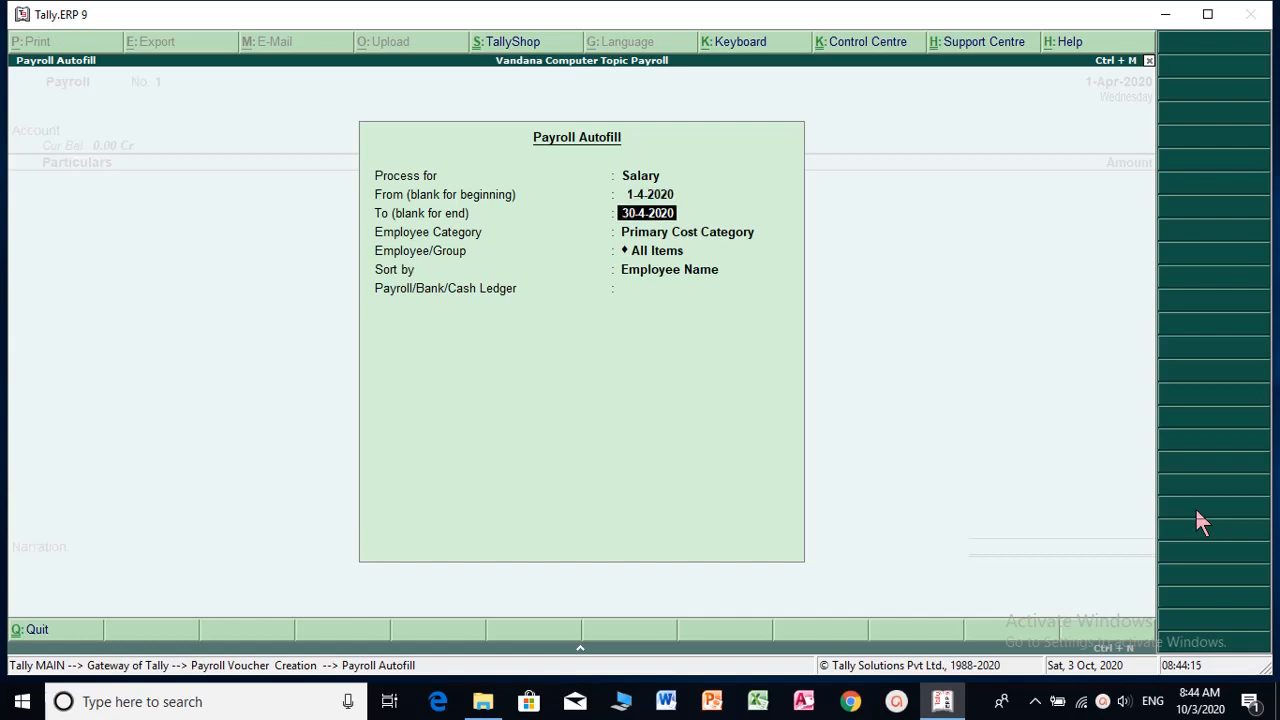
pyautogui.write('30-4')
pyautogui.press('BackSpace')
pyautogui.press('BackSpace')
pyautogui.press('BackSpace')
pyautogui.press('BackSpace')
pyautogui.write('1-5')
pyautogui.press('Return')
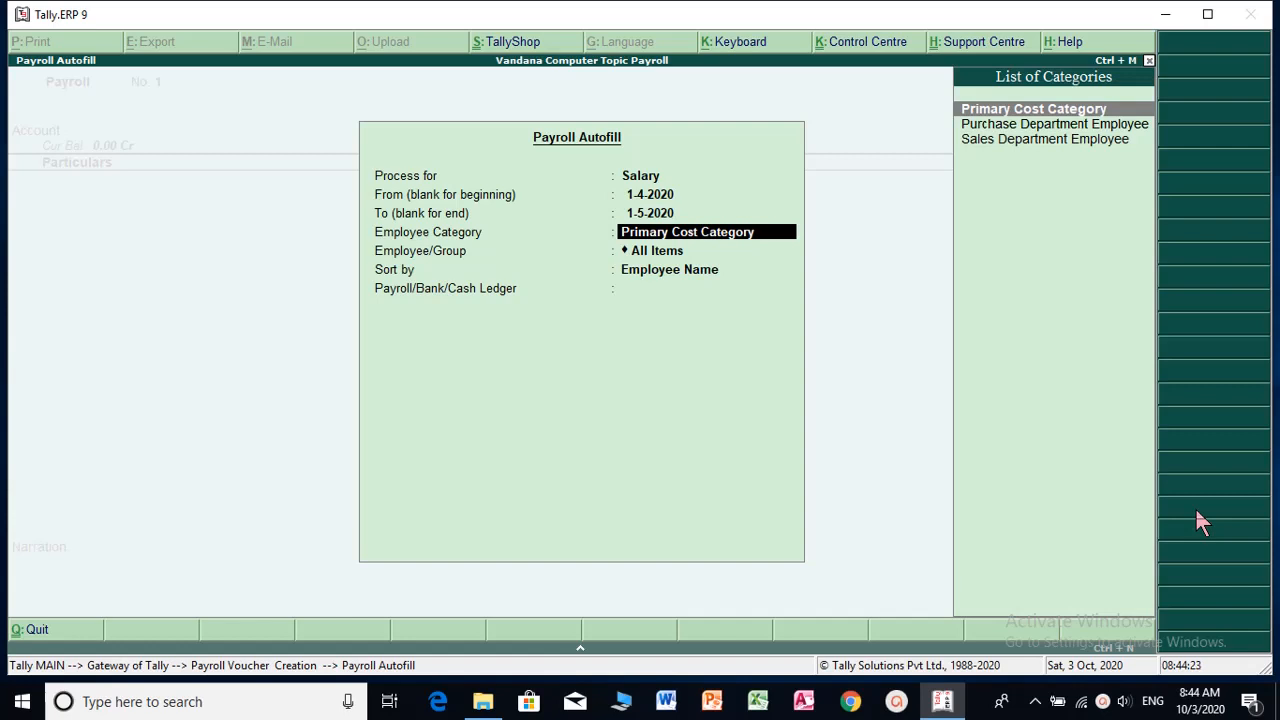
# Step: Autofill payroll for All Items in Purchase Department Employee, sorted by Employee Name, with the Cash ledger and employees having banking details included
pyautogui.press('Down')
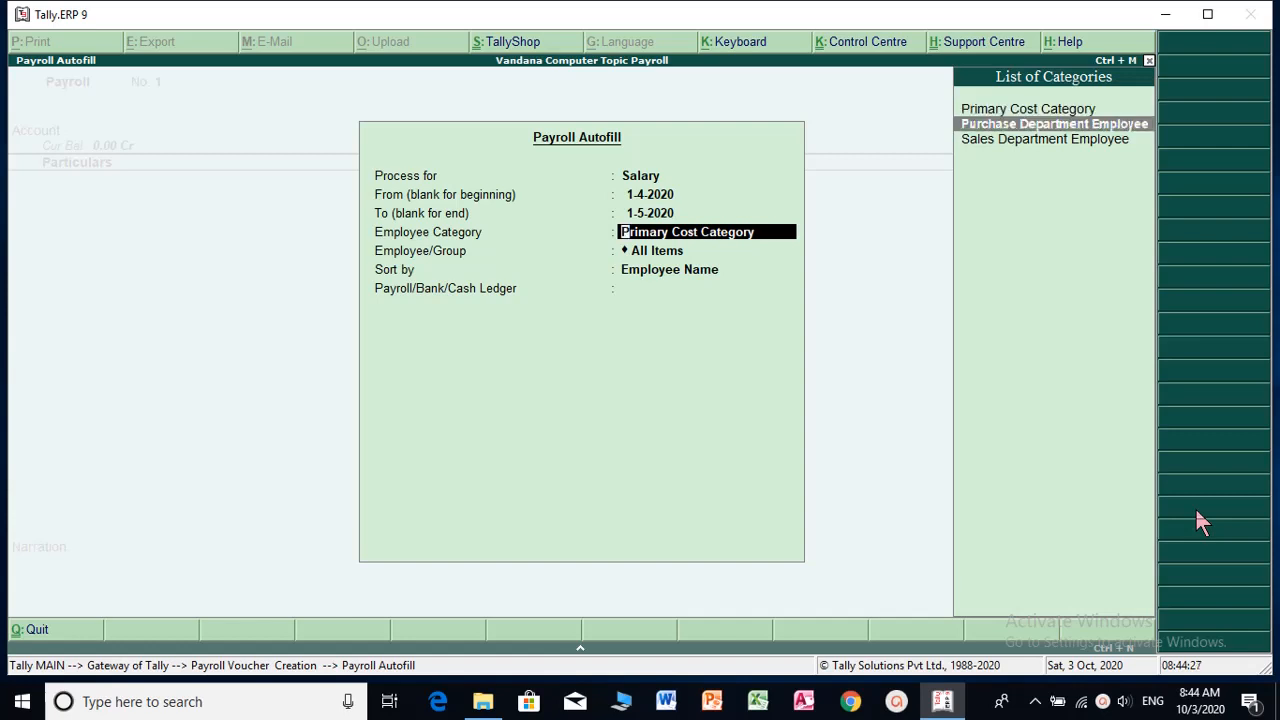
pyautogui.press('Down')
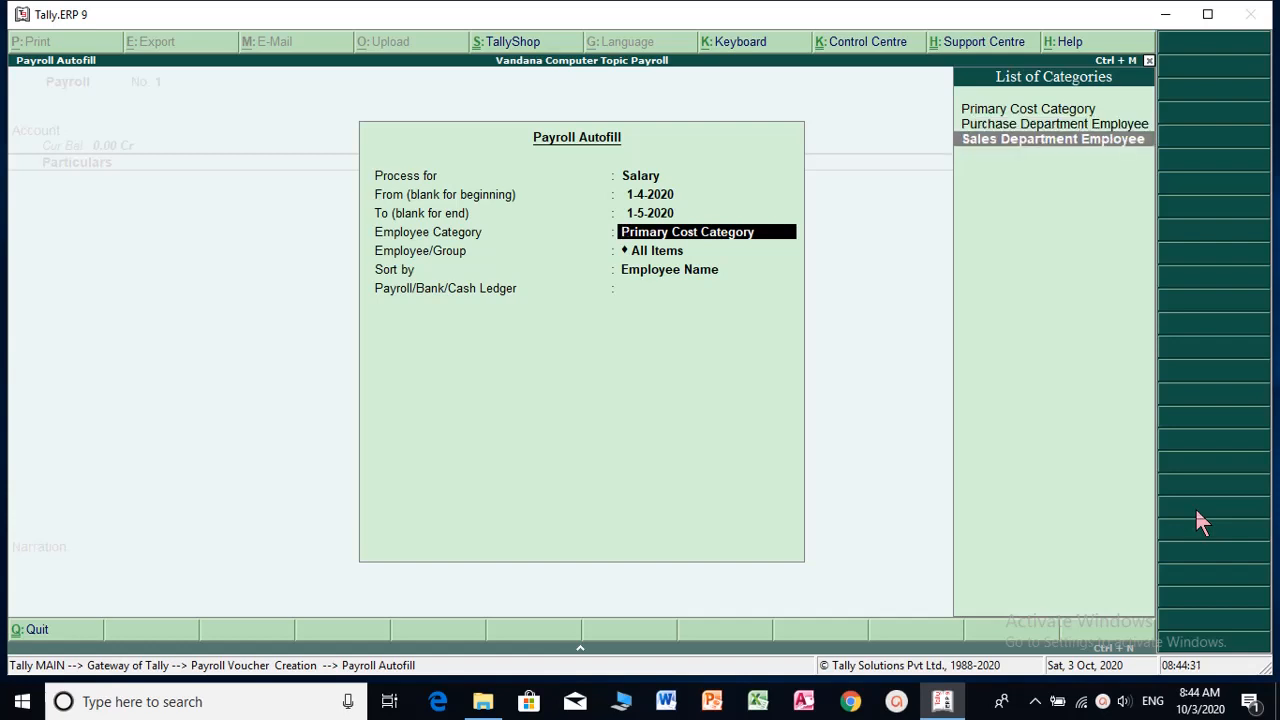
pyautogui.press('Up')
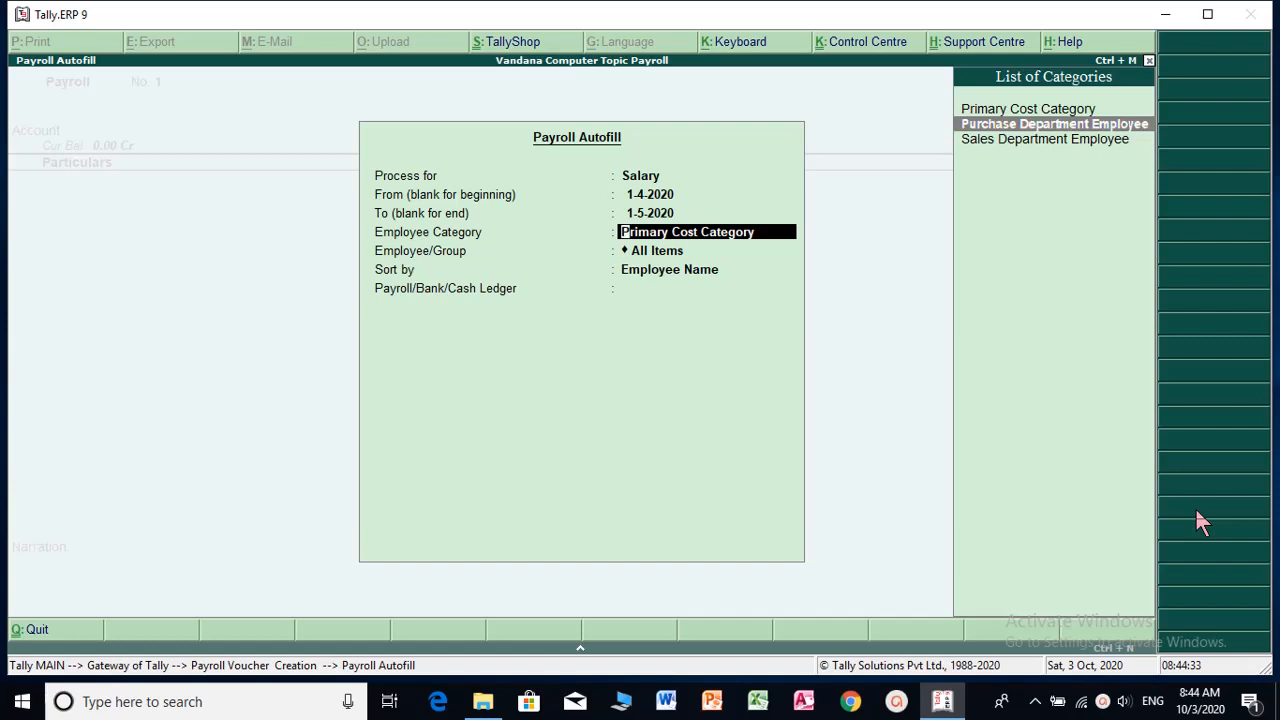
pyautogui.press('Return')
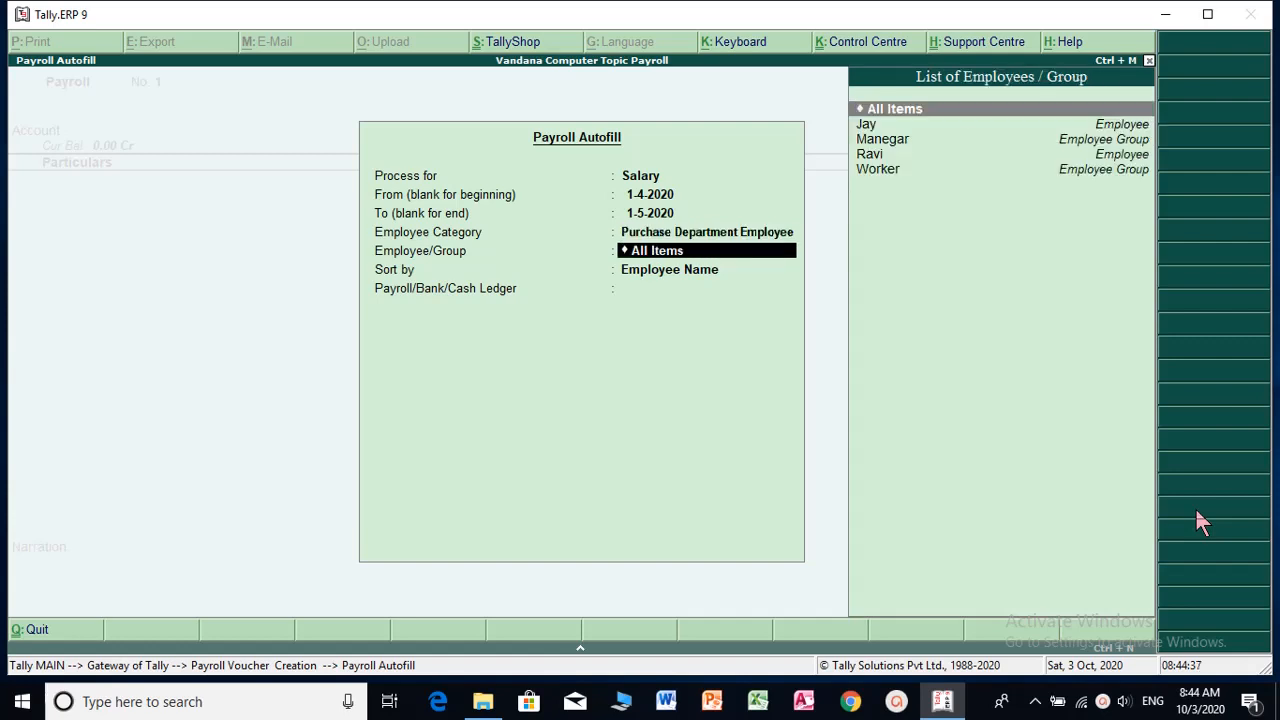
pyautogui.press('Down')
pyautogui.press('Down')
pyautogui.press('Down')
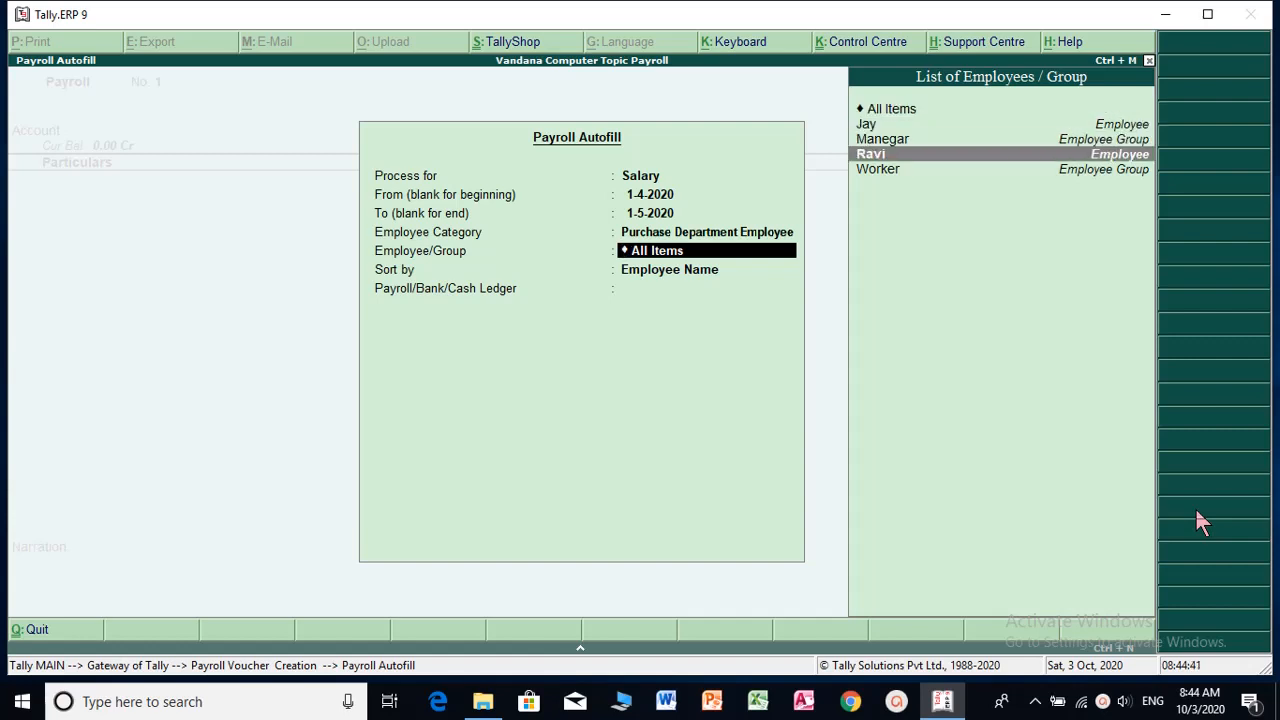
pyautogui.press('Up')
pyautogui.press('Up')
pyautogui.press('Up')
pyautogui.press('Return')
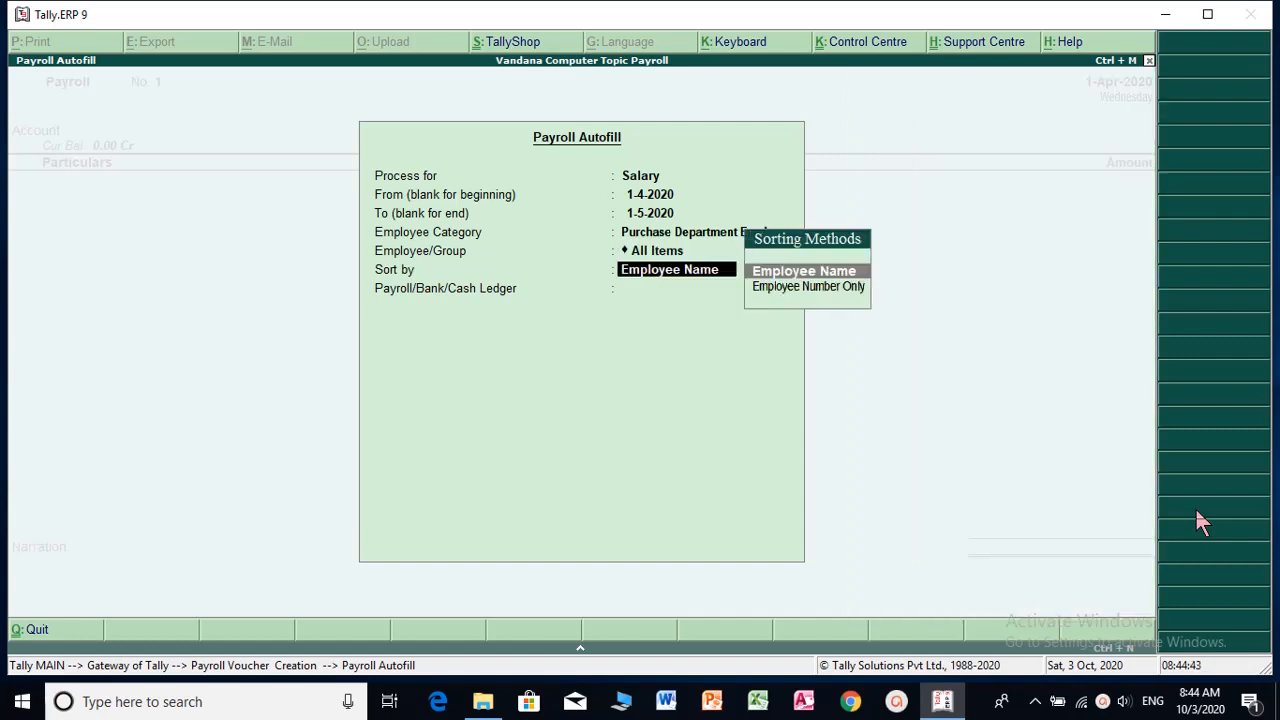
pyautogui.press('Return')
pyautogui.press('Return')
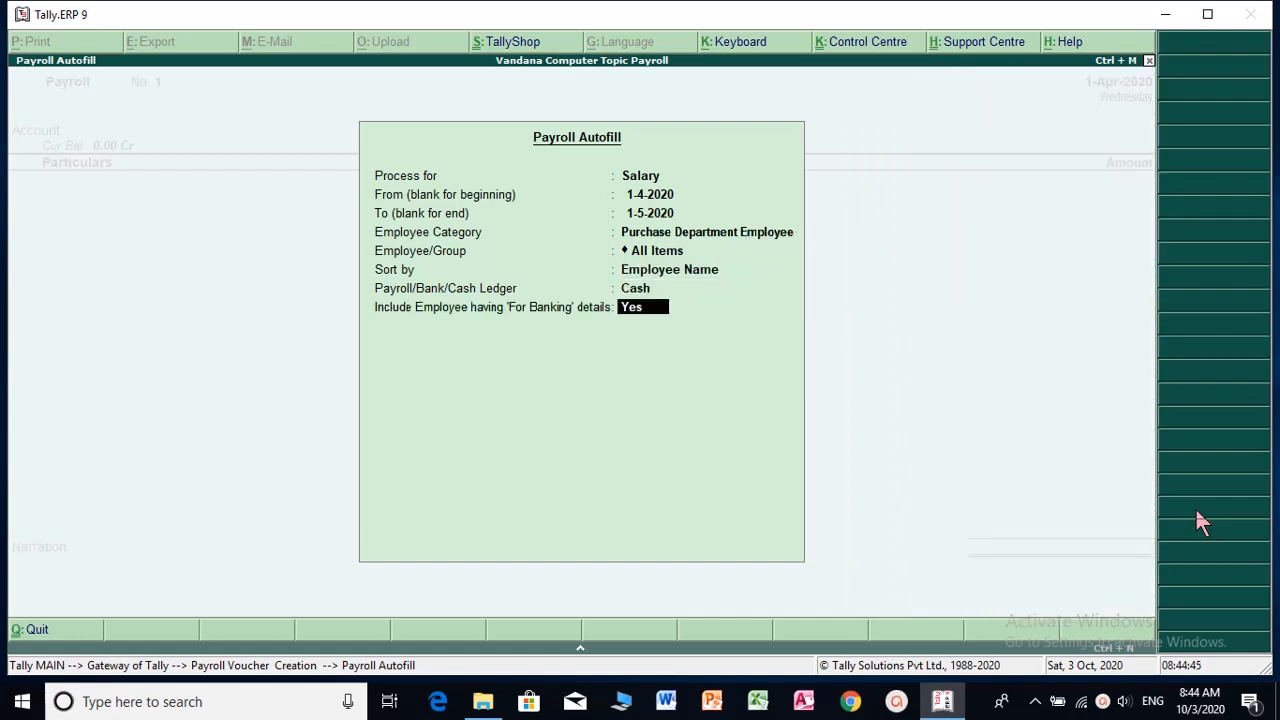
pyautogui.press('Return')
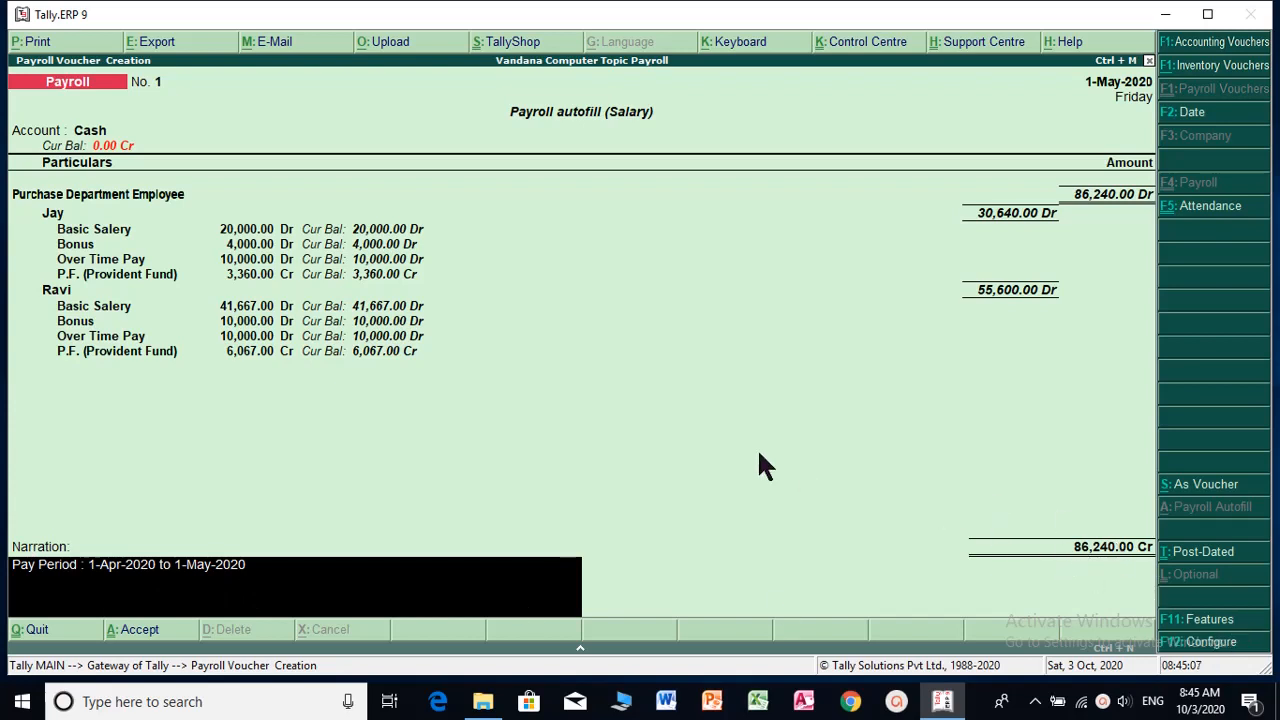
# Step: Accept the autofilled salary voucher with its pay period narration, and quit payroll voucher creation
pyautogui.press('Return')
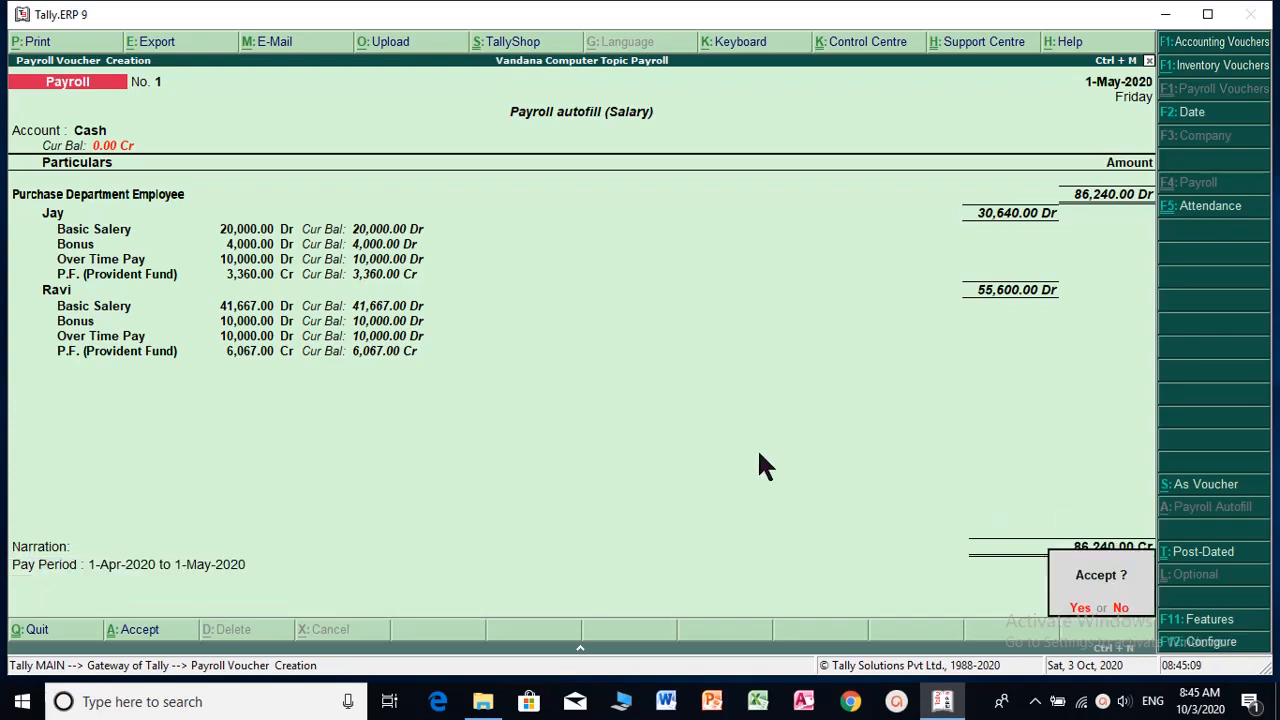
pyautogui.press('Return')
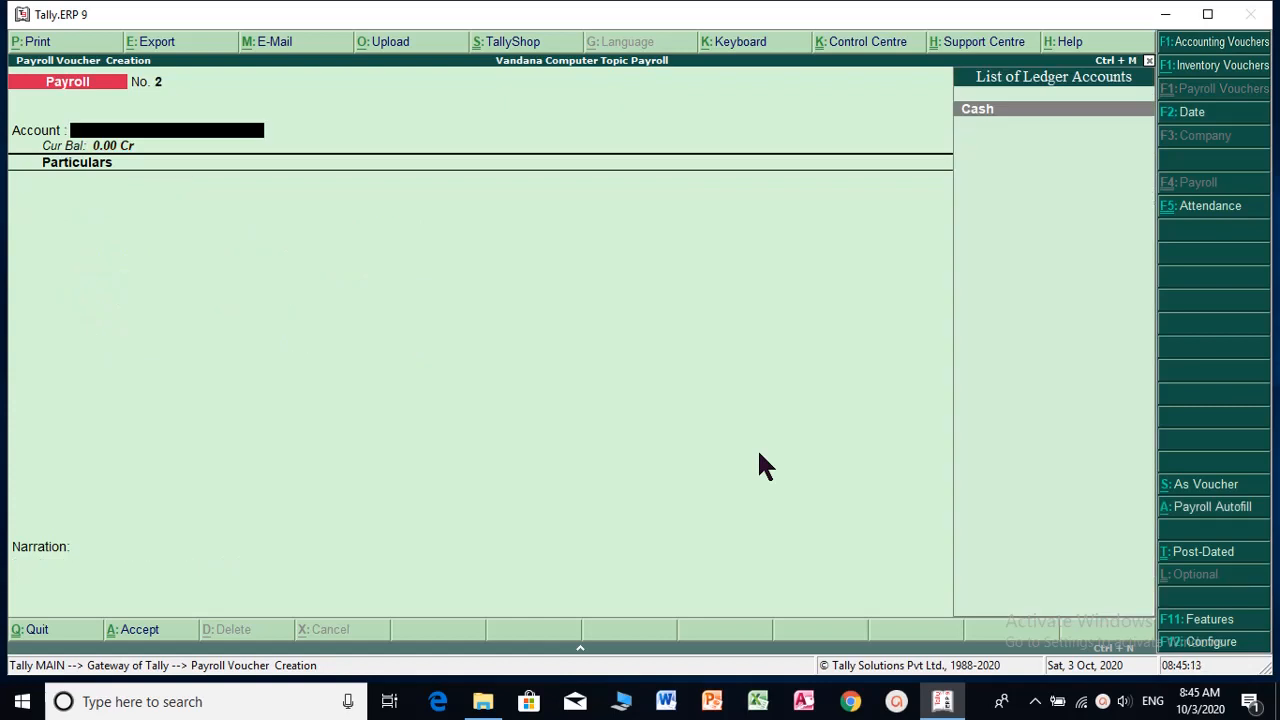
pyautogui.press('Escape')
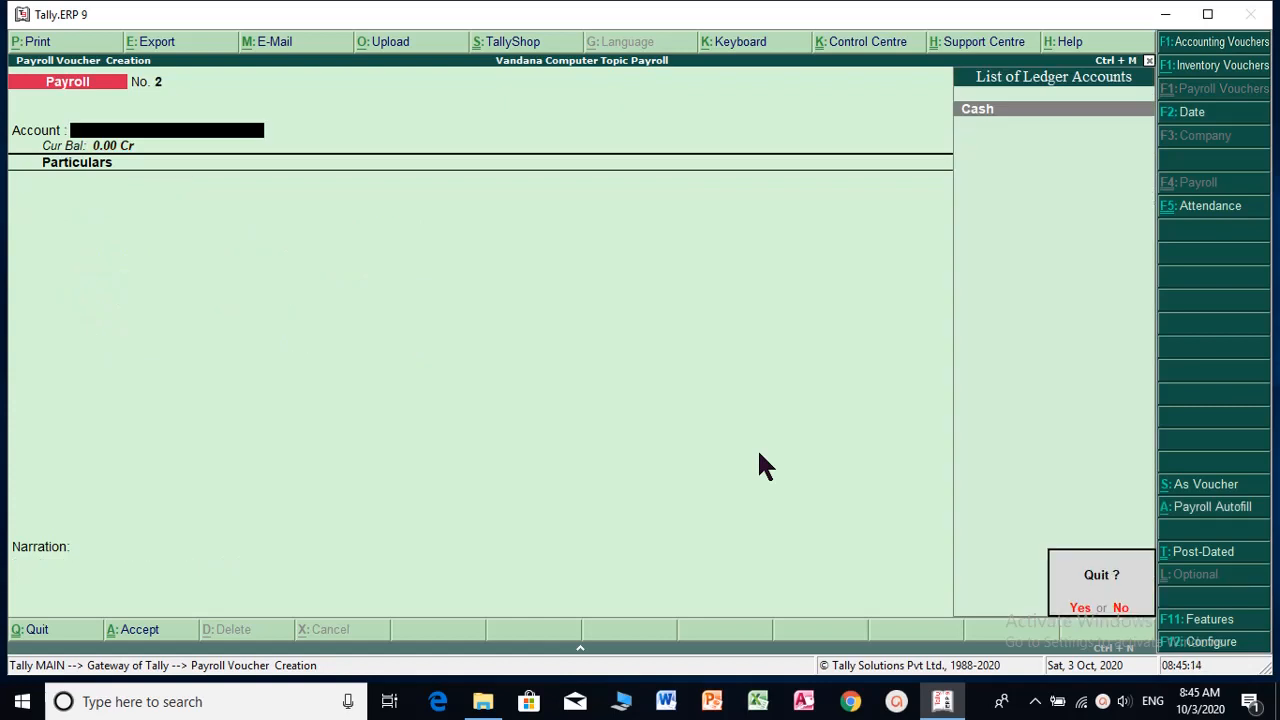
pyautogui.press('Return')
# Step: Display the Attendance Sheet from the payroll reports
pyautogui.press('Down')
pyautogui.press('Down')
pyautogui.press('Down')
pyautogui.press('Down')
pyautogui.press('Down')
pyautogui.press('Down')
pyautogui.press('Down')
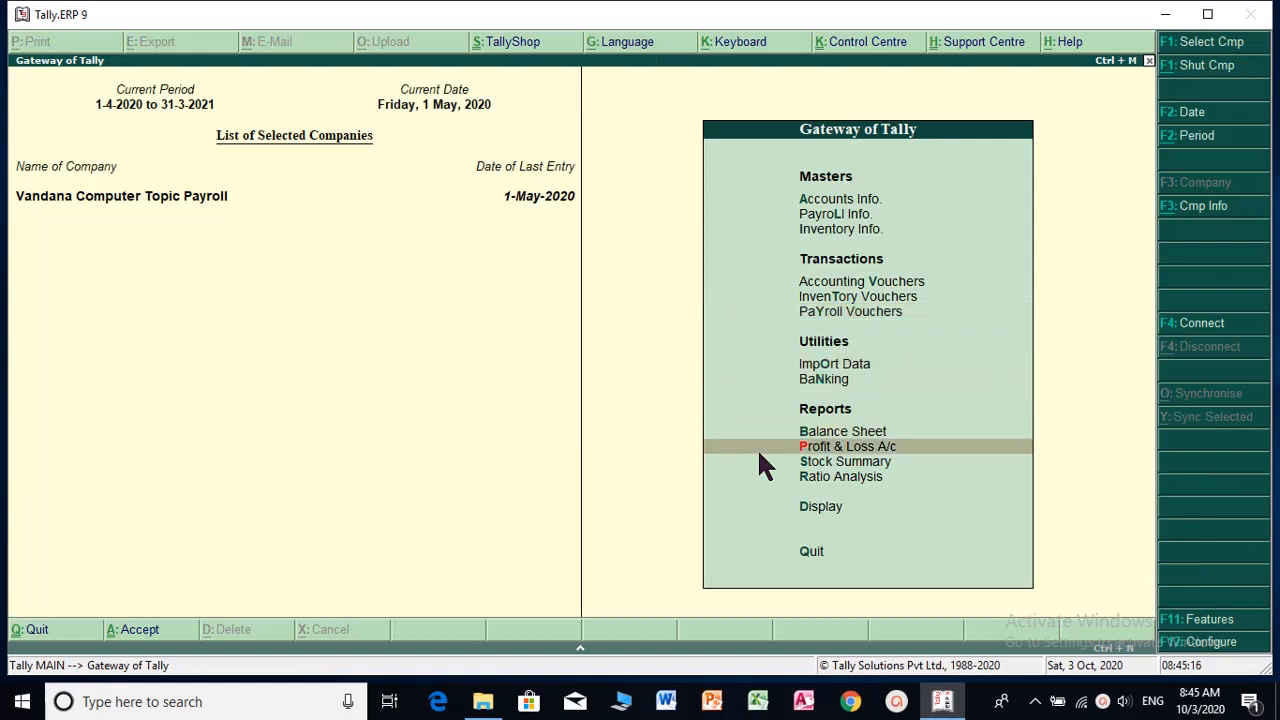
pyautogui.press('Return')
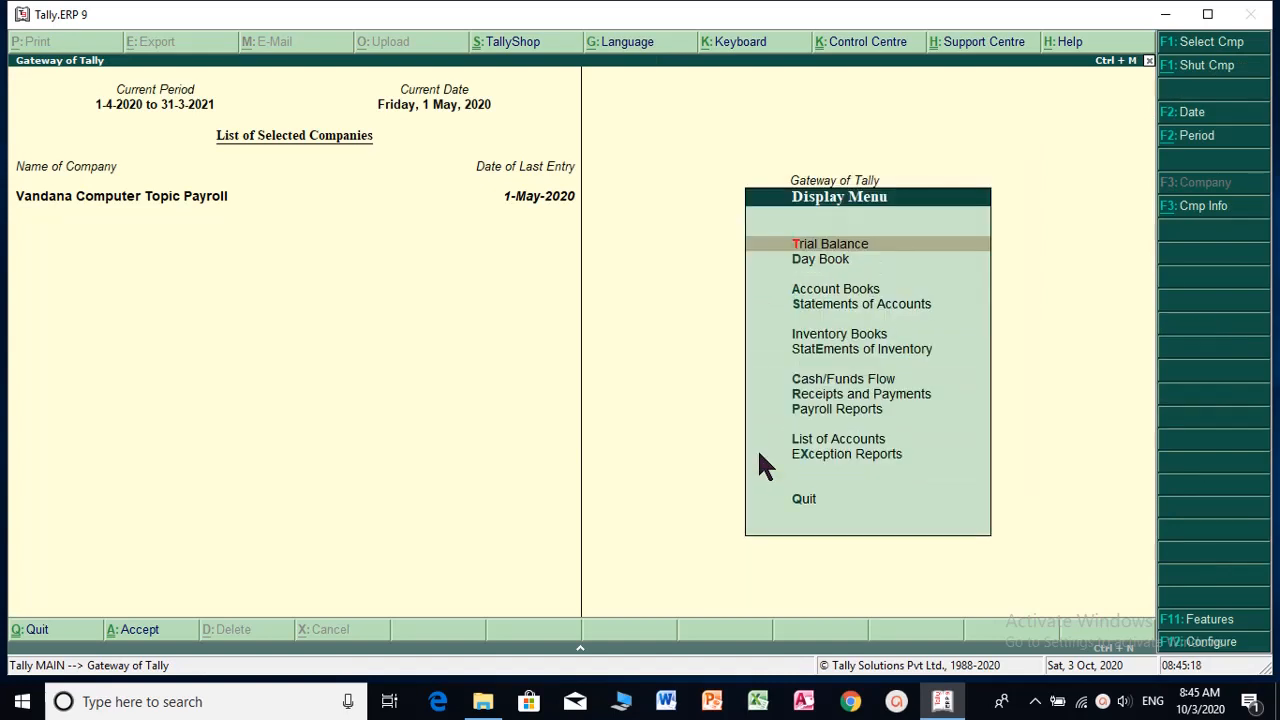
pyautogui.press('Down')
pyautogui.press('Down')
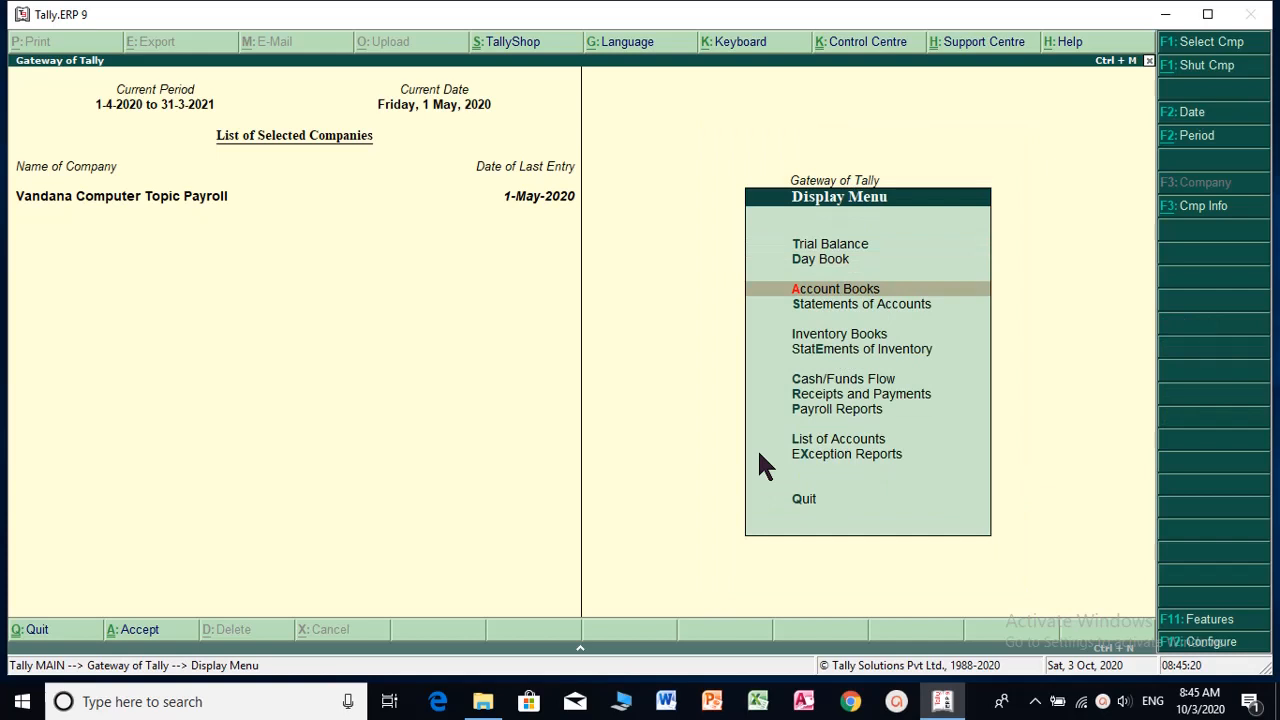
pyautogui.press('Down')
pyautogui.press('Down')
pyautogui.press('Down')
pyautogui.press('Down')
pyautogui.press('Down')
pyautogui.press('Down')
pyautogui.press('Return')
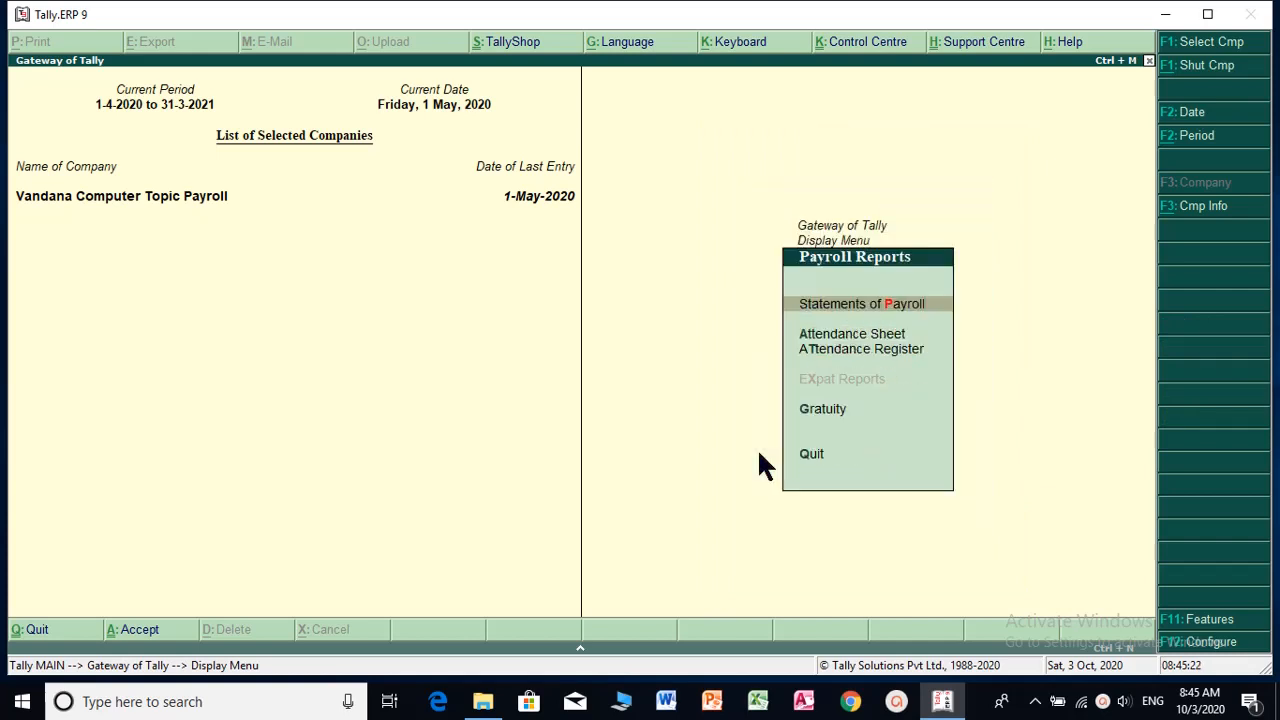
pyautogui.press('Down')
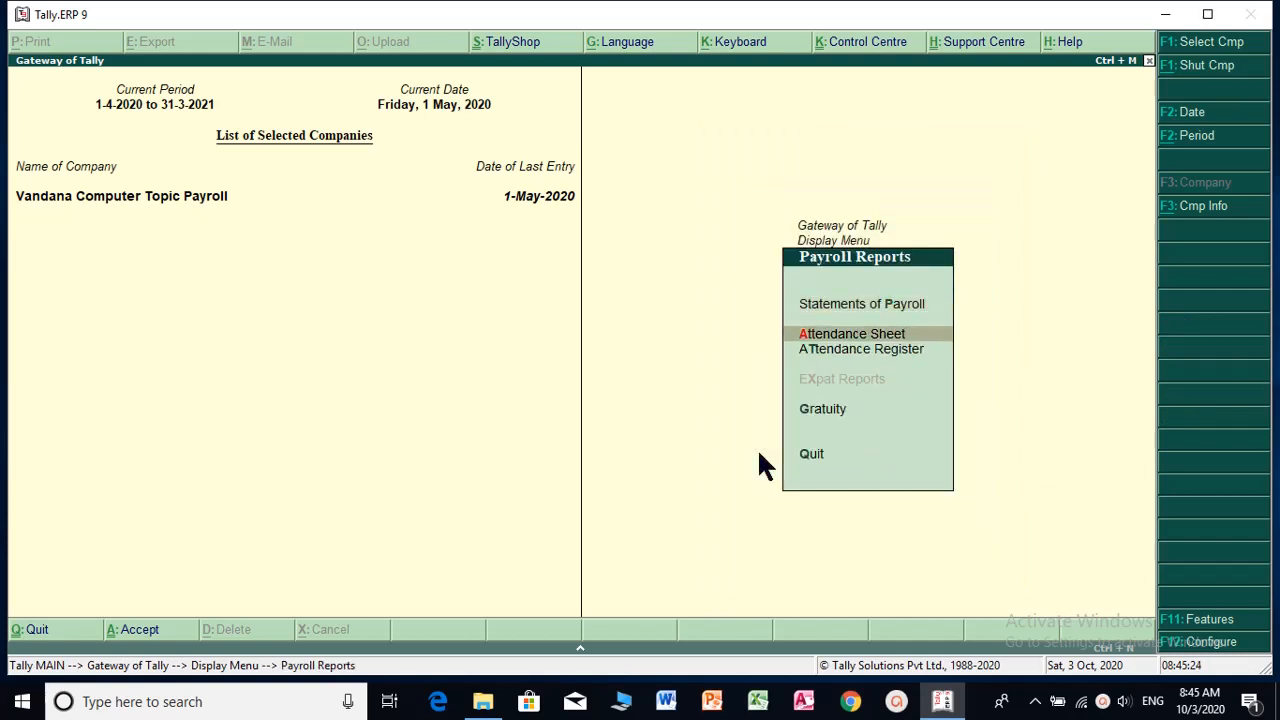
pyautogui.press('Return')
pyautogui.press('Escape')
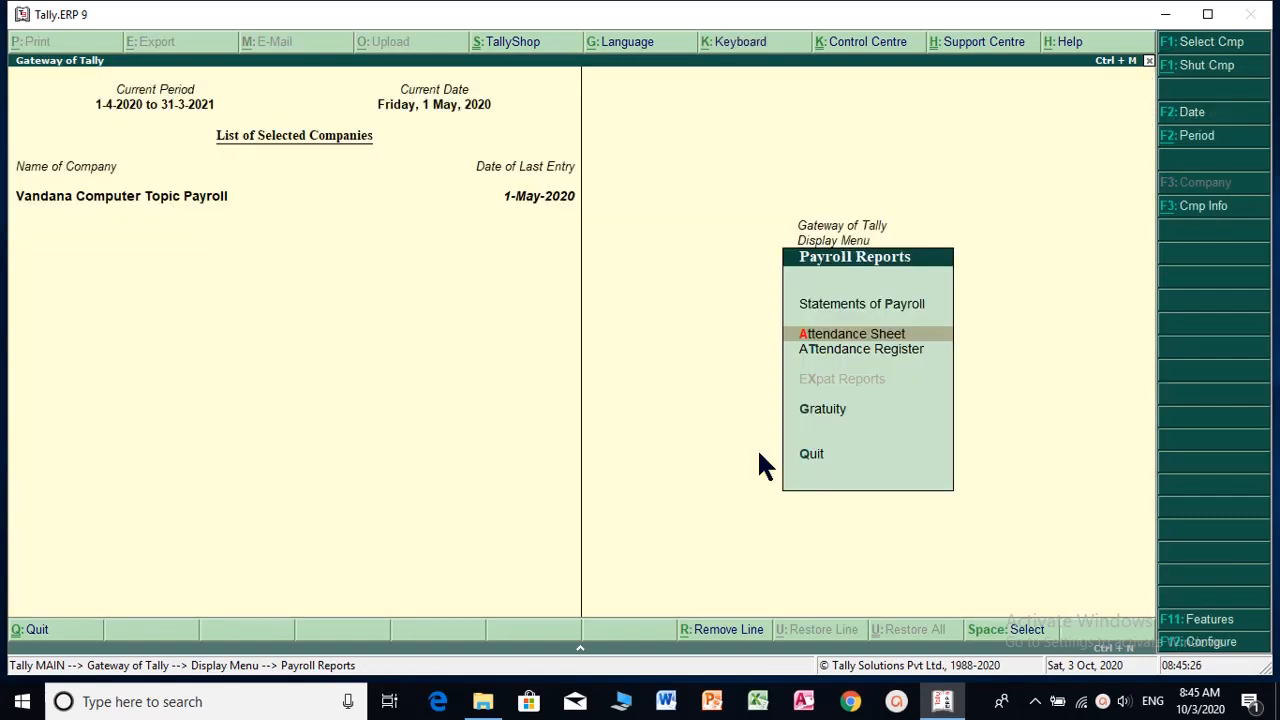
pyautogui.press('Down')
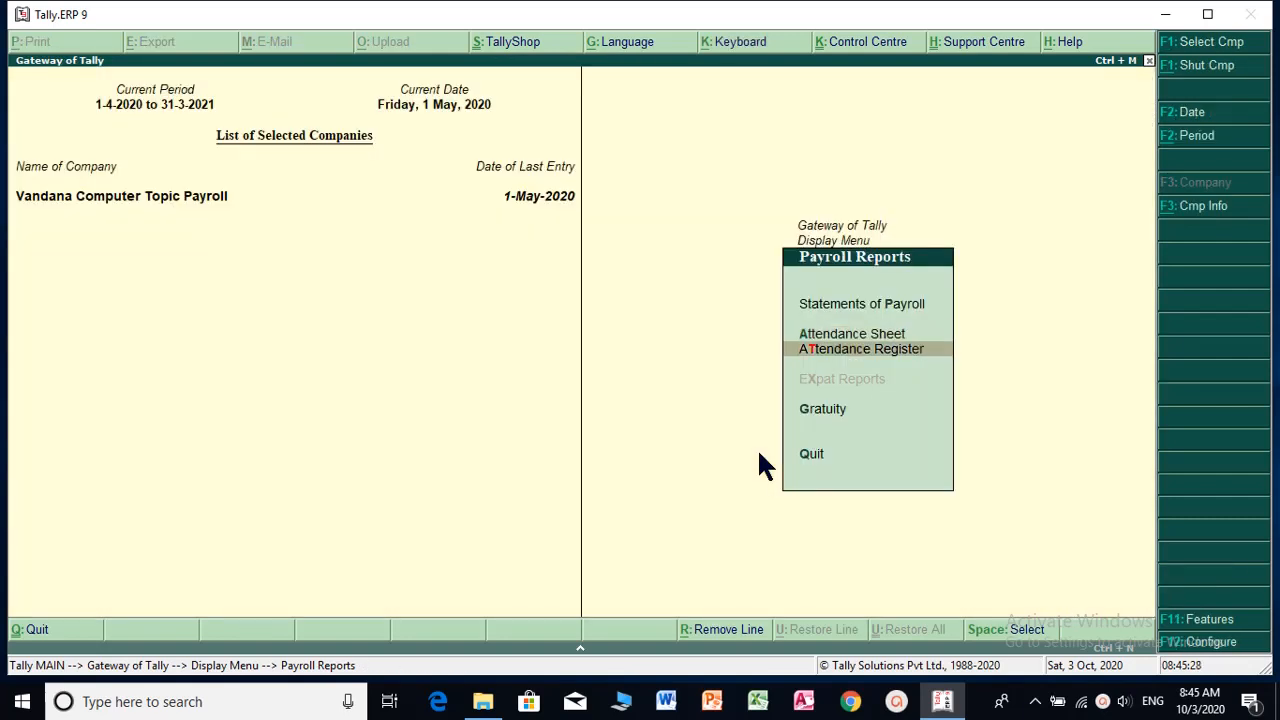
pyautogui.press('Up')
pyautogui.press('Return')
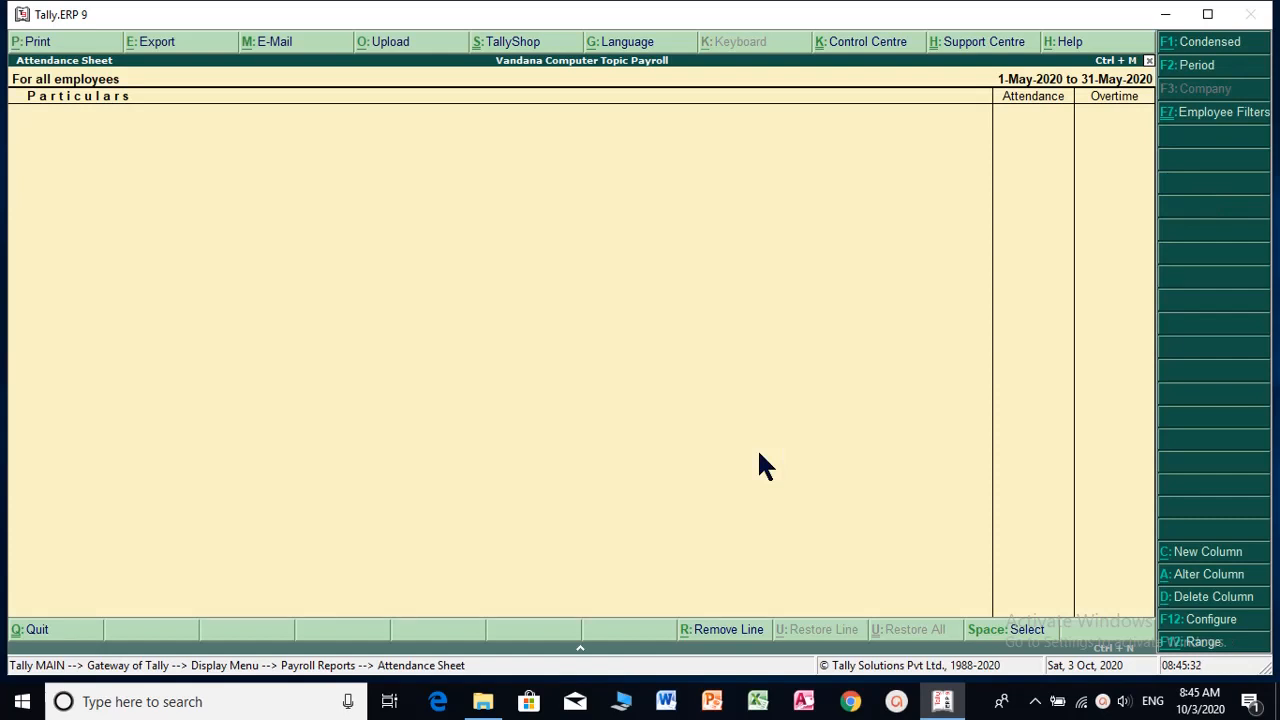
# Step: Set the Attendance Sheet period to 1-4-2020 to 1-5-2020, examine each employee's attendance and overtime, and close the report
pyautogui.press('F2')
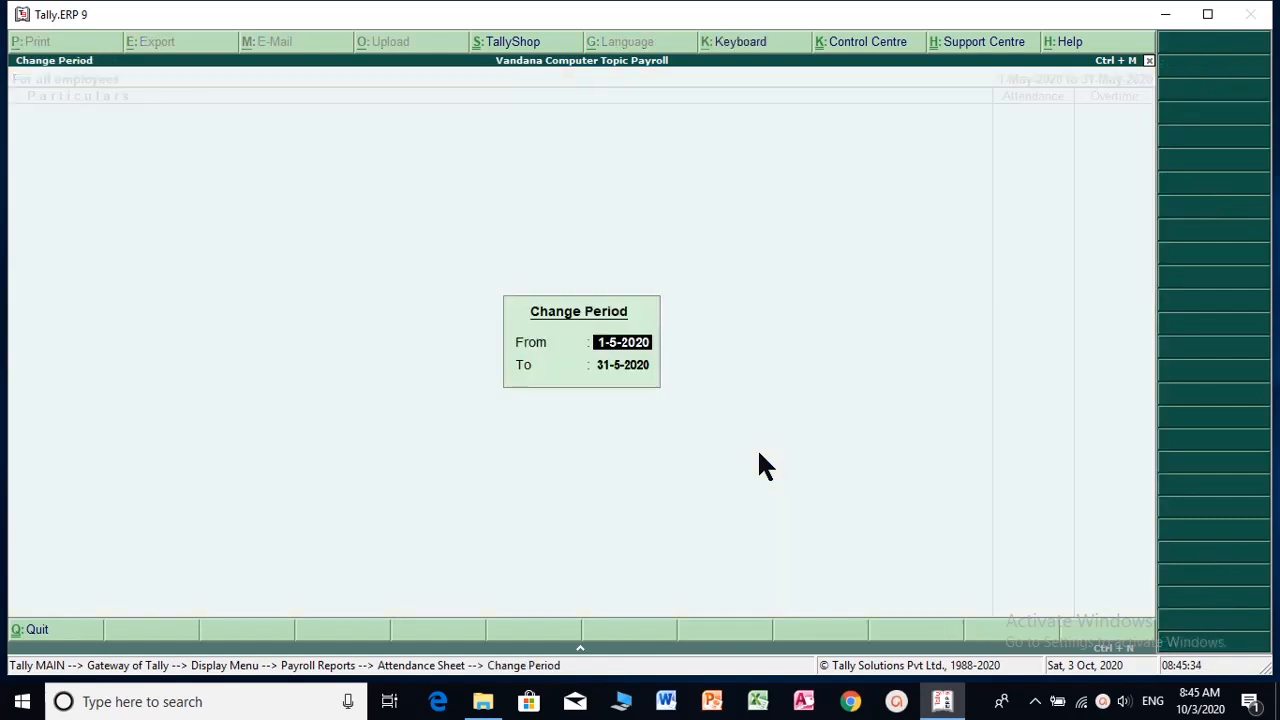
pyautogui.write('1-4')
pyautogui.press('Return')
pyautogui.write('1-5')
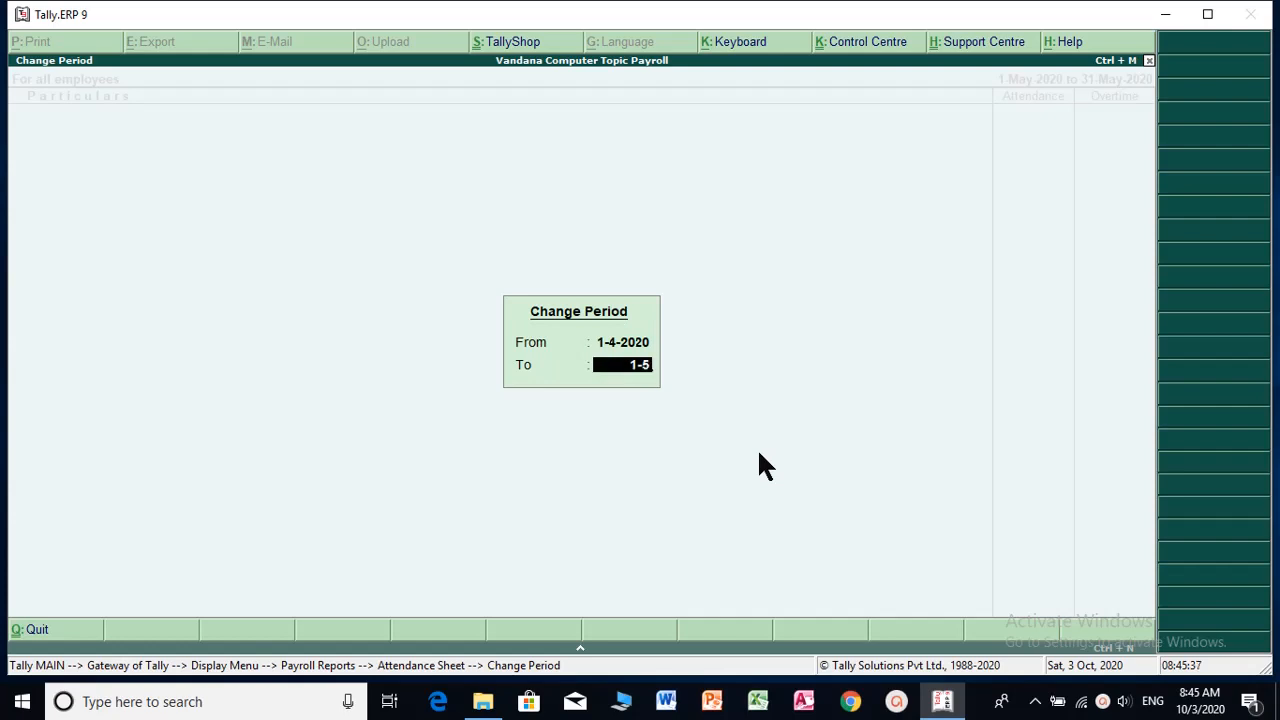
pyautogui.press('Return')
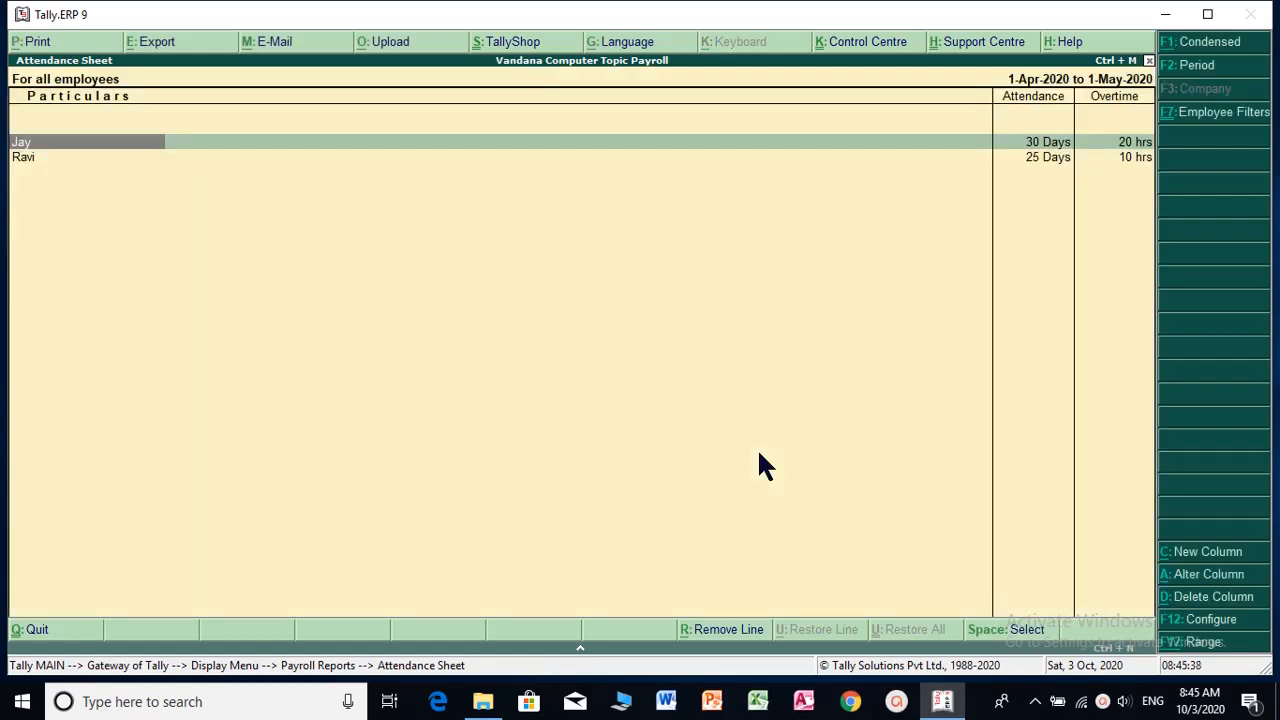
pyautogui.press('Escape')
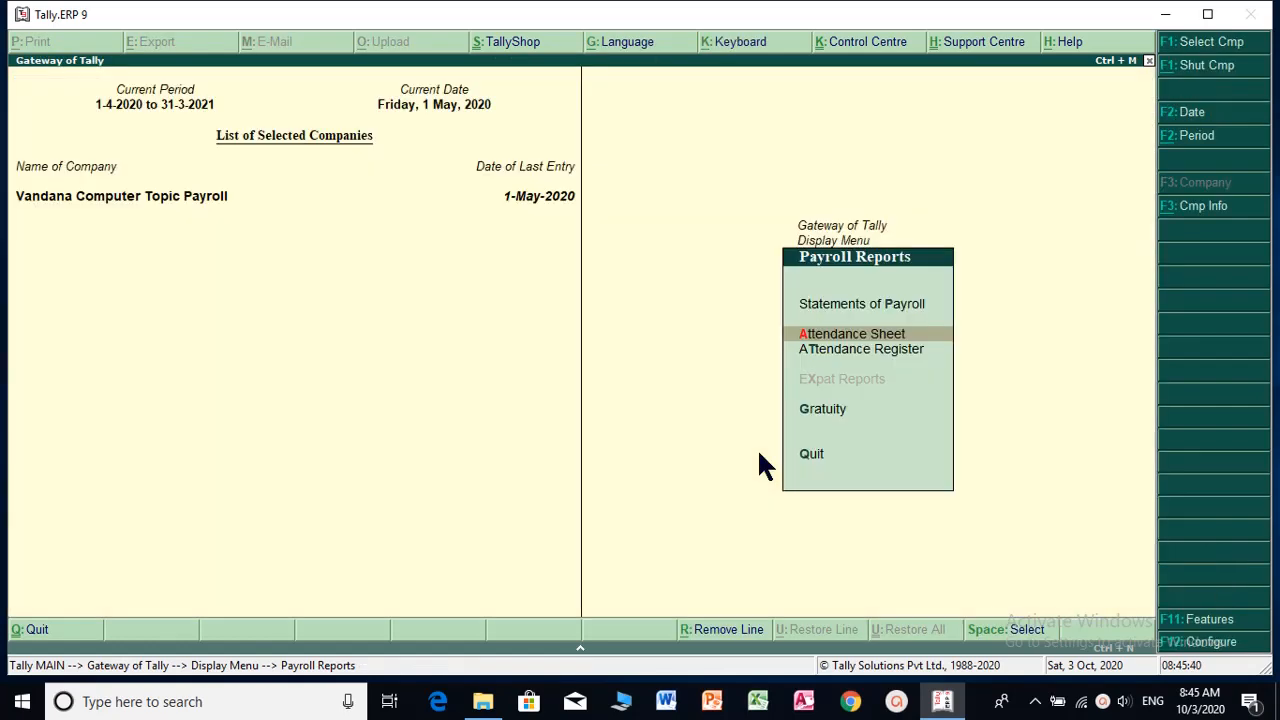
# Step: Display the single pay slip of the Manegar group employee and examine the earnings, deductions and net amount
pyautogui.press('Up')
pyautogui.press('Return')
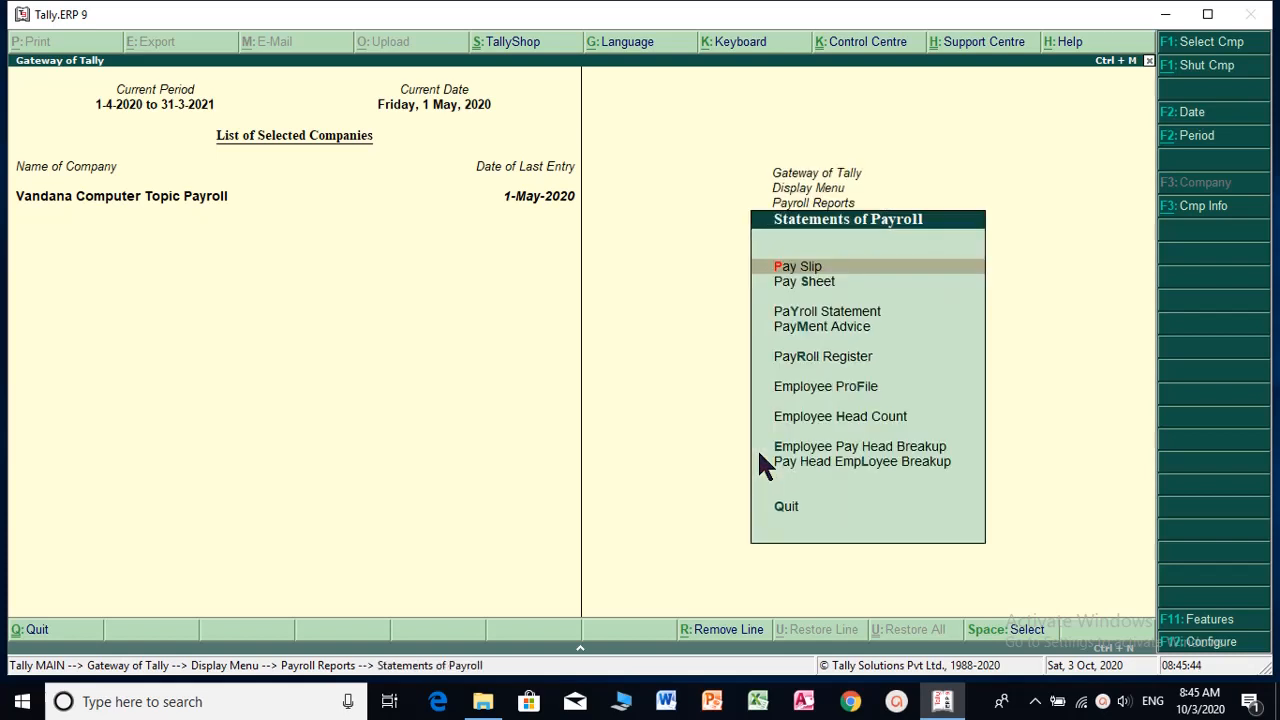
pyautogui.press('Return')
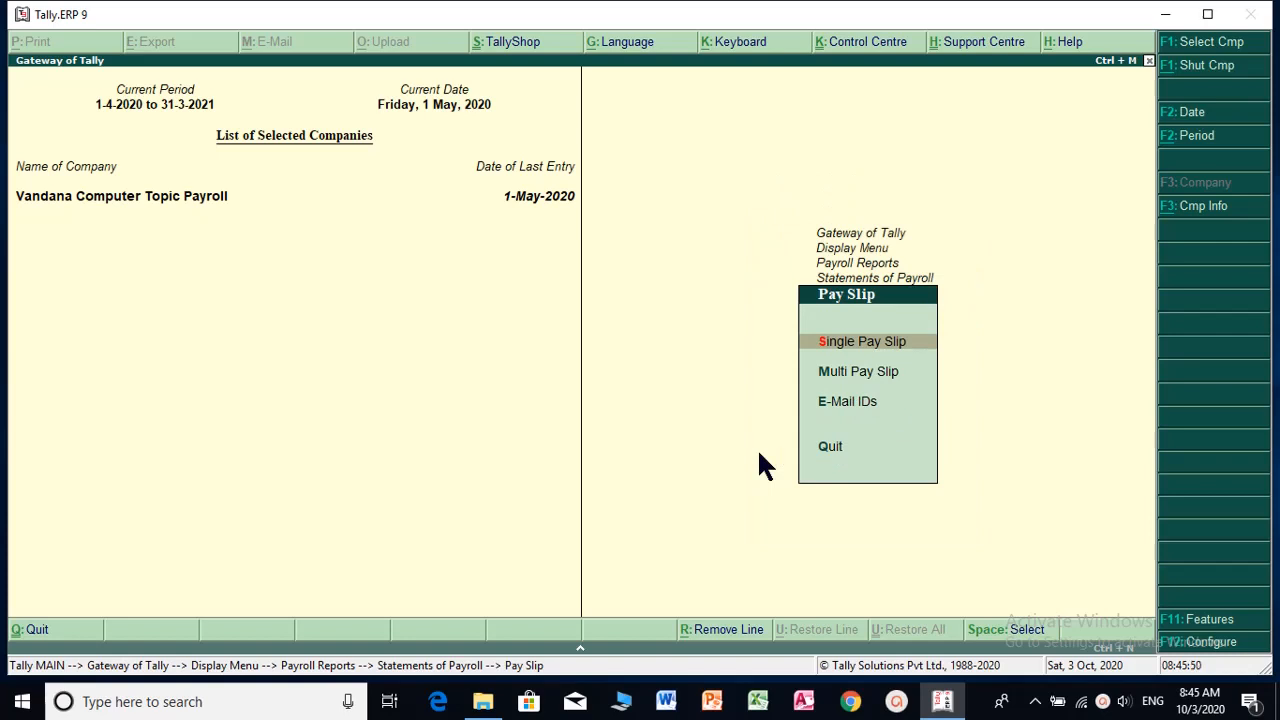
pyautogui.press('Down')
pyautogui.press('Up')
pyautogui.press('Return')
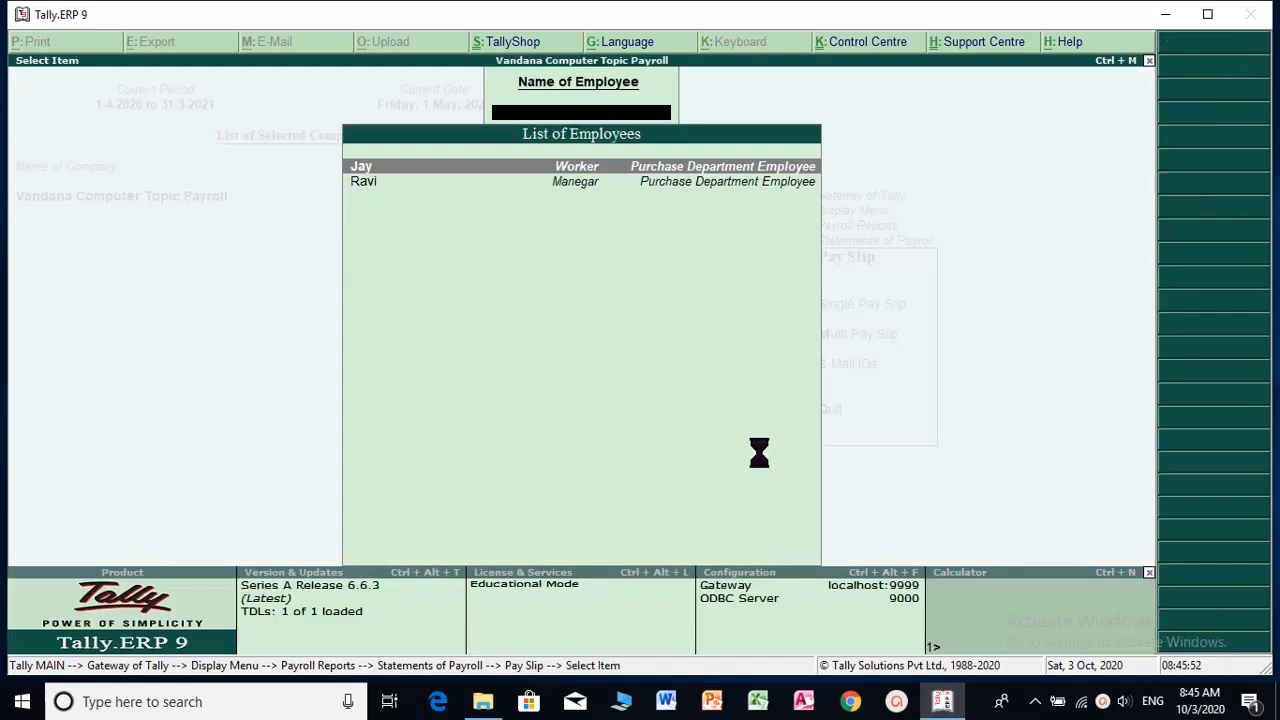
pyautogui.press('Down')
pyautogui.press('Return')
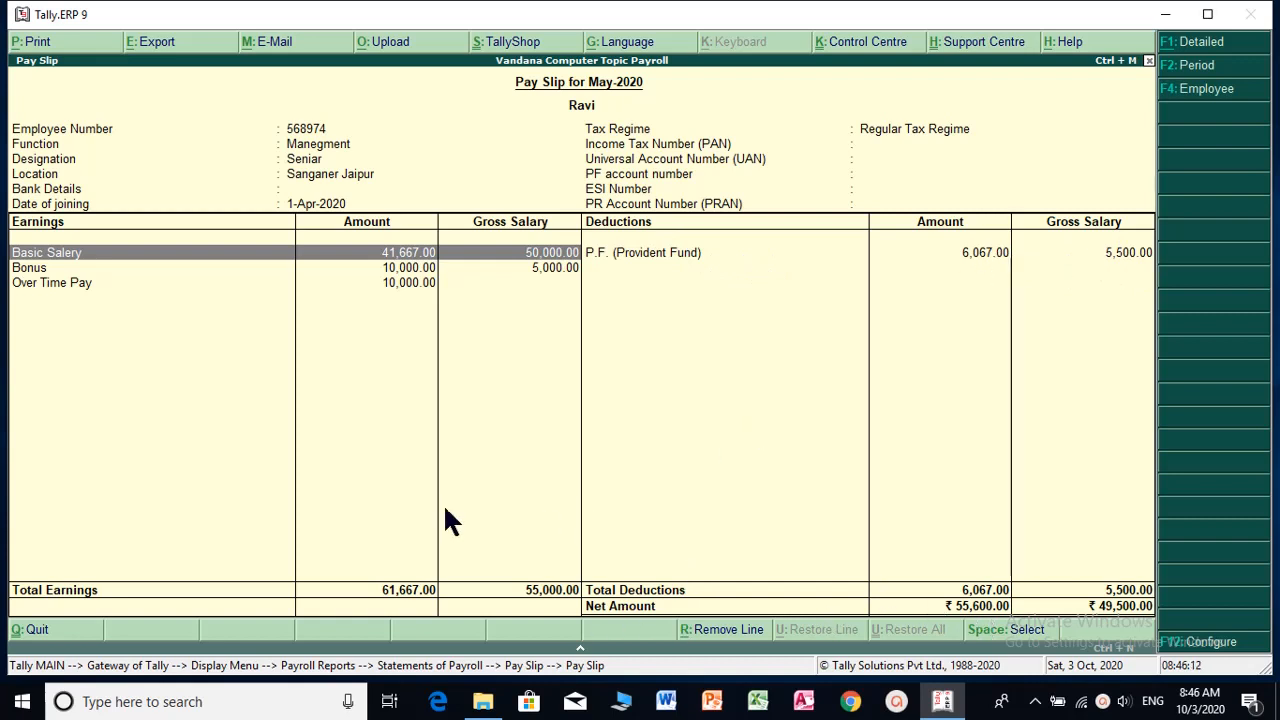
# Step: Close this pay slip and display the single pay slip of the Worker group employee
pyautogui.press('Escape')
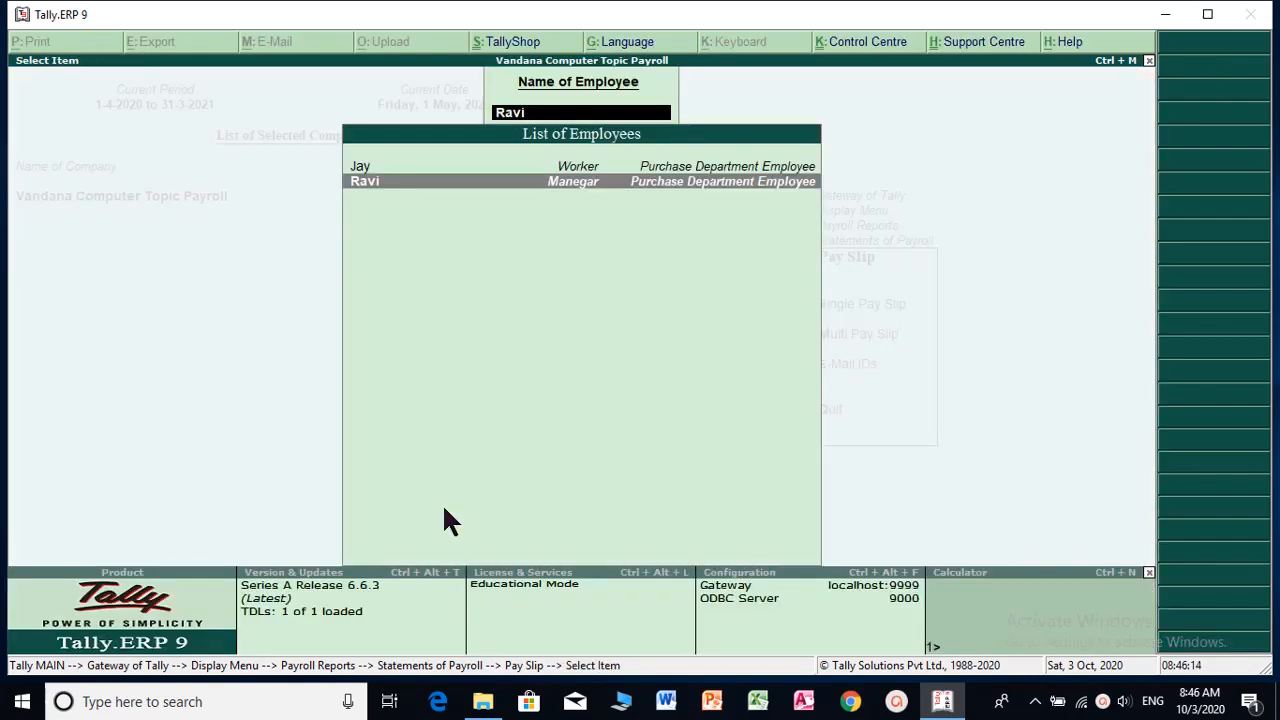
pyautogui.press('Up')
pyautogui.press('Return')
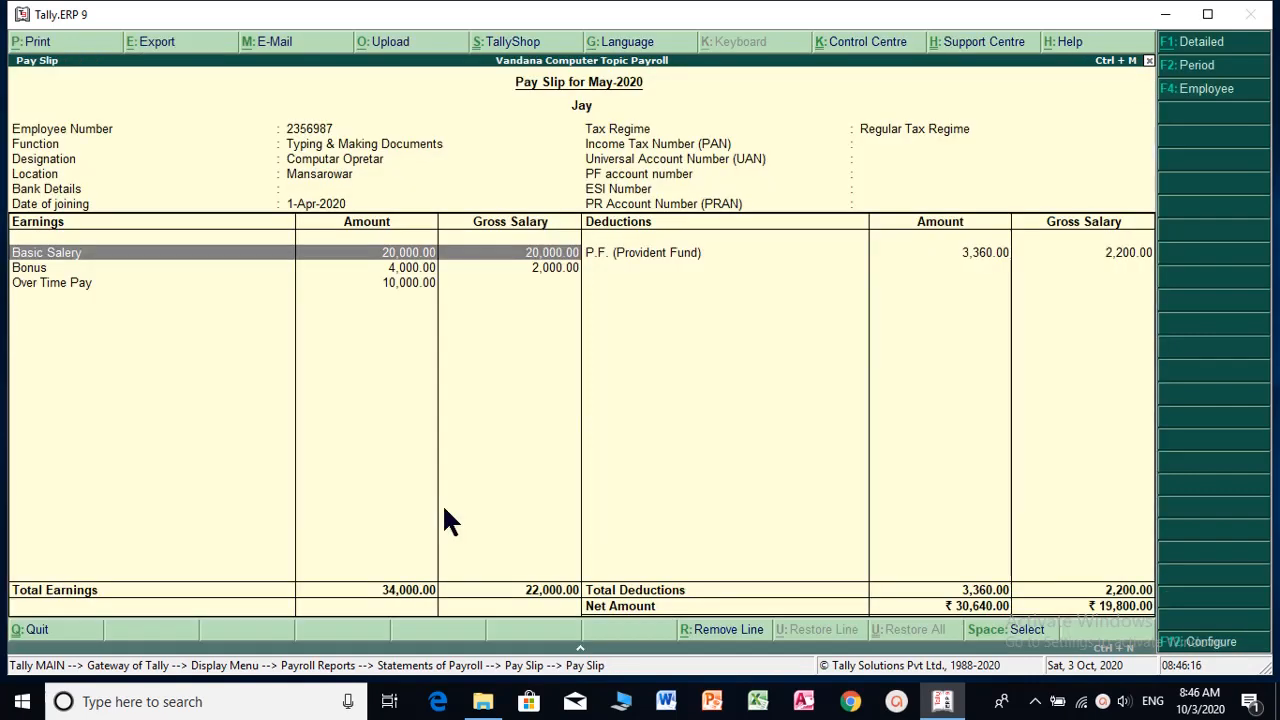
# Step: Close the Worker group employee's pay slip and return to the Statements of Payroll
pyautogui.press('Escape')
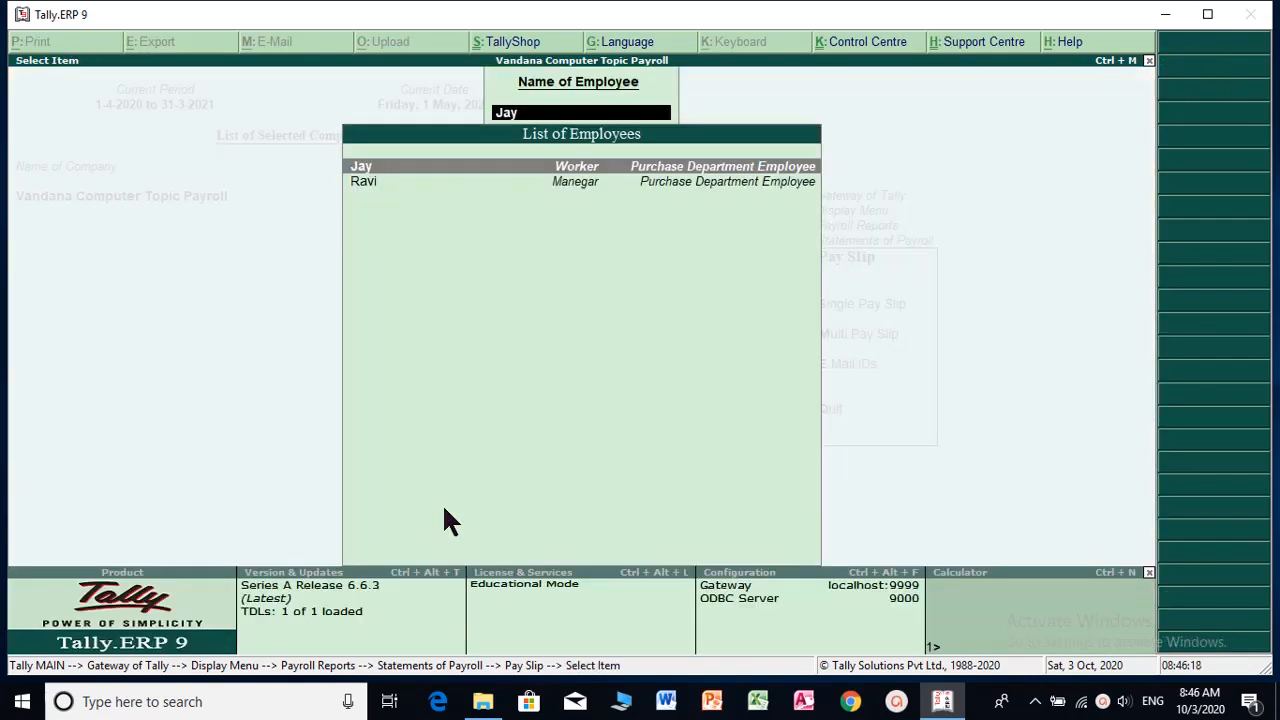
pyautogui.press('Escape')
pyautogui.press('Escape')
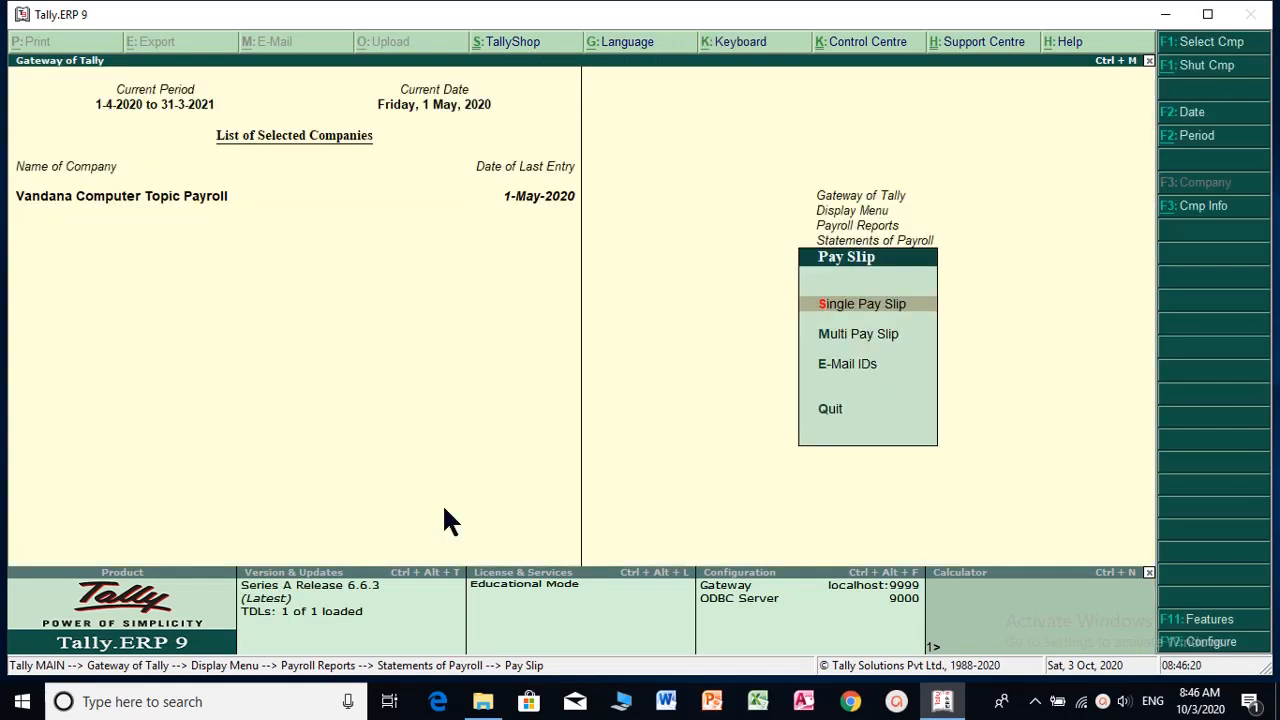
pyautogui.press('Escape')
# Step: Display the Pay Sheet for all employees in the Purchase Department Employee category, and close it
pyautogui.press('Down')
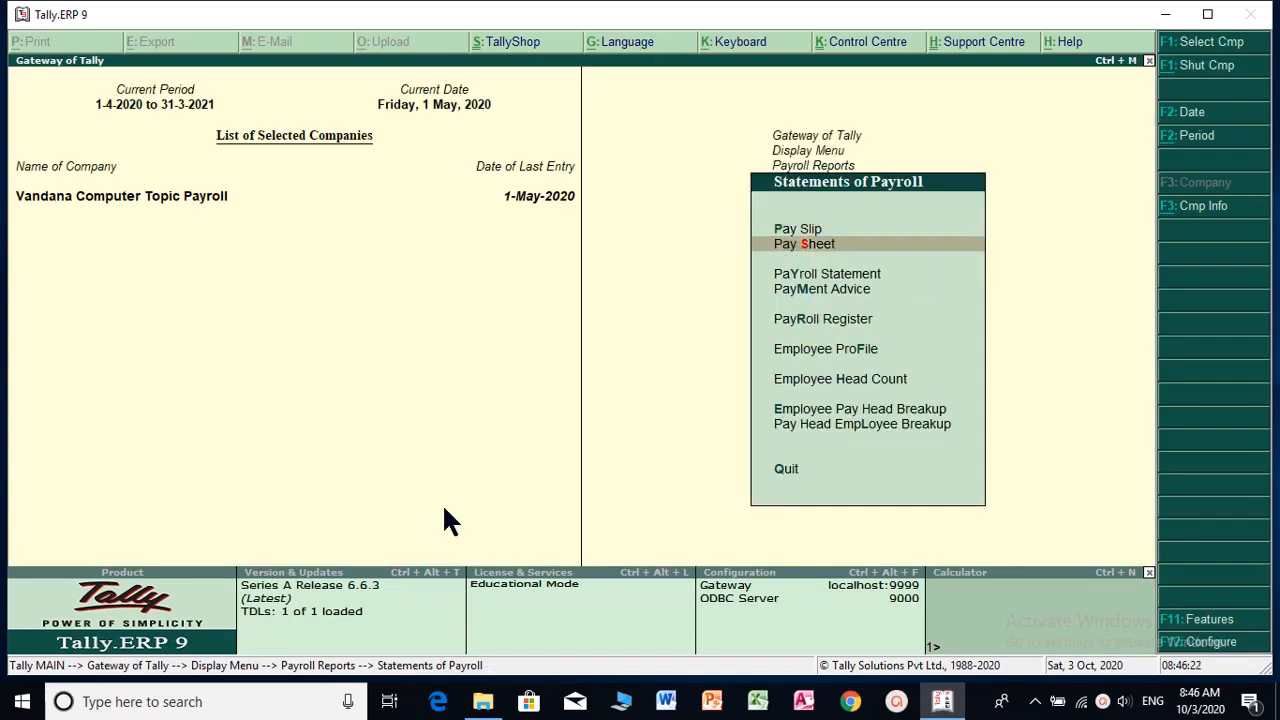
pyautogui.press('Return')
pyautogui.press('Down')
pyautogui.press('Down')
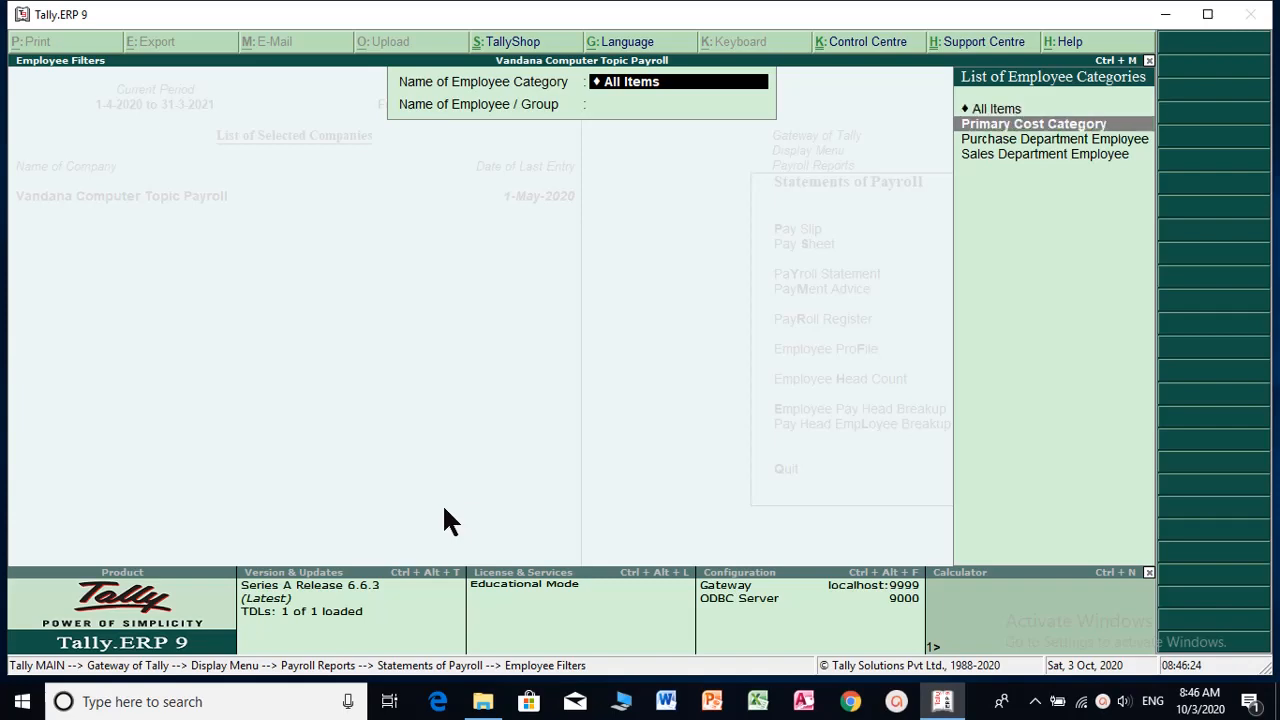
pyautogui.press('Return')
pyautogui.press('Return')
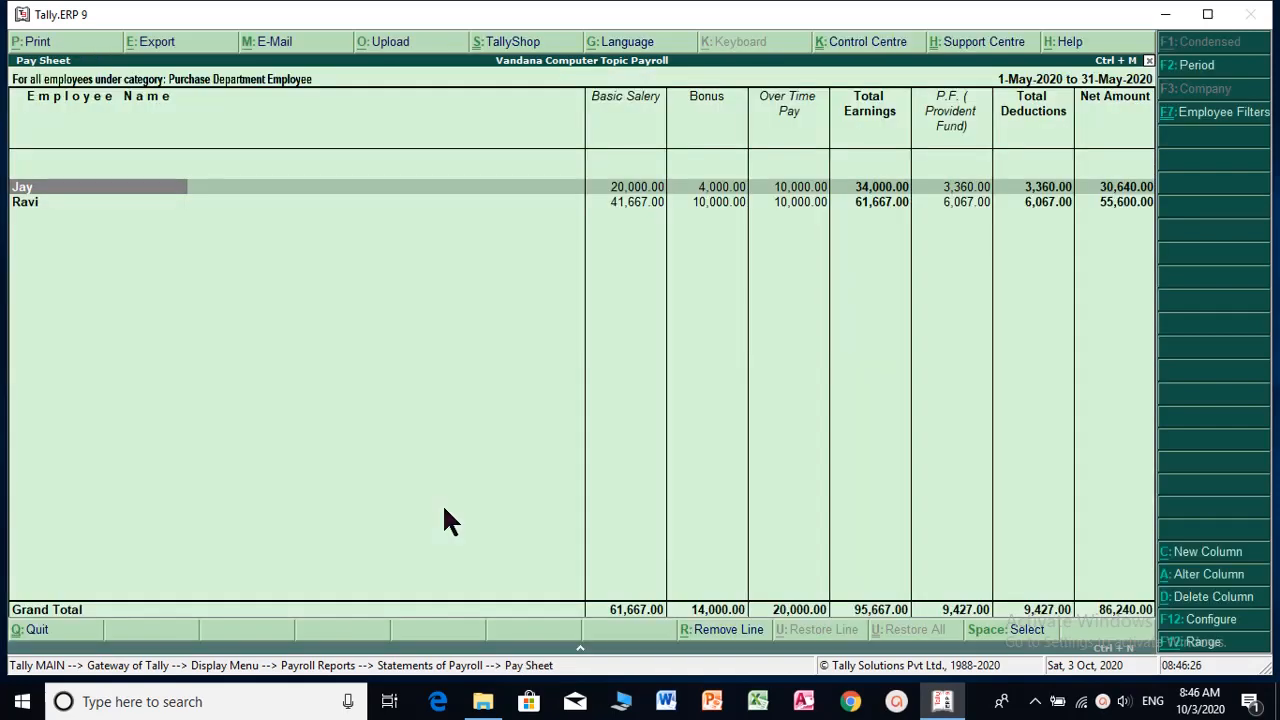
pyautogui.press('Escape')
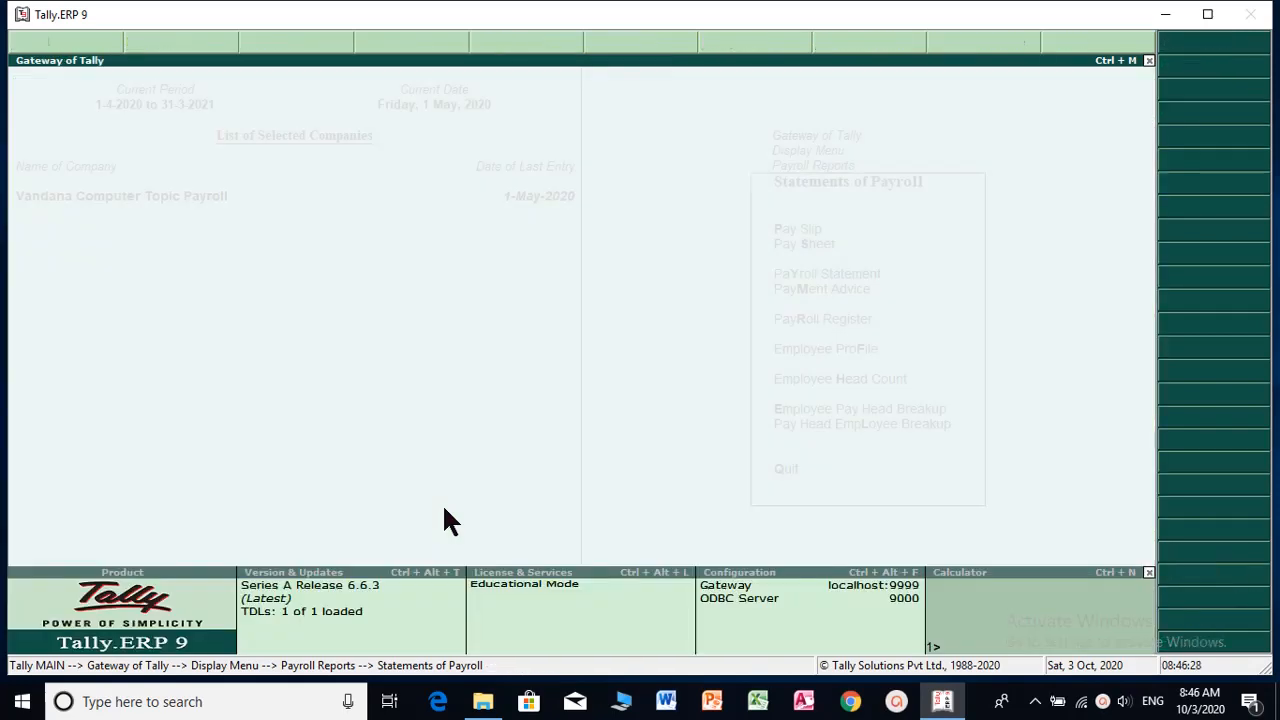
pyautogui.press('Escape')
# Step: Display the Payroll Statement for the Basic Salery pay head, check the Manegar group employee's vouchers, and return to the Statements of Payroll
pyautogui.press('Down')
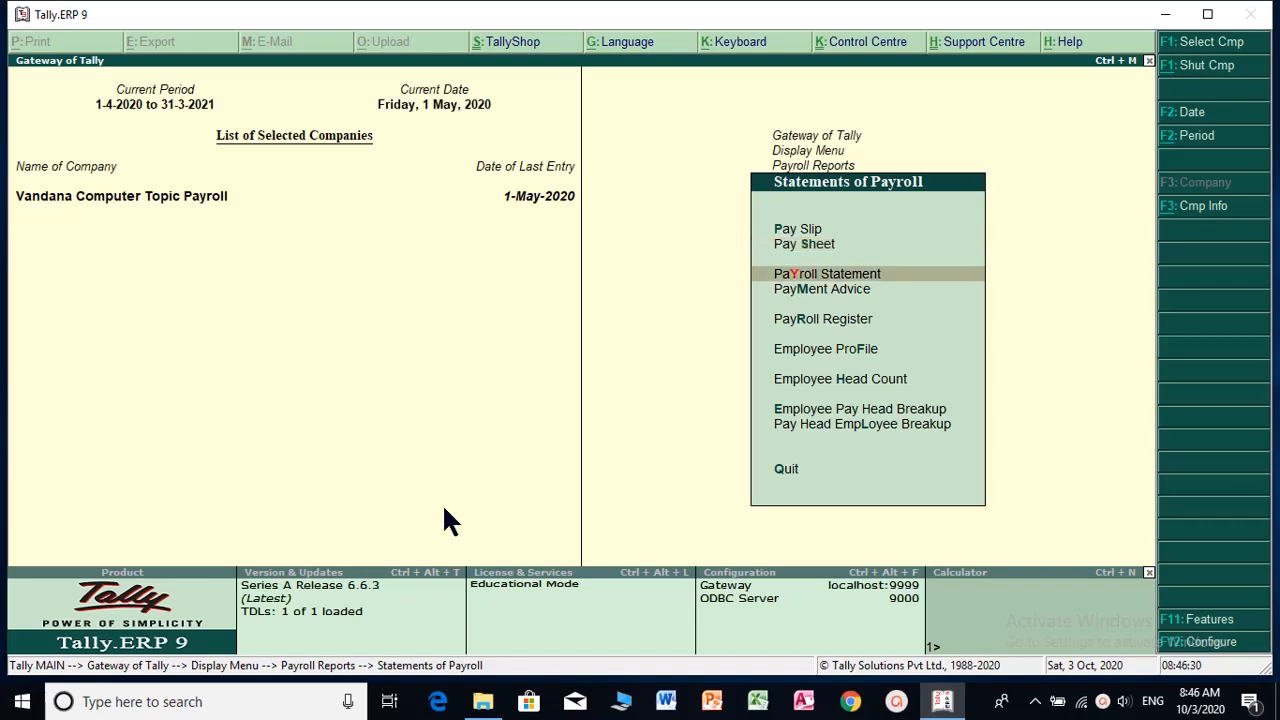
pyautogui.press('Return')
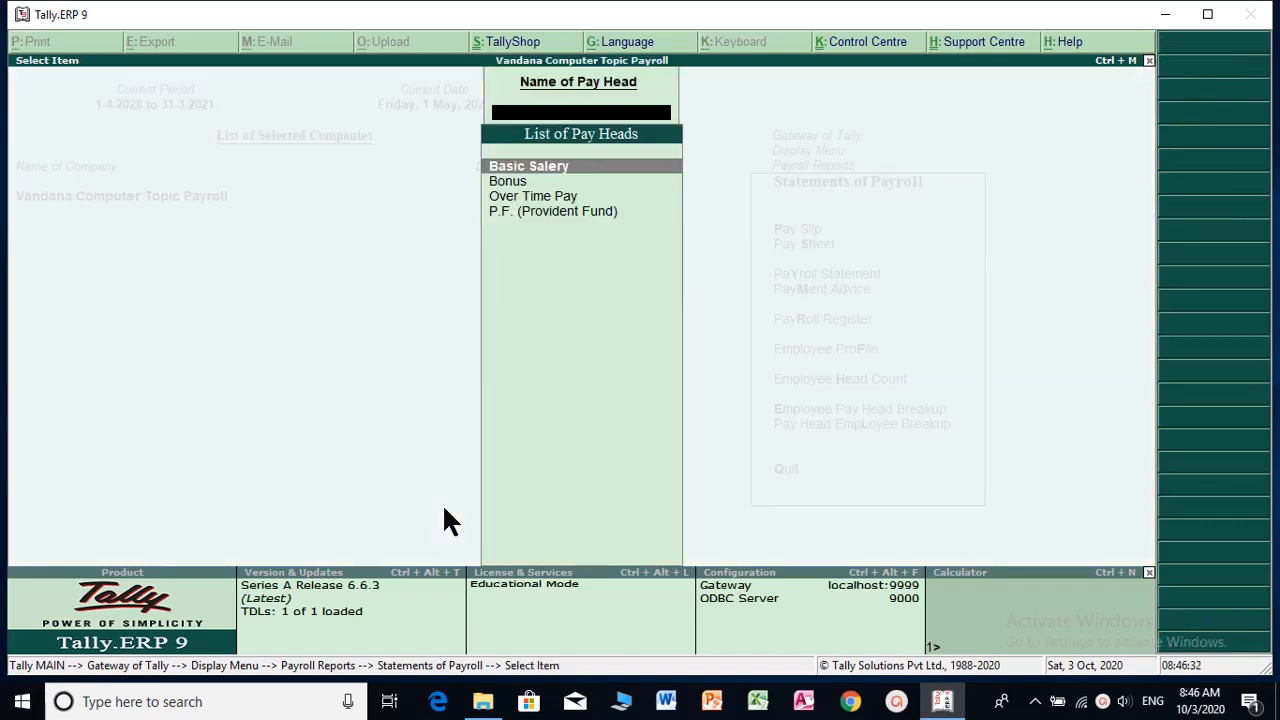
pyautogui.press('Return')
pyautogui.press('Down')
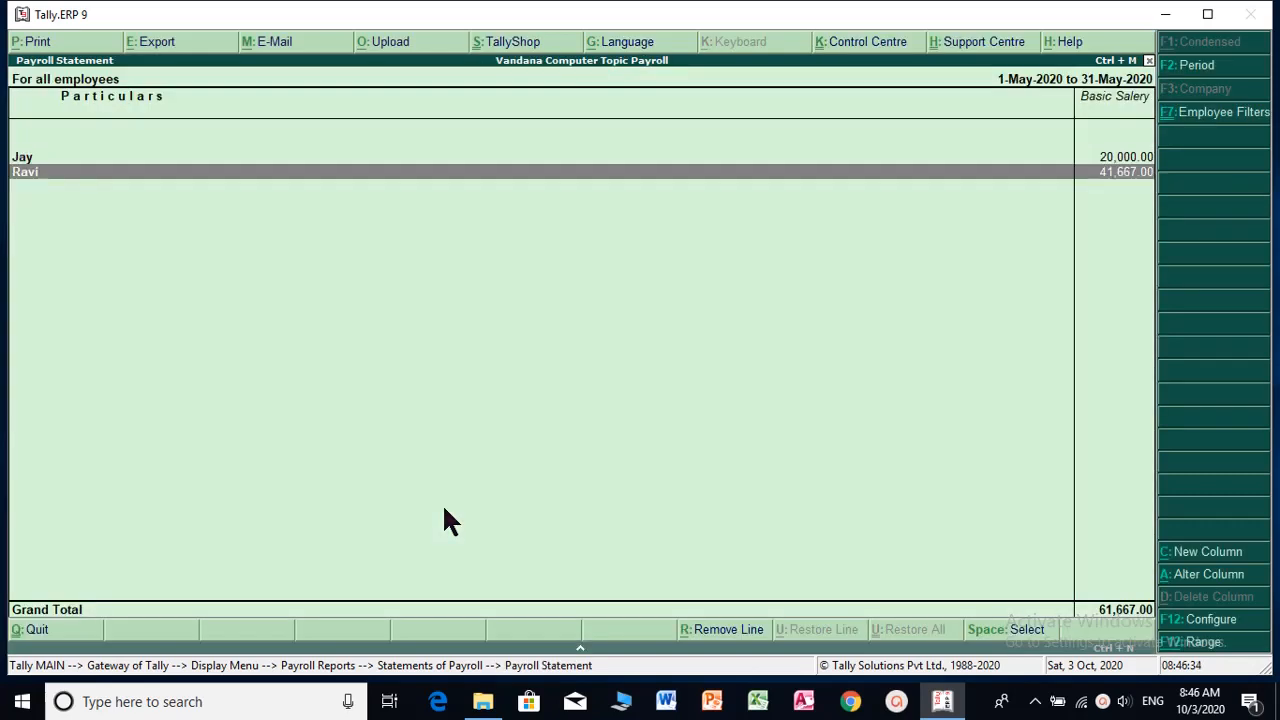
pyautogui.press('Return')
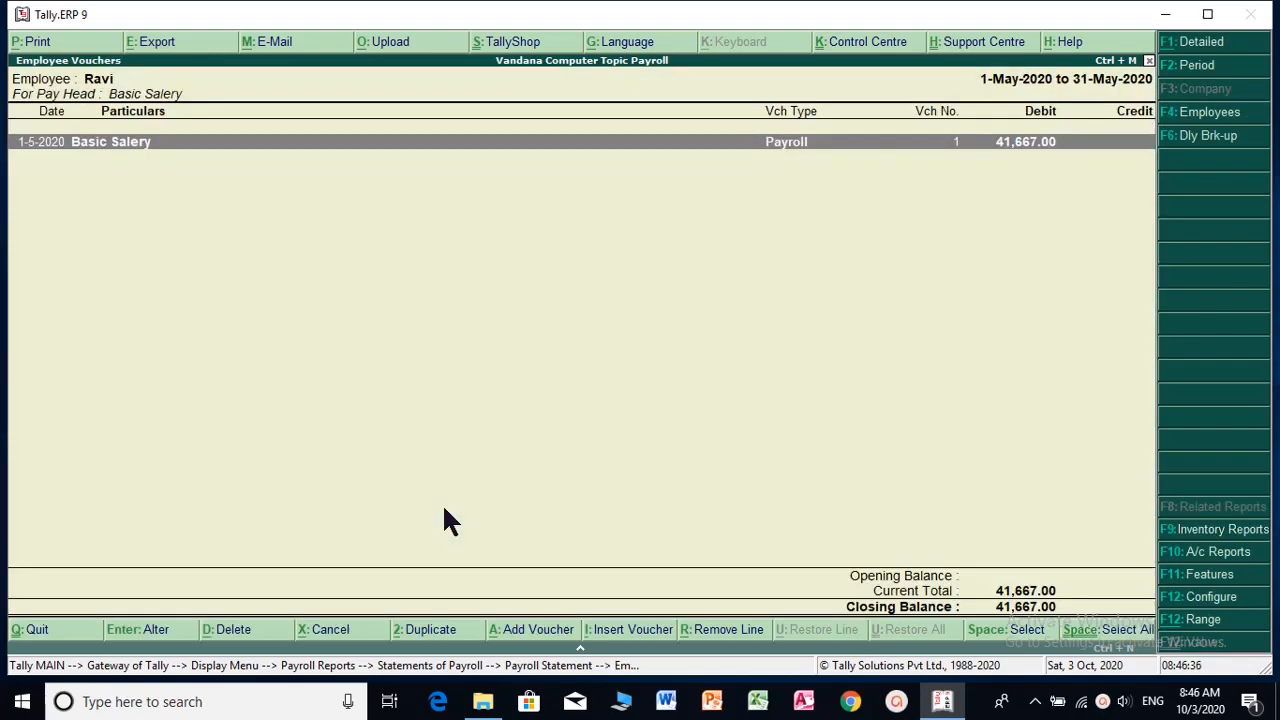
pyautogui.press('Escape')
pyautogui.press('Escape')
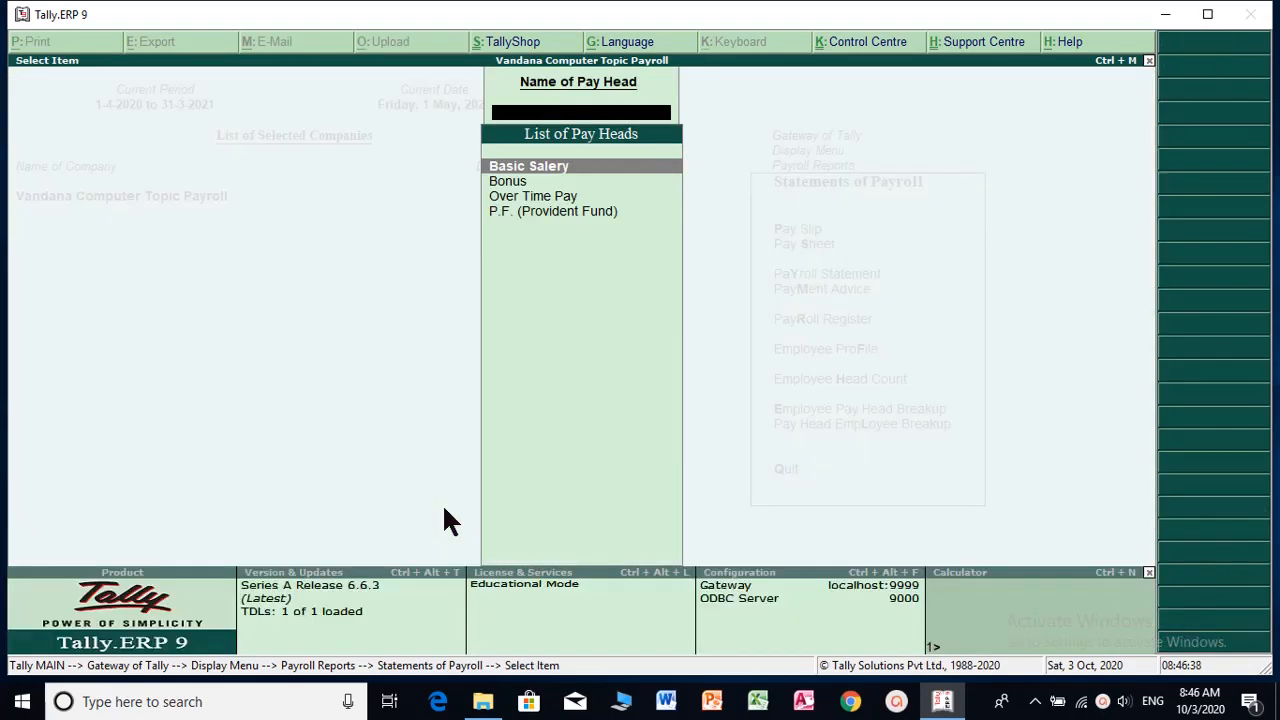
pyautogui.press('Escape')
# Step: Display the Payroll Register, open payroll voucher No. 1 of 1-5-2020 to check it, and close the register
pyautogui.press('Down')
pyautogui.press('Down')
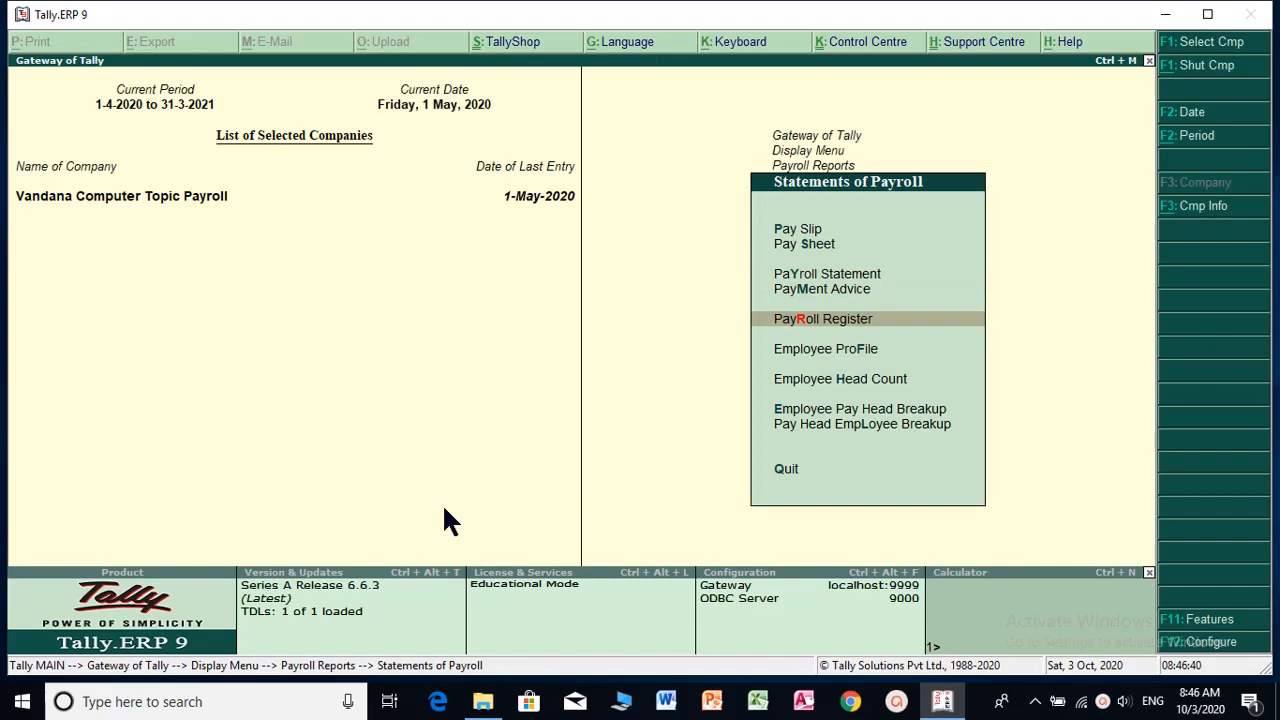
pyautogui.press('Return')
pyautogui.press('Return')
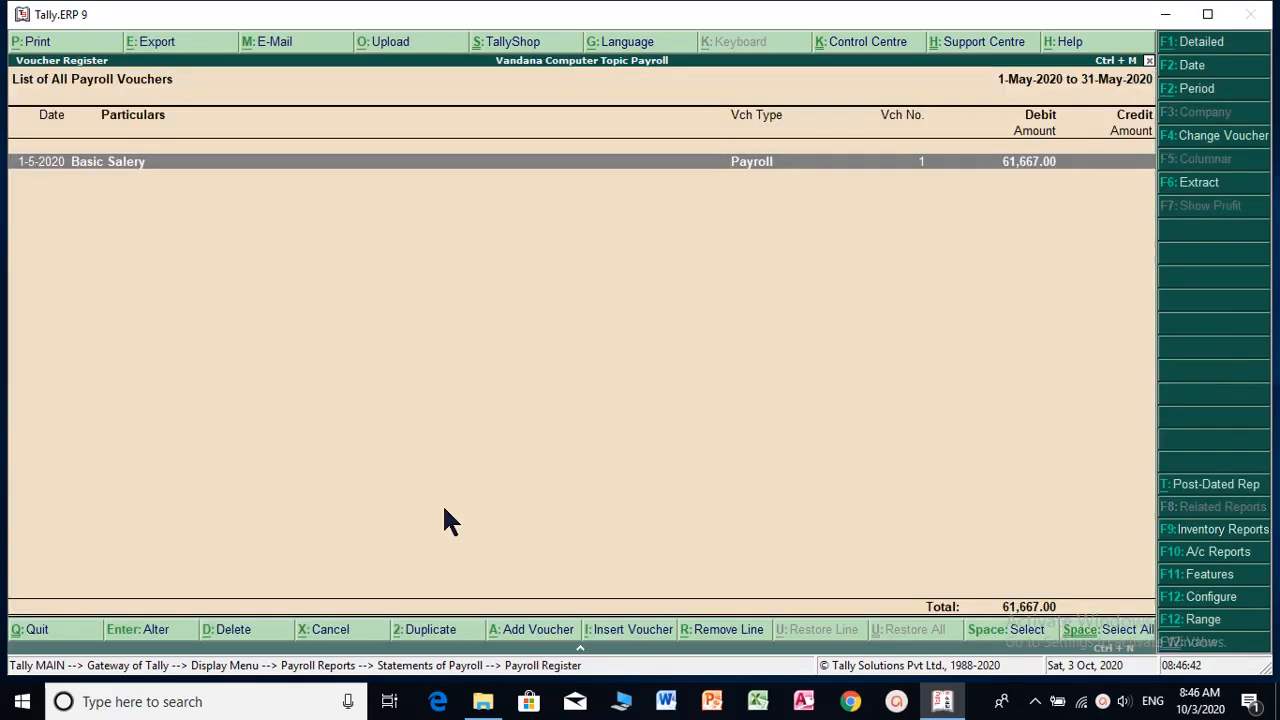
pyautogui.press('Return')
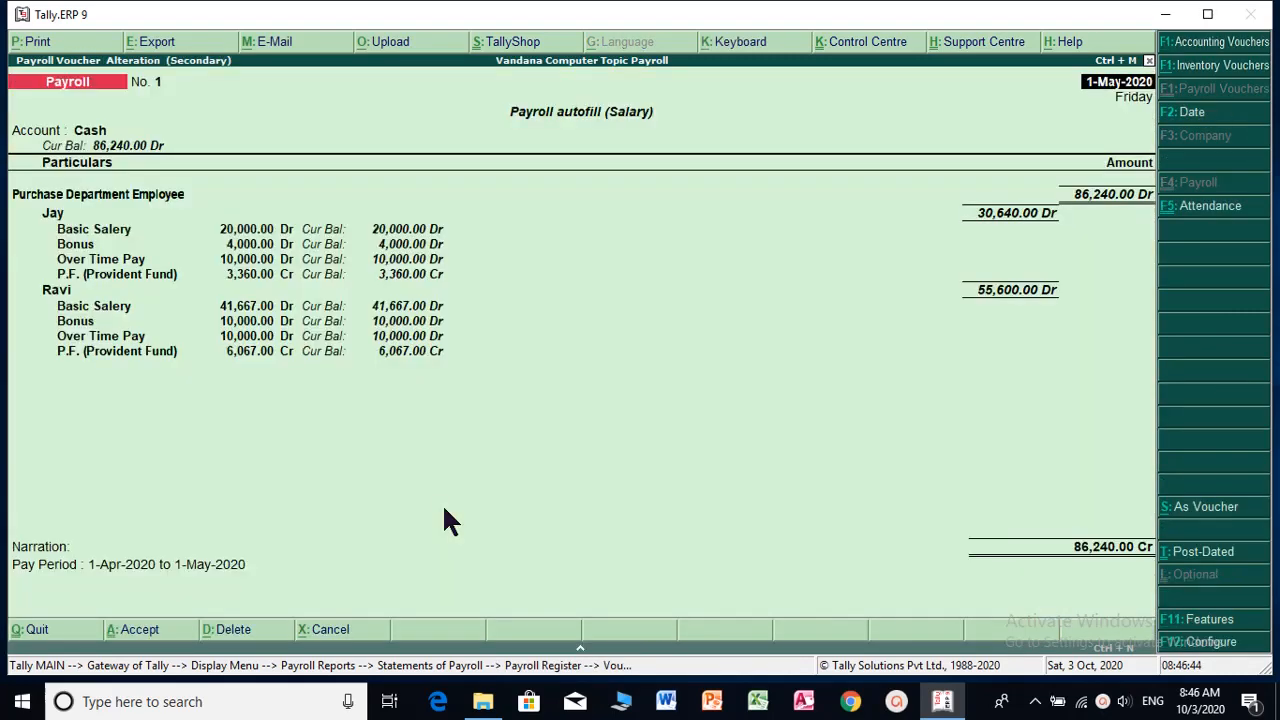
pyautogui.press('Escape')
pyautogui.press('Return')
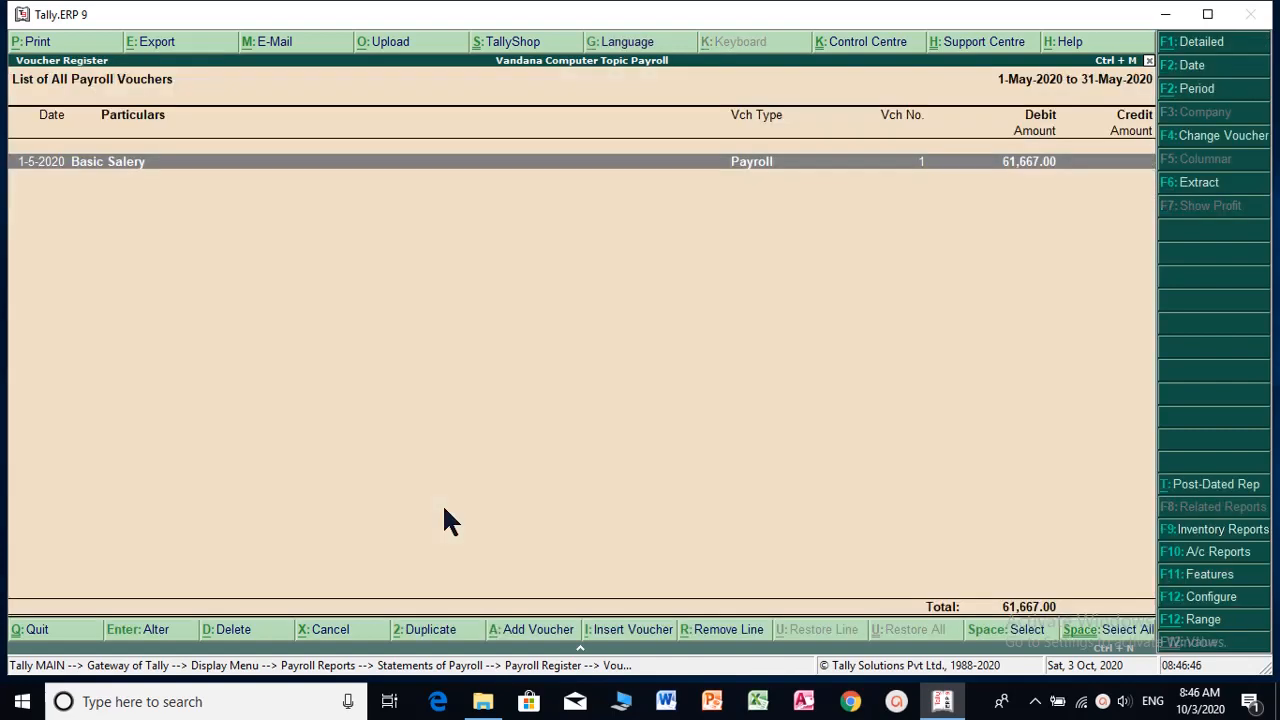
pyautogui.press('Escape')
pyautogui.press('Escape')
# Step: Display the Employee Profile of the Worker group employee in the Purchase Department Employee category
pyautogui.press('Down')
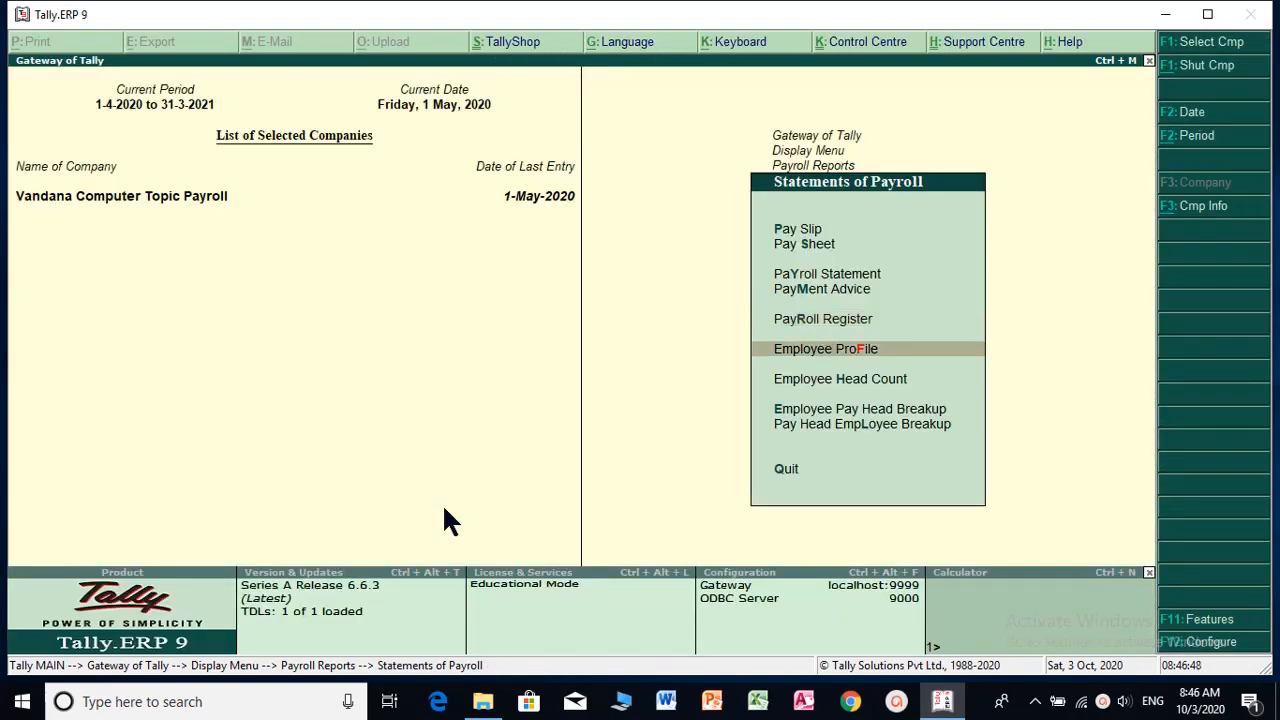
pyautogui.press('Return')
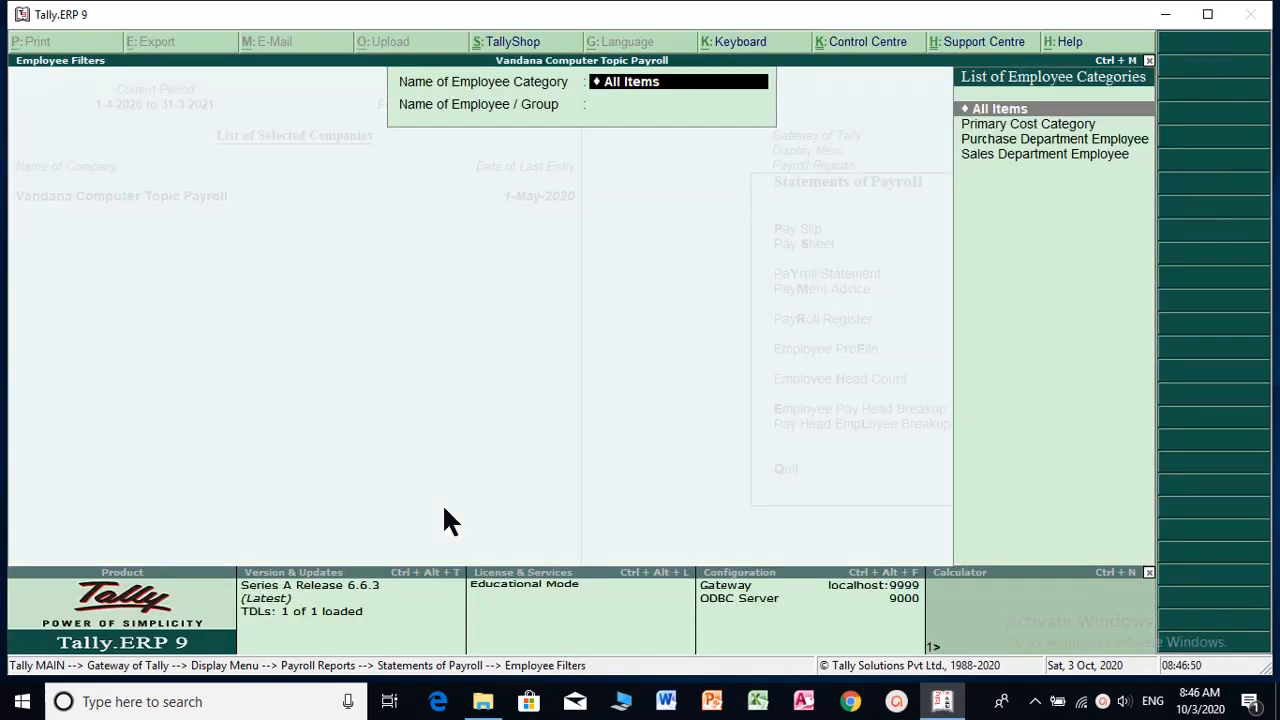
pyautogui.press('Down')
pyautogui.press('Down')
pyautogui.press('Return')
pyautogui.press('Down')
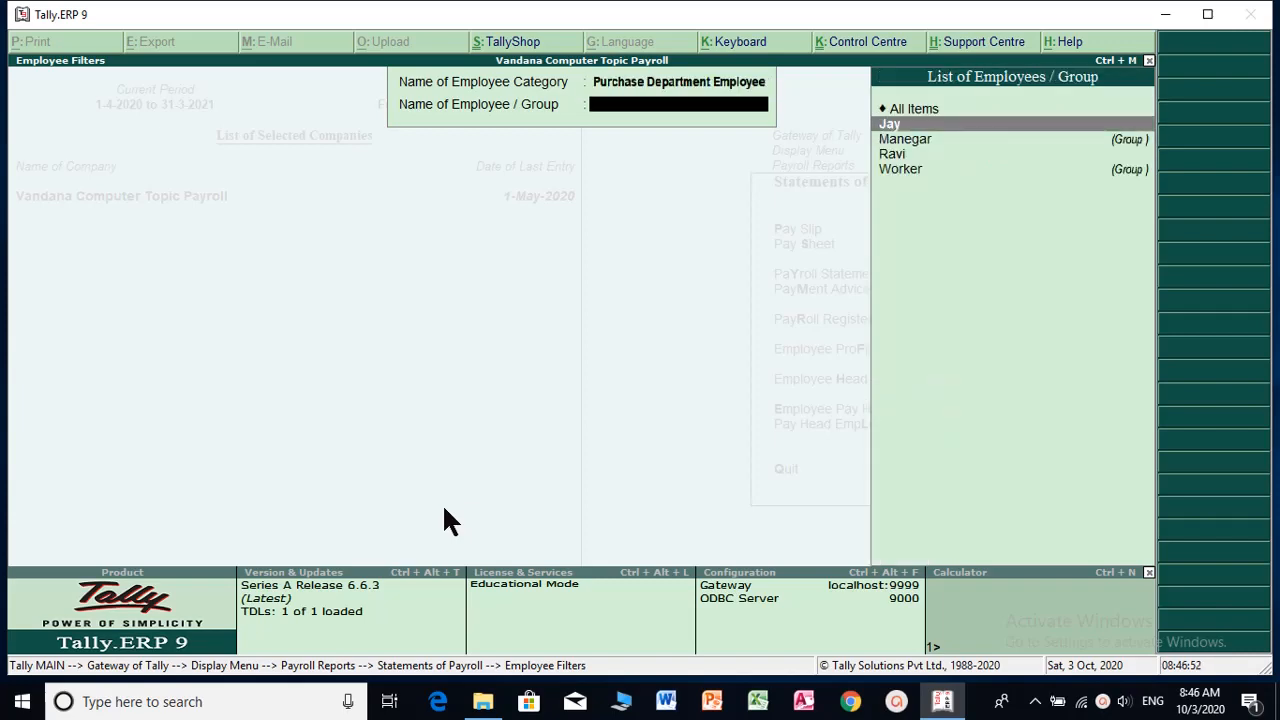
pyautogui.press('Return')
pyautogui.press('Down')
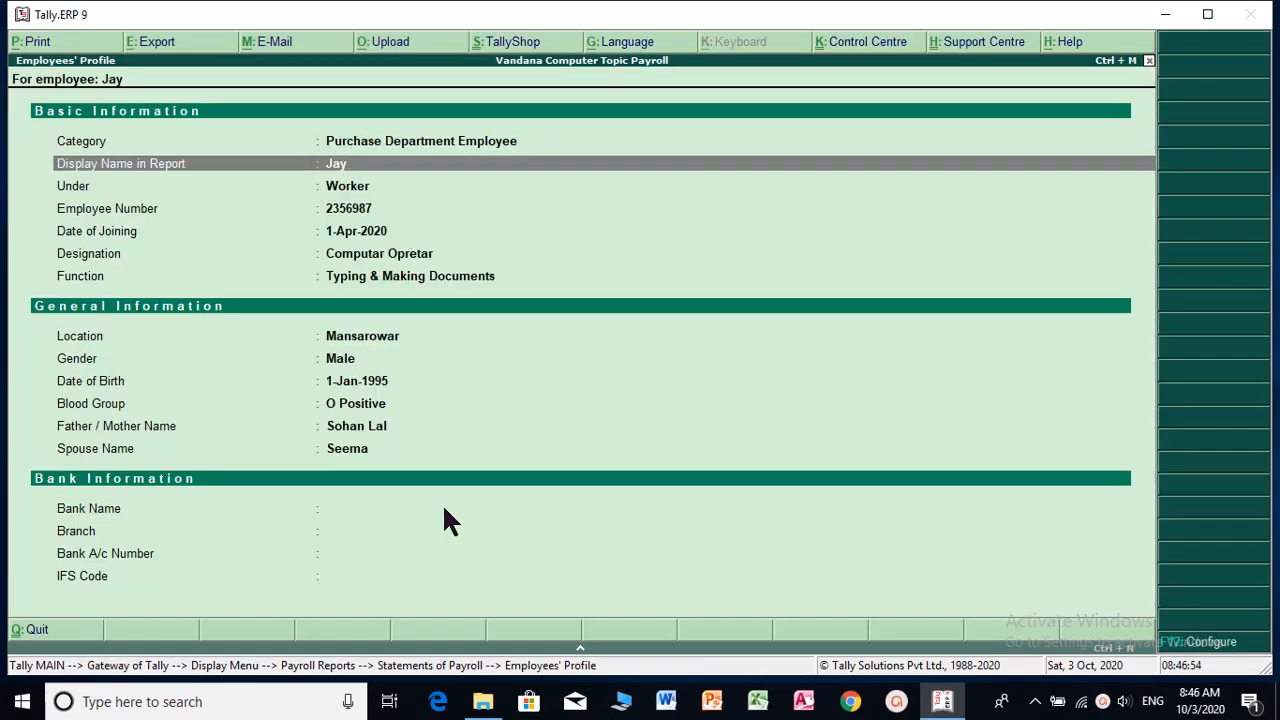
# Step: Examine the profile's general, bank, contact, and passport and visa information, and close the profile
pyautogui.press('Down')
pyautogui.press('Down')
pyautogui.press('Down')
pyautogui.press('Down')
pyautogui.press('Down')
pyautogui.press('Down')
pyautogui.press('Down')
pyautogui.press('Down')
pyautogui.press('Down')
pyautogui.press('Down')
pyautogui.press('Down')
pyautogui.press('Down')
pyautogui.press('Down')
pyautogui.press('Down')
pyautogui.press('Down')
pyautogui.press('Down')
pyautogui.press('Down')
pyautogui.press('Down')
pyautogui.press('Down')
pyautogui.press('Down')
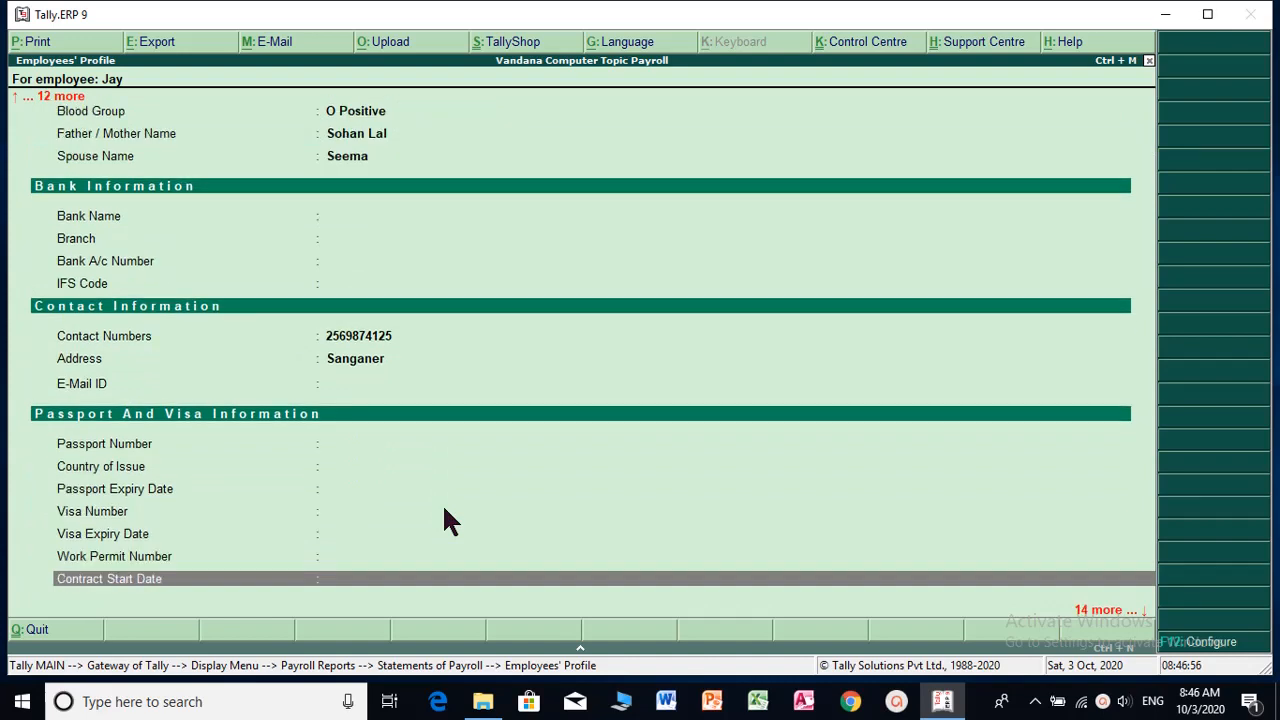
pyautogui.press('Down')
pyautogui.press('Down')
pyautogui.press('Down')
pyautogui.press('Down')
pyautogui.press('Down')
pyautogui.press('Down')
pyautogui.press('Escape')
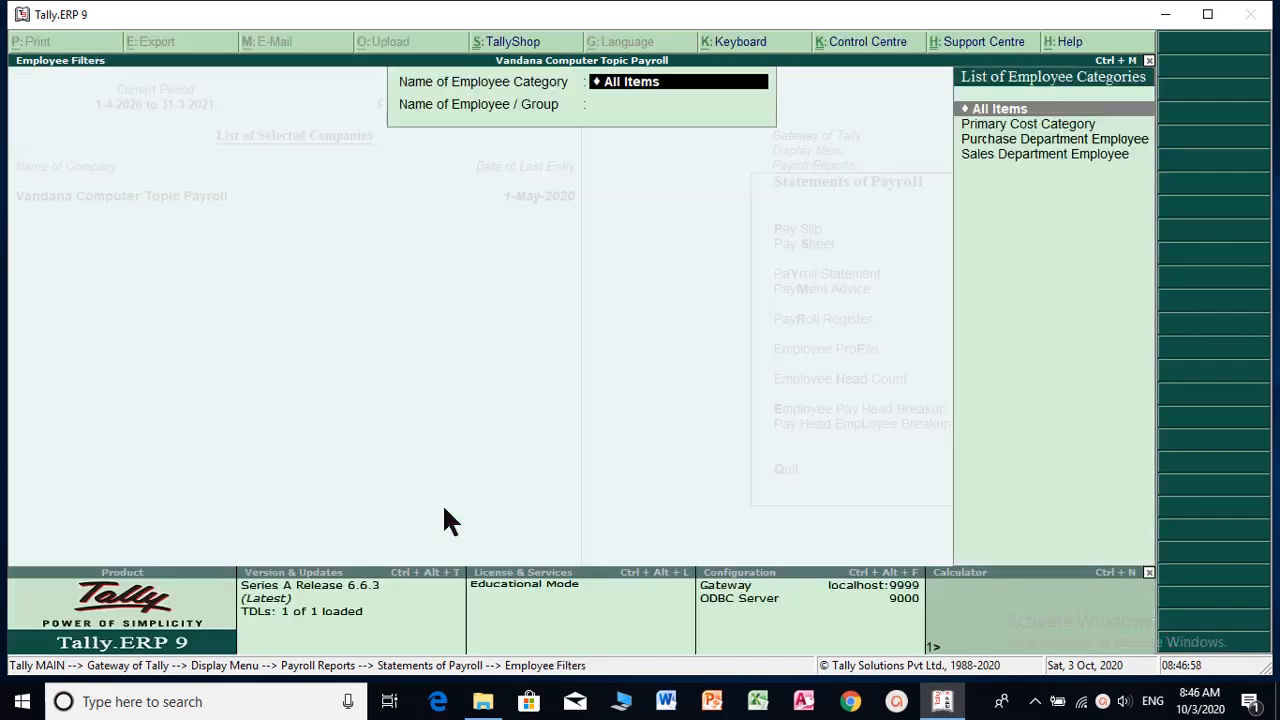
pyautogui.press('Escape')
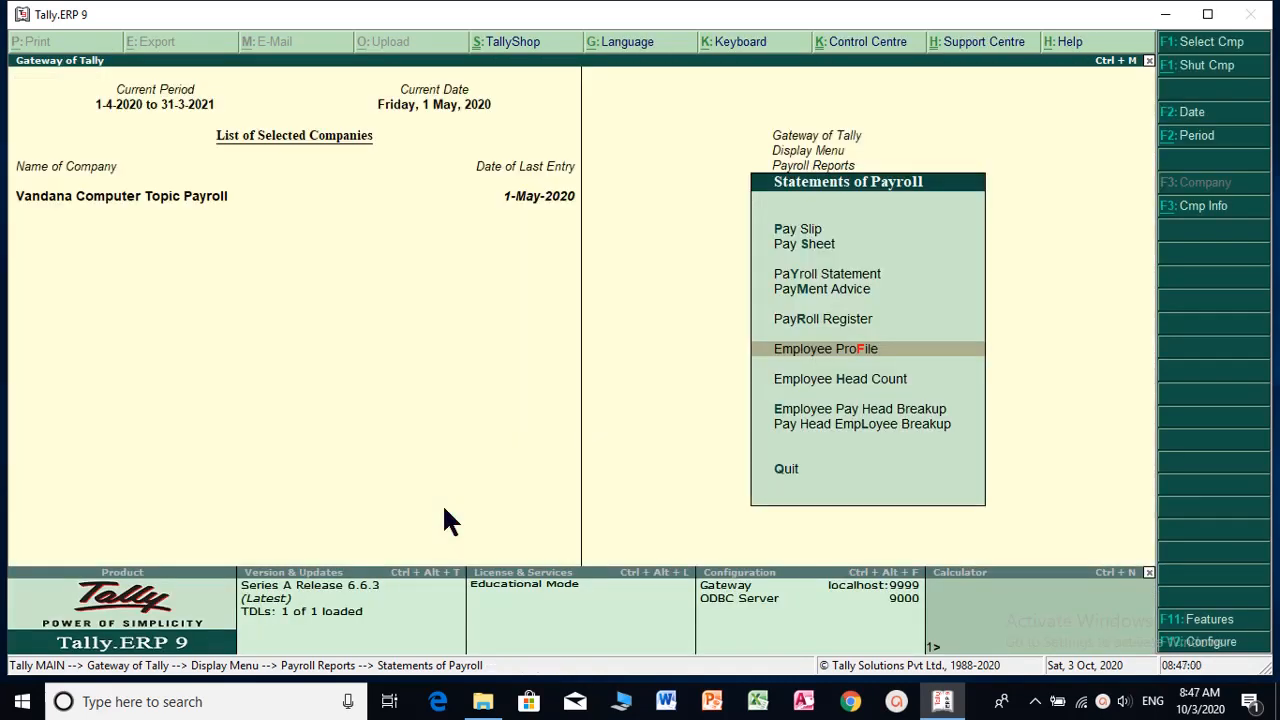
# Step: Display the Employee Head Count report, examine the monthly head count and salary figures, and close it
pyautogui.press('Down')
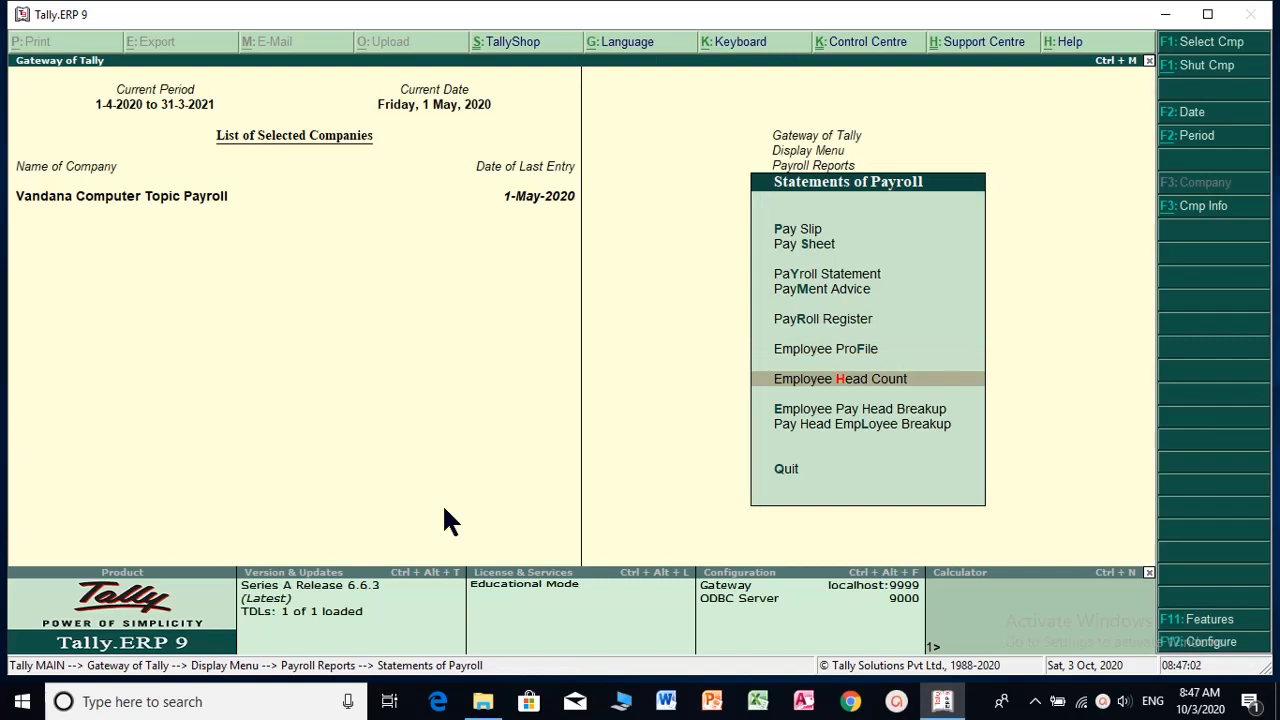
pyautogui.press('Return')
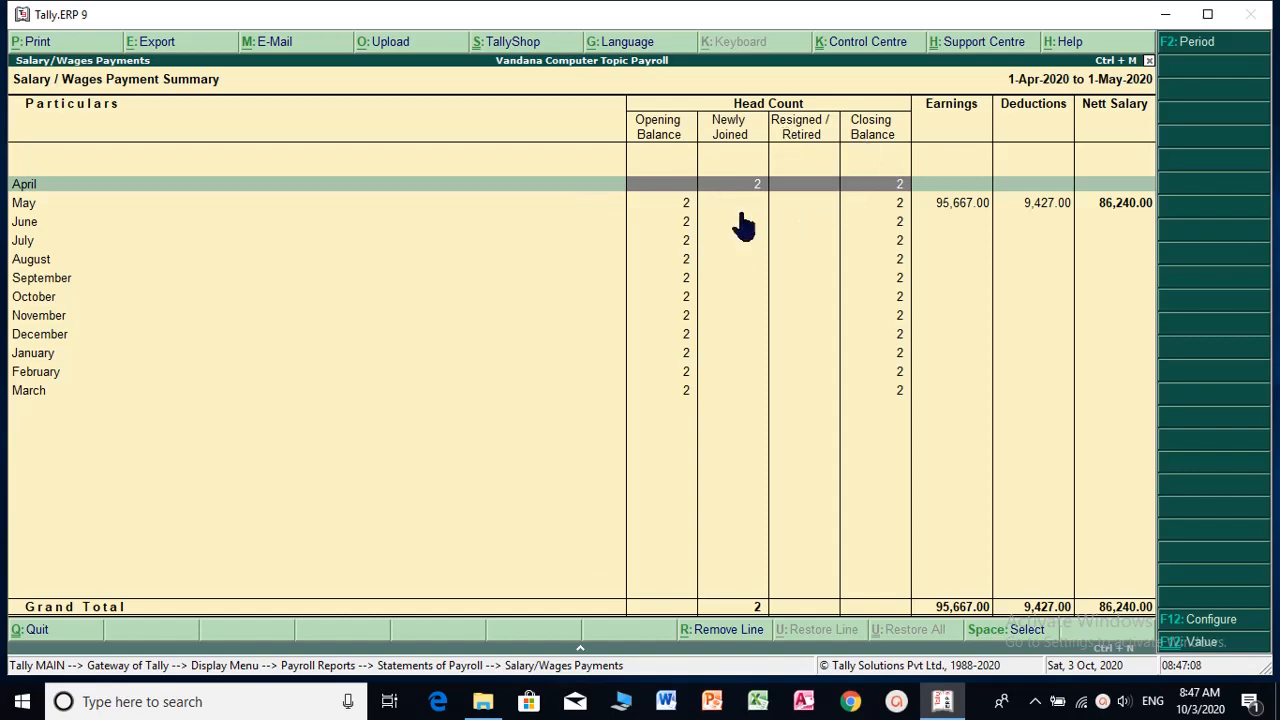
pyautogui.press('Escape')
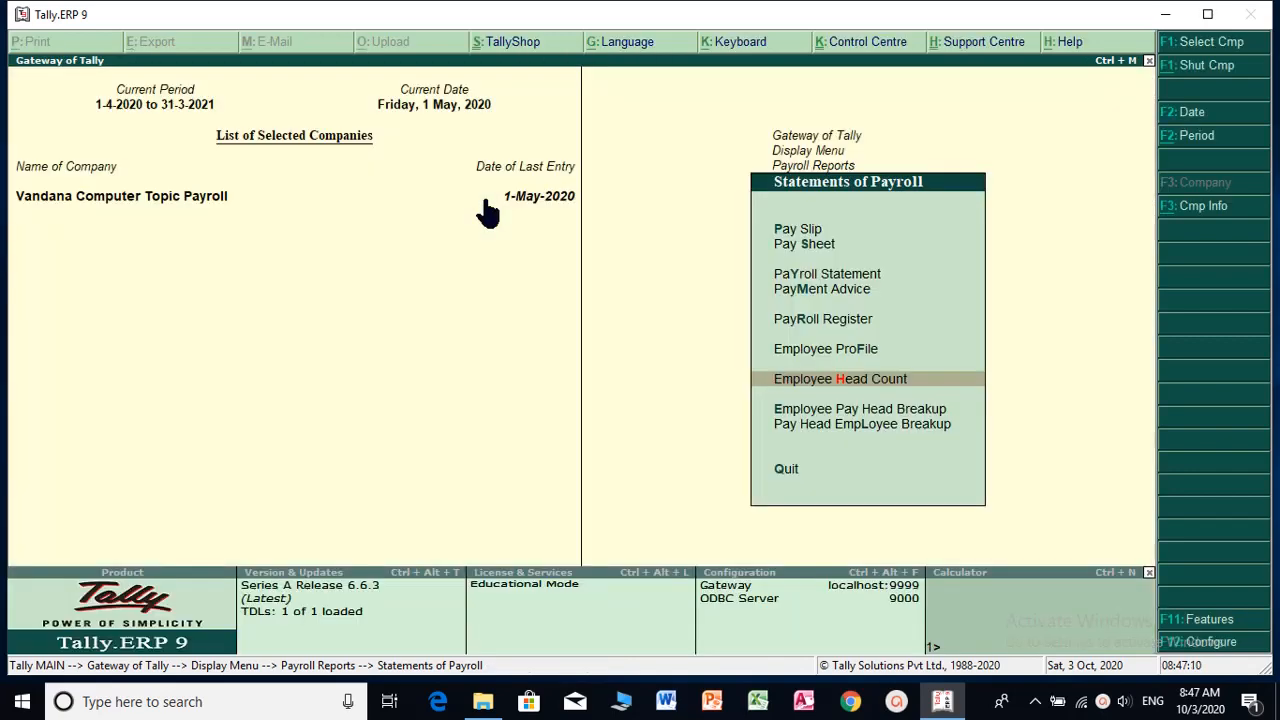
# Step: Display the Employee Pay Head Breakup for the Bonus pay head, and close it
pyautogui.press('Down')
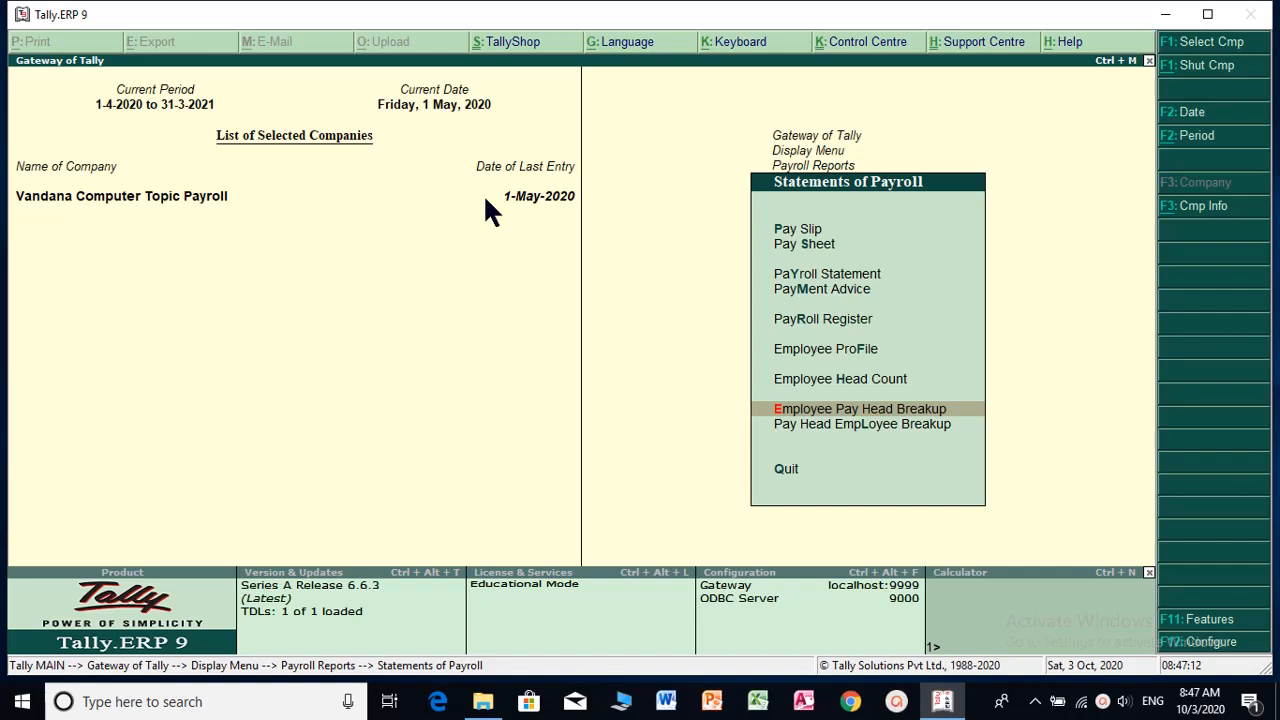
pyautogui.press('Return')
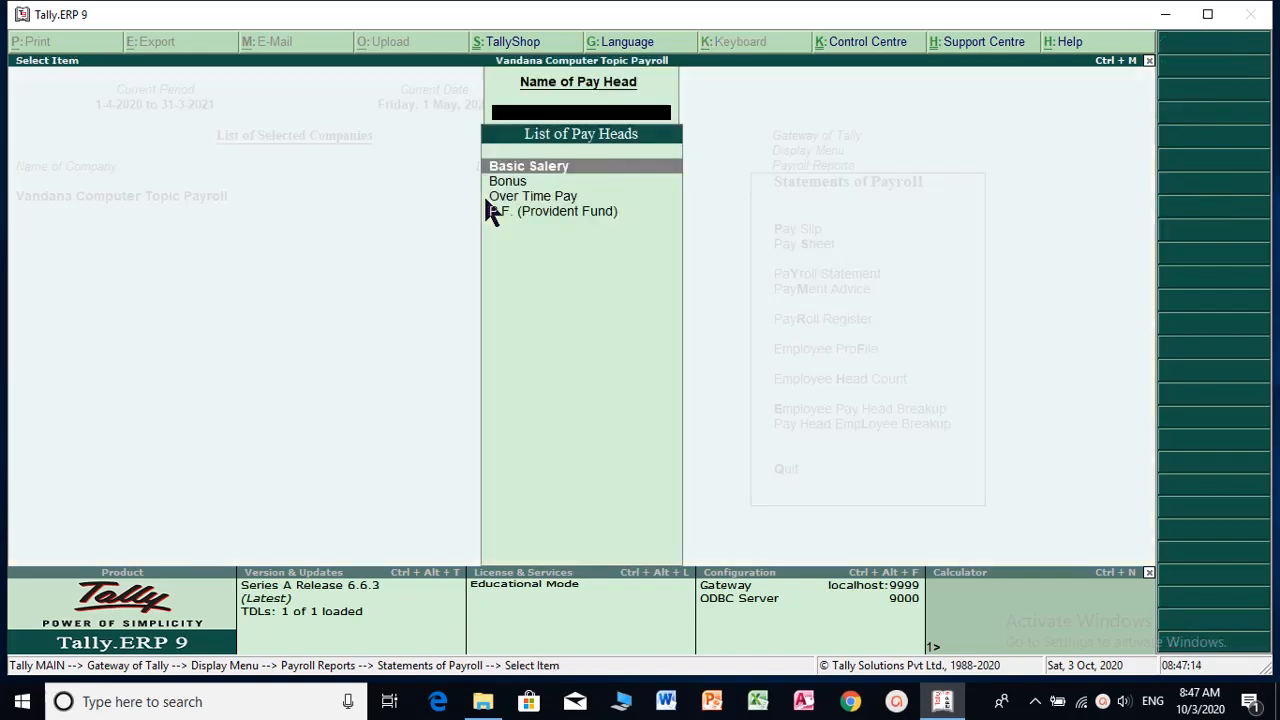
pyautogui.press('Down')
pyautogui.press('Return')
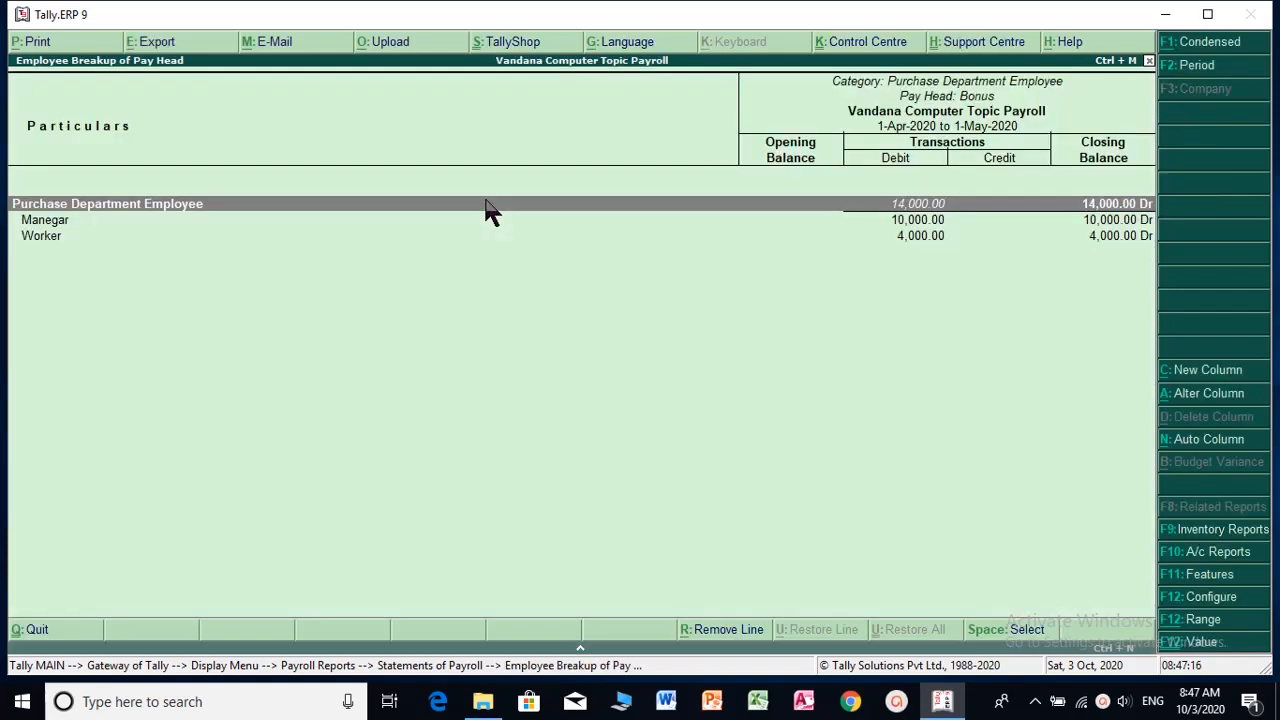
pyautogui.press('Escape')
pyautogui.press('Escape')
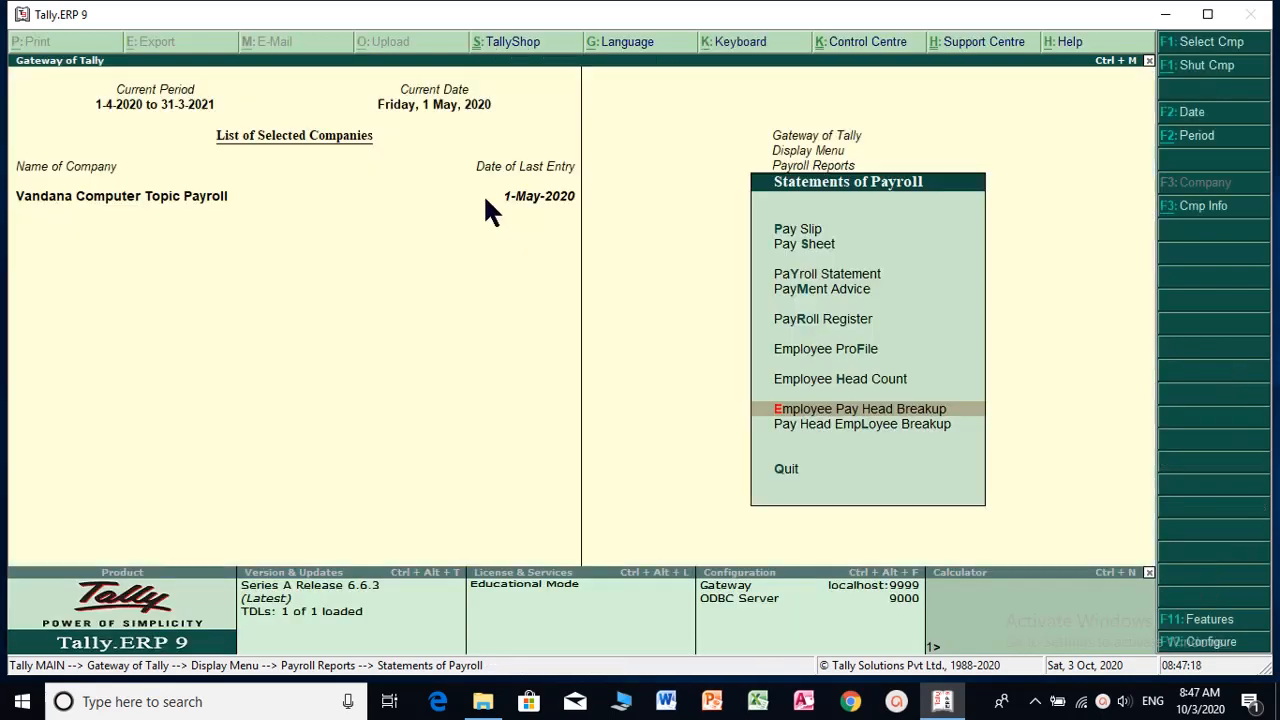
# Step: Display the Pay Head Employee Breakup for the Worker group employee, and close it
pyautogui.press('Down')
pyautogui.press('Return')
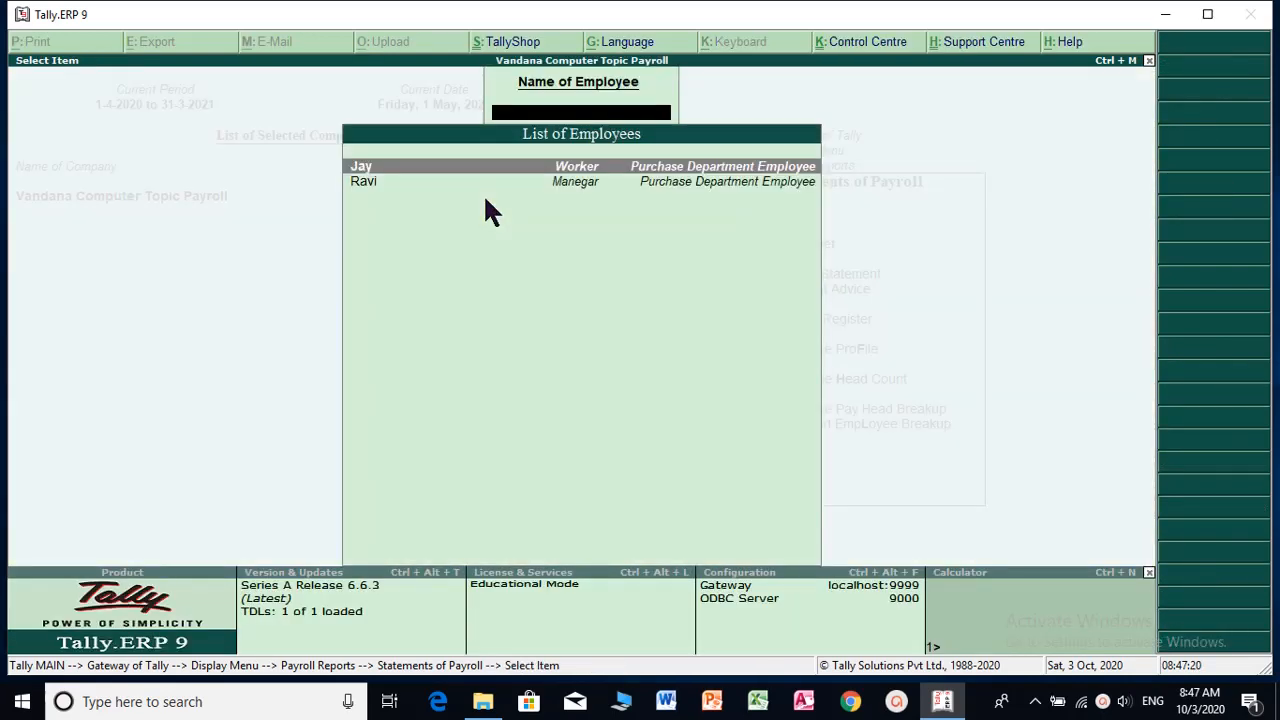
pyautogui.press('Return')
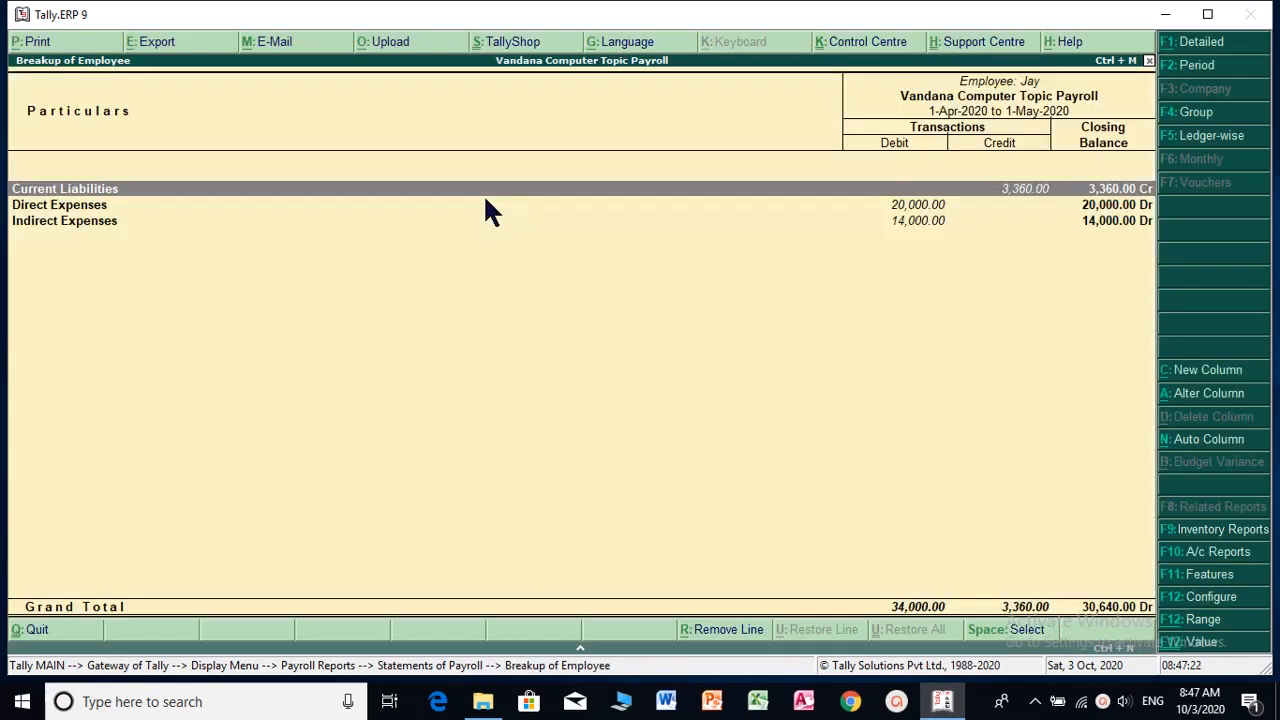
pyautogui.press('Escape')
pyautogui.press('Escape')
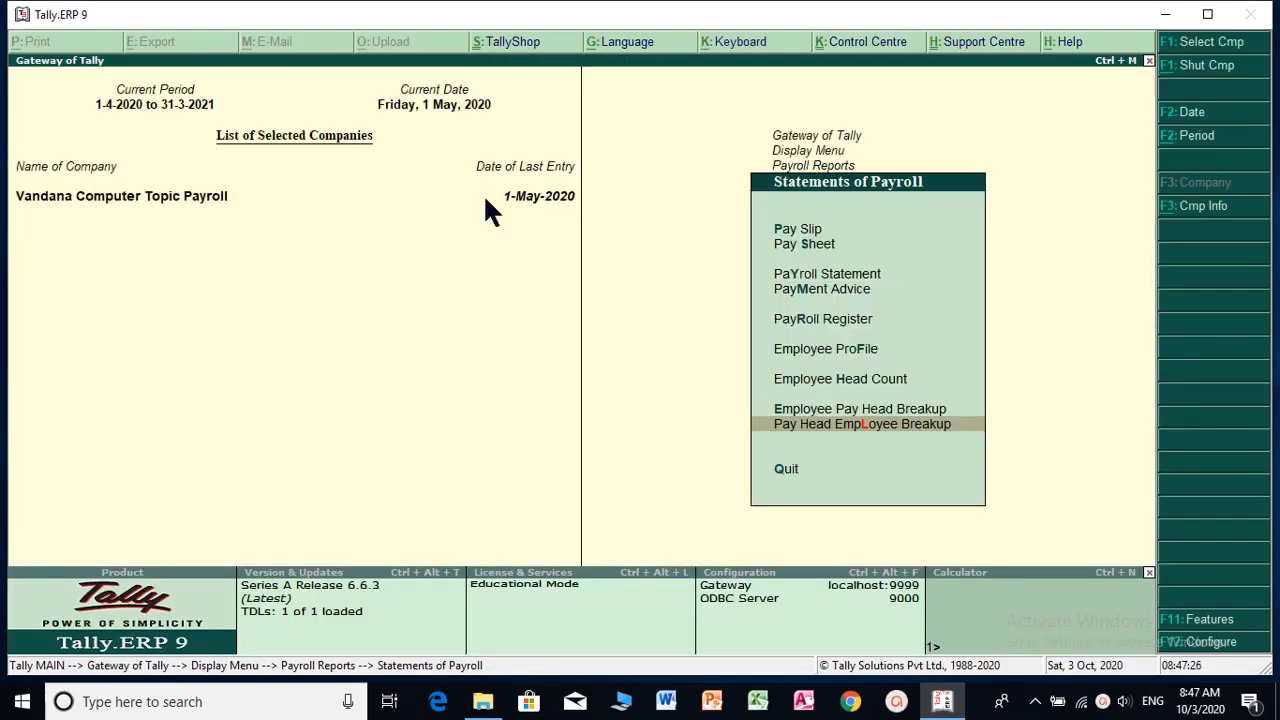
# Step: Return to the Gateway of Tally and open the Payroll Info. masters
pyautogui.press('Escape')
pyautogui.press('Escape')
pyautogui.press('Escape')
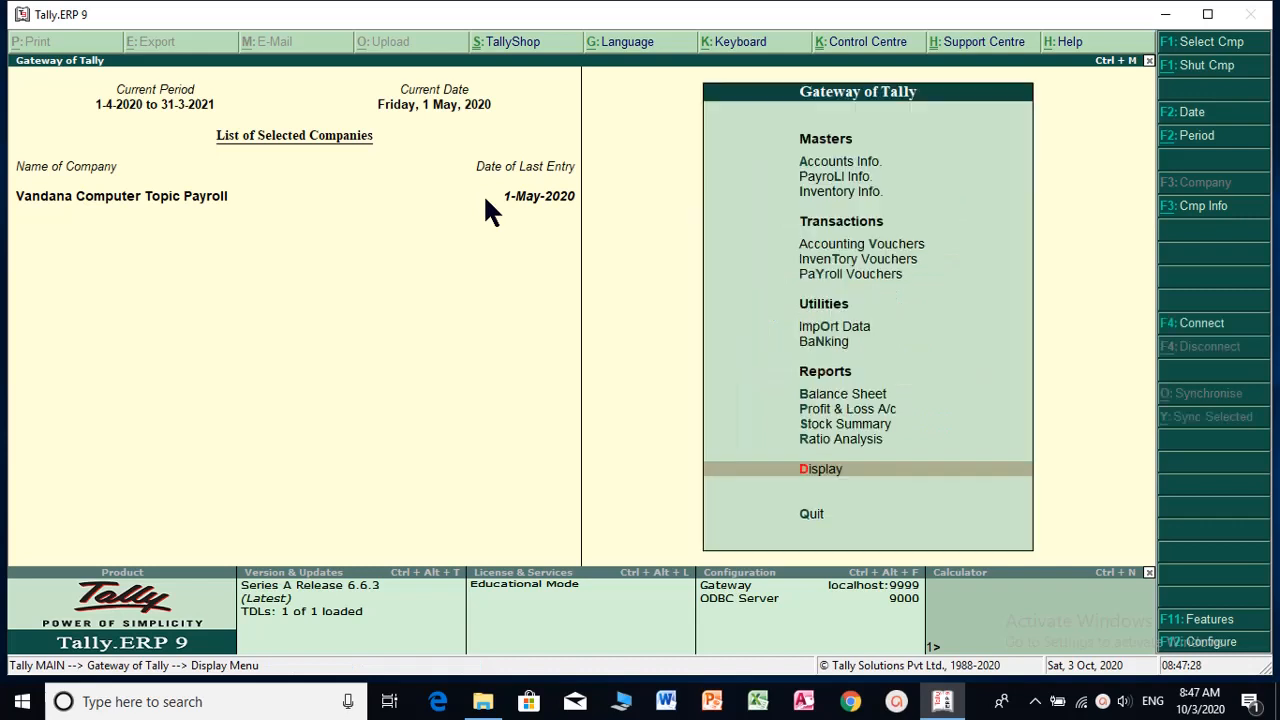
pyautogui.press('Up')
pyautogui.press('Up')
pyautogui.press('Up')
pyautogui.press('Up')
pyautogui.press('Up')
pyautogui.press('Up')
pyautogui.press('Up')
pyautogui.press('Up')
pyautogui.press('Up')
pyautogui.press('Up')
pyautogui.press('Up')
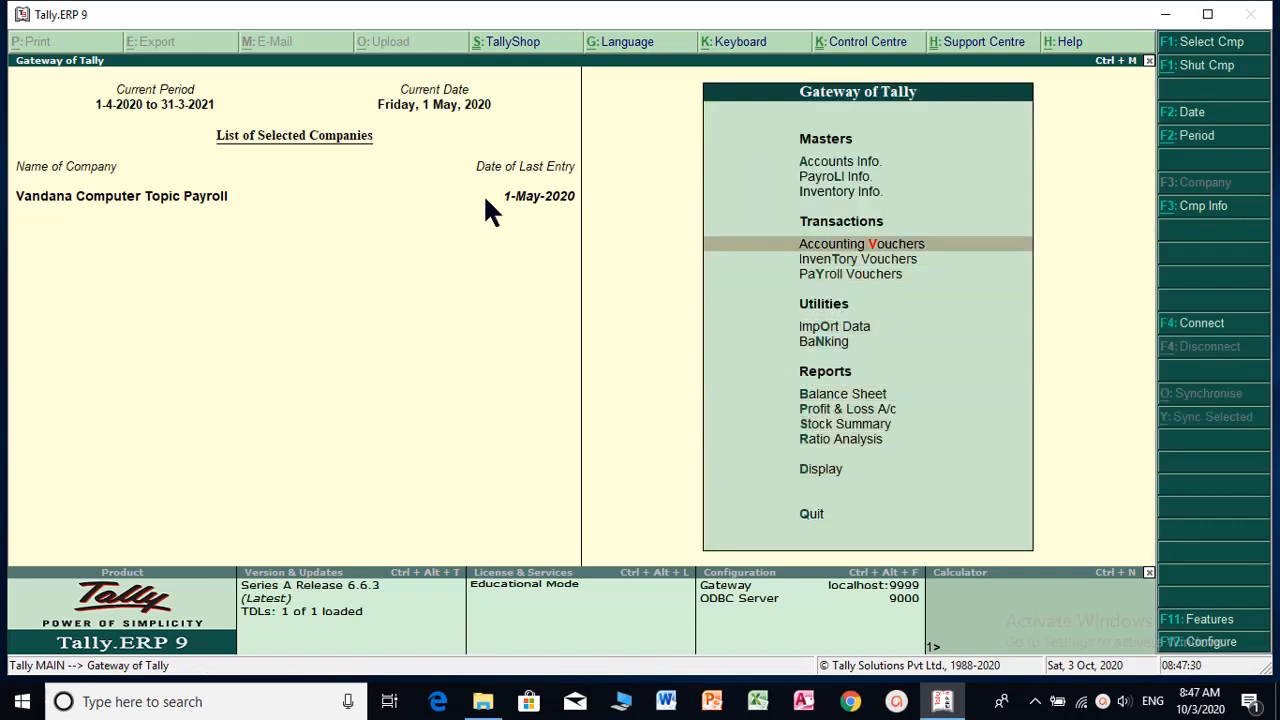
pyautogui.press('Return')
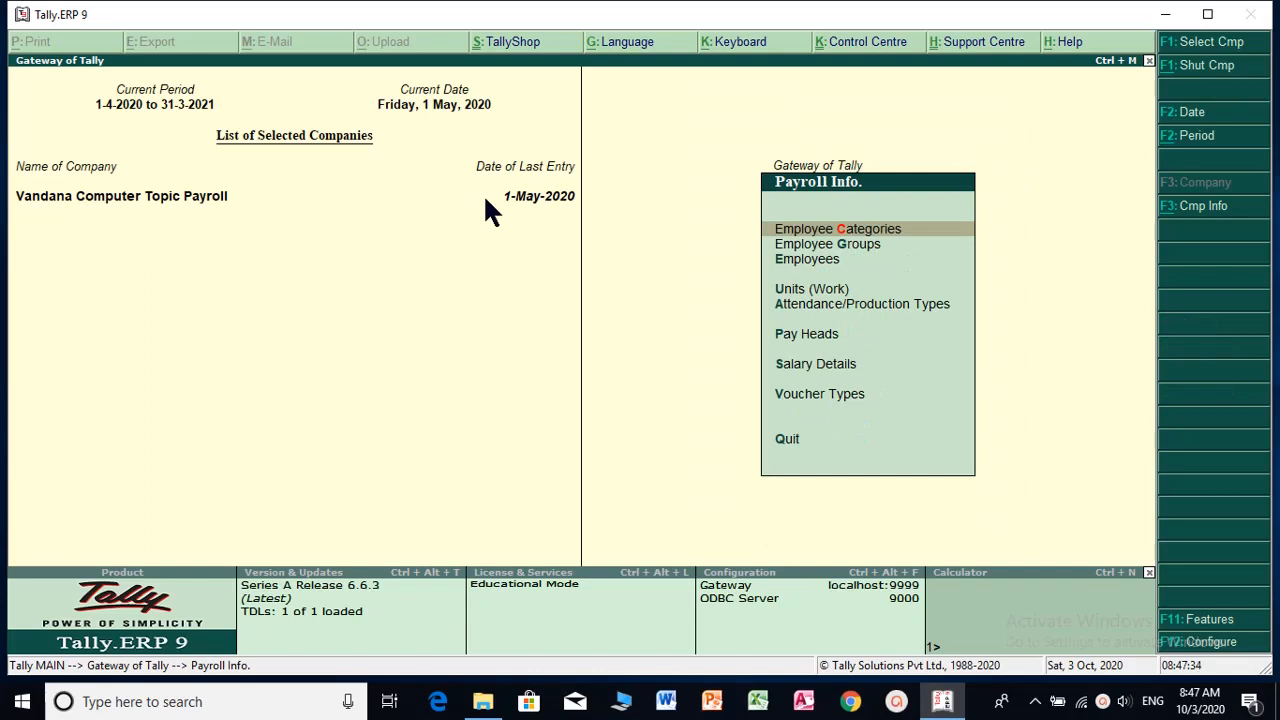
# Step: Open payroll voucher creation from the Gateway of Tally, view the Payroll Autofill options, and close both without saving
pyautogui.press('Escape')
pyautogui.press('Down')
pyautogui.press('Down')
pyautogui.press('Down')
pyautogui.press('Down')
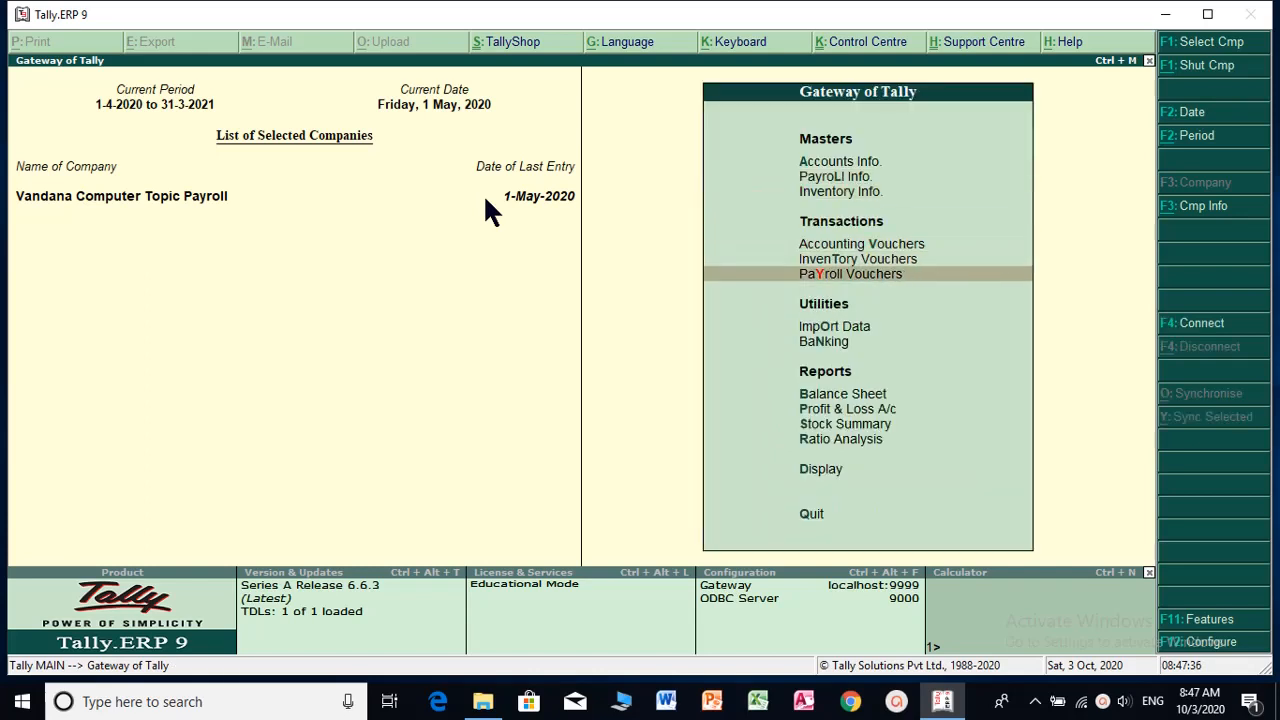
pyautogui.press('Return')
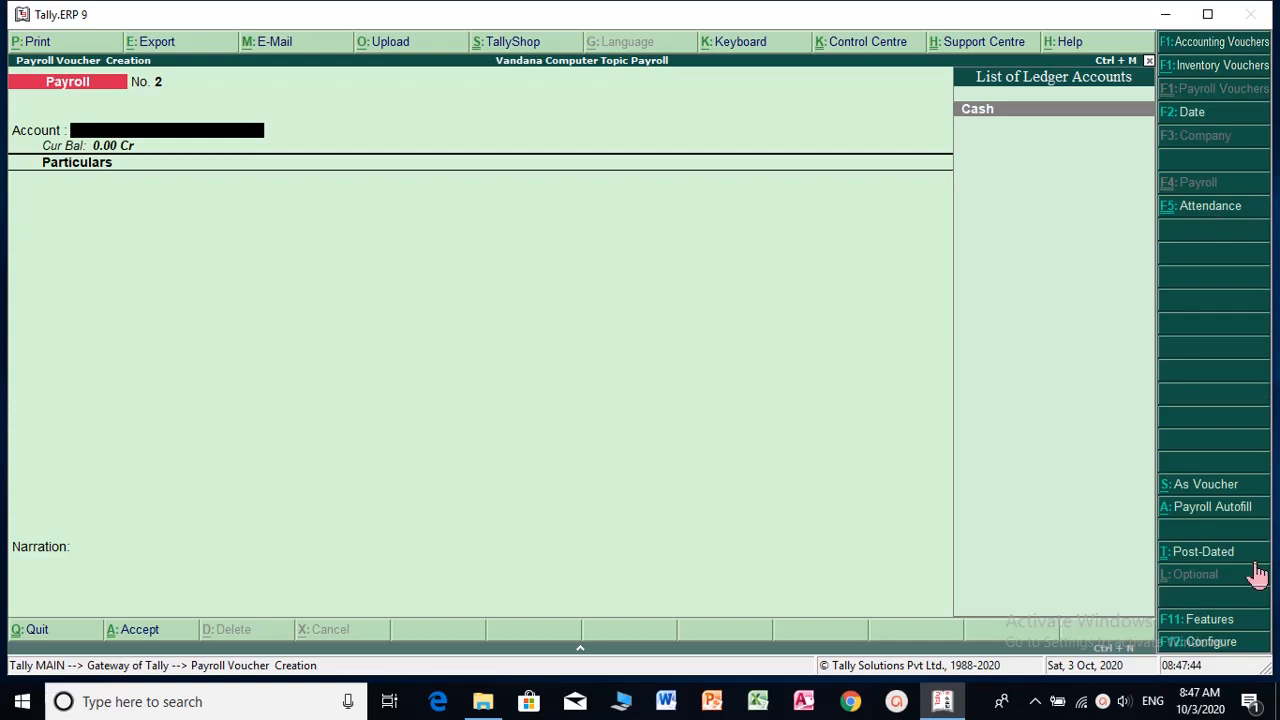
pyautogui.click(1208, 510)
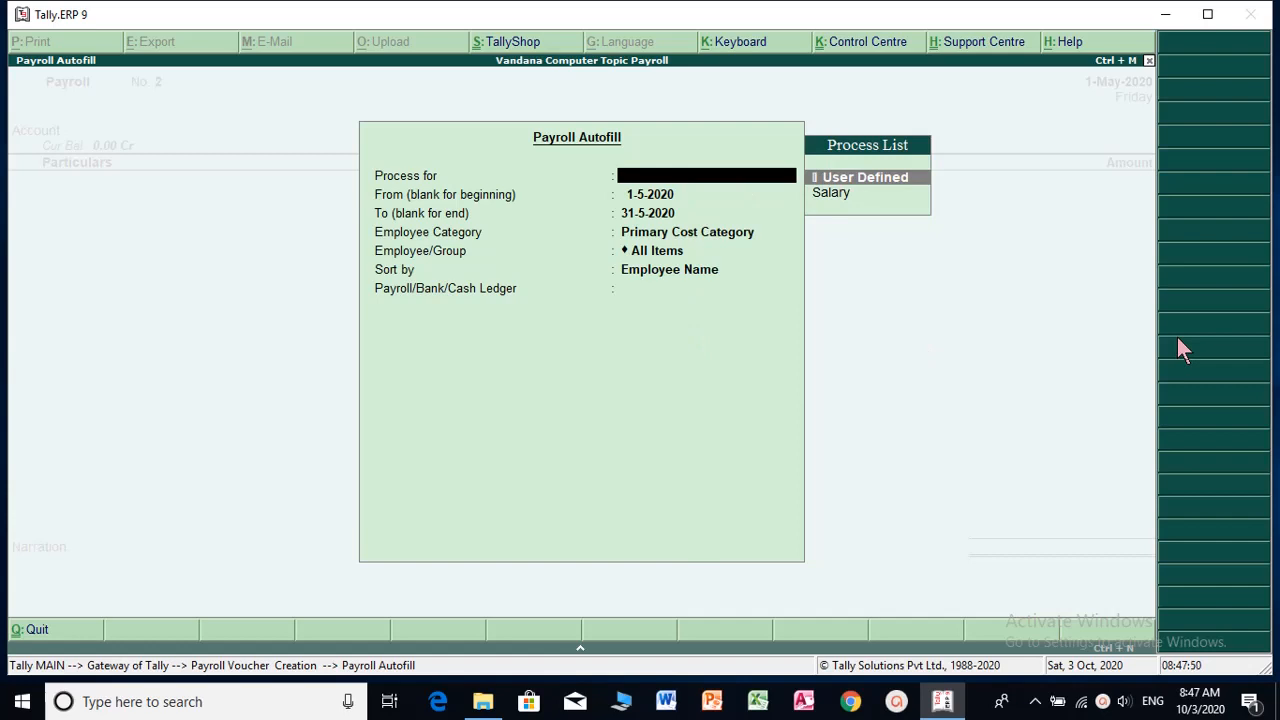
pyautogui.press('Escape')
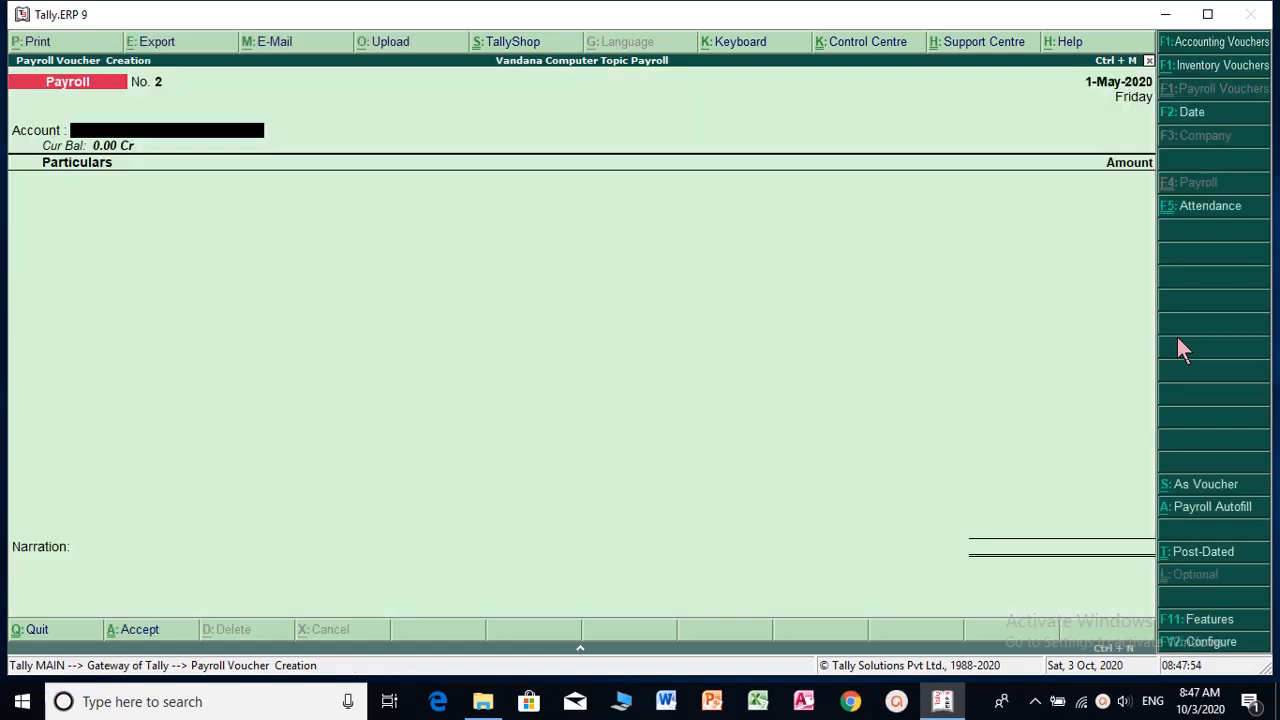
pyautogui.press('Escape')
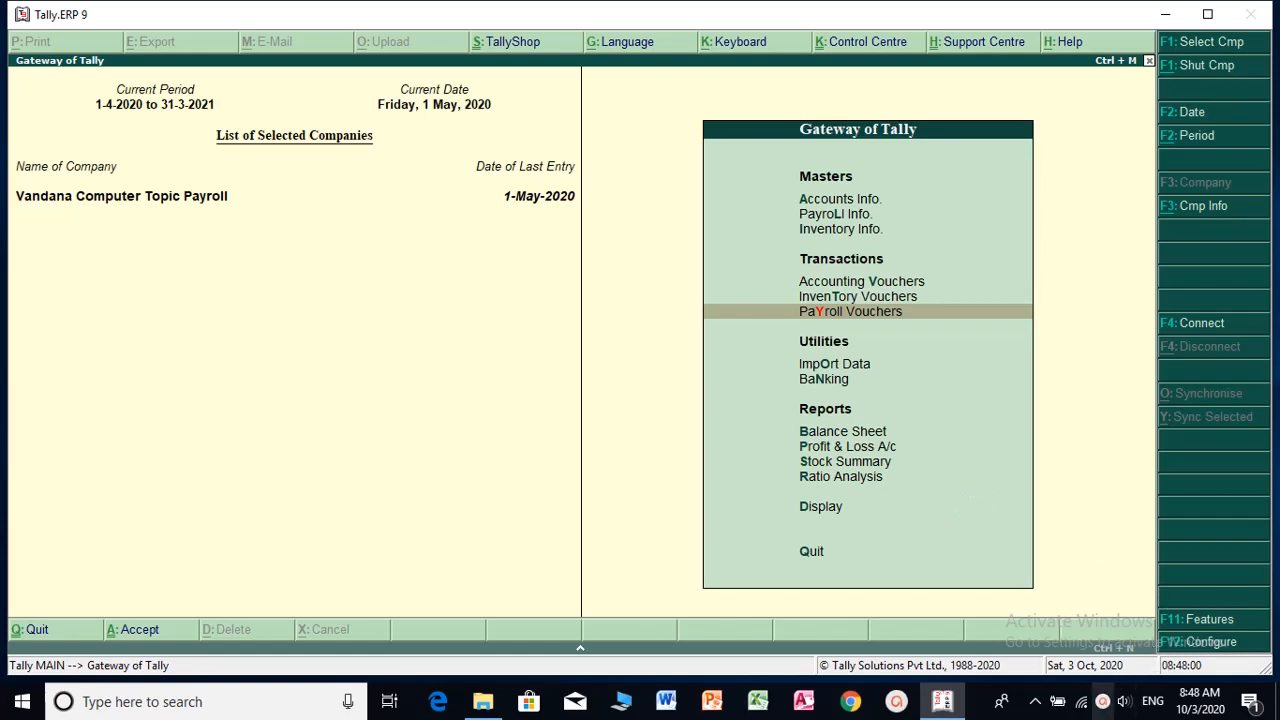
pyautogui.click(1037, 703)
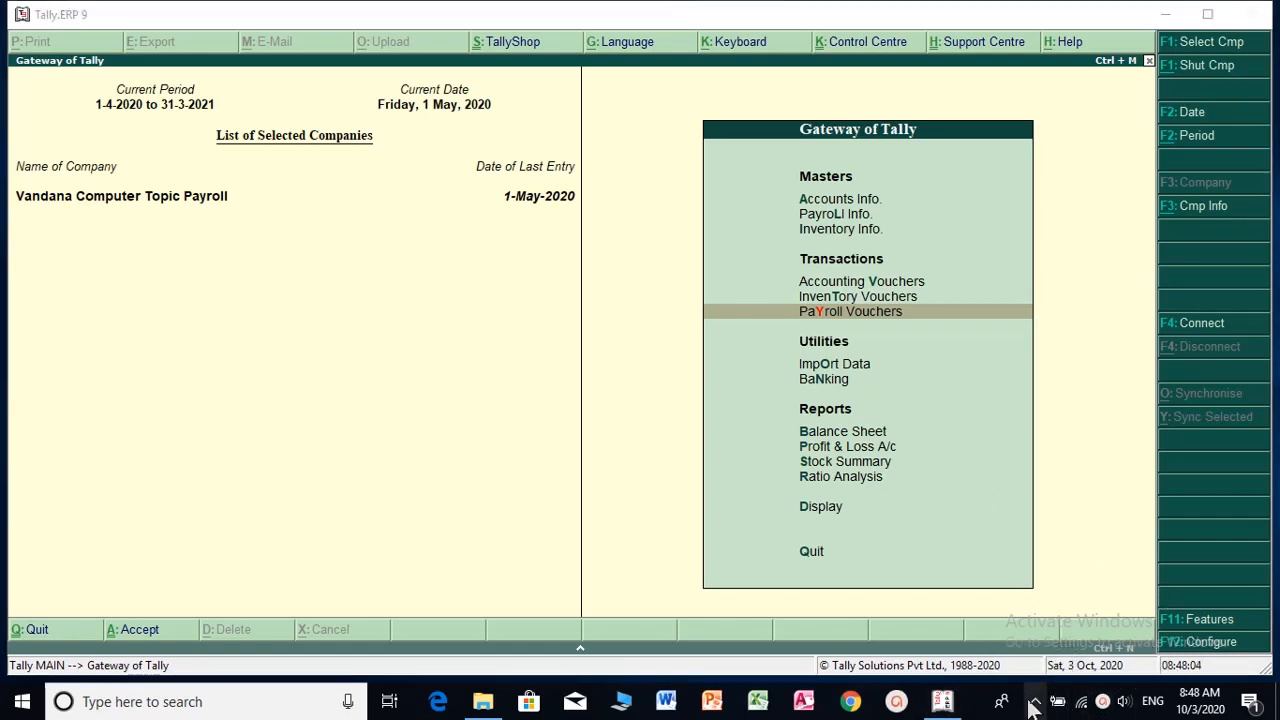
pyautogui.click(1103, 703)
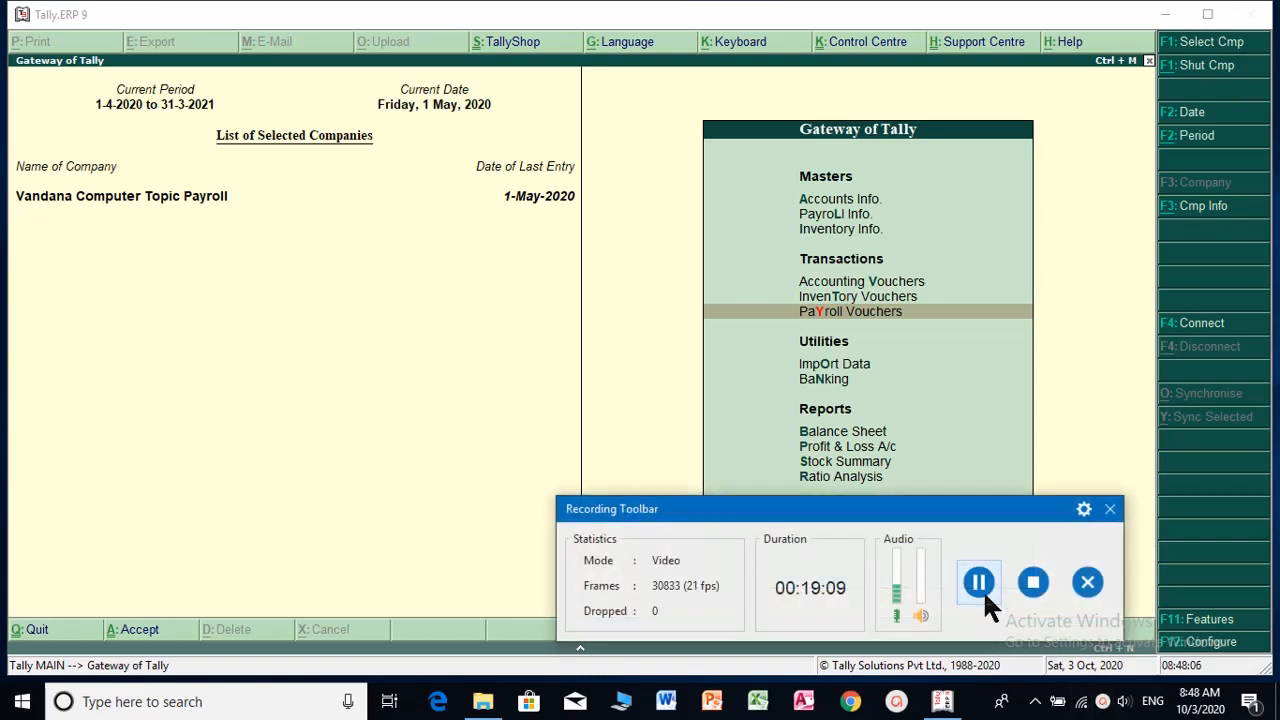